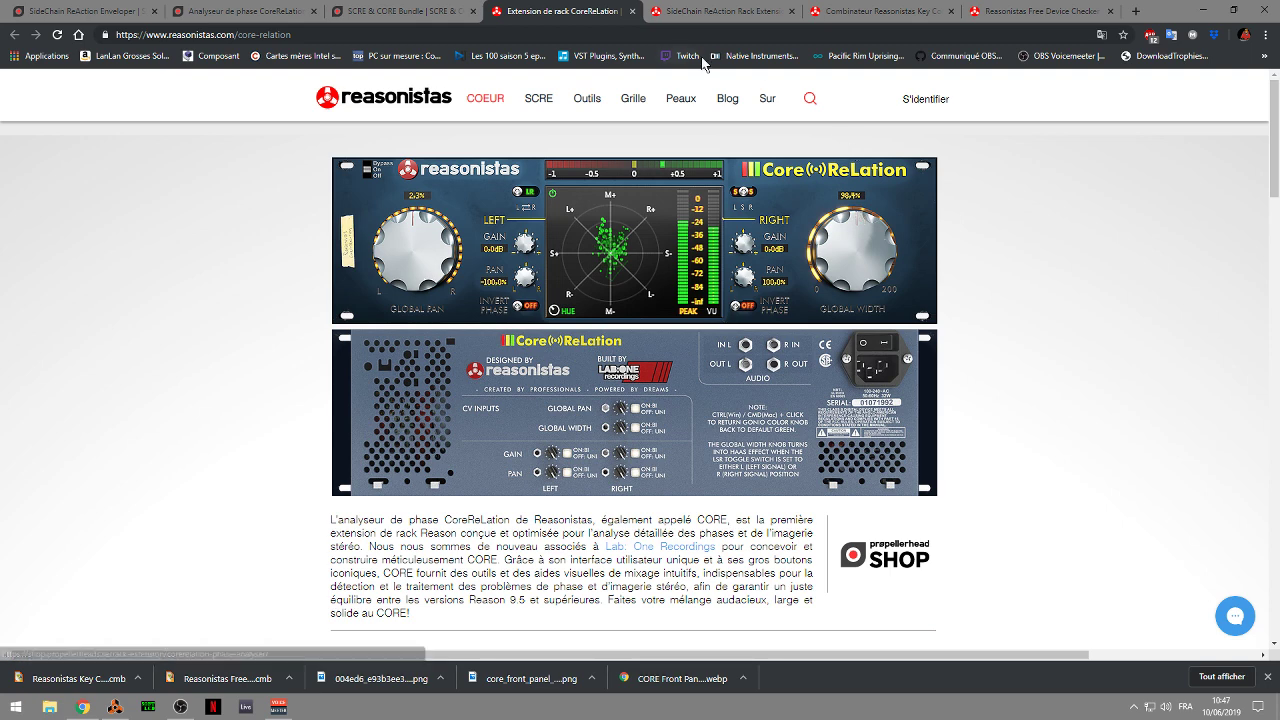
- Review the shop pages for the SCRE & CORE Bundle, the CoreReLation phase analyser and the SideChain ReAction Enveloper
left_click(383, 12)
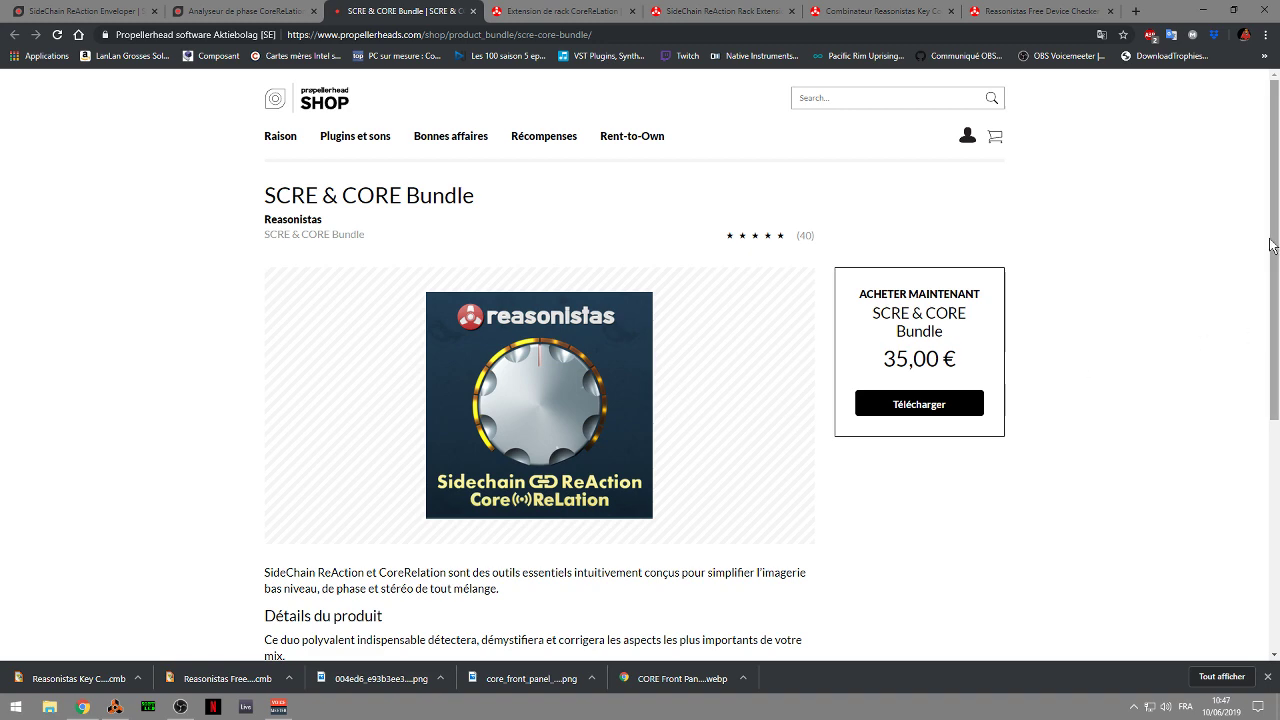
mouse_move(1272, 245)
left_mouse_down()
mouse_move(1277, 410)
mouse_move(1275, 220)
left_mouse_up()
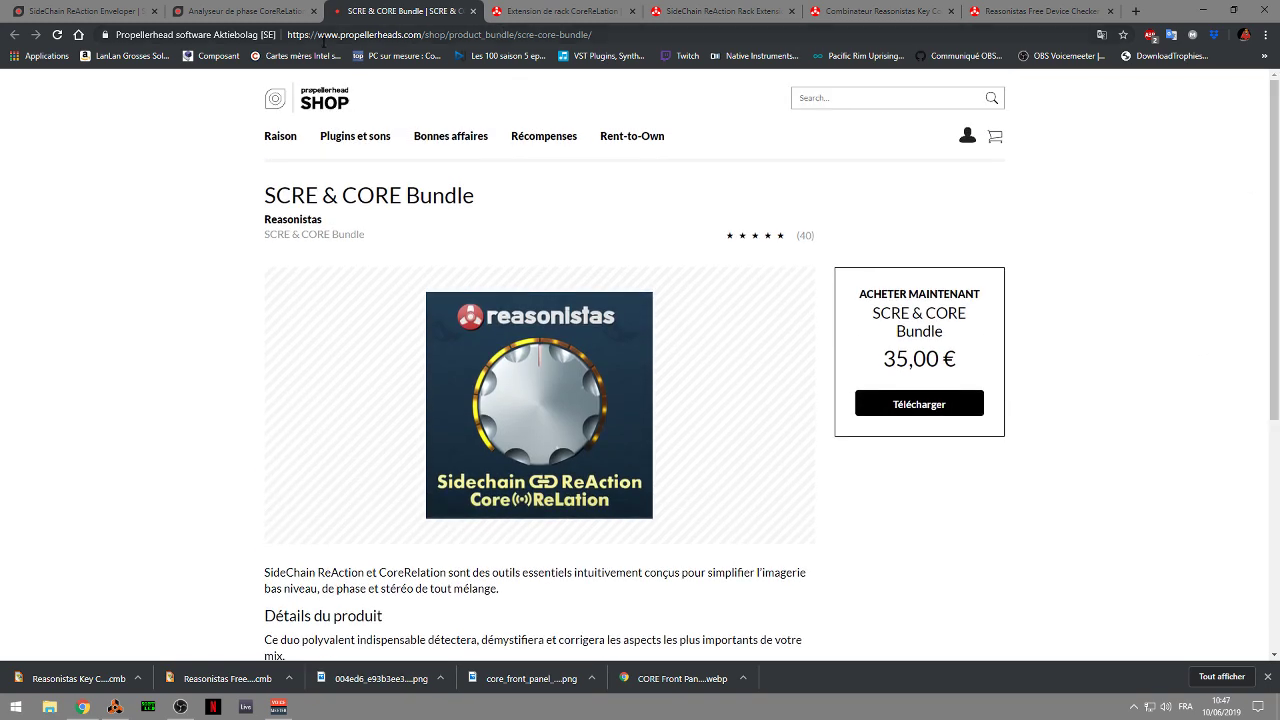
left_click(280, 12)
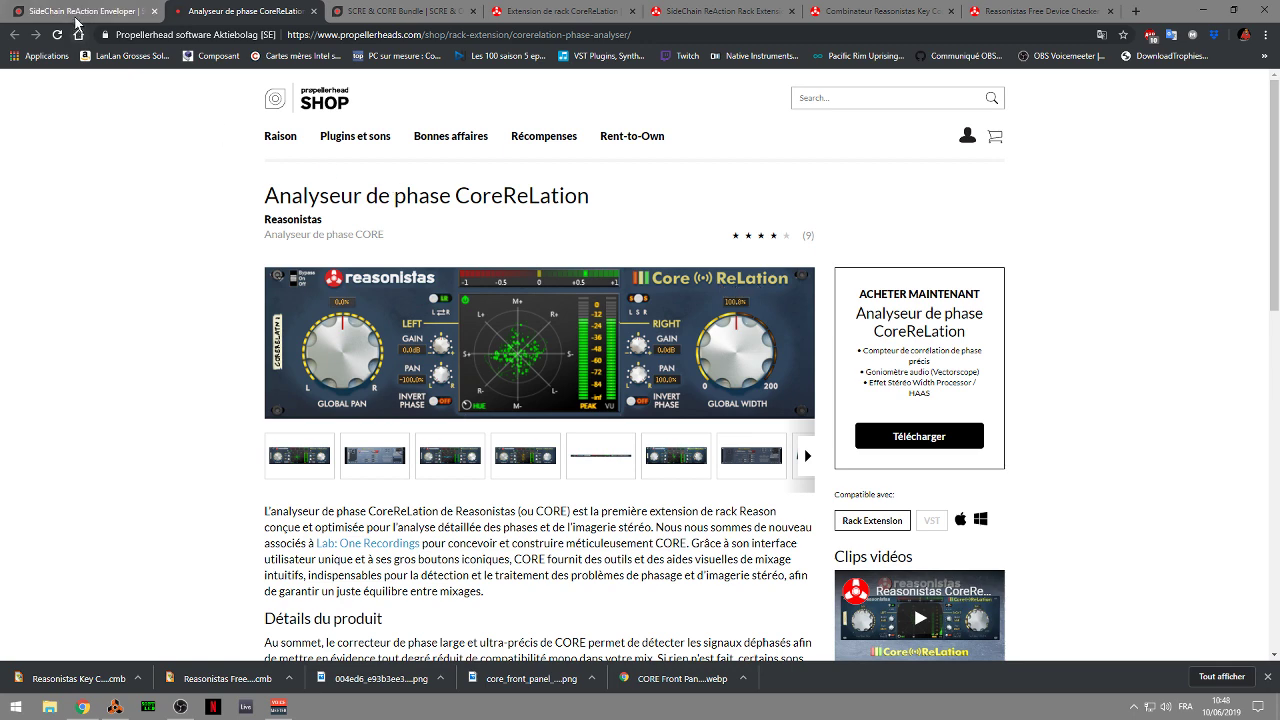
left_click(76, 21)
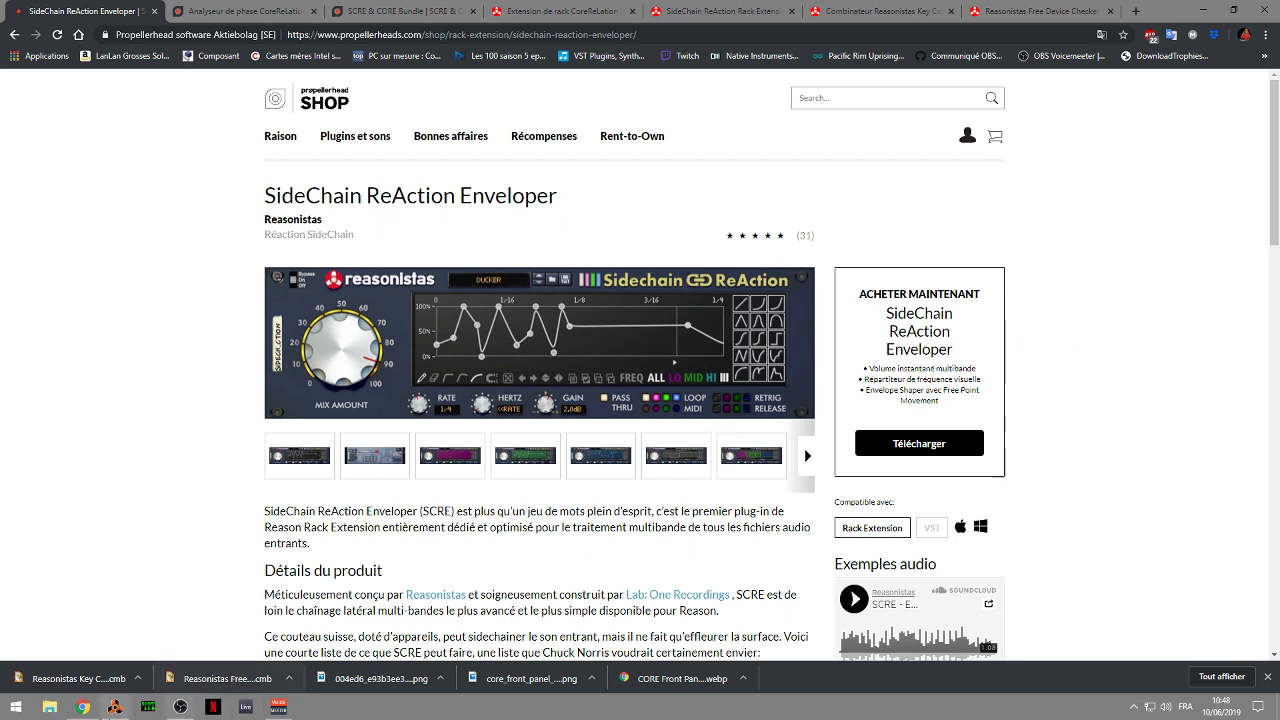
- Switch to Reason and show the devices inside the Reasonistas Free Device Checker combinator
left_click(113, 707)
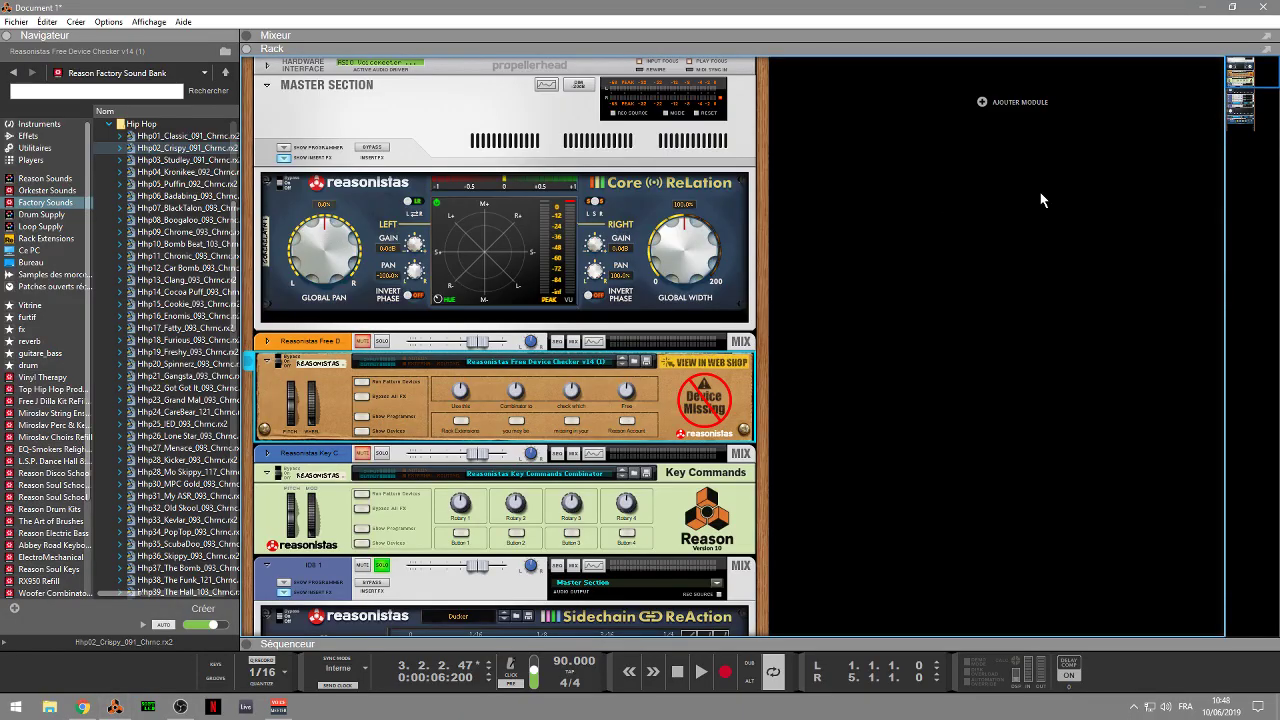
left_click_drag(1240, 65, 1240, 75)
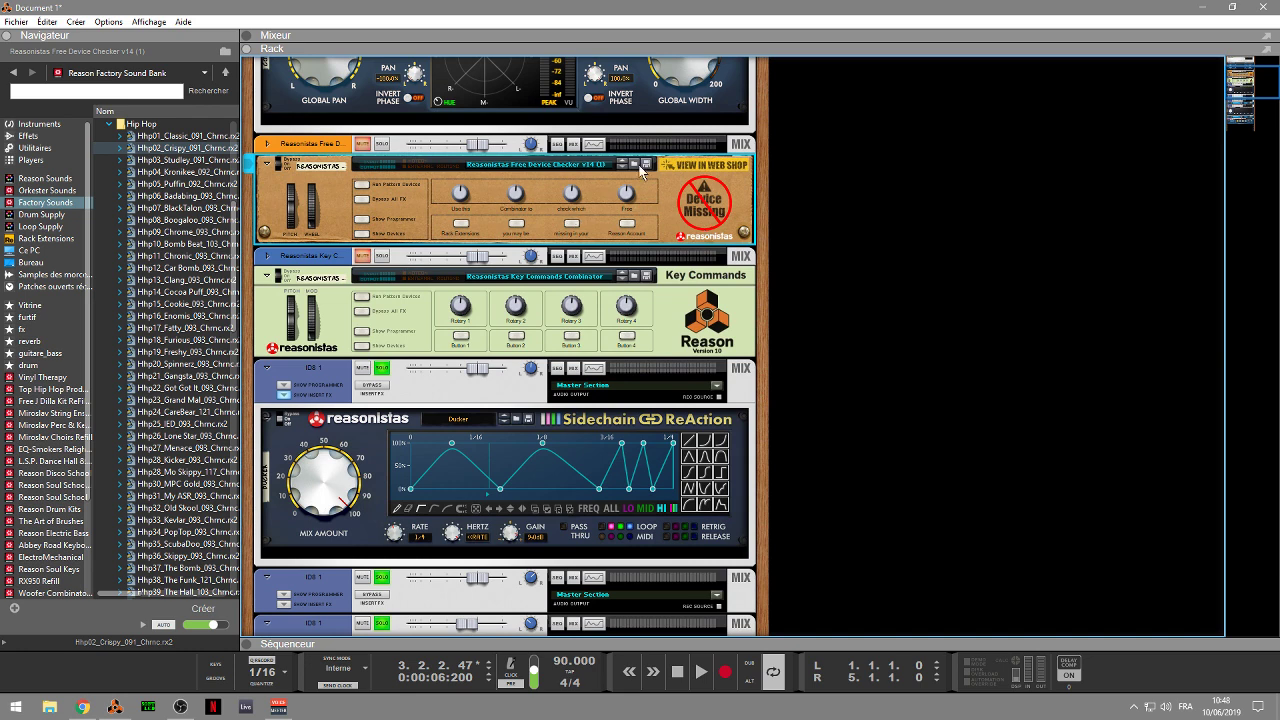
left_click(361, 235)
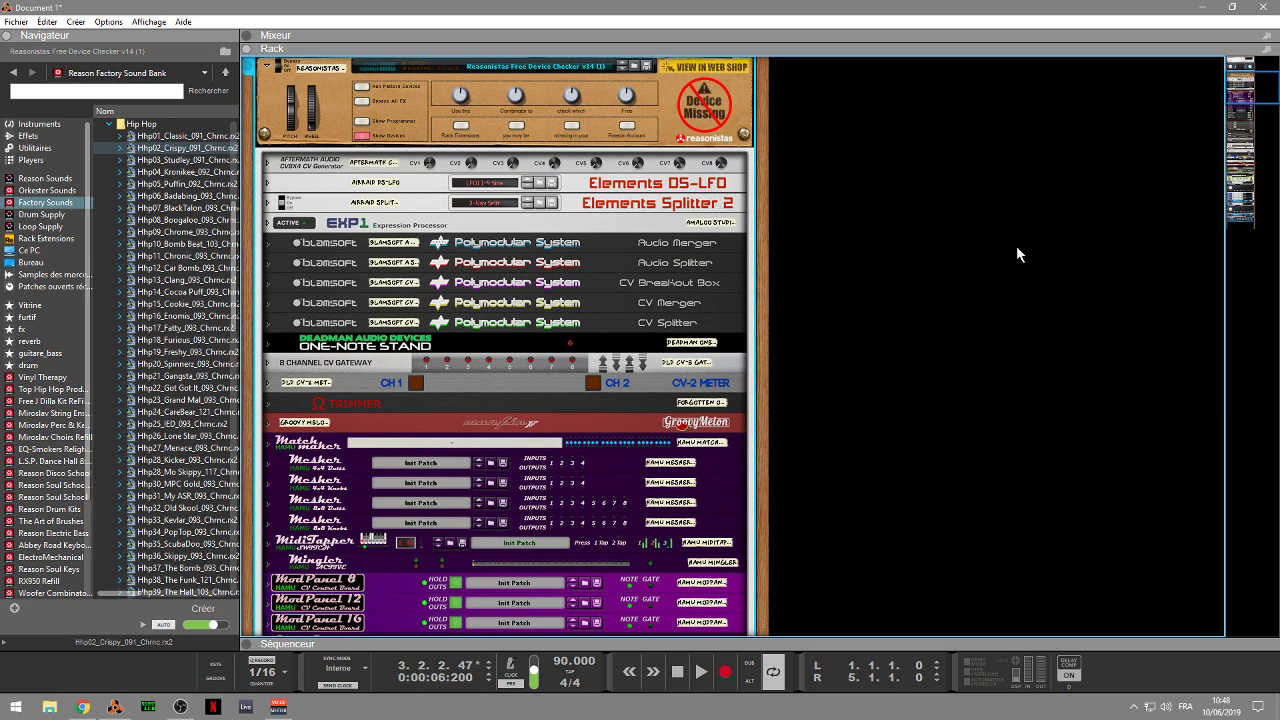
- Check the Elements DS-LFO's product page command and look through the devices contained in the Free Device Checker combinator
mouse_move(1252, 80)
left_mouse_down()
mouse_move(1254, 110)
mouse_move(1250, 62)
left_mouse_up()
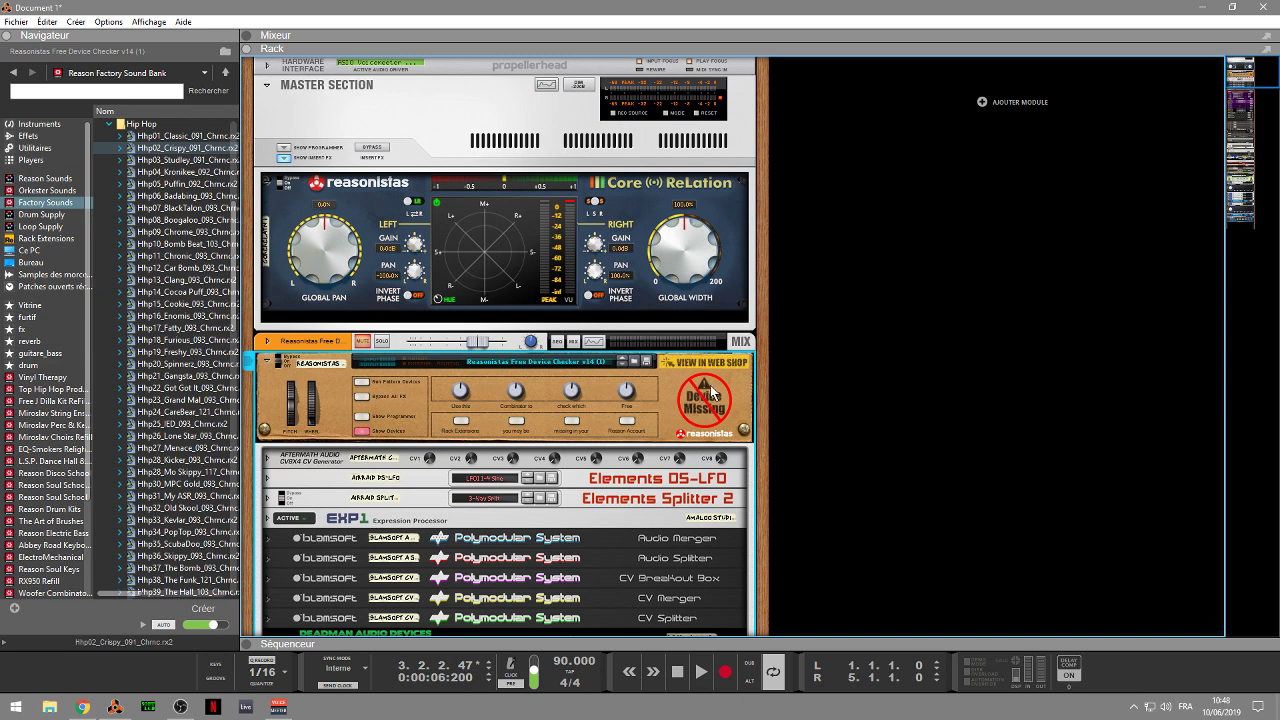
right_click(688, 487)
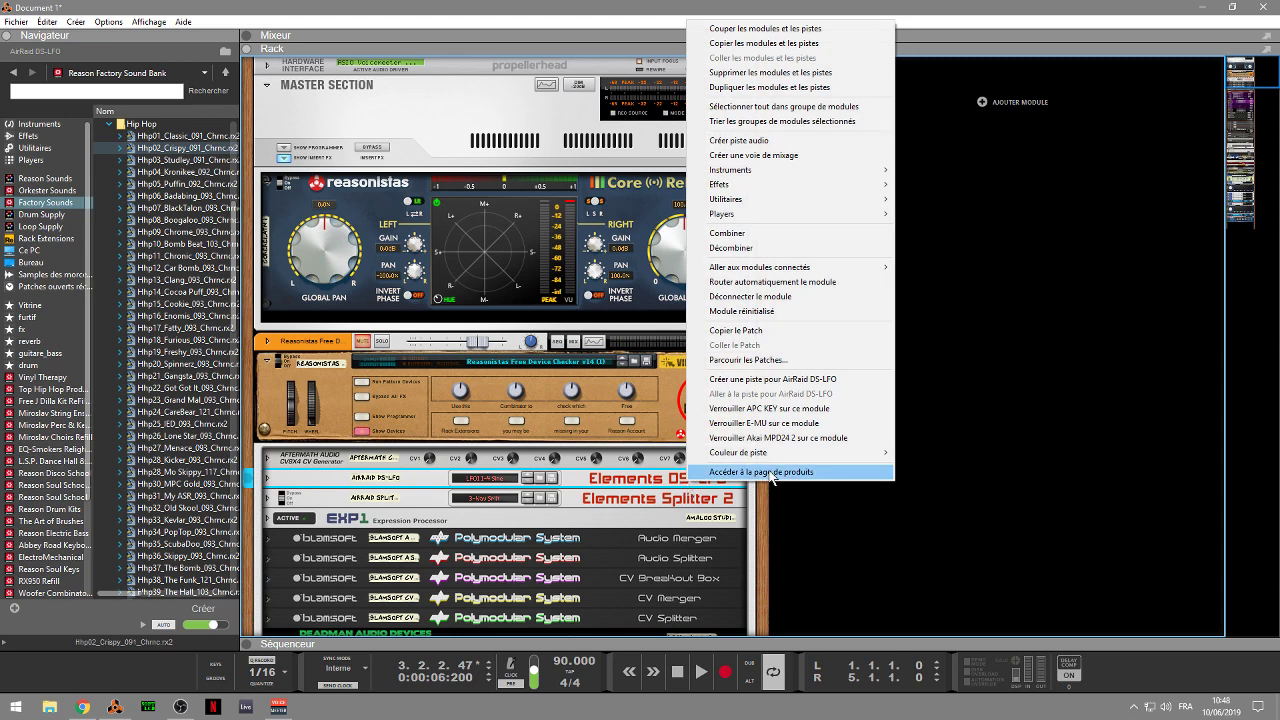
left_click(645, 507)
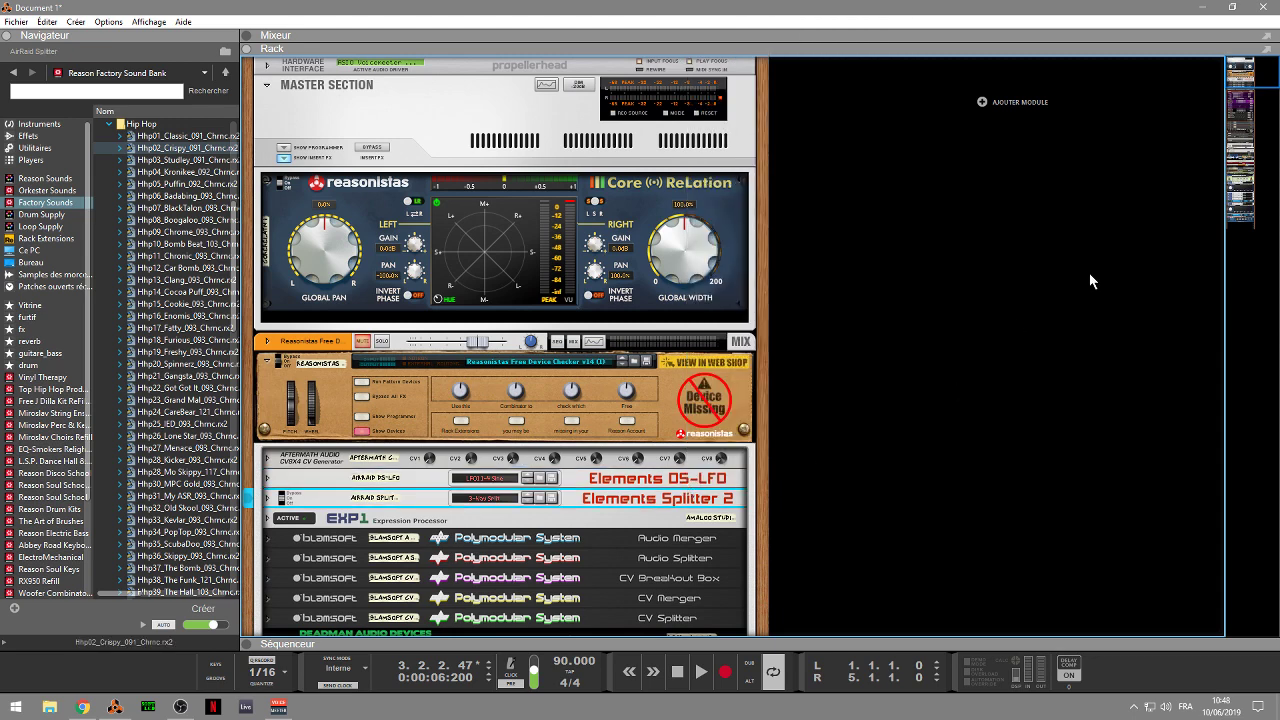
mouse_move(1251, 79)
left_mouse_down()
mouse_move(1276, 169)
mouse_move(1263, 101)
left_mouse_up()
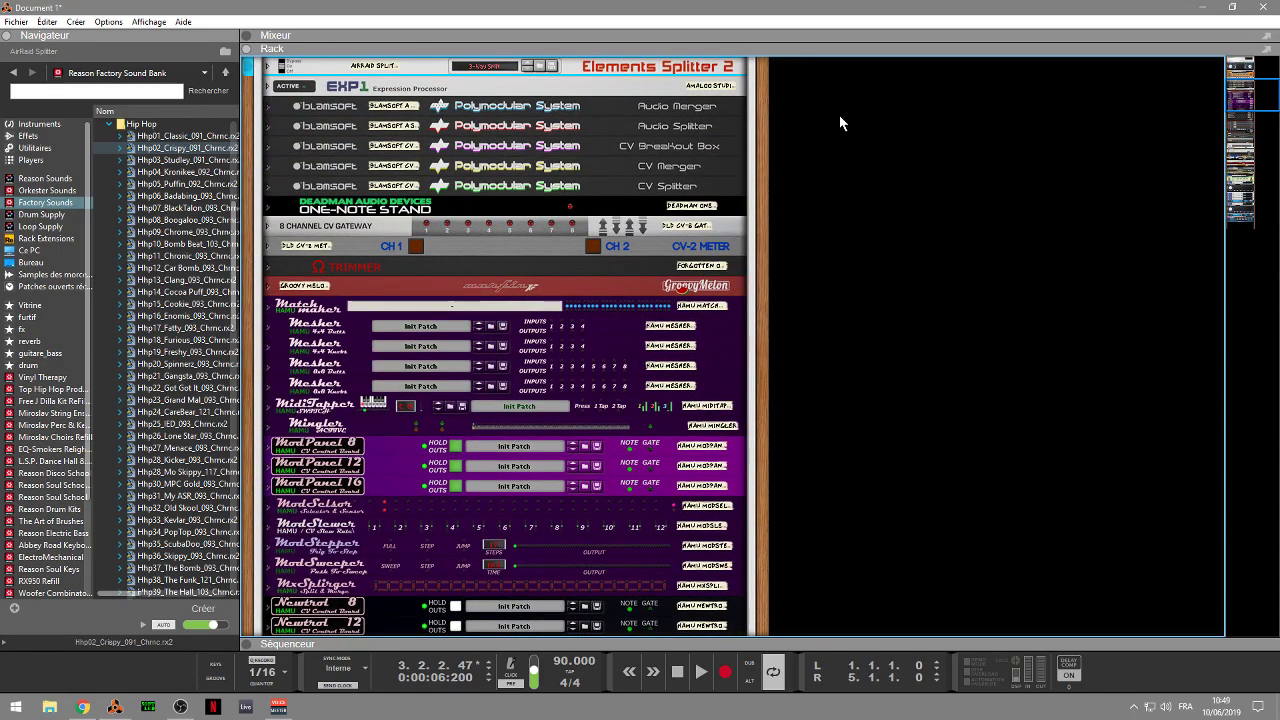
scroll(325, 308, "up", 5)
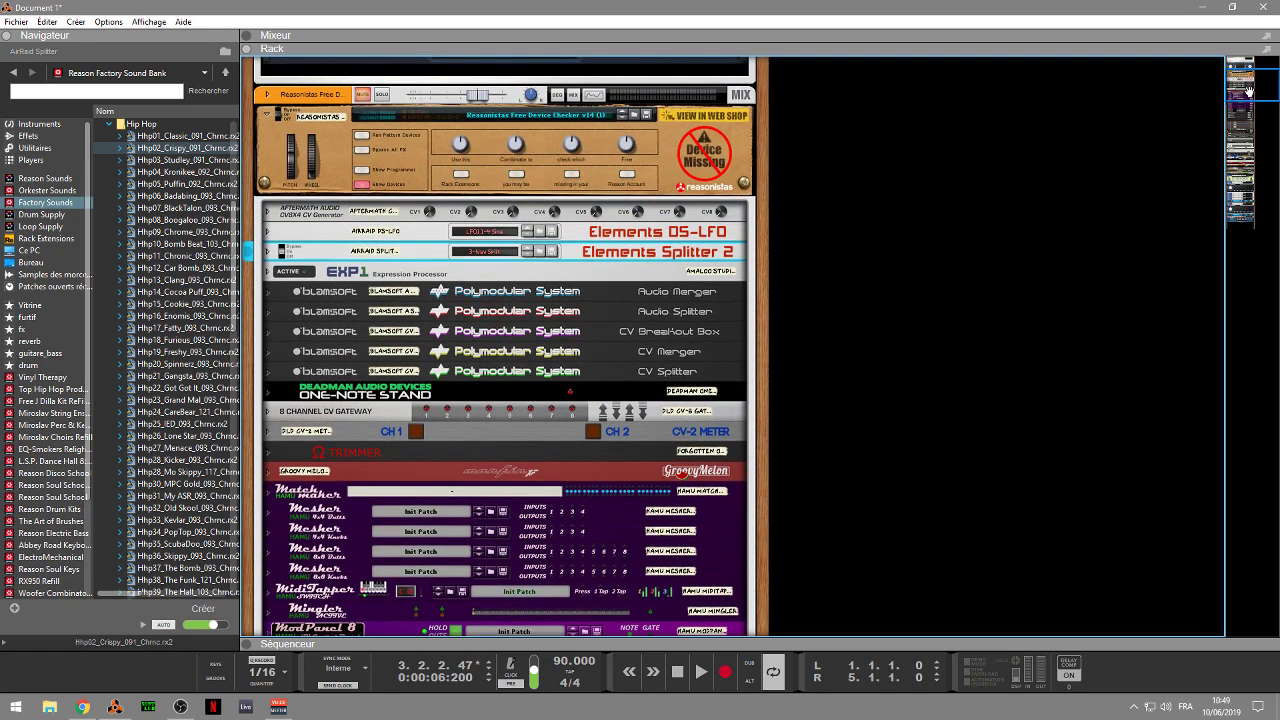
- Unfold the Aftermath Audio CV generator, Elements DS-LFO and Elements Splitter 2 to view their front panels
left_click(268, 212)
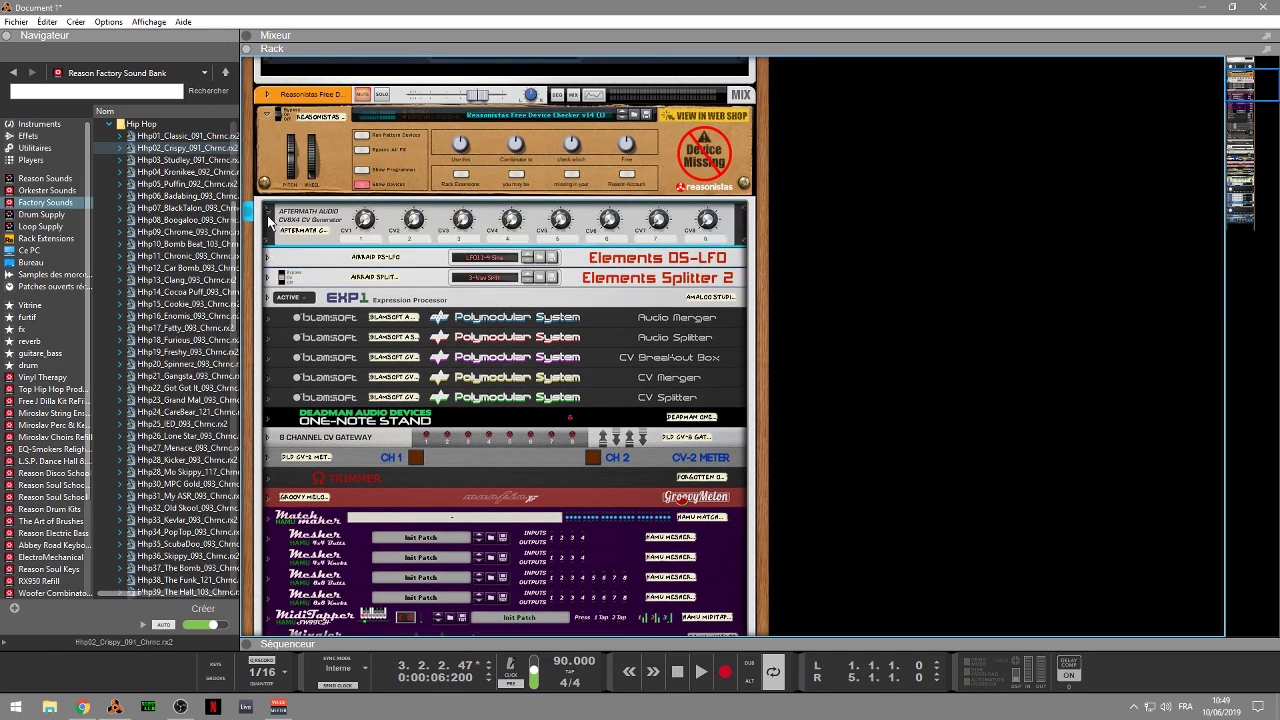
left_click(268, 260)
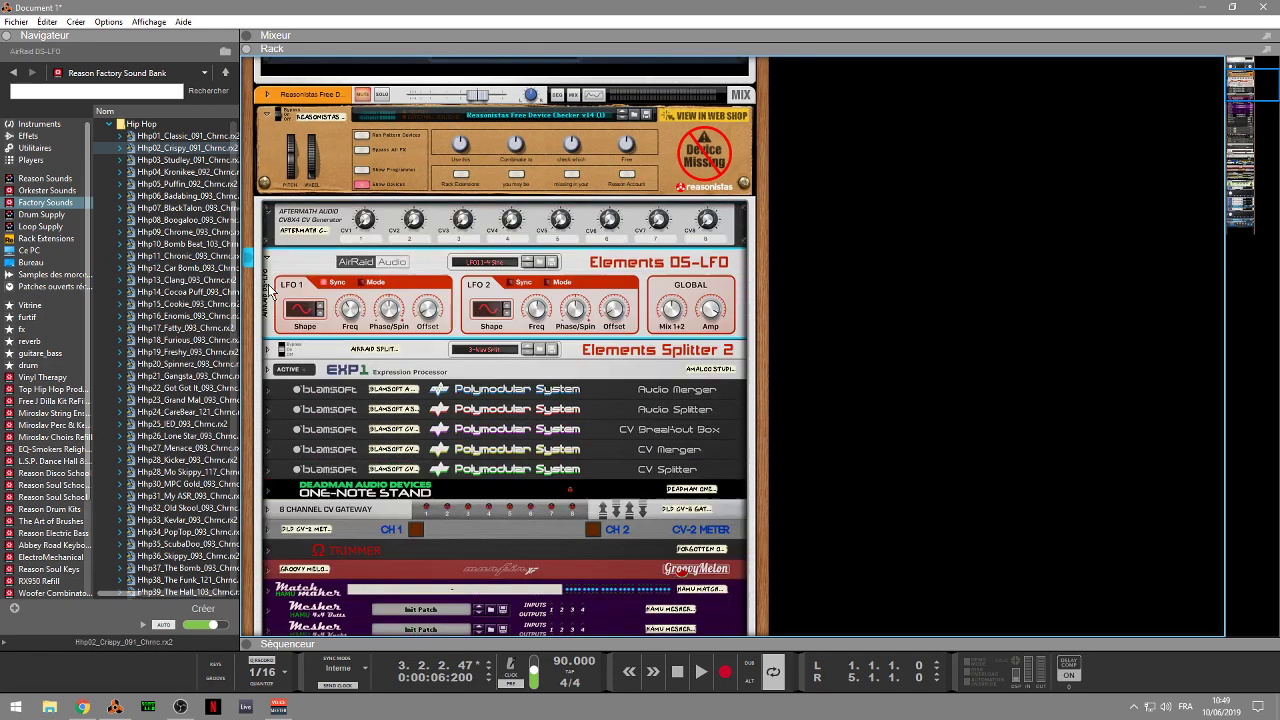
left_click(268, 352)
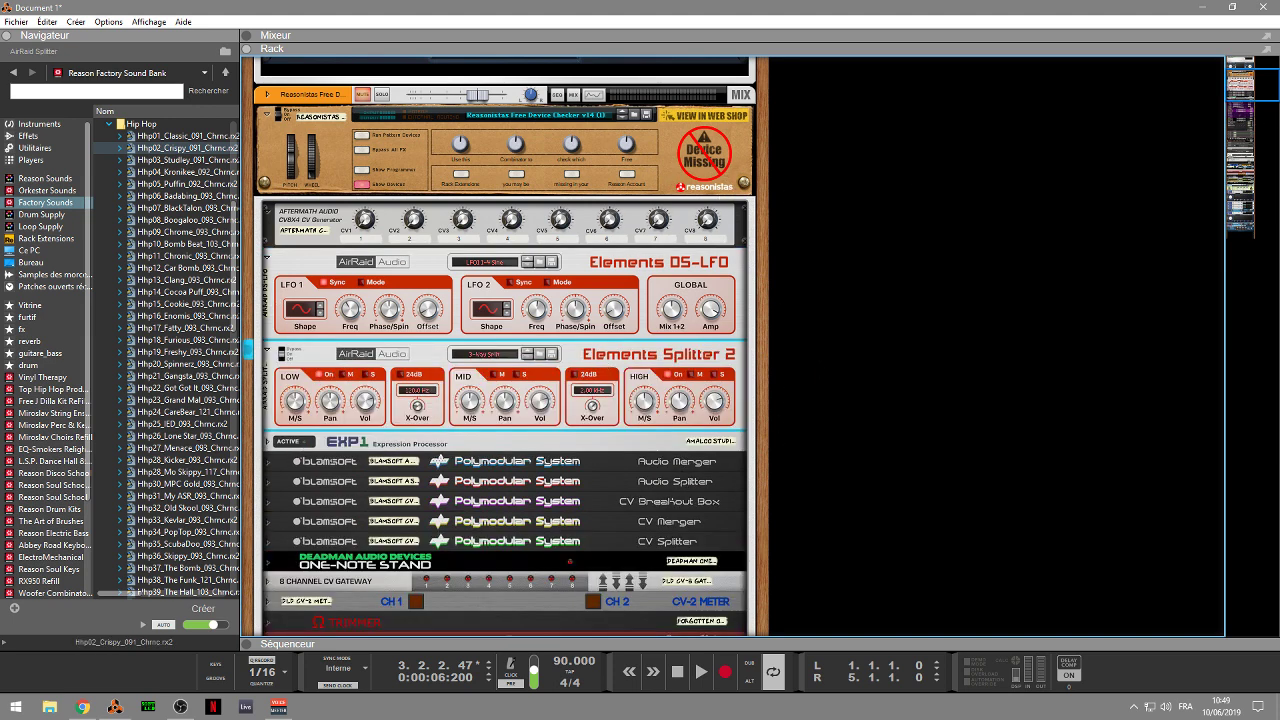
- Look over the remaining devices in the Free Device Checker combinator, then delete the combinator from the rack
left_click_drag(1240, 72, 1271, 152)
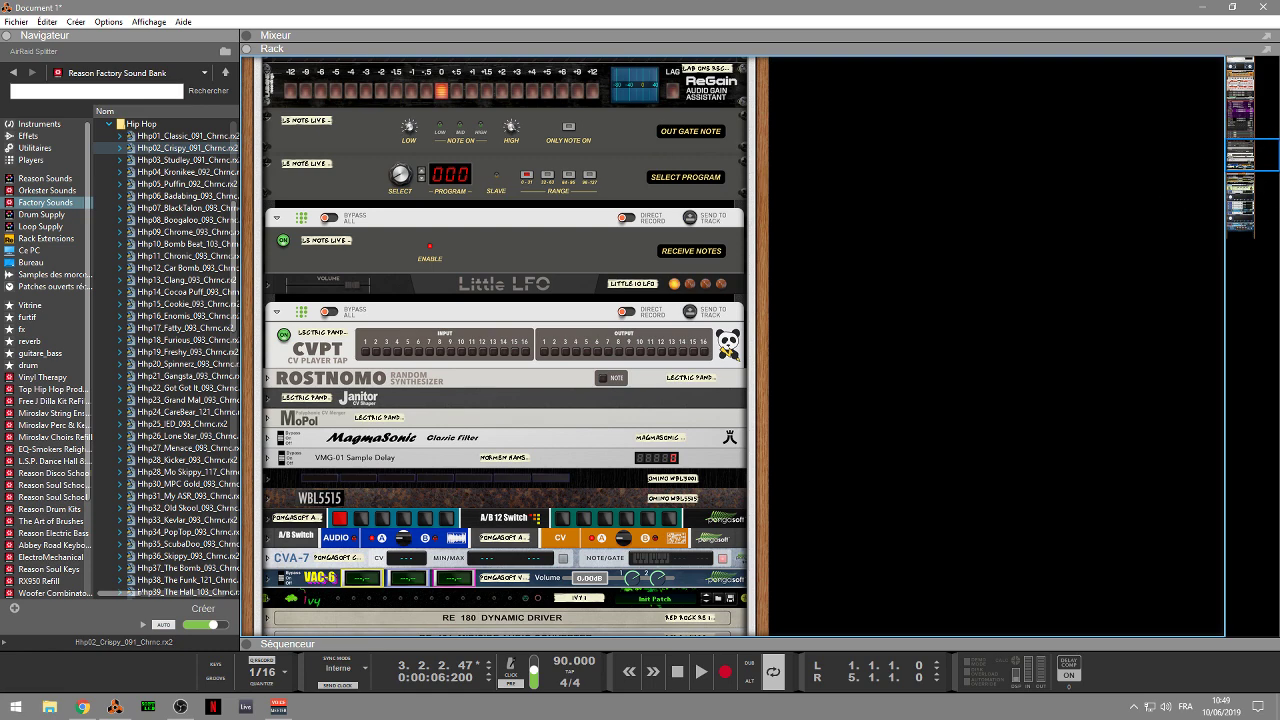
left_click_drag(1238, 148, 1118, 117)
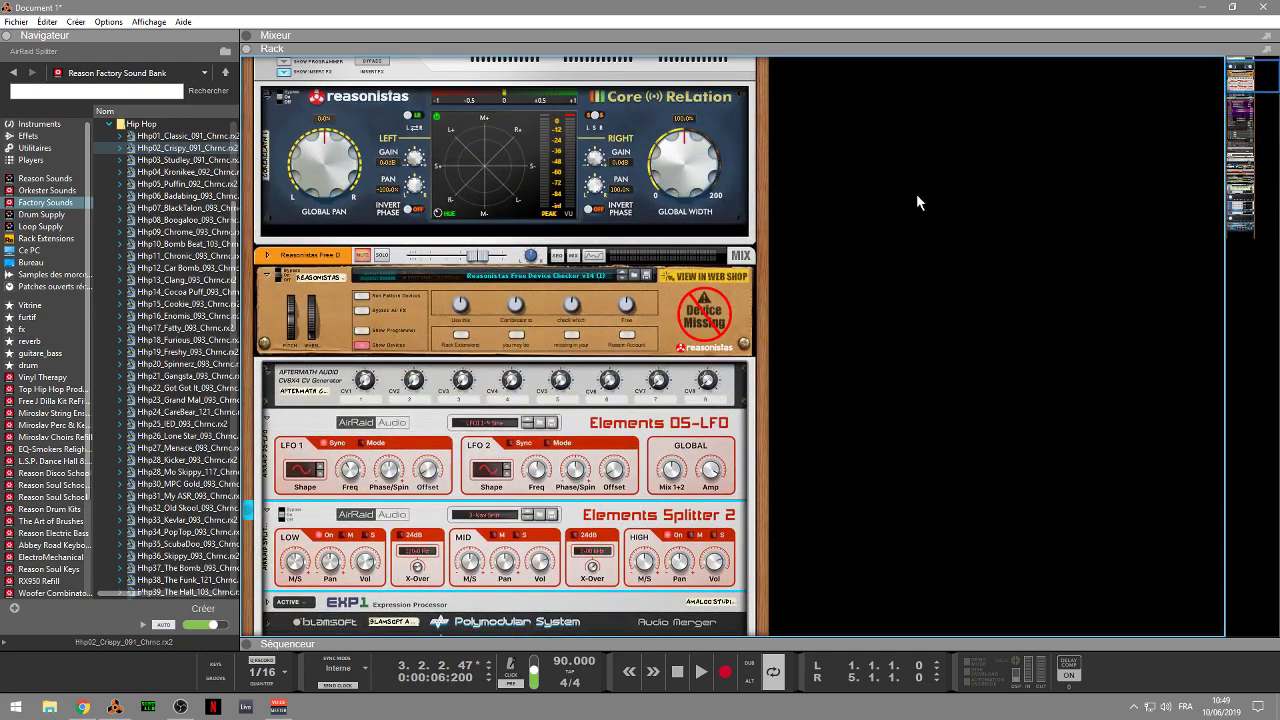
left_click(692, 316)
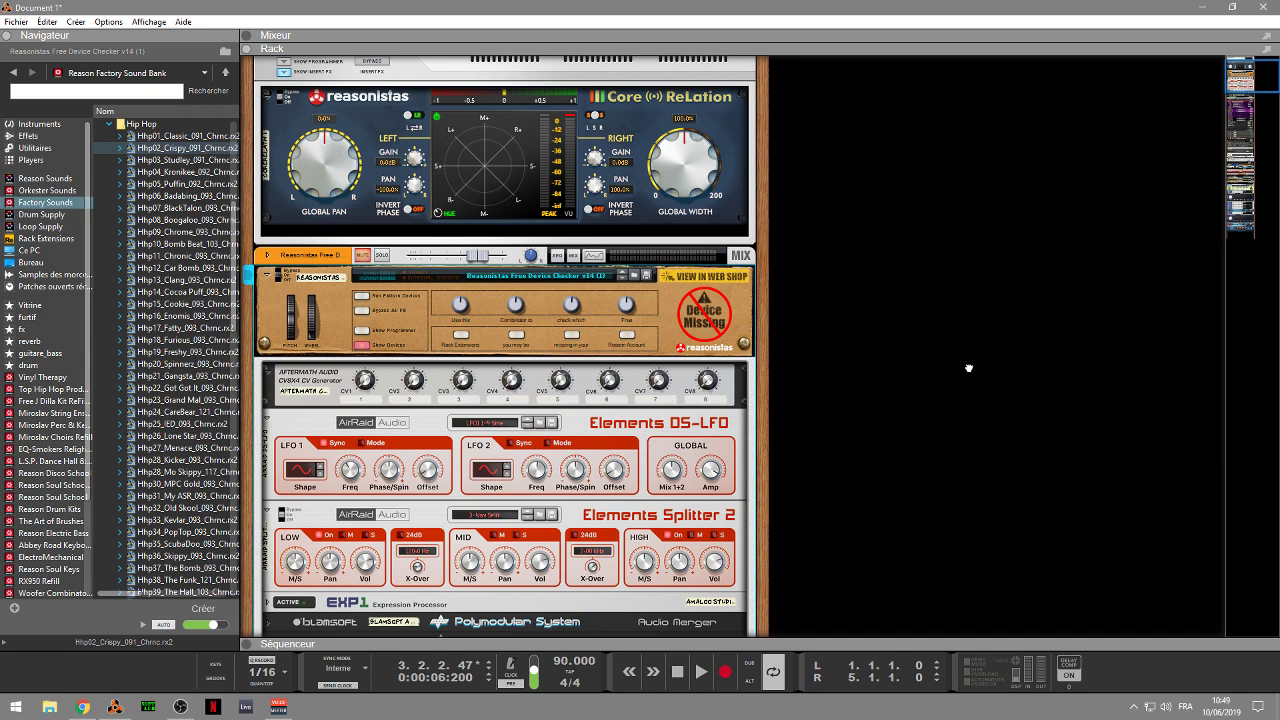
key("Delete")
- Show the devices of the Key Commands combinator and unfold its Mac/Windows note and General Keyboard Shortcuts #1
left_click(361, 320)
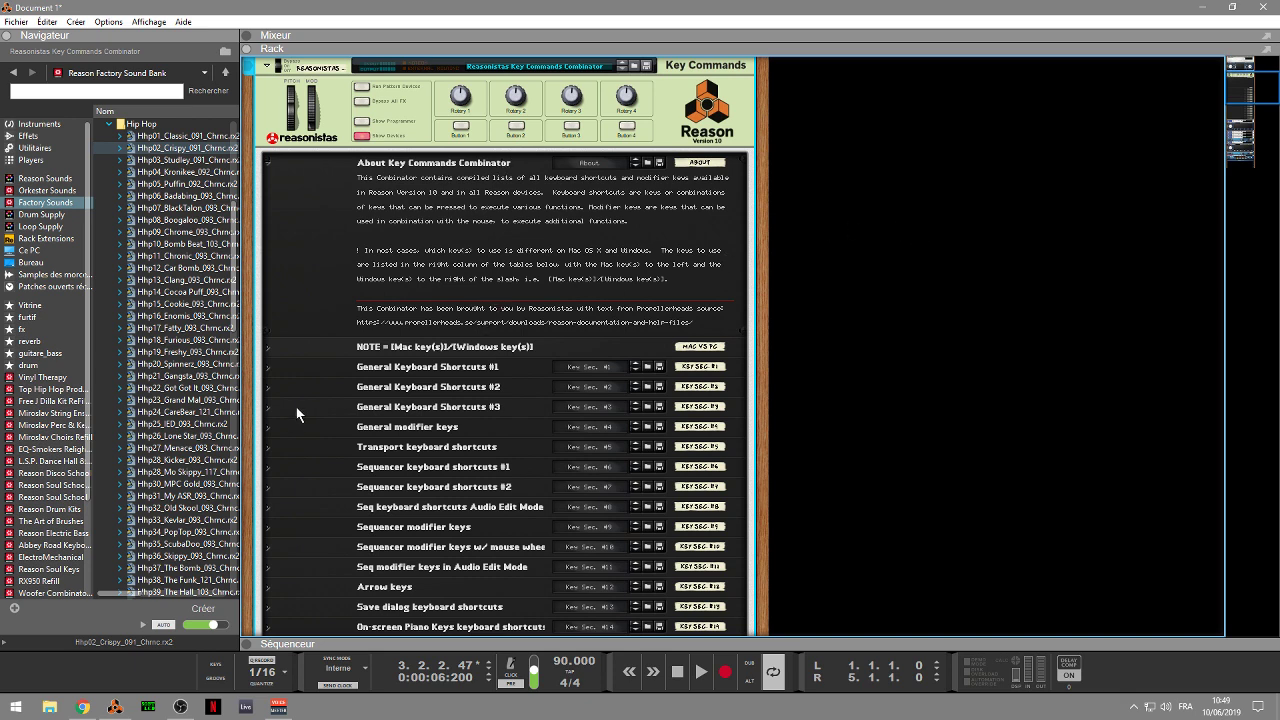
left_click(268, 352)
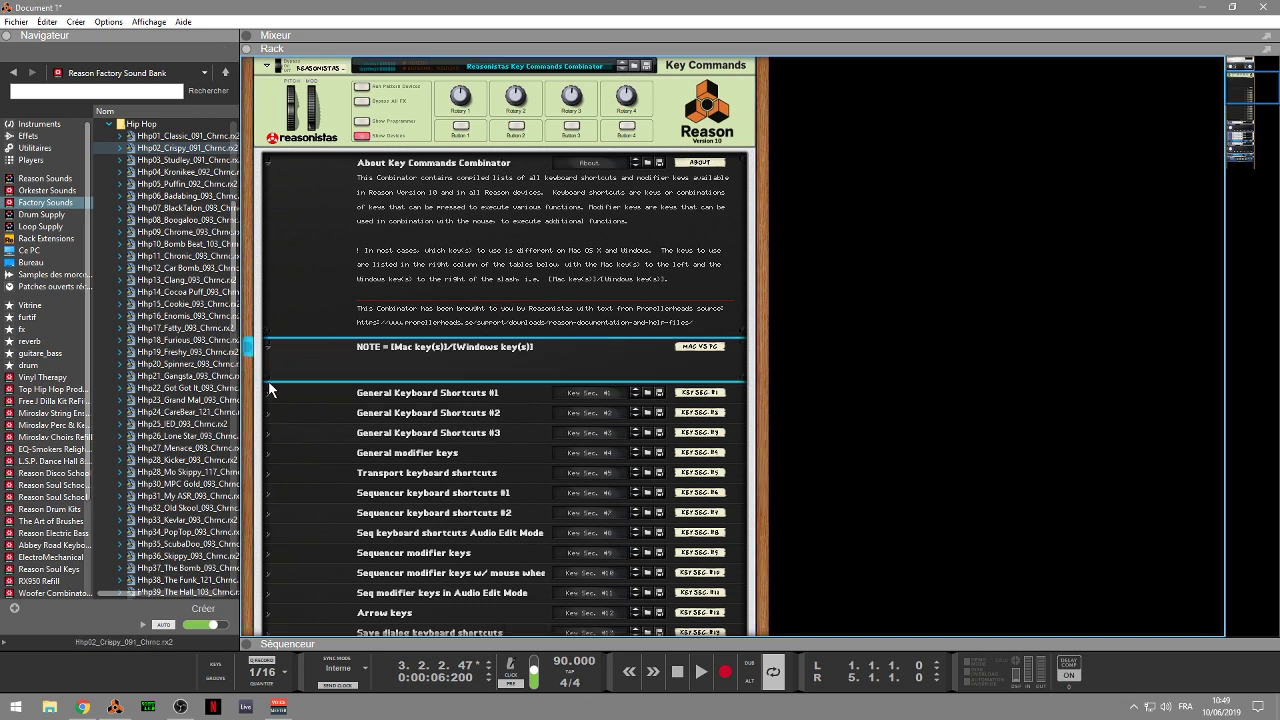
left_click(268, 398)
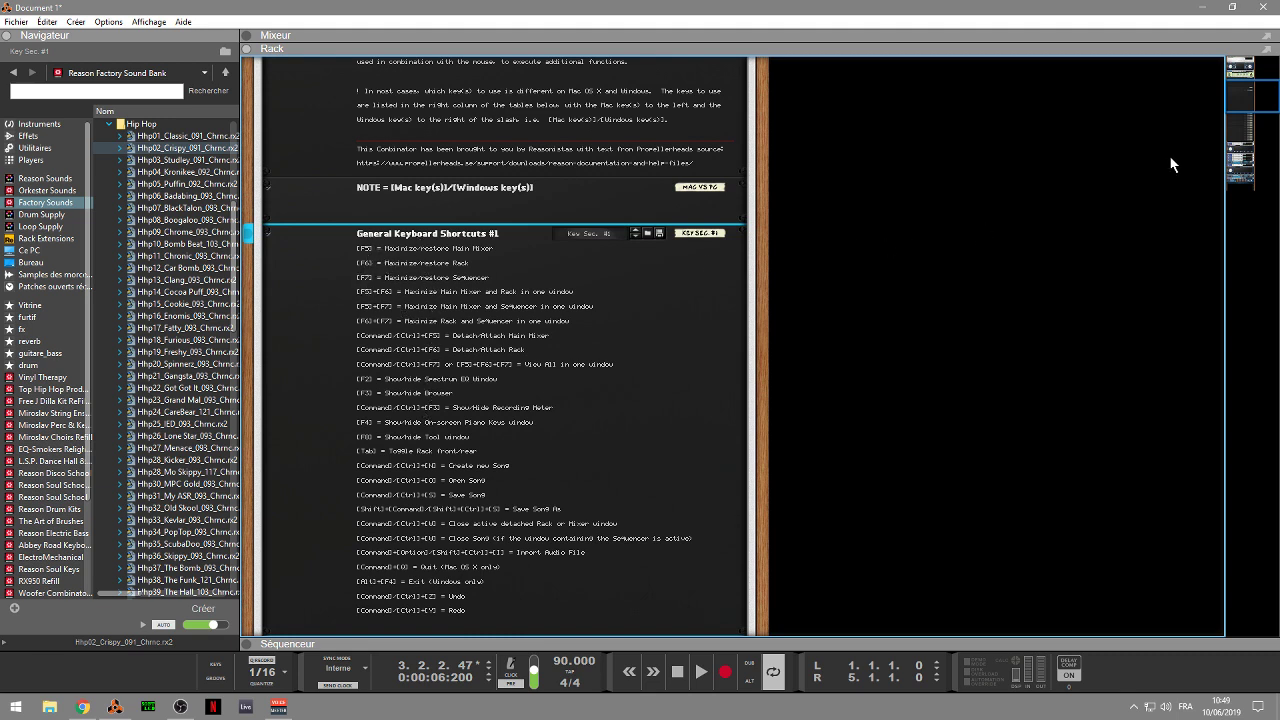
- Unfold General Keyboard Shortcuts #2 and #3 in the Key Commands combinator to read them
left_click_drag(1254, 91, 1254, 115)
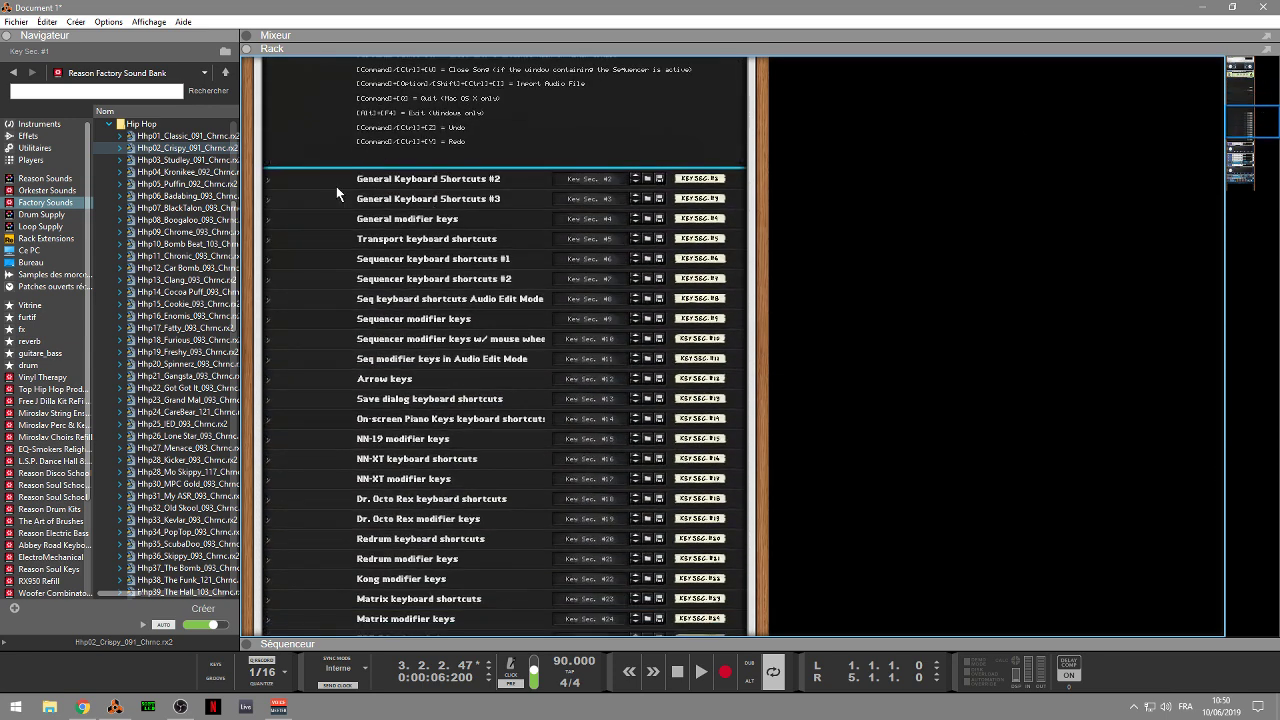
left_click(269, 179)
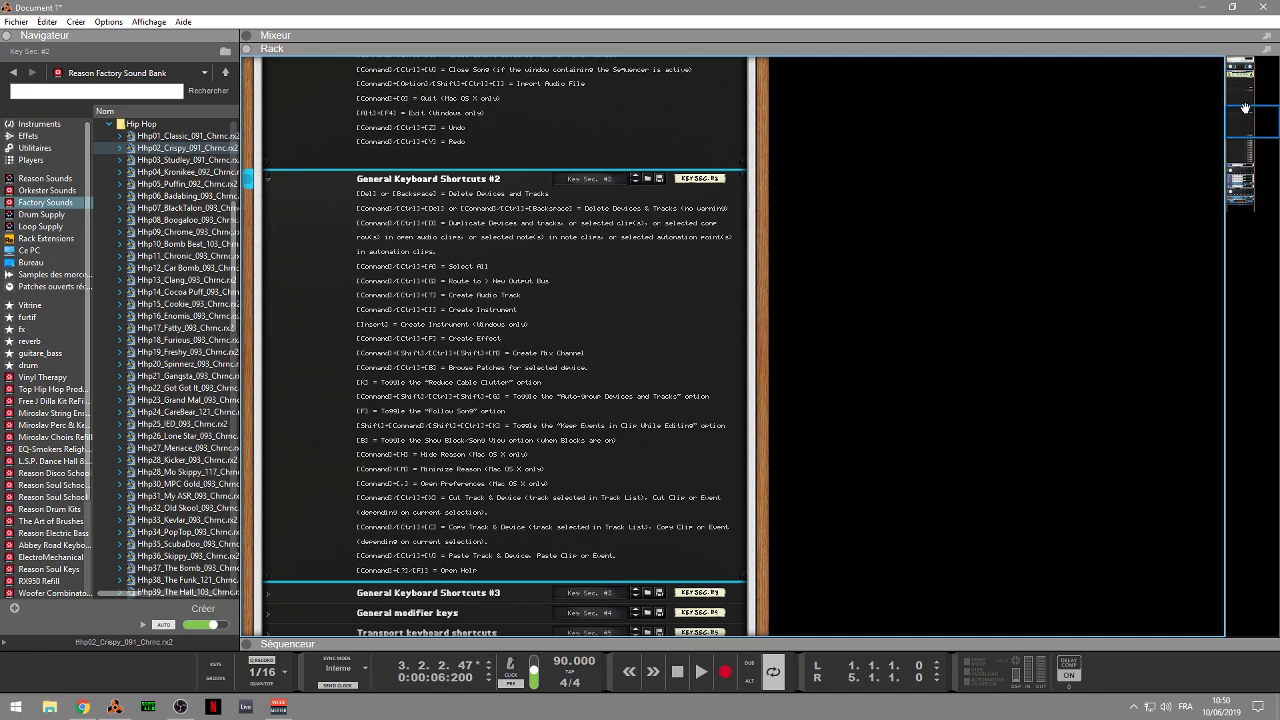
mouse_move(1252, 127)
left_mouse_down()
mouse_move(1252, 168)
mouse_move(1252, 144)
left_mouse_up()
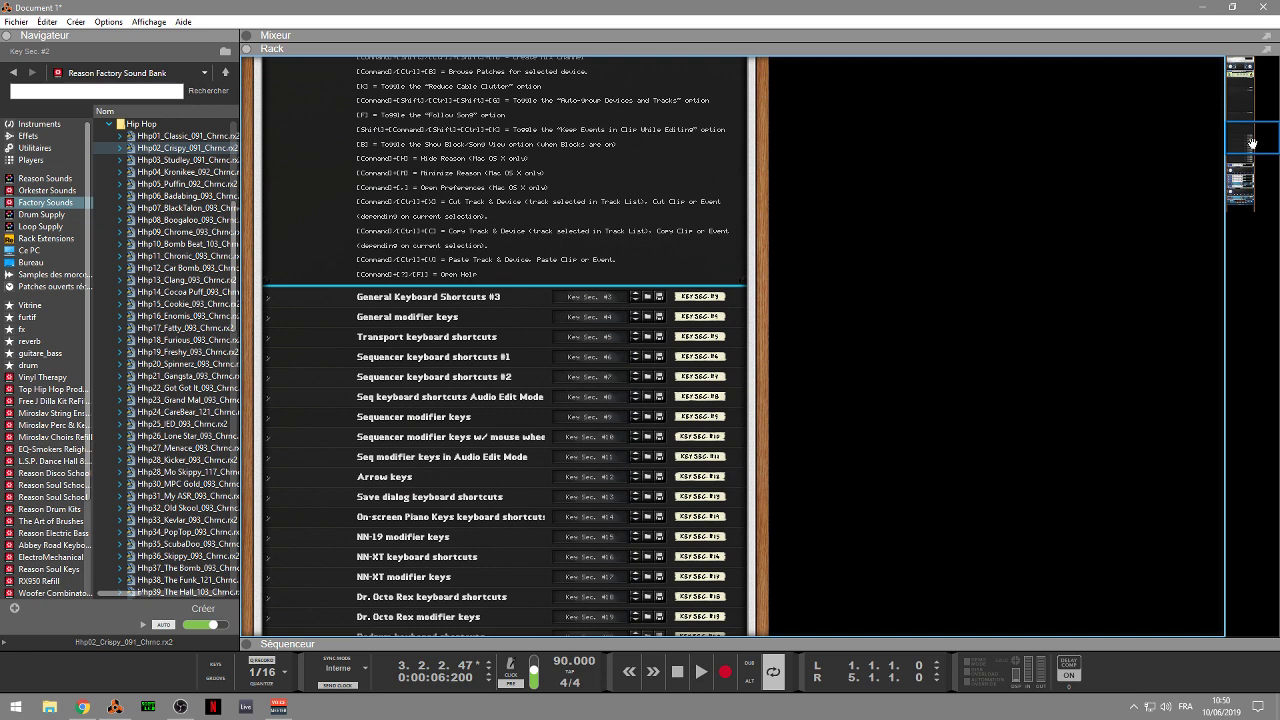
left_click(269, 297)
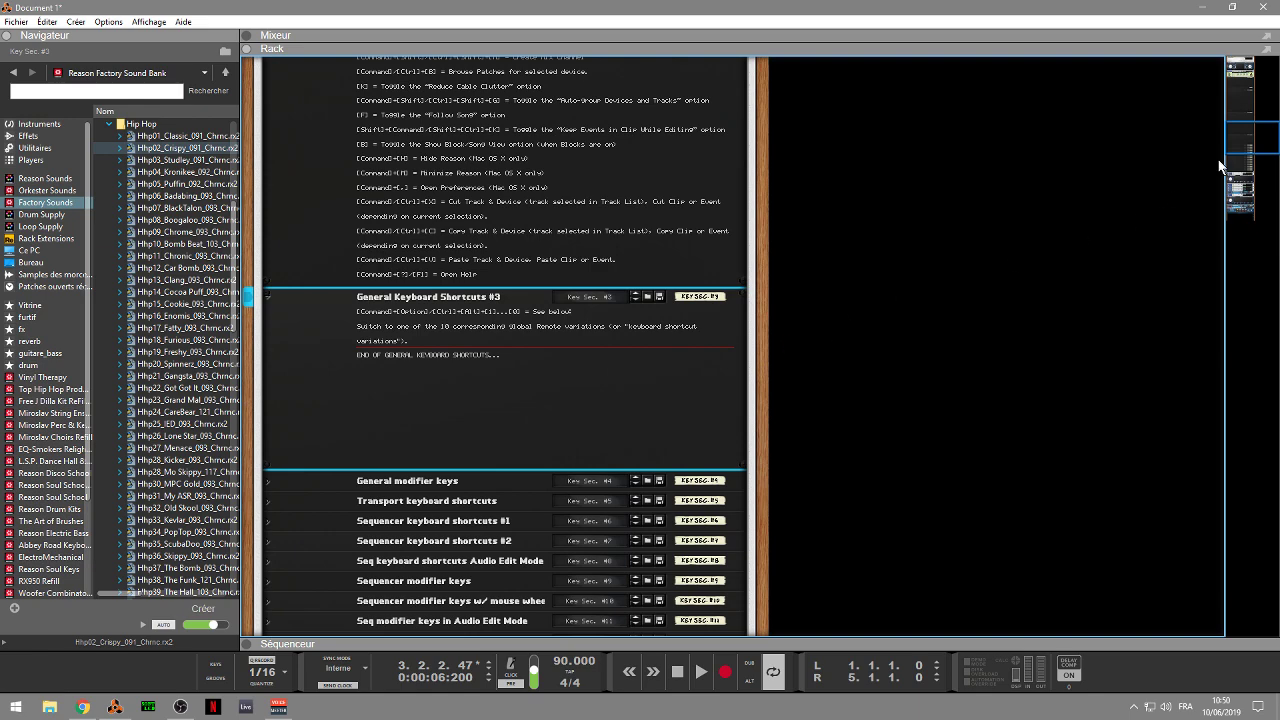
- Look over the other shortcut sections, then delete the Key Commands combinator from the rack
mouse_move(1241, 138)
left_mouse_down()
mouse_move(1242, 166)
mouse_move(1235, 151)
left_mouse_up()
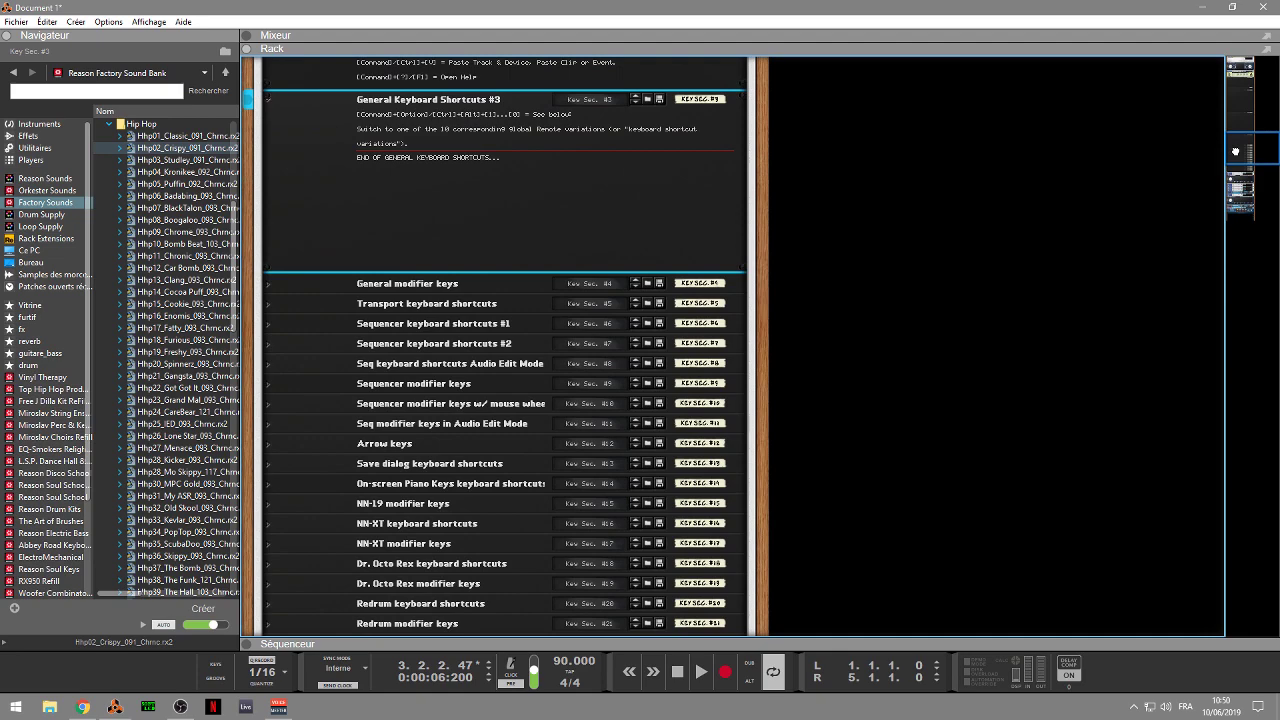
left_click_drag(1235, 151, 1235, 108)
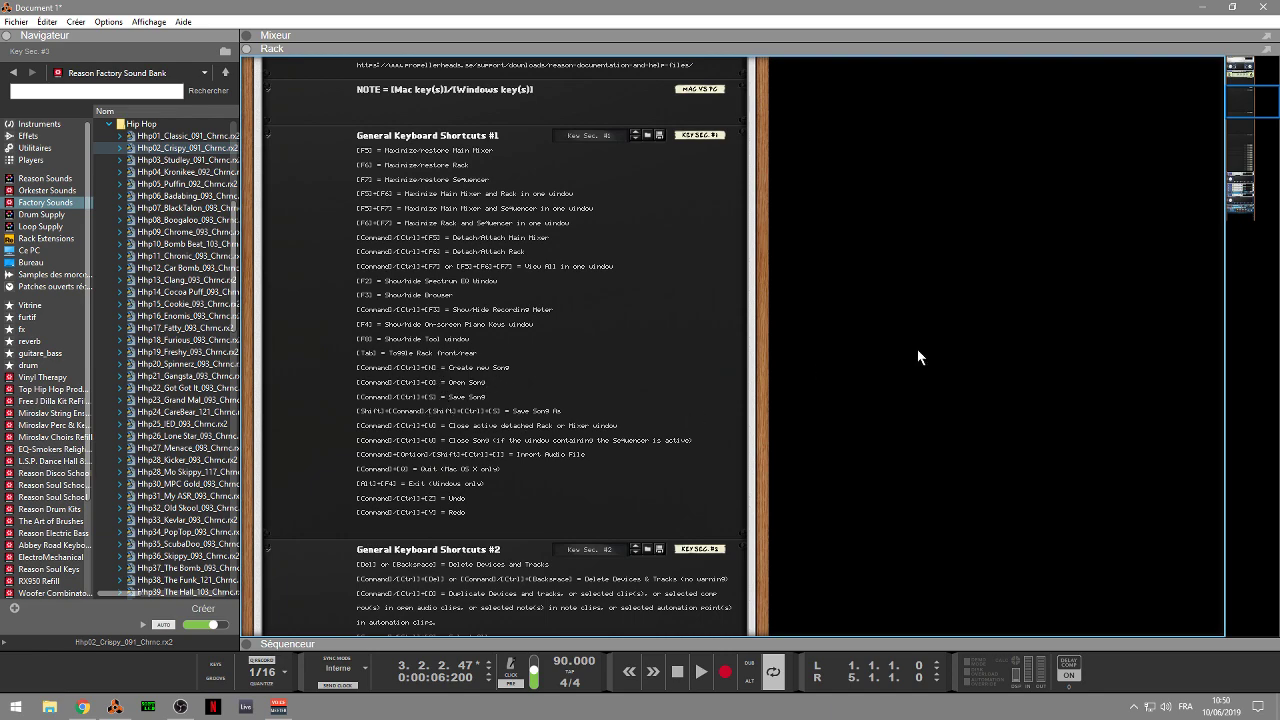
left_click_drag(1255, 108, 1232, 80)
left_click(708, 220)
key("Delete")
key("Escape")
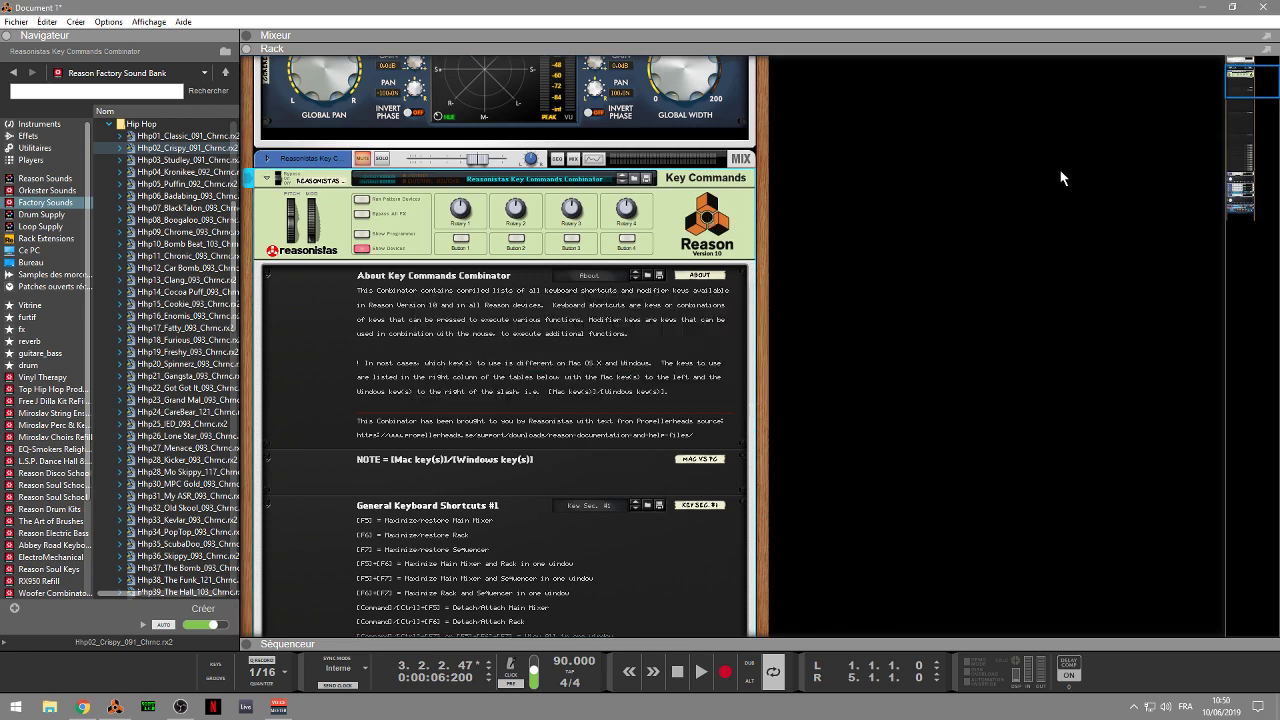
left_click_drag(1240, 88, 1240, 72)
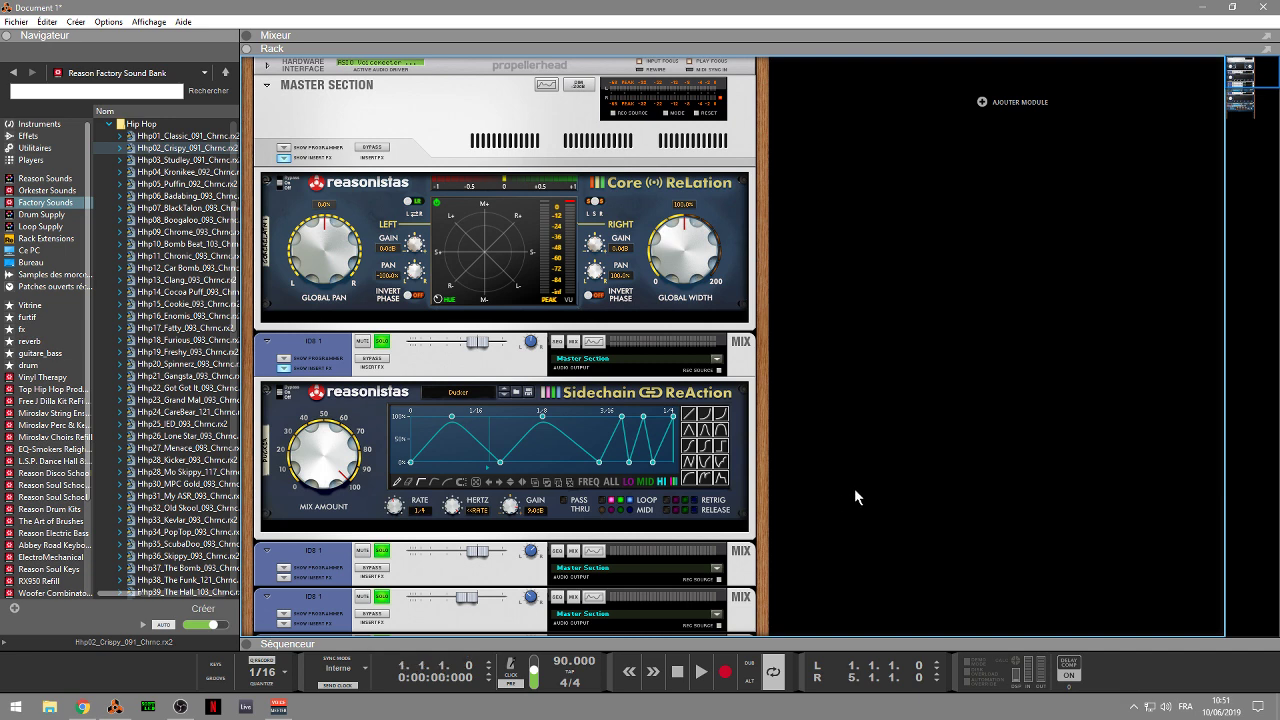
- Play the song briefly to watch the CoreReLation meters, stop playback and select the CoreReLation device
key("space")
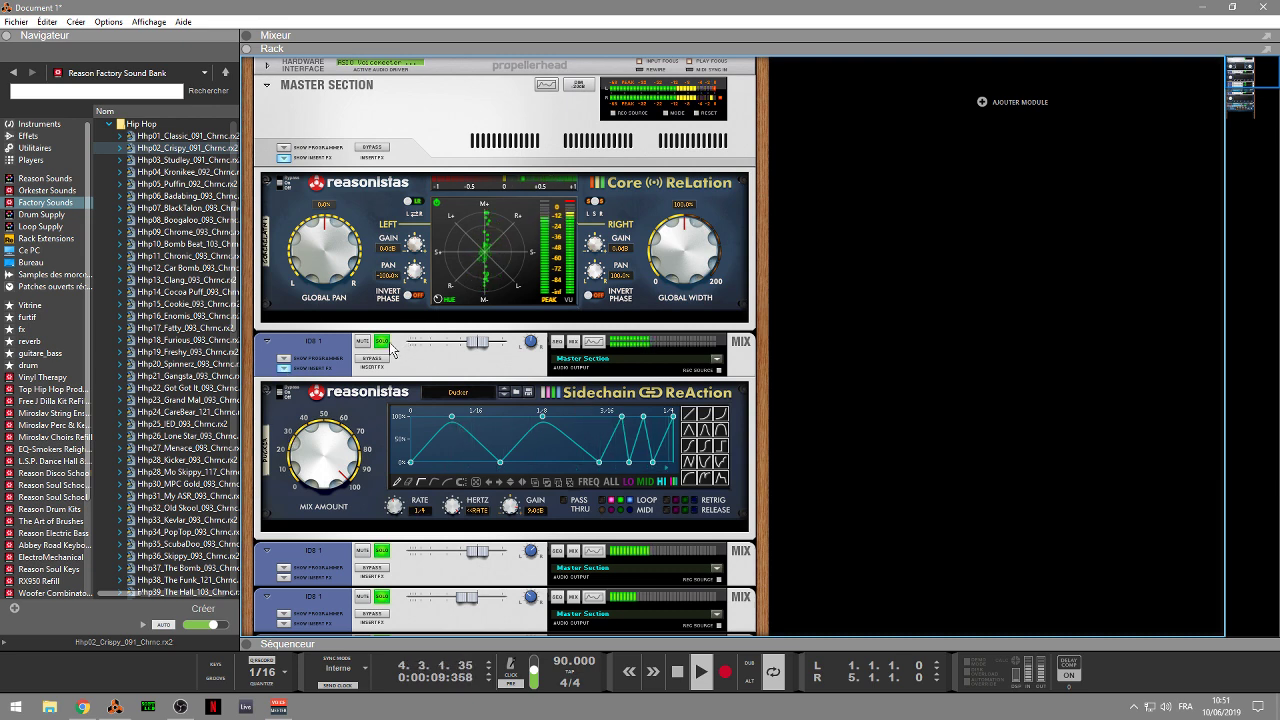
key("space")
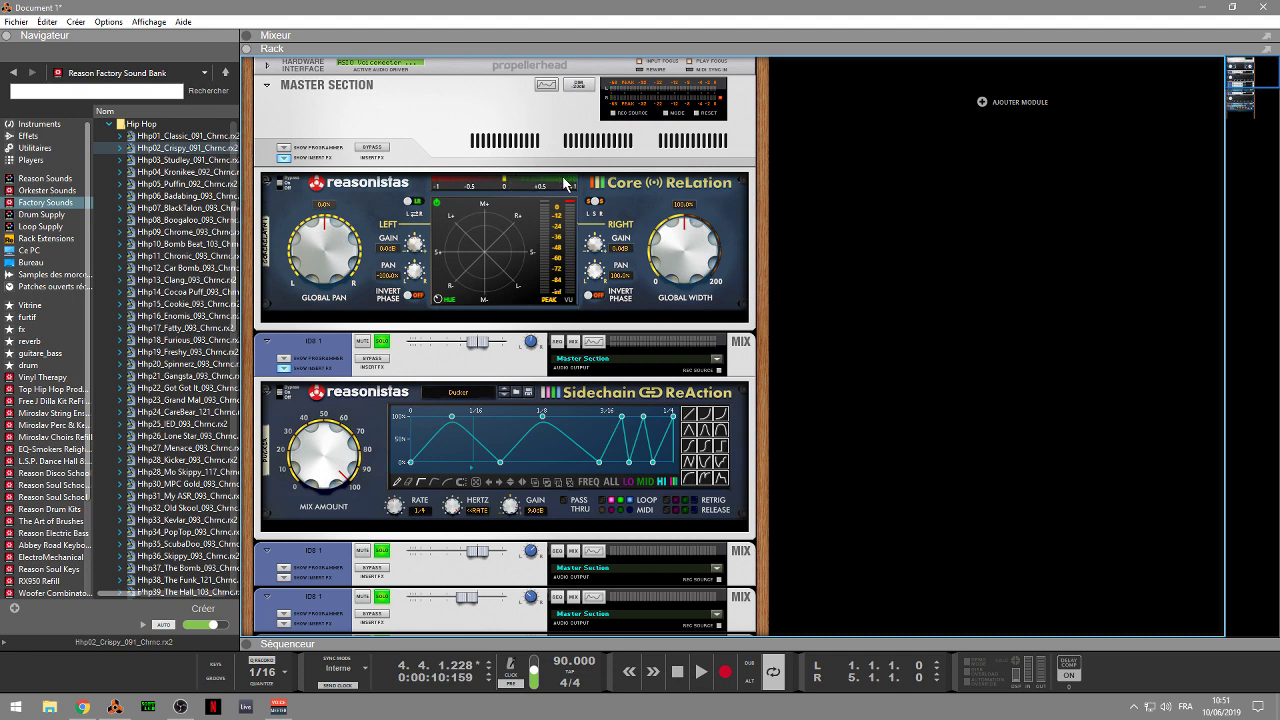
left_click(575, 205)
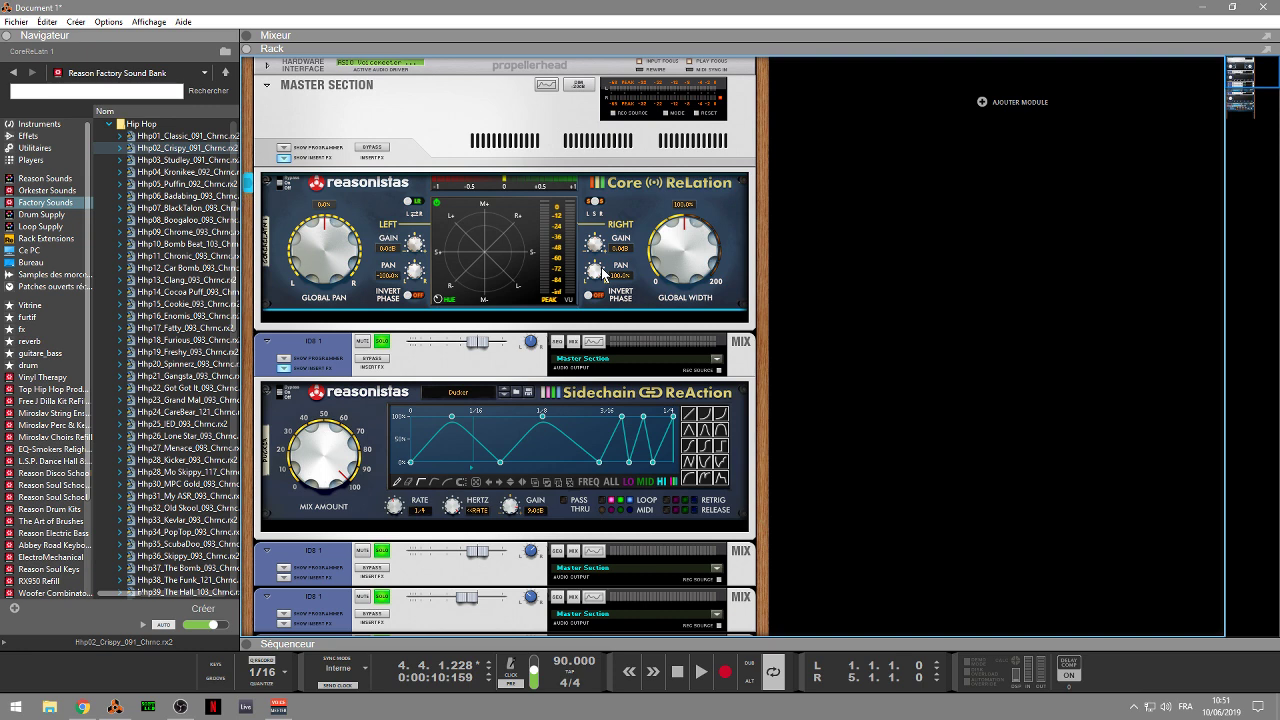
- Set CoreReLation's Global Width to 106.2% and its Global Pan to 3.1%
mouse_move(678, 258)
left_click_drag(675, 260, 673, 255)
mouse_move(326, 245)
left_mouse_down()
mouse_move(334, 306)
mouse_move(310, 244)
left_mouse_up()
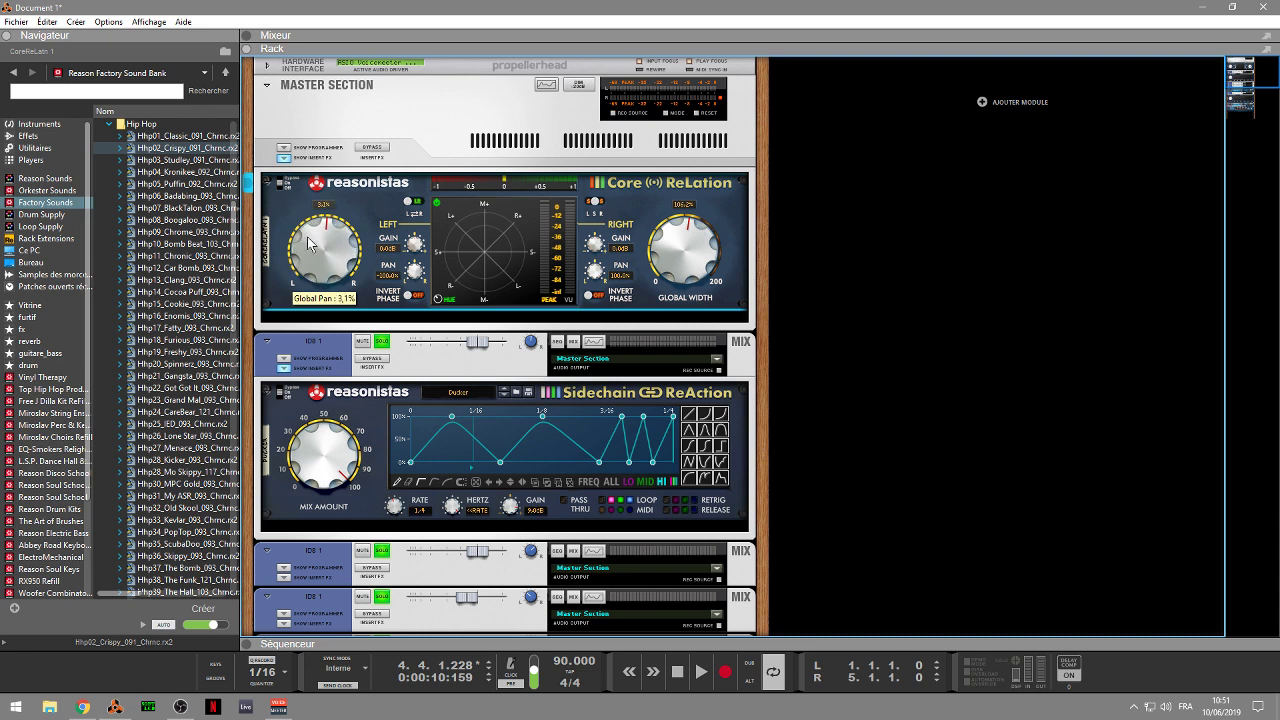
- With the song playing, return CoreReLation's Global Pan to 0.0% and bring its left Pan to -40.6%
key("space")
mouse_move(310, 244)
left_mouse_down()
mouse_move(316, 305)
mouse_move(296, 211)
mouse_move(304, 244)
left_mouse_up()
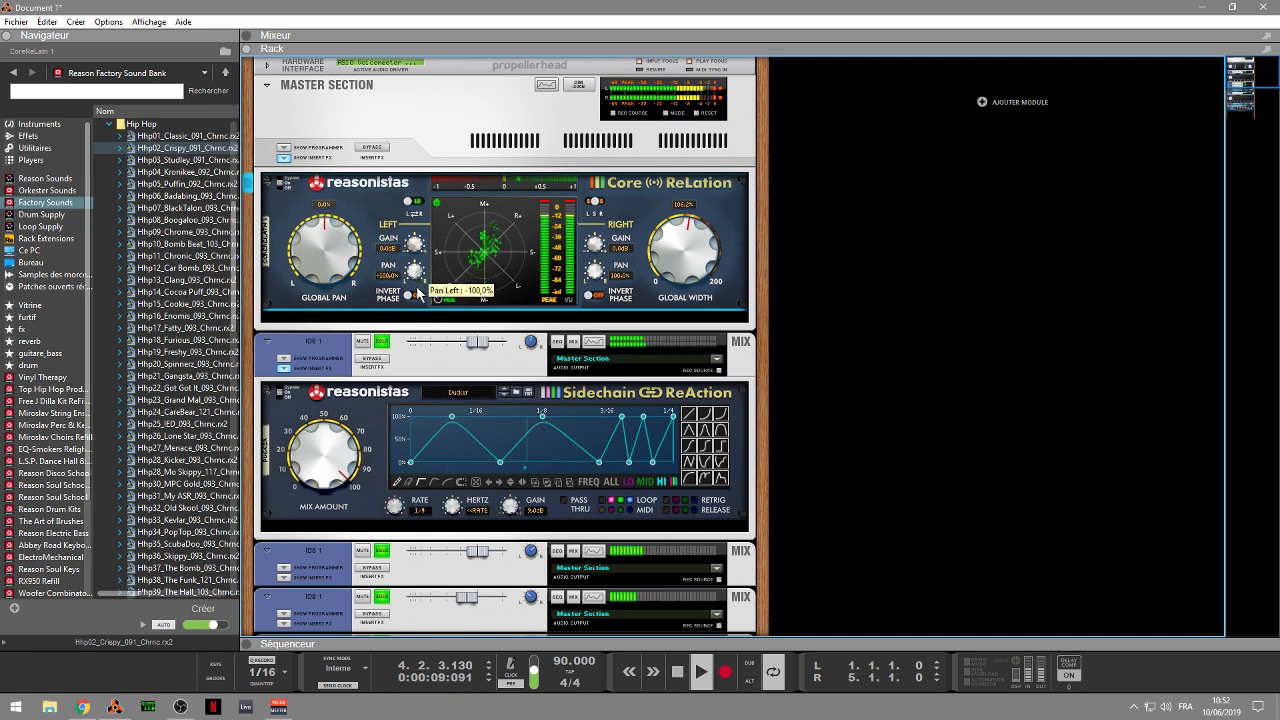
mouse_move(414, 276)
left_mouse_down()
mouse_move(419, 256)
mouse_move(419, 276)
left_mouse_up()
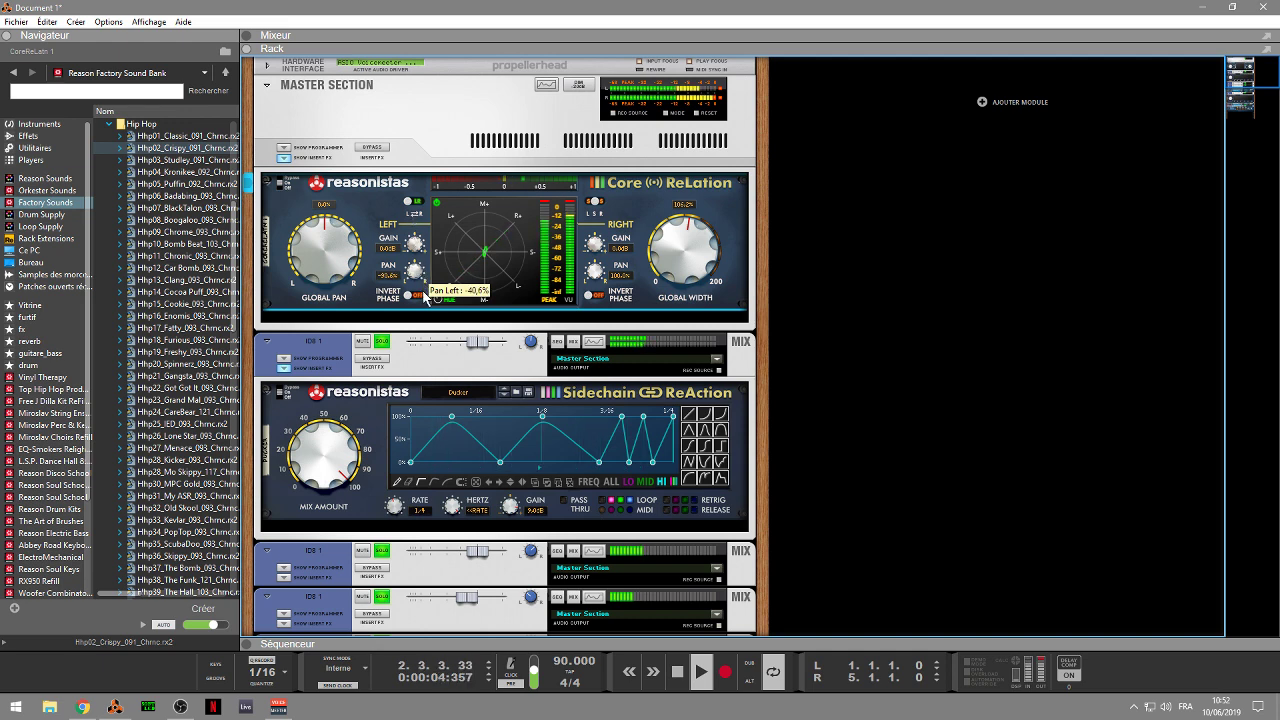
- With the song playing, try CoreReLation's right Pan at 100.0%, right Gain at -24.0 dB and left Gain at 5.2 dB
mouse_move(600, 279)
left_mouse_down()
mouse_move(606, 342)
mouse_move(594, 270)
left_mouse_up()
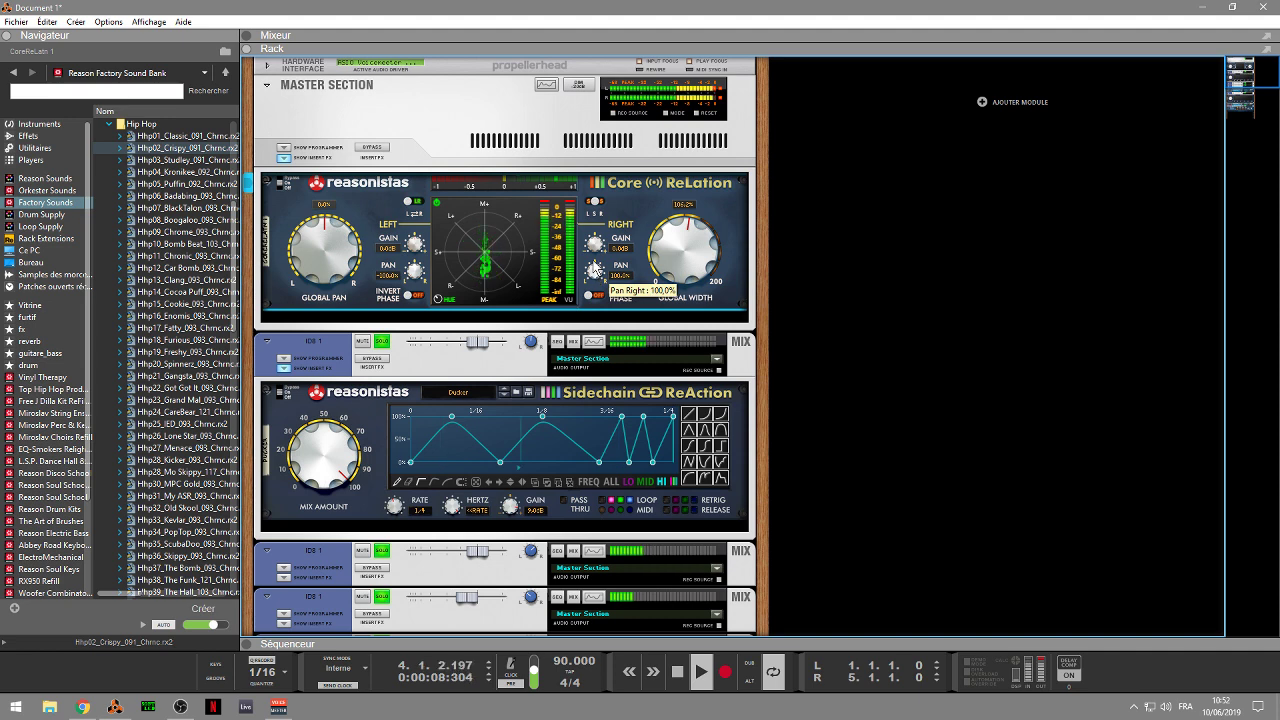
left_click_drag(595, 252, 600, 285)
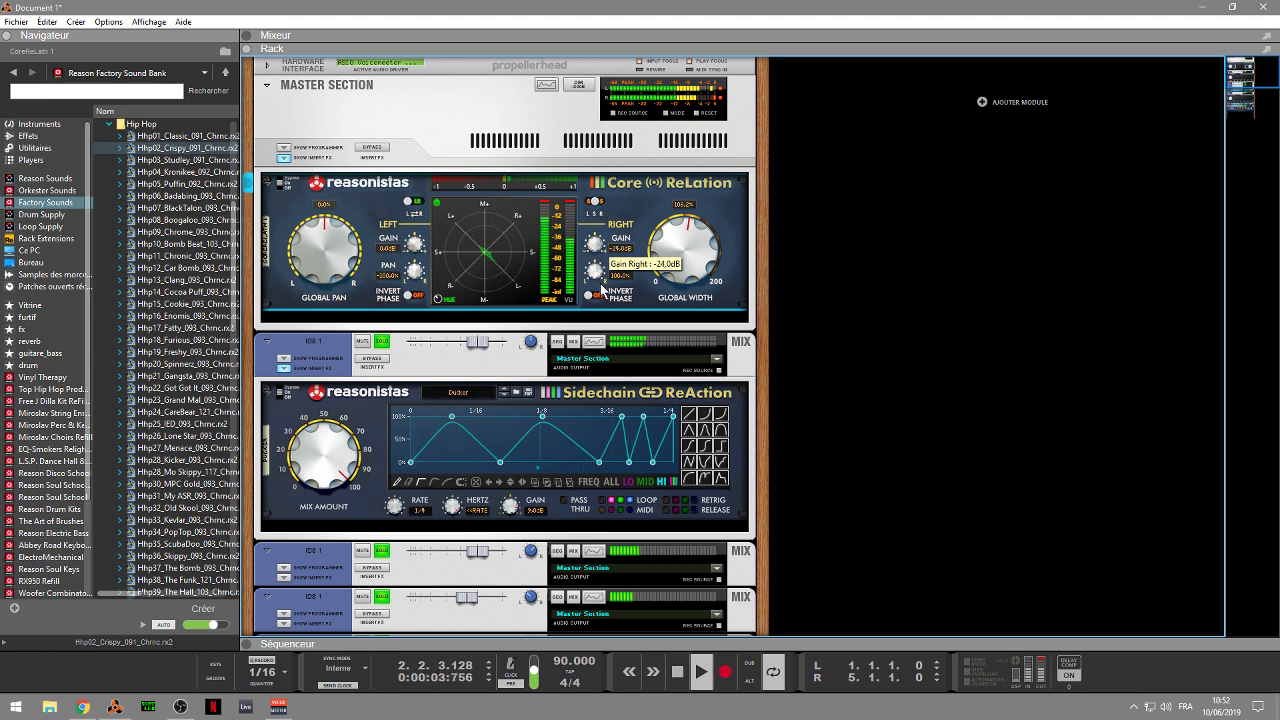
mouse_move(414, 246)
left_mouse_down()
mouse_move(422, 280)
mouse_move(421, 250)
left_mouse_up()
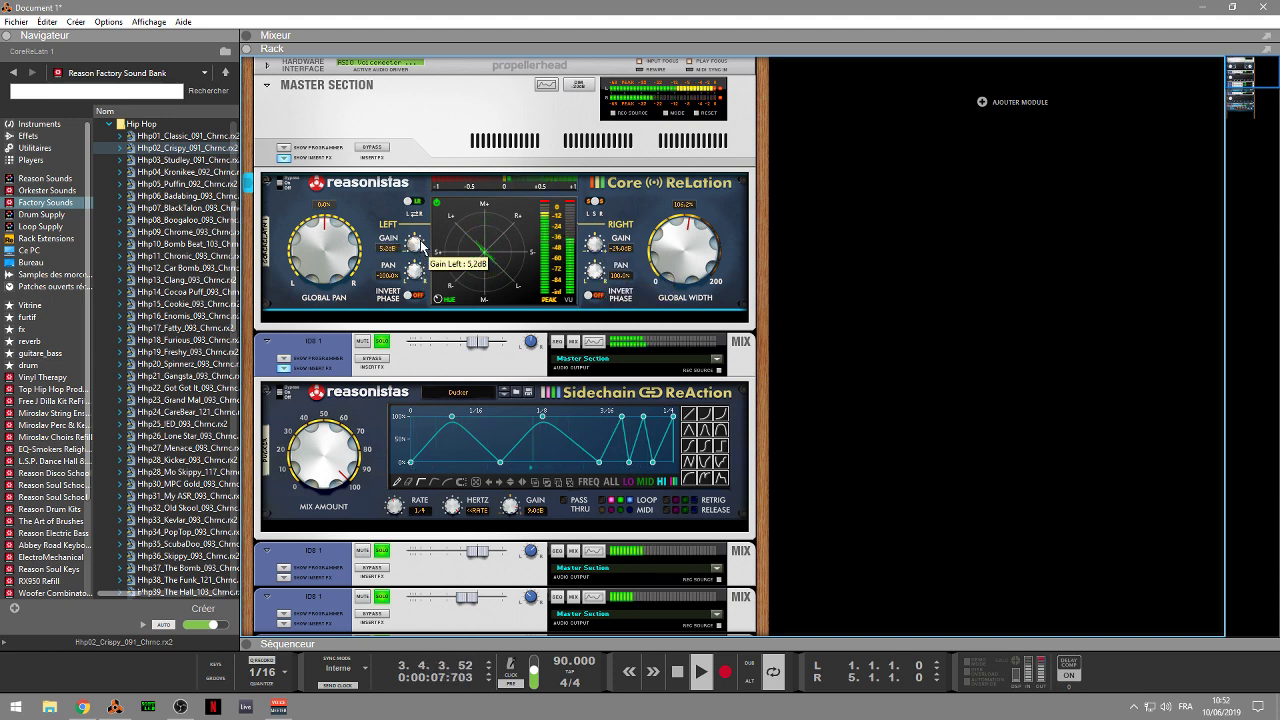
left_click_drag(594, 250, 595, 228)
- Reset the CoreReLation device to its default settings and narrow its Global Width to about 71%
right_click(621, 210)
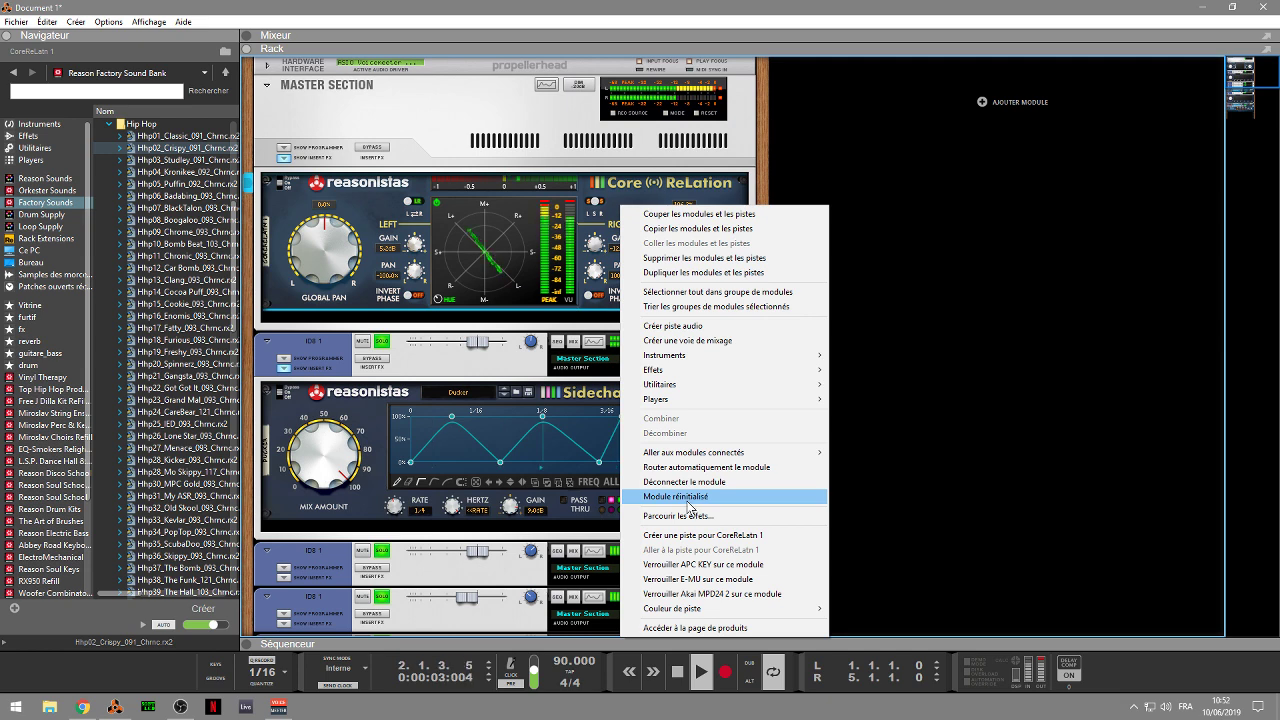
left_click(688, 514)
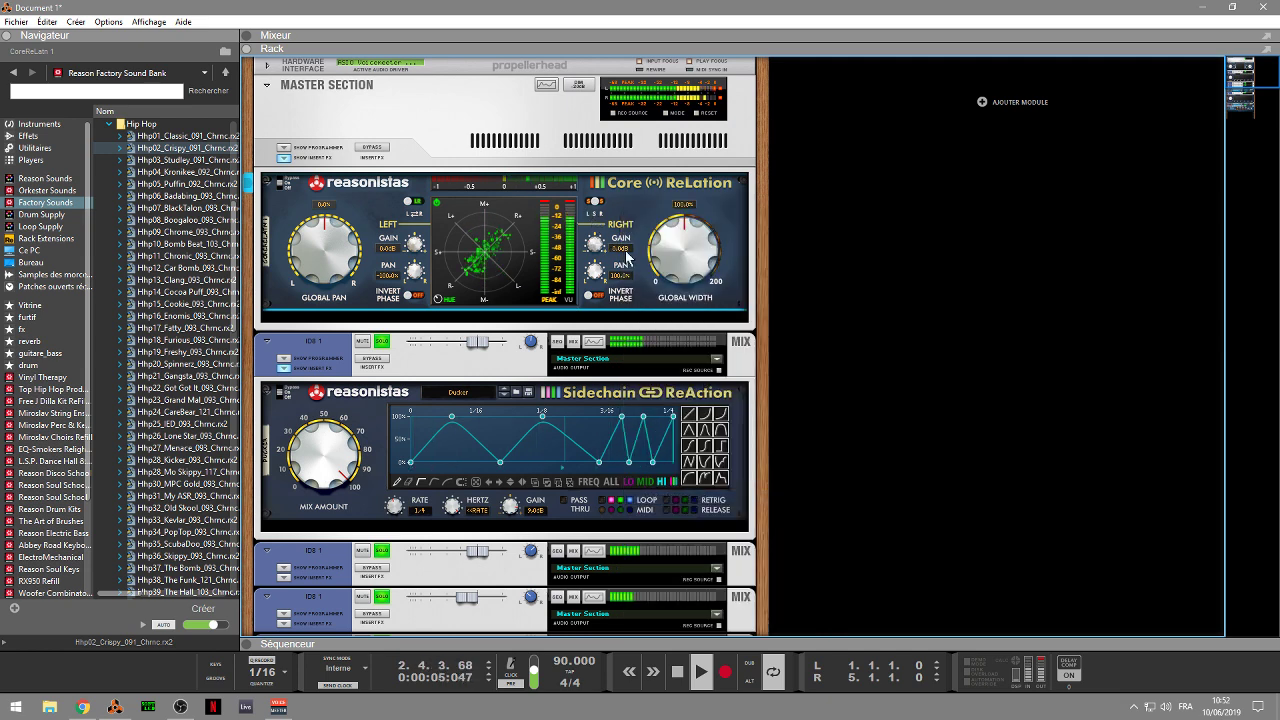
mouse_move(668, 270)
left_mouse_down()
mouse_move(663, 225)
mouse_move(666, 276)
left_mouse_up()
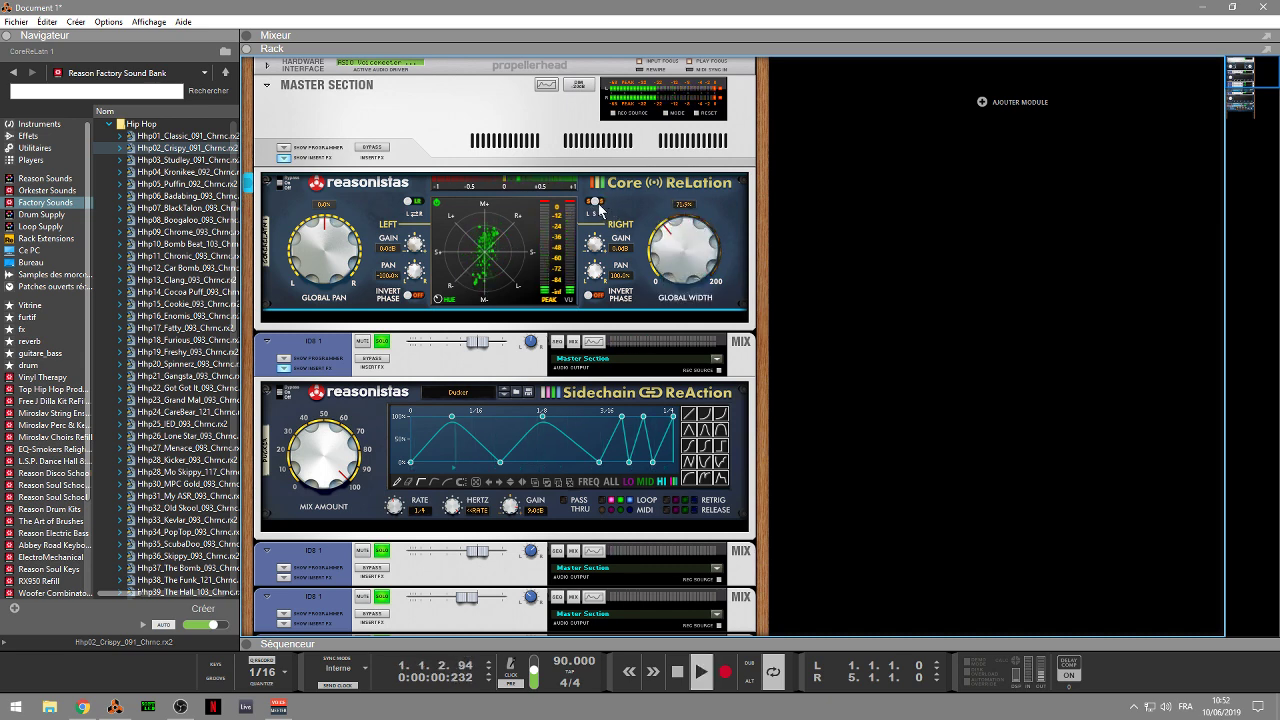
- Audition CoreReLation's Right monitor mode and return the monitoring to Stereo
left_click(601, 201)
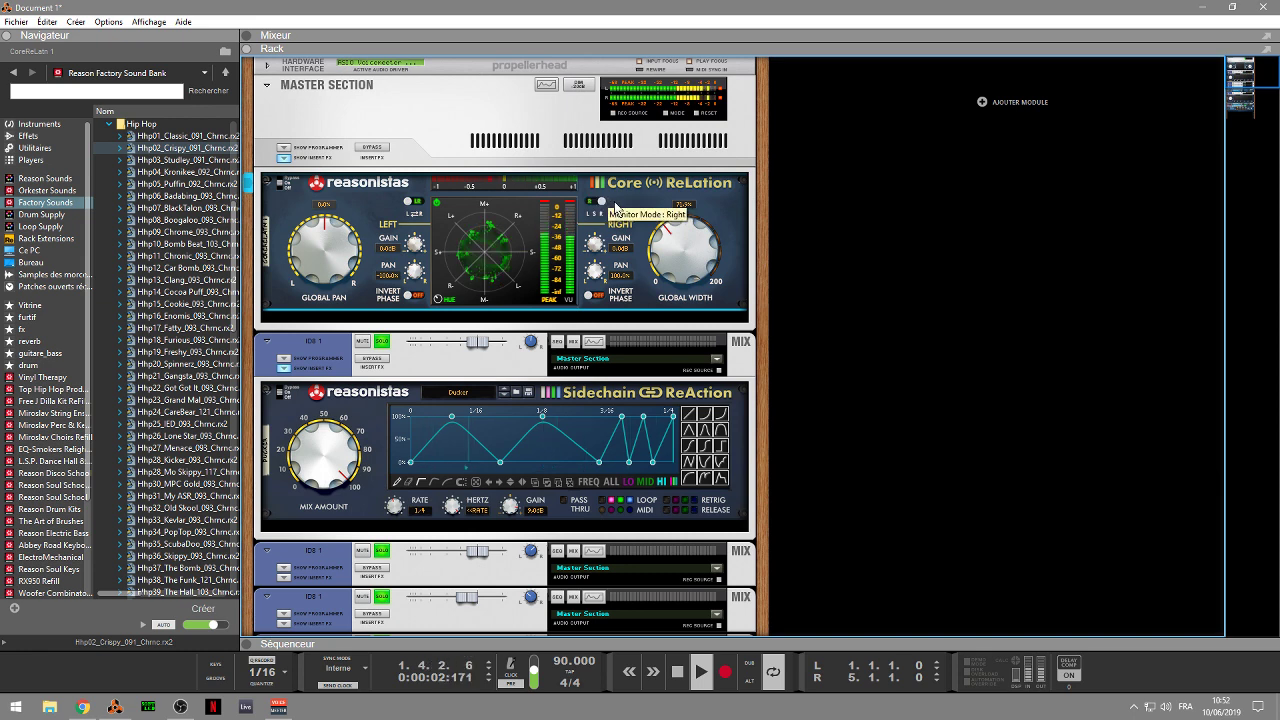
left_click(588, 202)
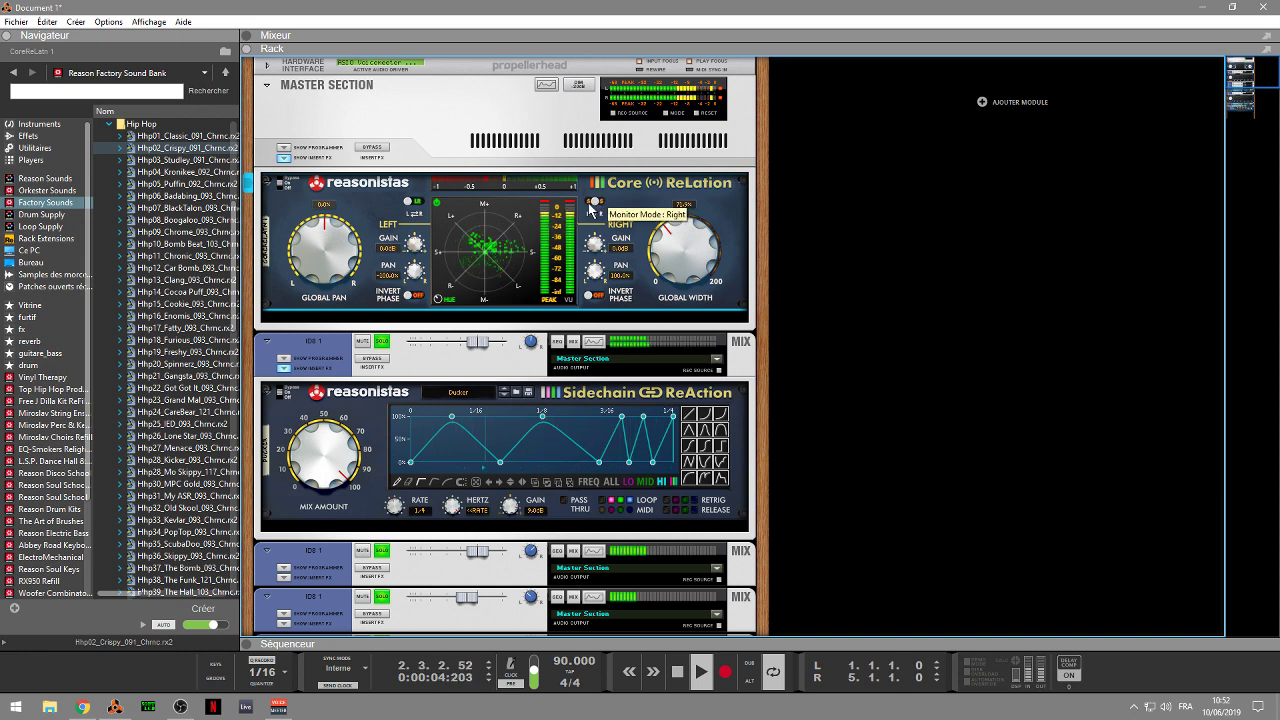
left_click(594, 201)
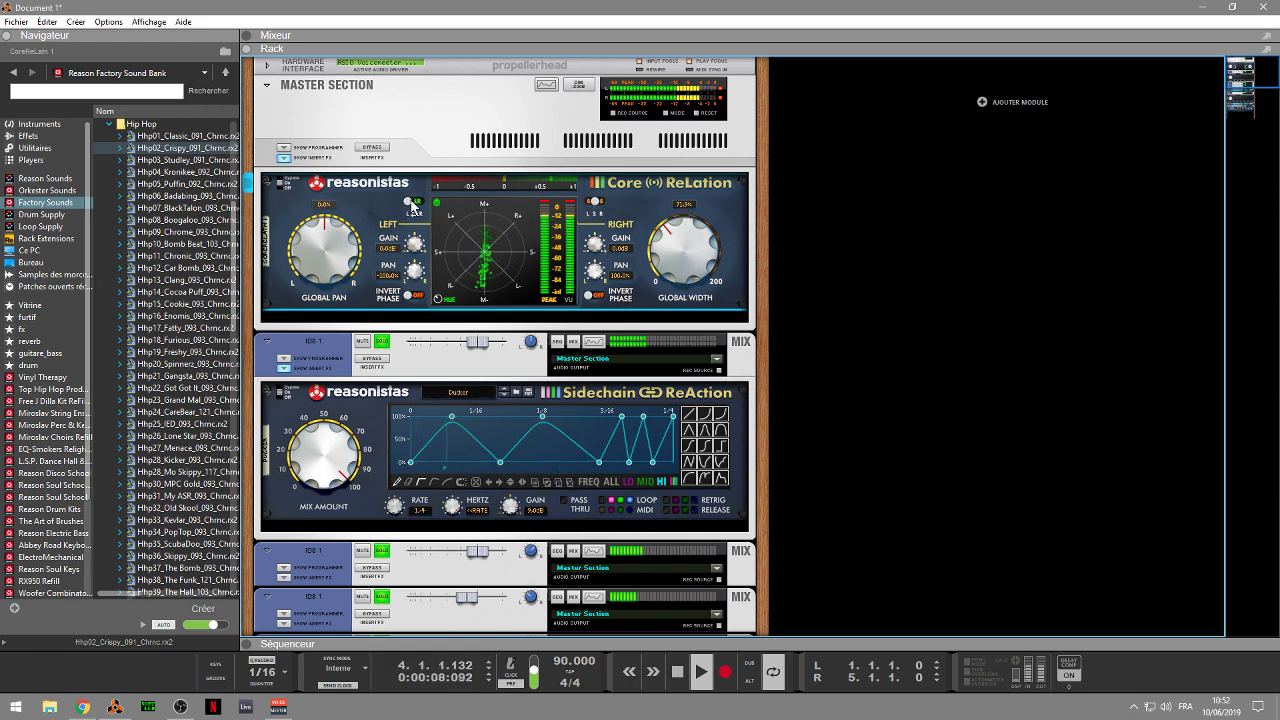
- Swap CoreReLation's left and right channels, audition the Left monitor mode and return the monitoring to Stereo
left_click(418, 203)
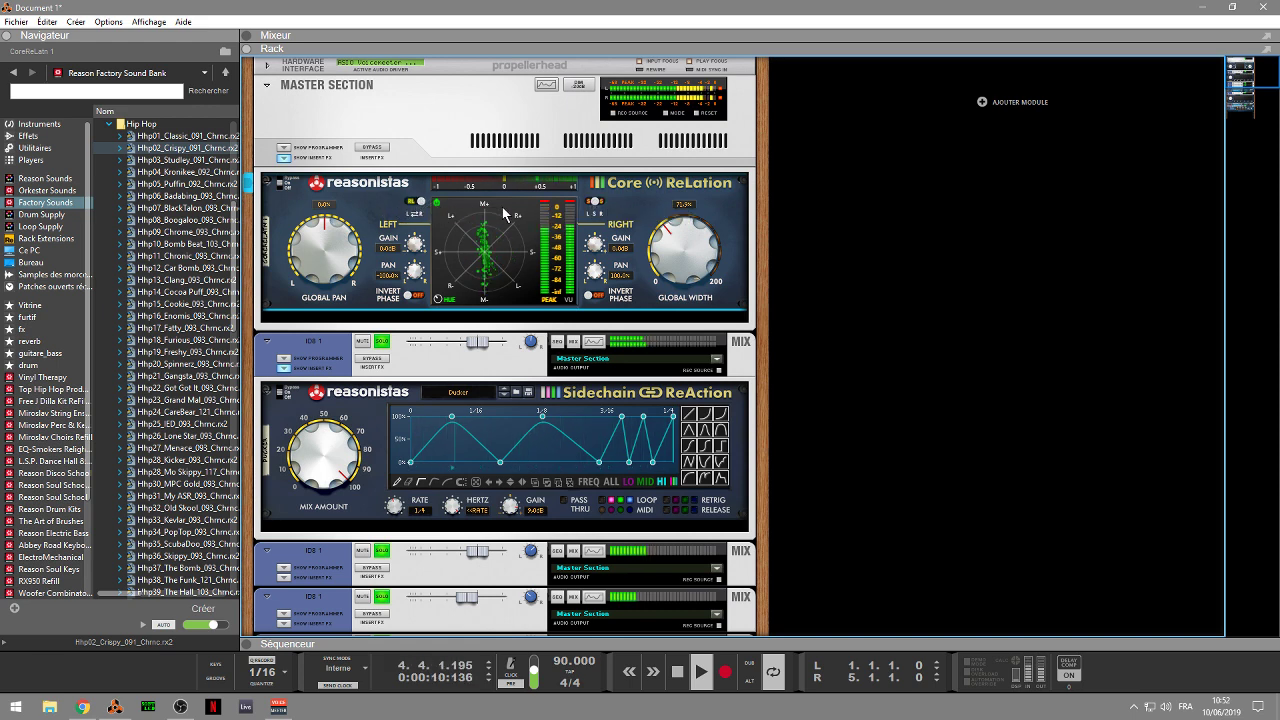
left_click(596, 203)
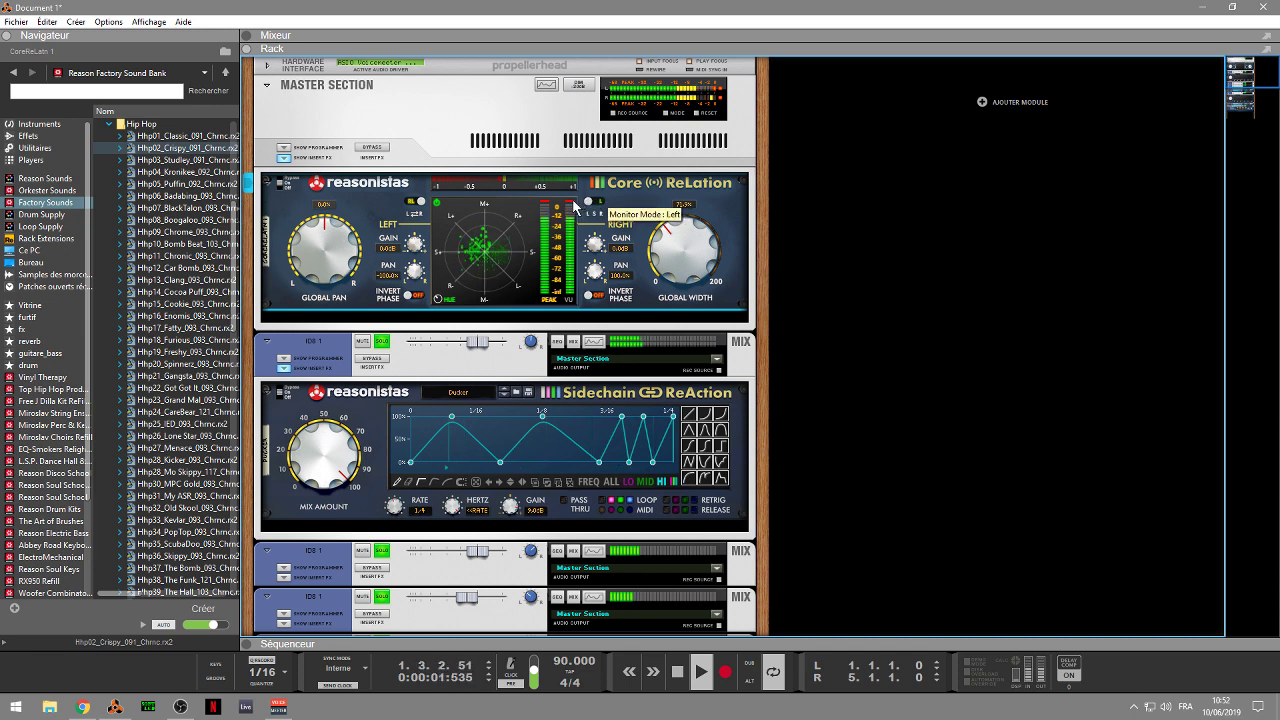
left_click(596, 203)
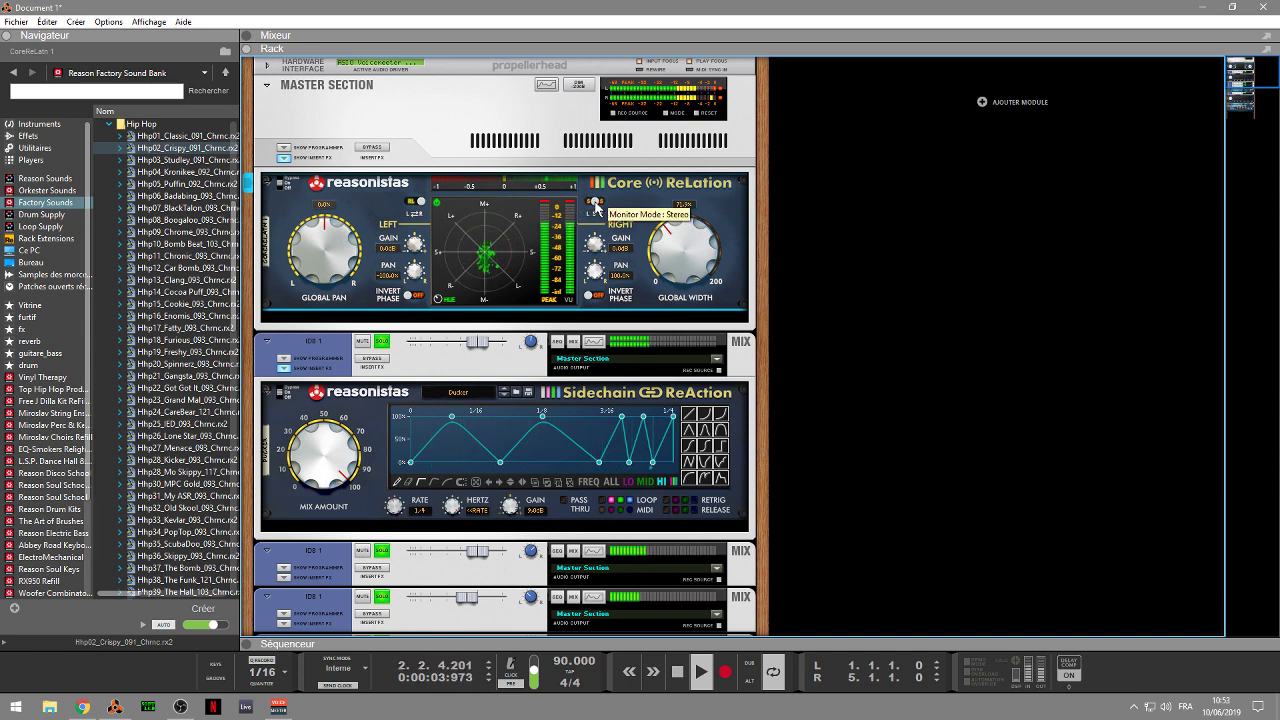
left_click(412, 212)
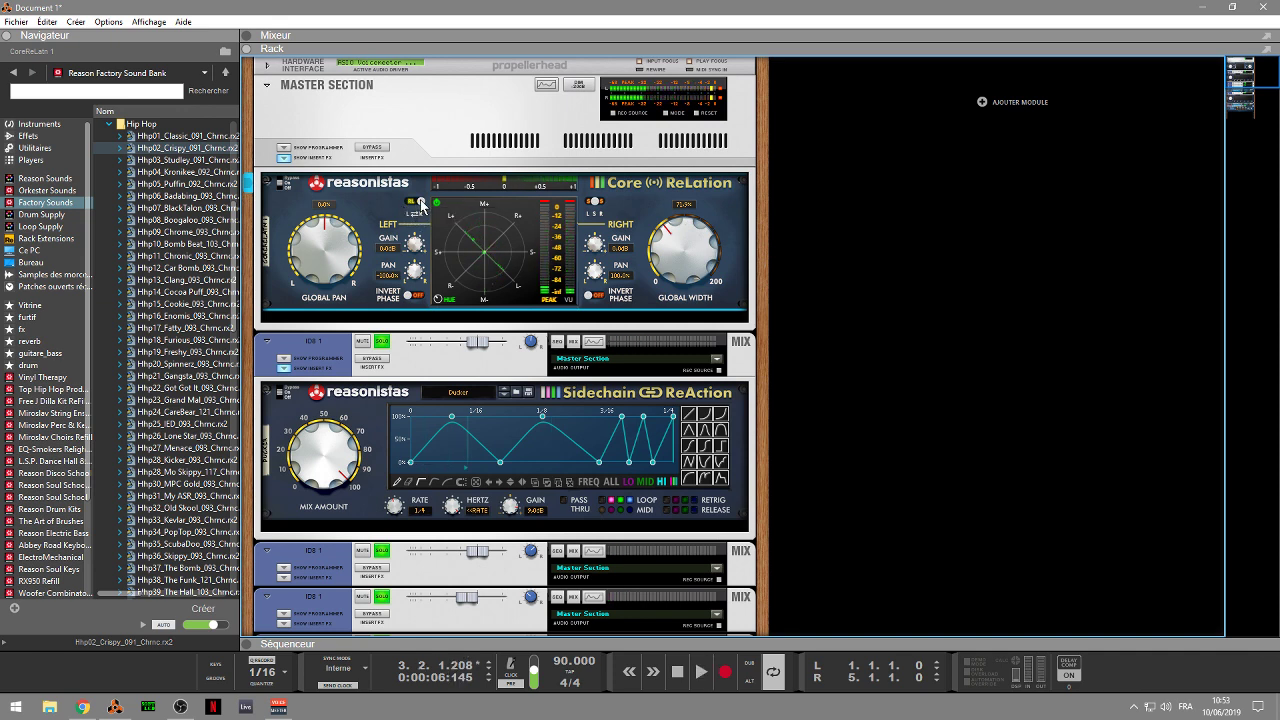
left_click(413, 202)
- Change the Hue of CoreReLation's phase display to cyan while the song plays, and stop playback
key("space")
left_click(437, 300)
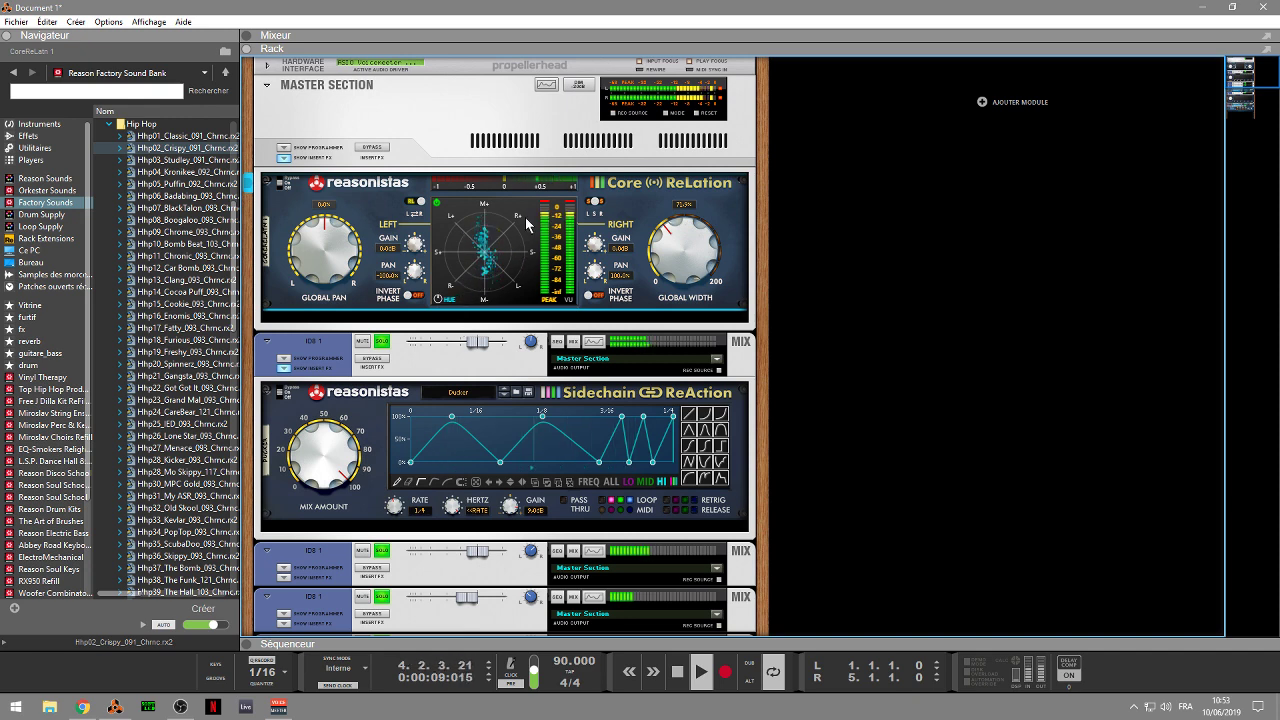
key("space")
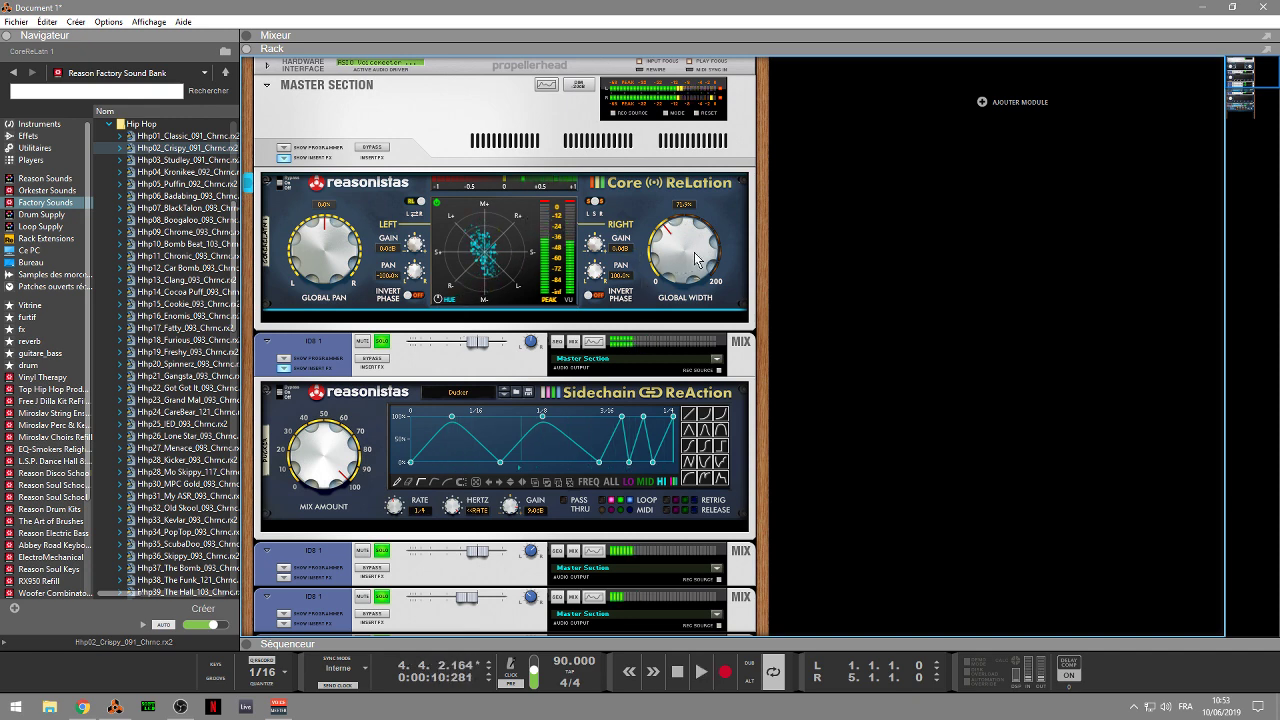
- Bring CoreReLation's Global Width down to 0.0%, and raise it to 200.0% with playback stopped
key("space")
left_click_drag(678, 264, 704, 278)
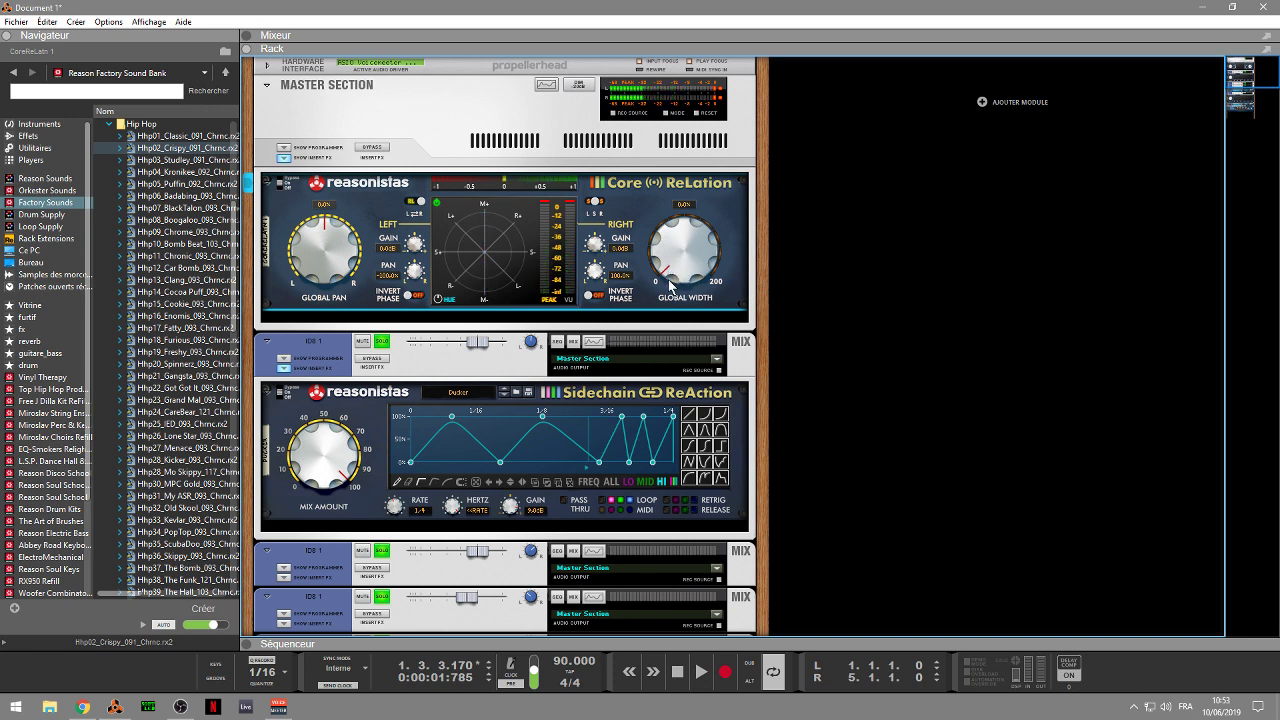
mouse_move(669, 286)
left_click_drag(669, 286, 670, 238)
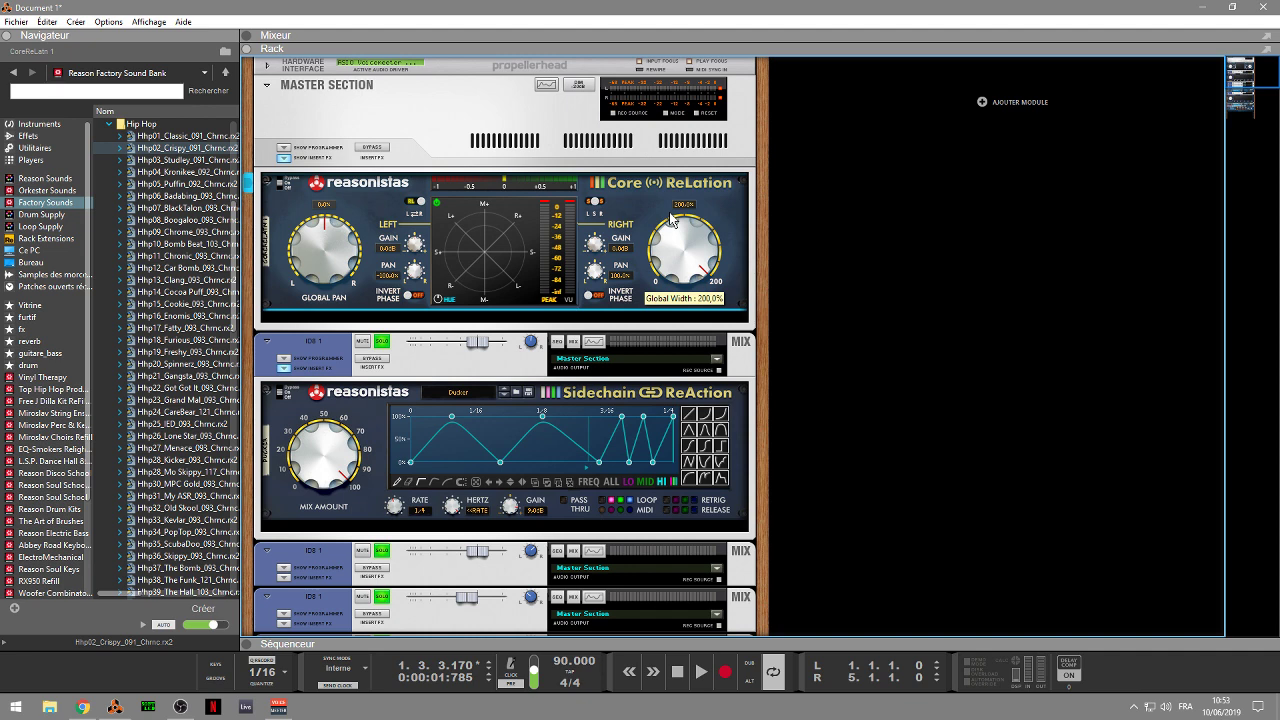
- Play the song while lowering CoreReLation's Global Width to 0.0% and raising it back to 200.0%
key("space")
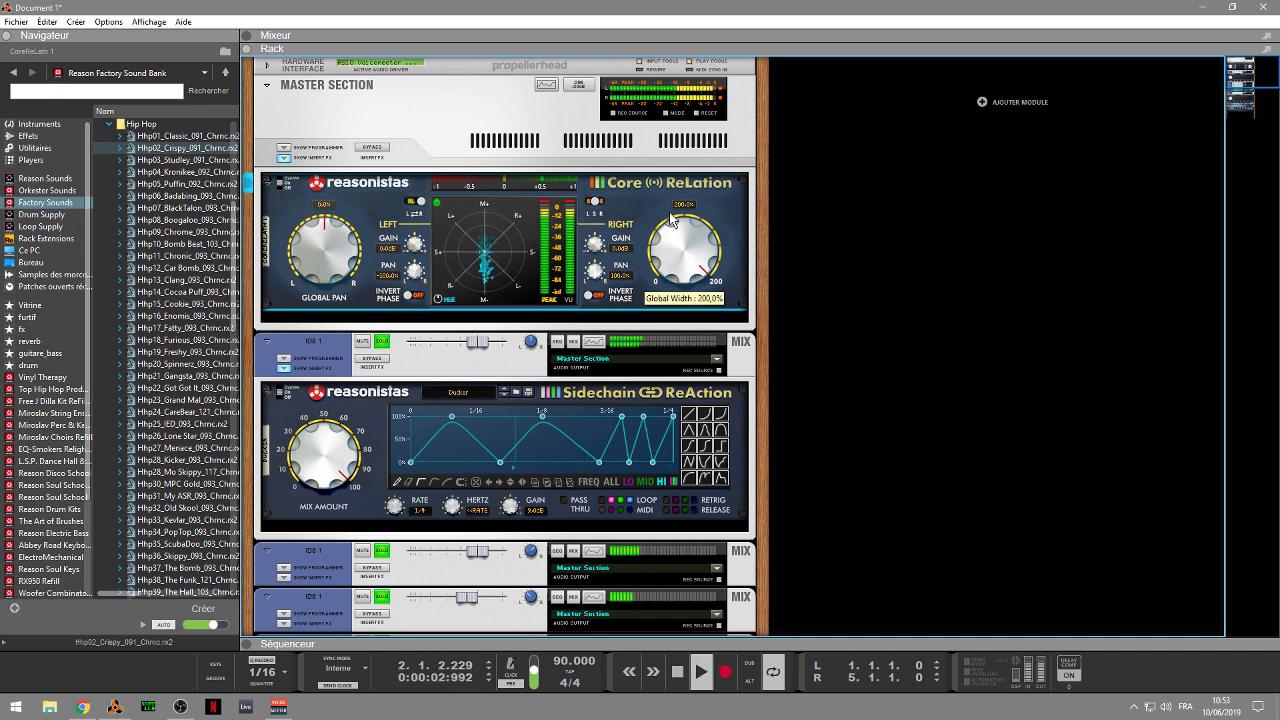
left_click_drag(669, 212, 680, 305)
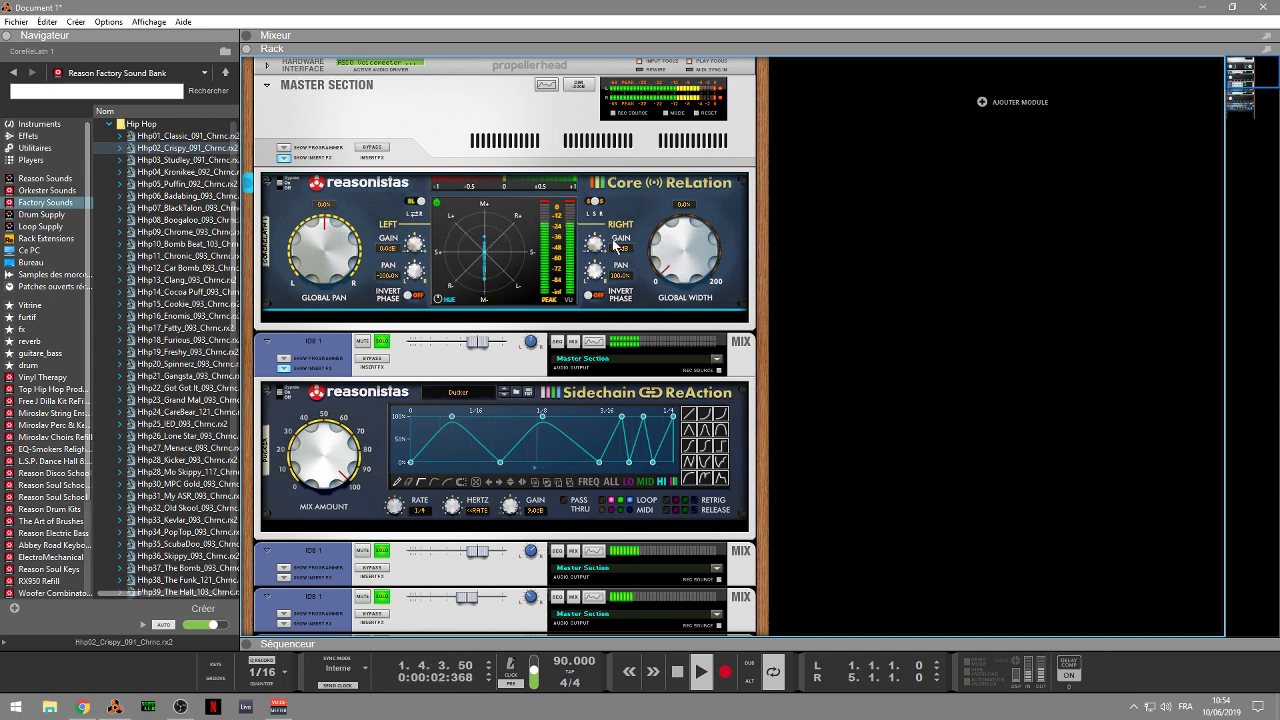
left_click_drag(678, 245, 669, 198)
left_click(675, 230, "ctrl")
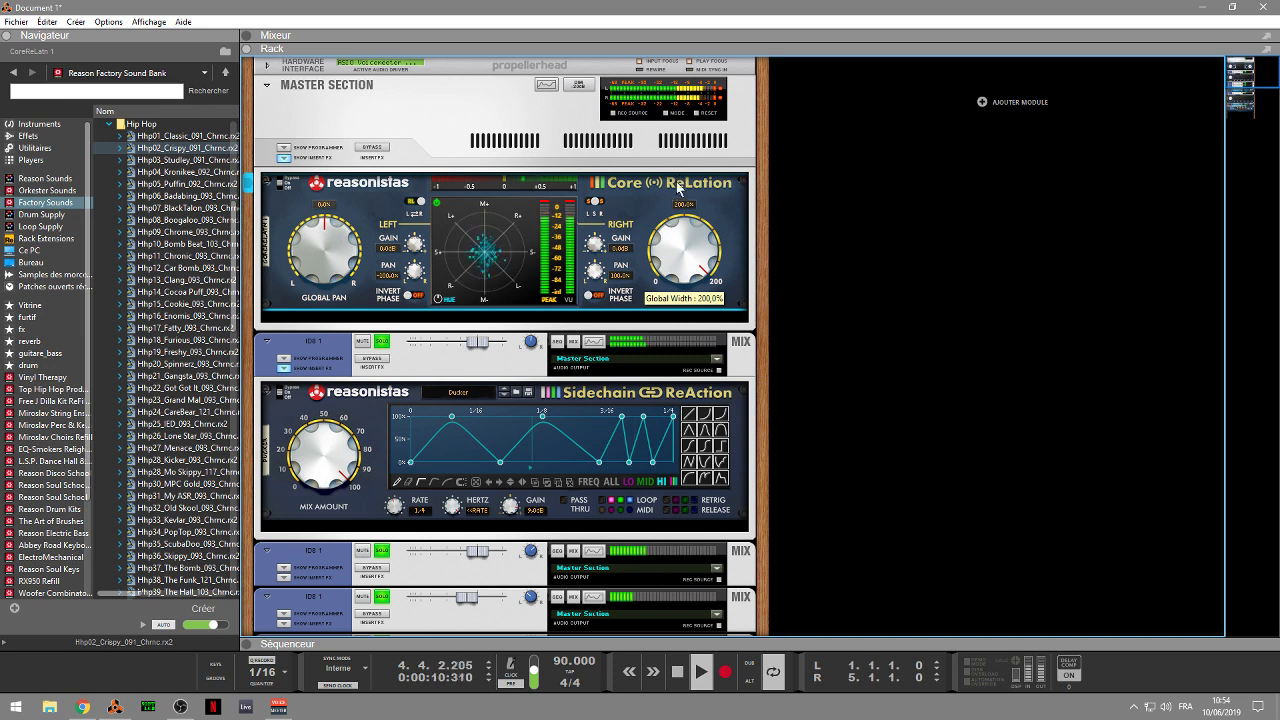
- Lower CoreReLation's Global Width and reset it to its default 100.0%
left_click_drag(674, 199, 679, 227)
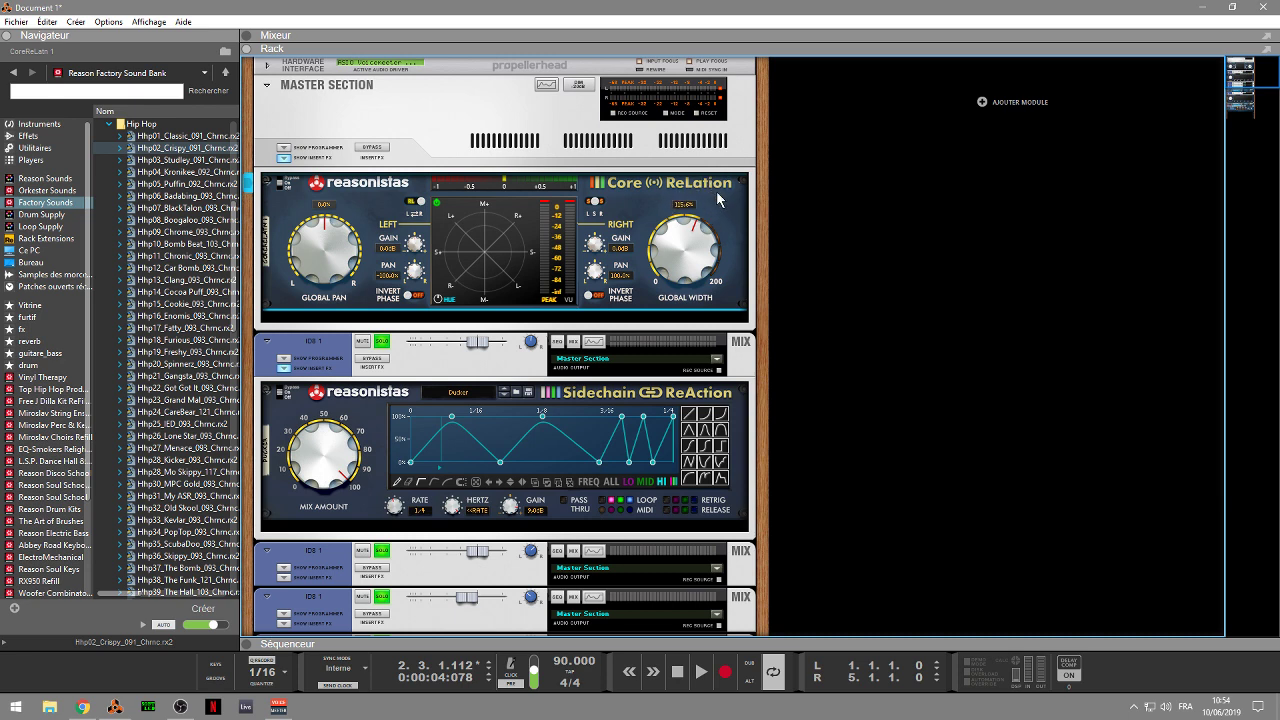
left_click_drag(697, 230, 700, 245)
left_click(700, 245, "ctrl")
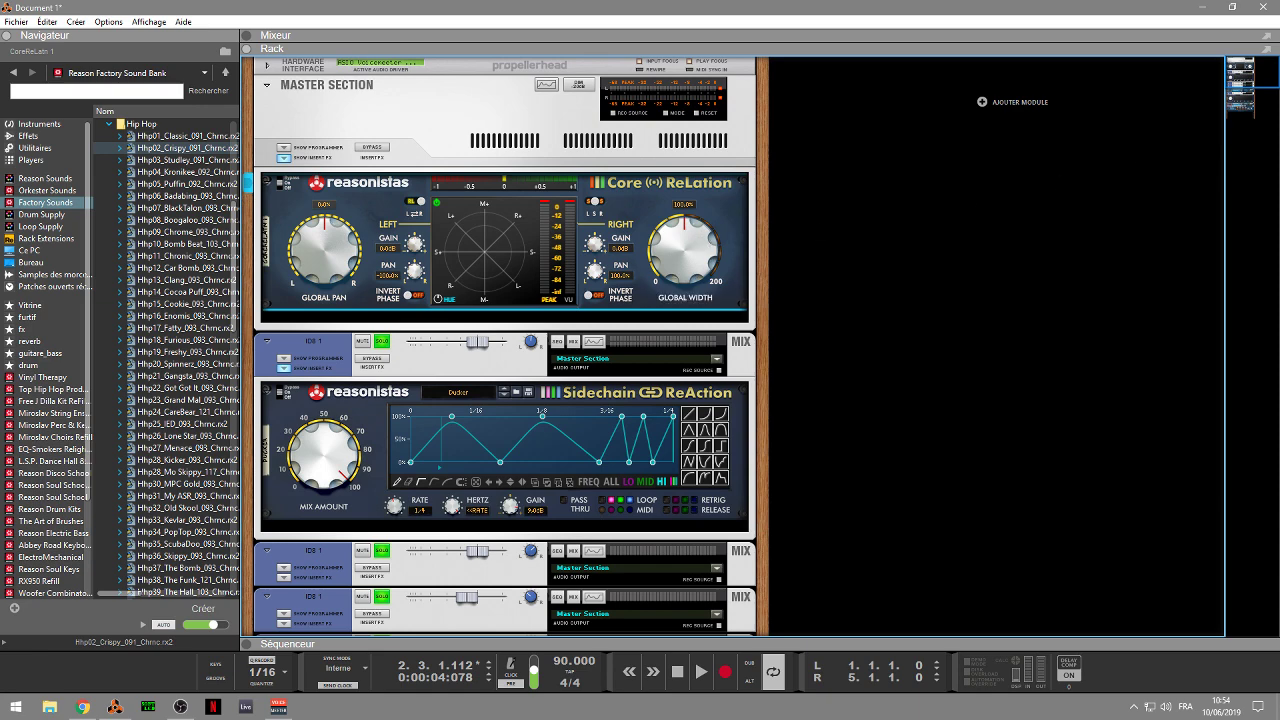
- Turn off every solo in the mixer and solo only the mix channel directly above the first Sidechain ReAction
left_click_drag(1235, 72, 1232, 87)
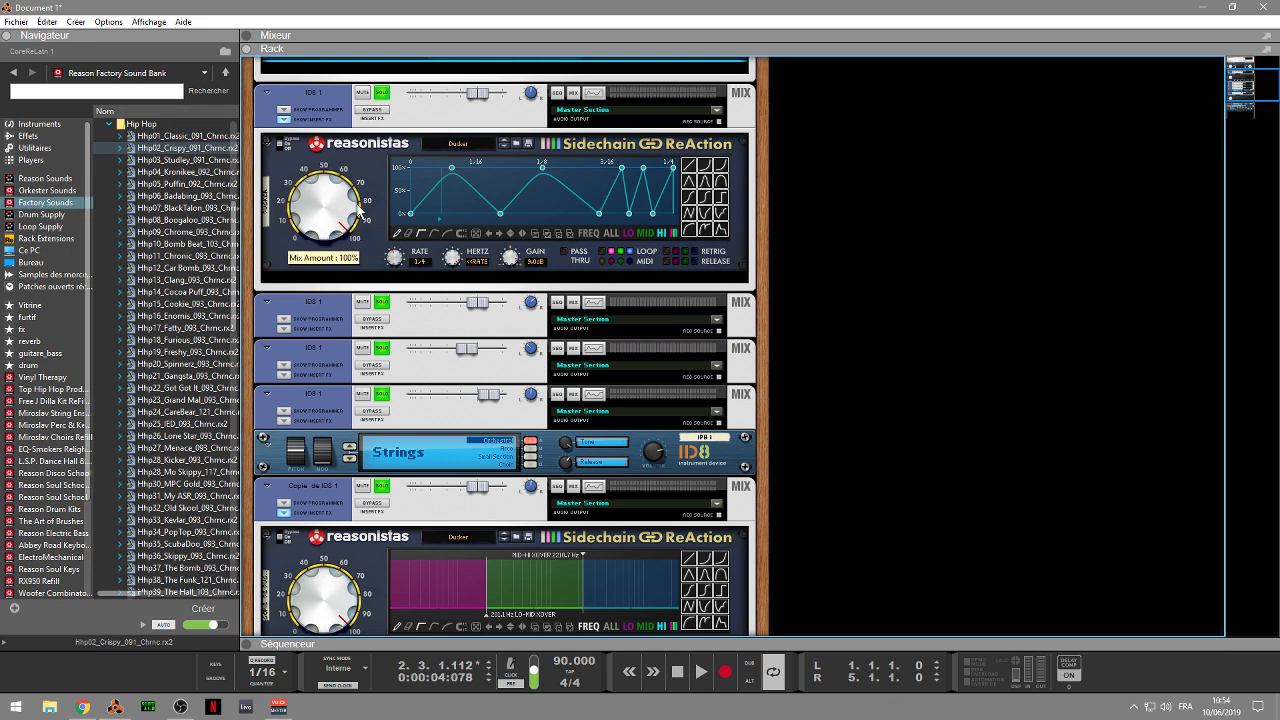
key("F5")
left_click(1160, 578)
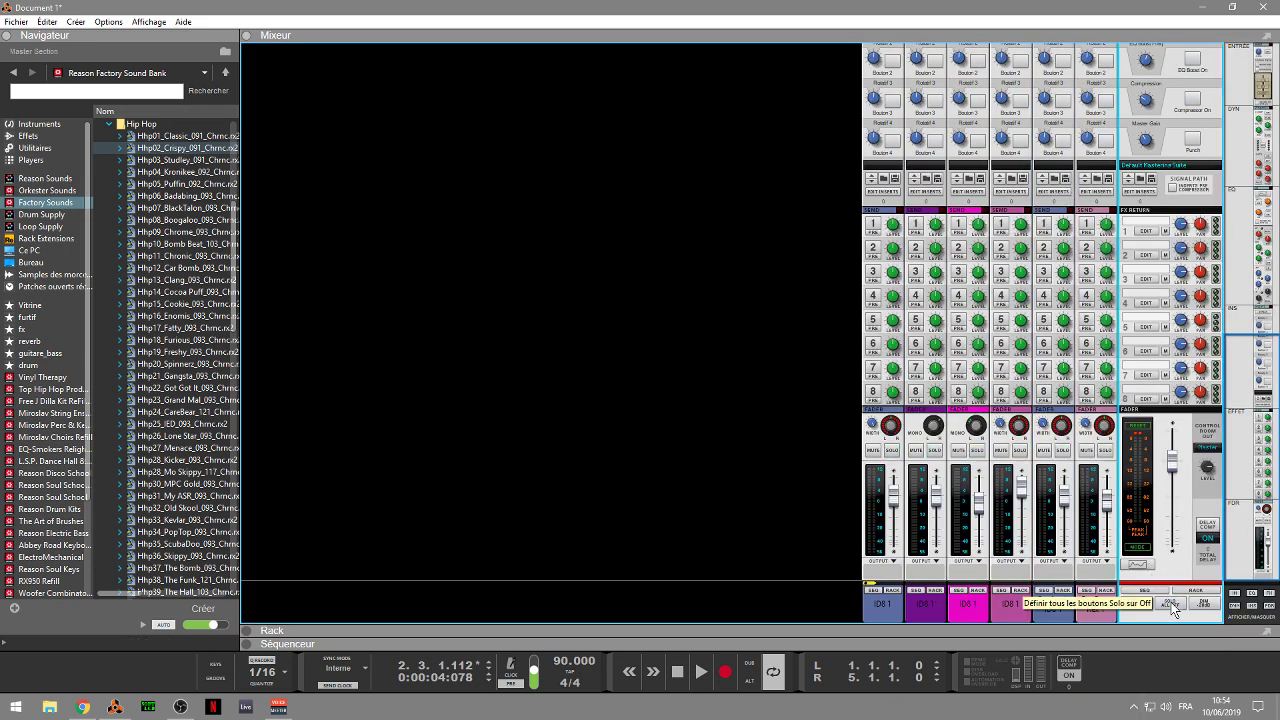
key("F6")
left_click(385, 90)
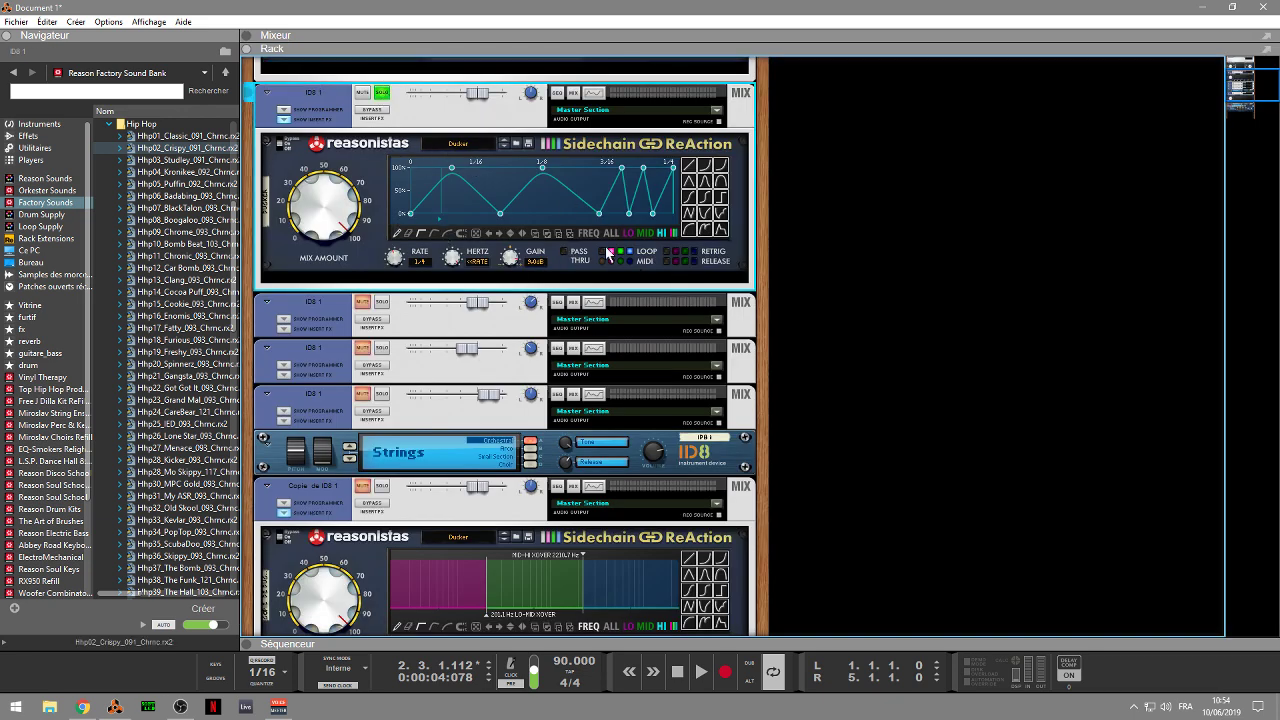
- Play the soloed channel briefly from the start, then view Sidechain ReAction's FREQ crossovers and its ALL envelope
key("Home")
key("space")
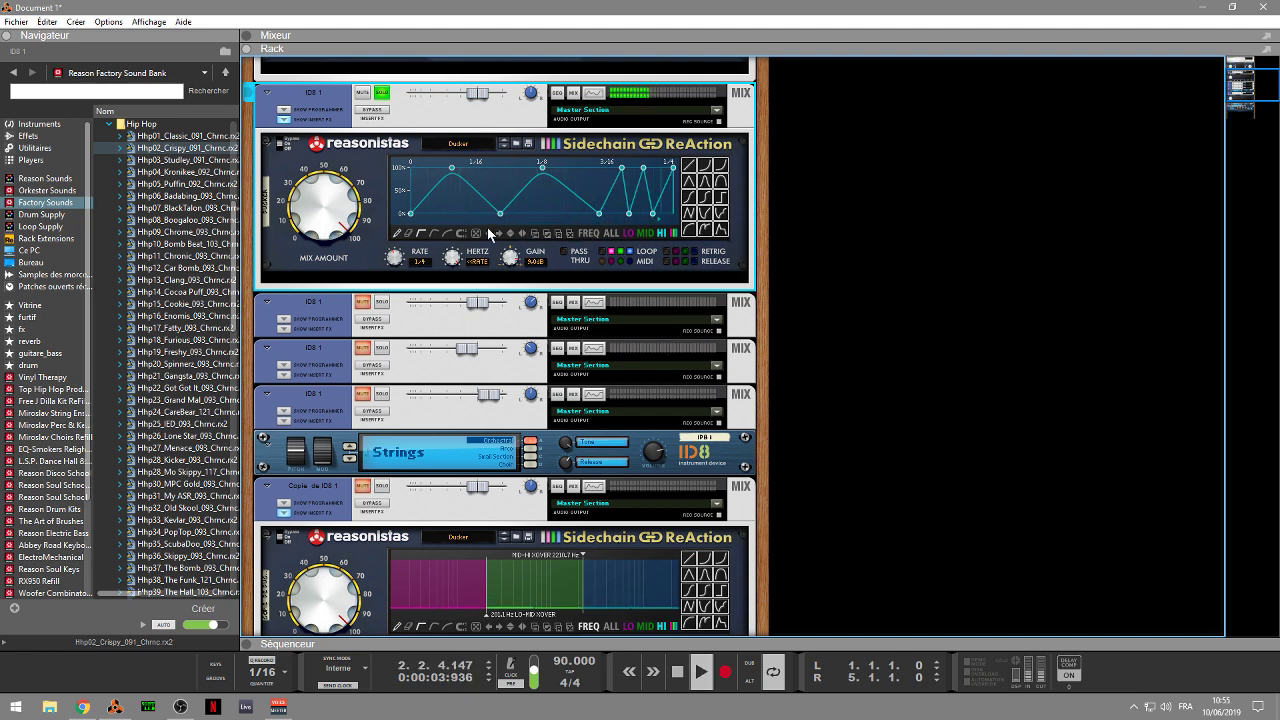
key("space")
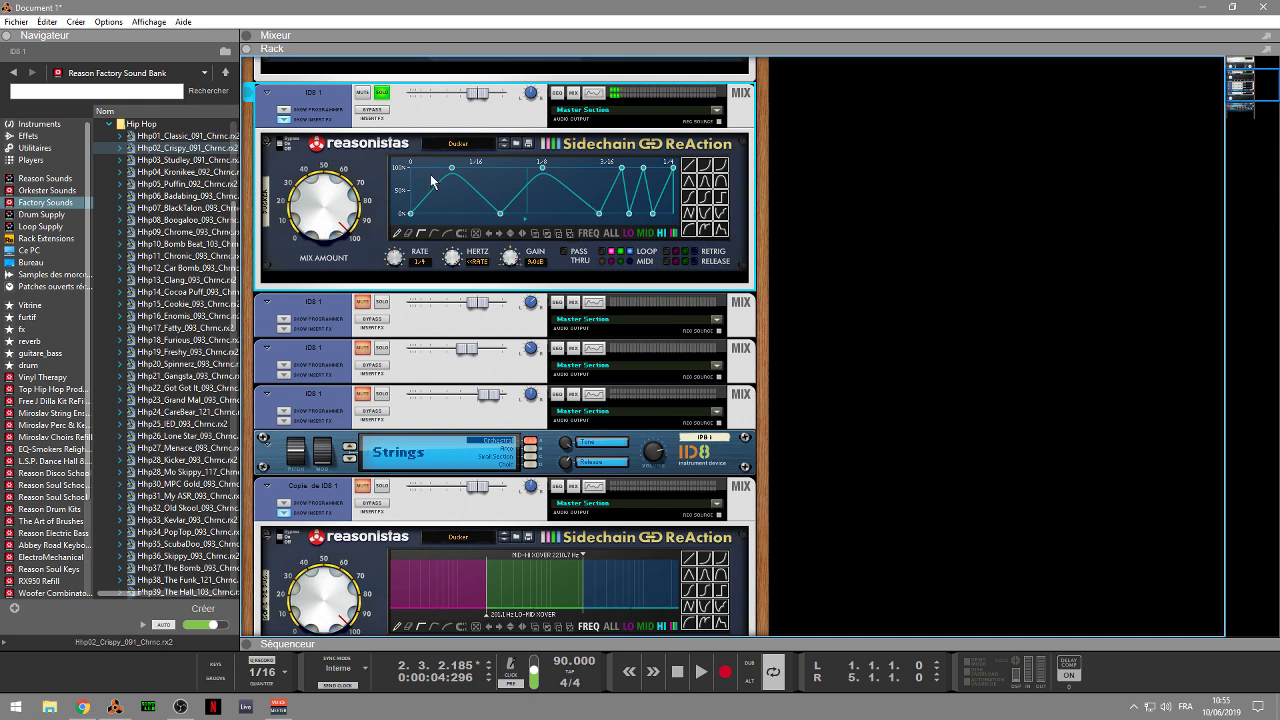
left_click(590, 235)
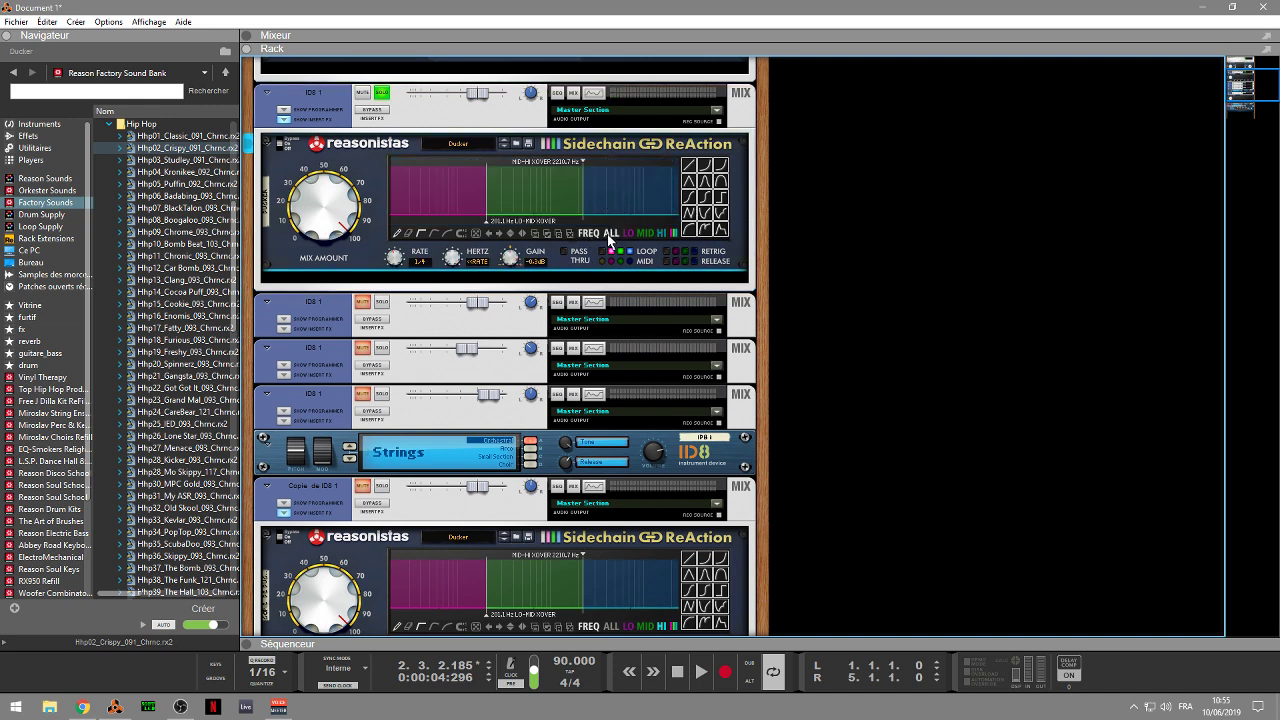
left_click(593, 234)
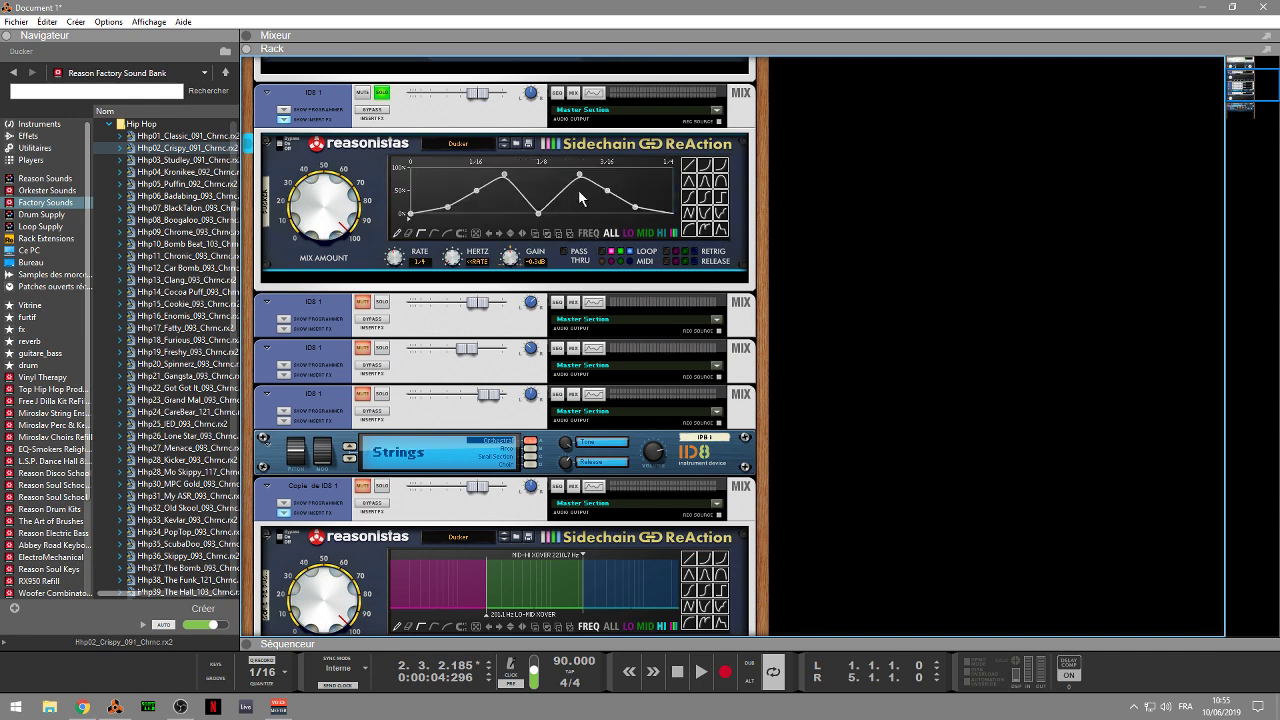
- Add a new Sidechain ReAction in an empty rack column beside the existing devices and hide the browser
left_click(28, 135)
left_click_drag(165, 545, 1017, 111)
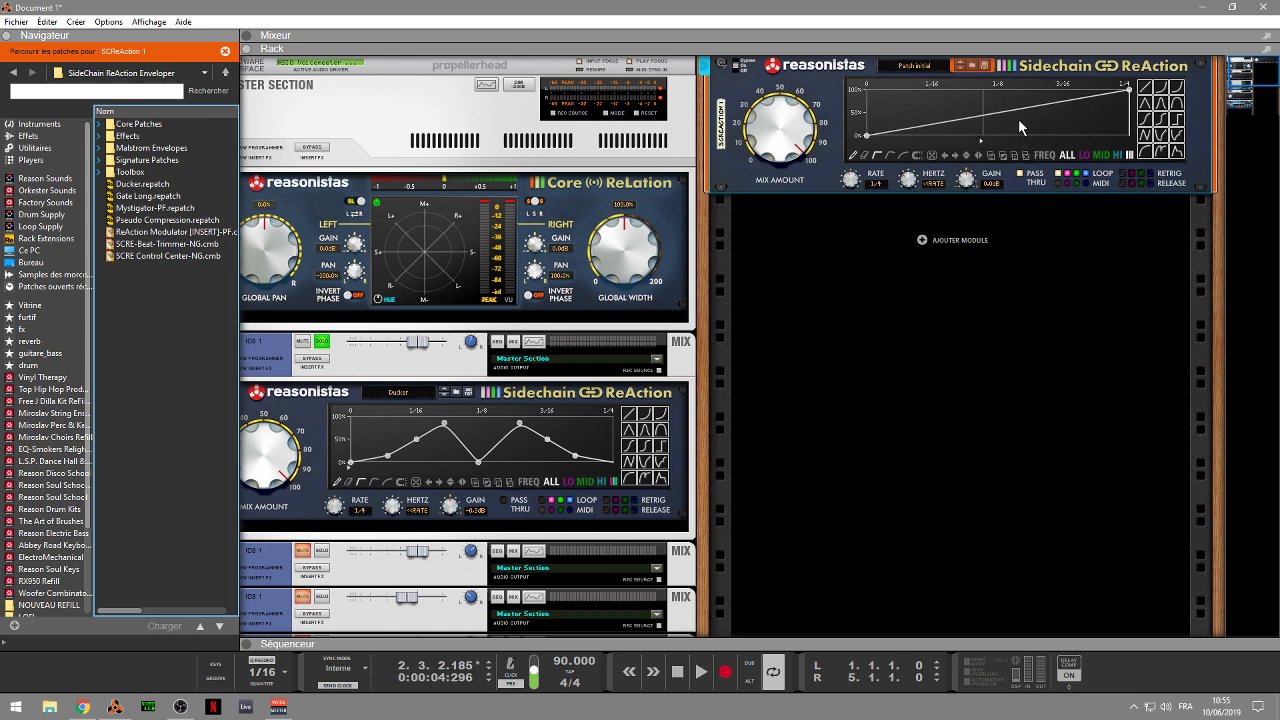
mouse_move(773, 124)
left_mouse_down()
mouse_move(792, 159)
mouse_move(780, 158)
mouse_move(780, 115)
mouse_move(779, 147)
mouse_move(785, 124)
left_mouse_up()
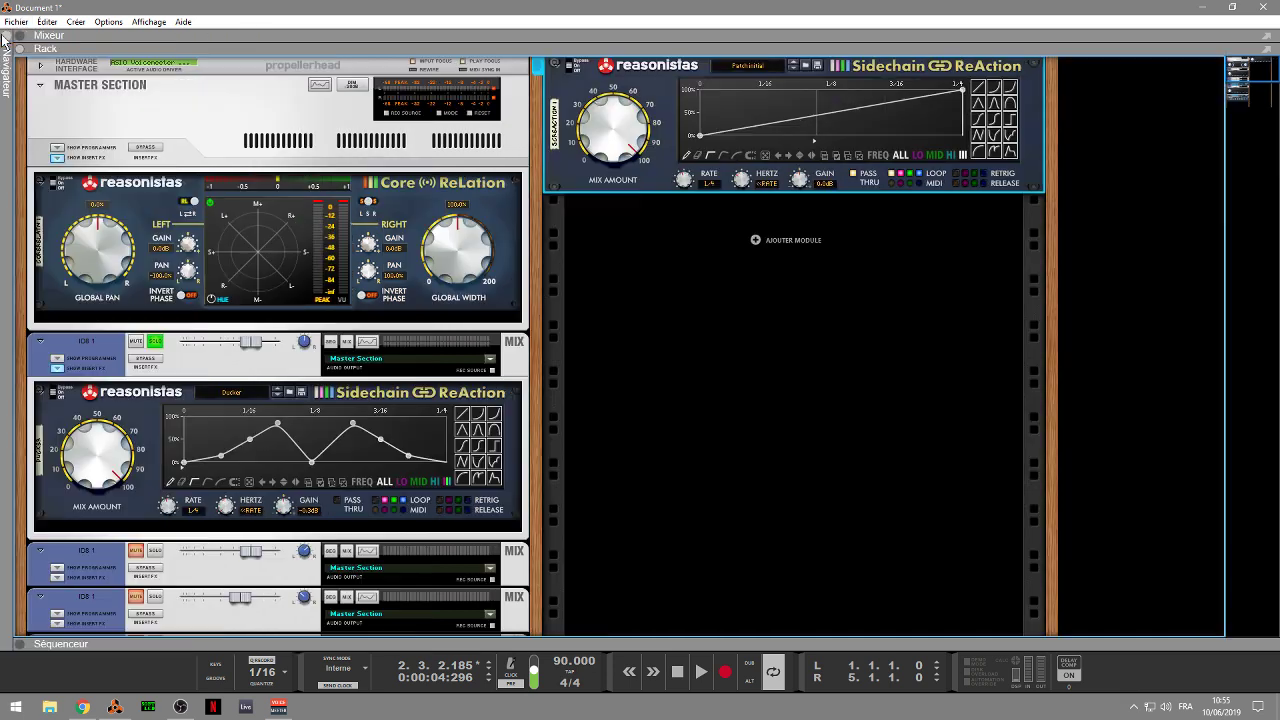
left_click(8, 36)
- Draw four breakpoints in the new Sidechain ReAction's envelope, alternating between 100% peaks and 0% valleys
left_click_drag(794, 124, 837, 90)
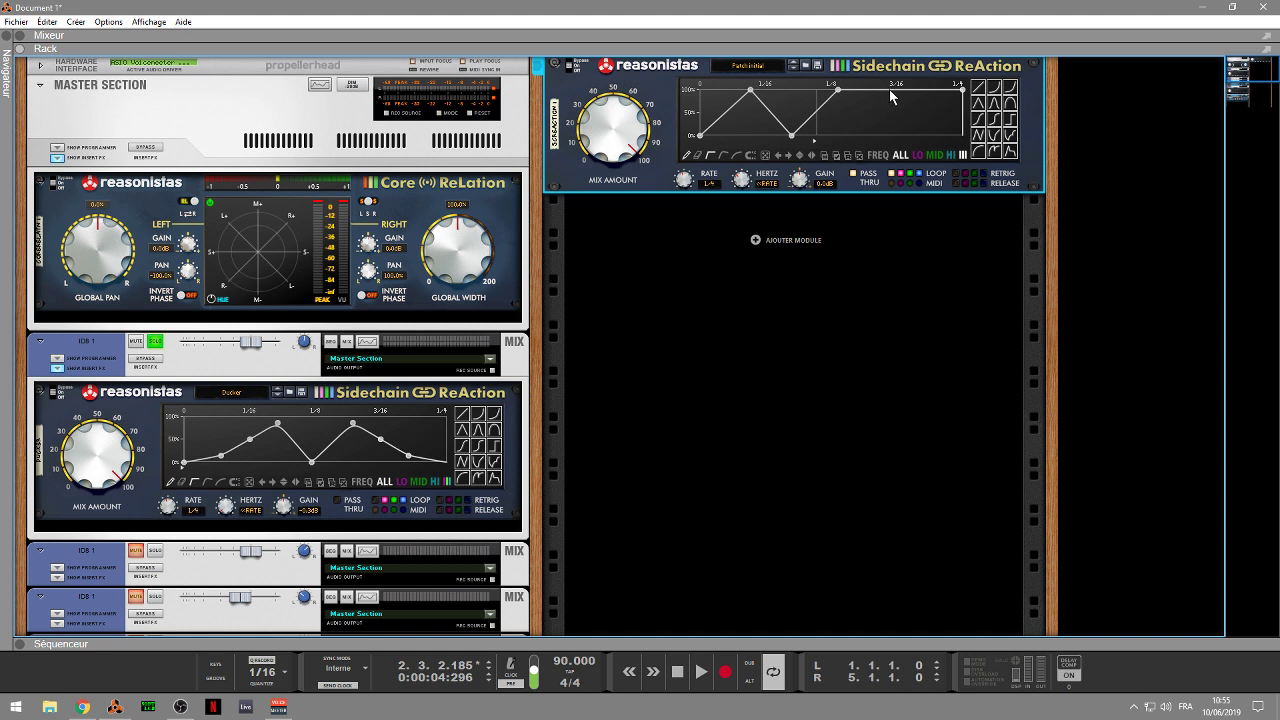
left_click_drag(890, 91, 905, 153)
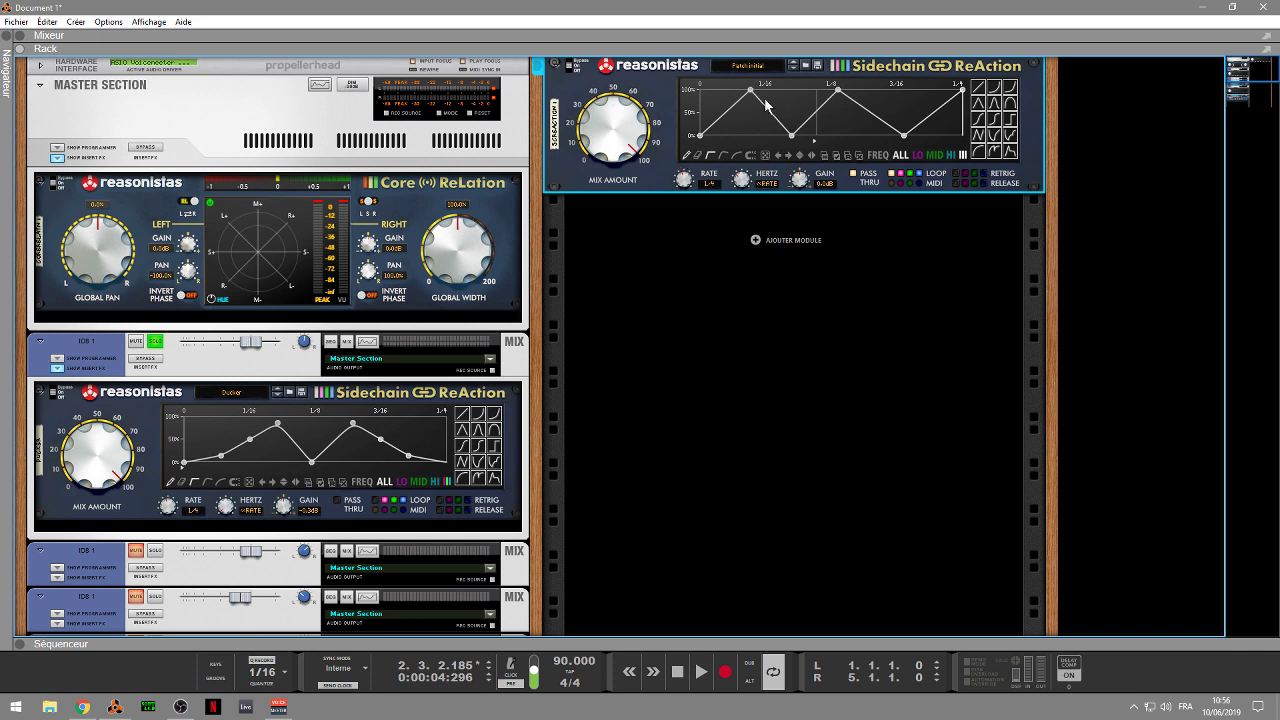
- Erase the four inner breakpoints from the new Sidechain ReAction's envelope
left_click(696, 156)
left_click(750, 91)
left_click(793, 135)
left_click(838, 91)
left_click(905, 136)
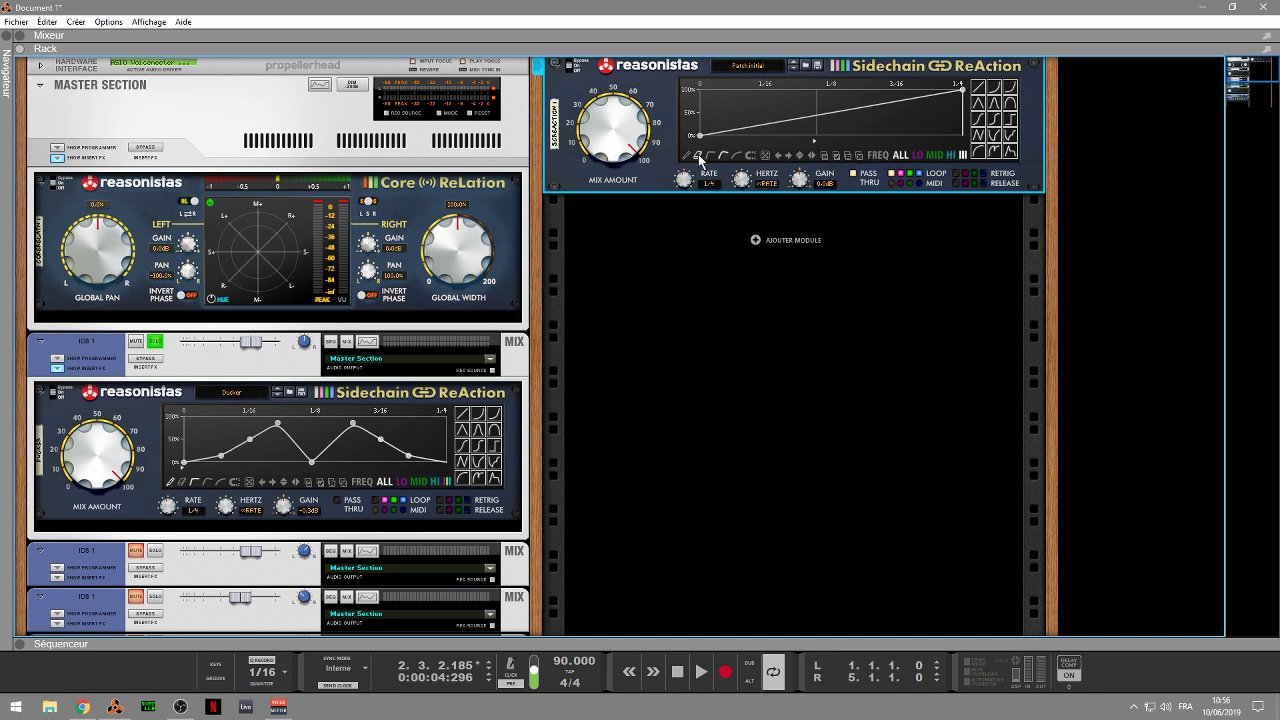
- Try the second preset shape in the first row on the new device's envelope, then apply the late-rising third shape
left_click(995, 88)
left_click(1010, 88)
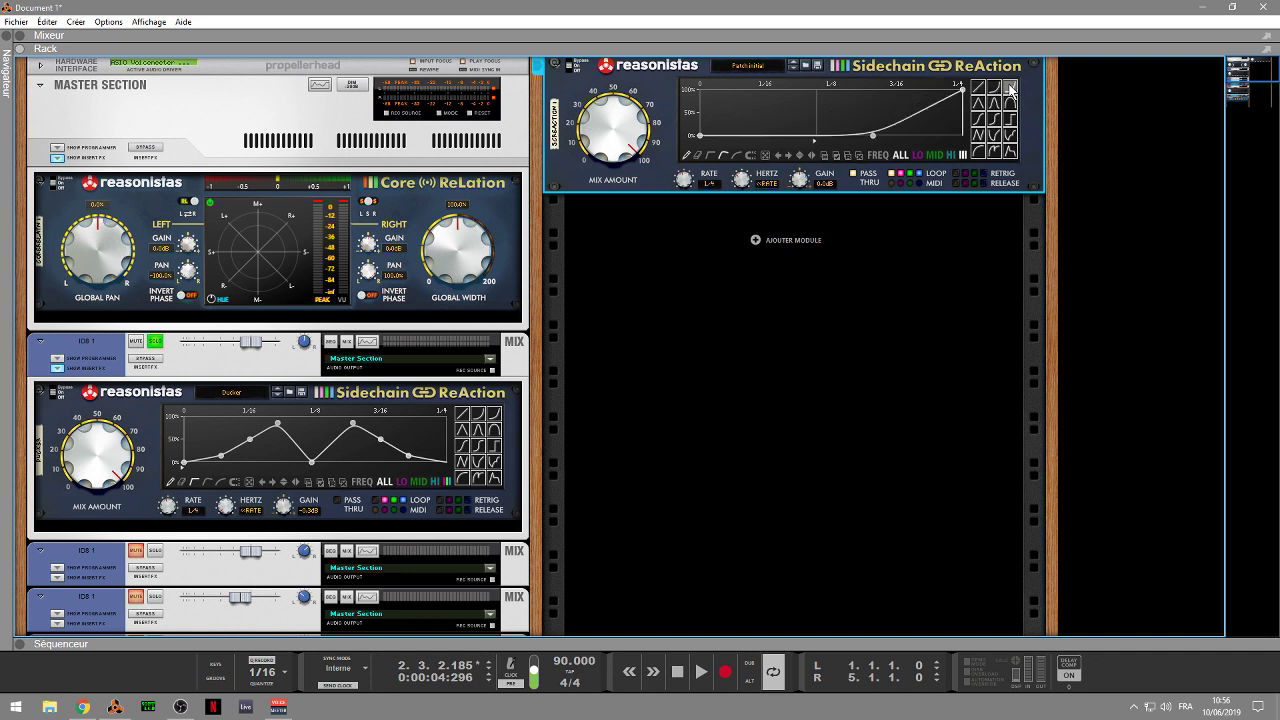
- Try the preset shapes of the second to fifth rows on the new device's envelope, finishing with the last one in the fifth row
left_click(1010, 103)
left_click(995, 104)
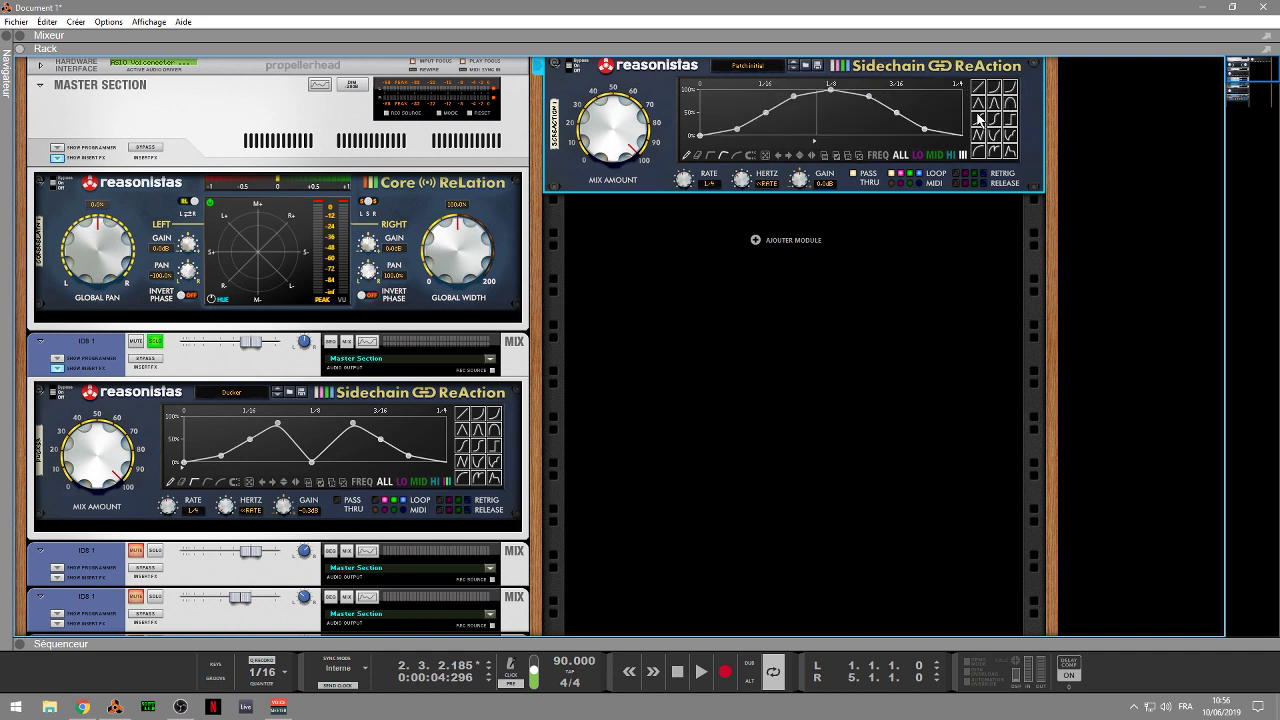
left_click(979, 118)
left_click(996, 124)
left_click(997, 121)
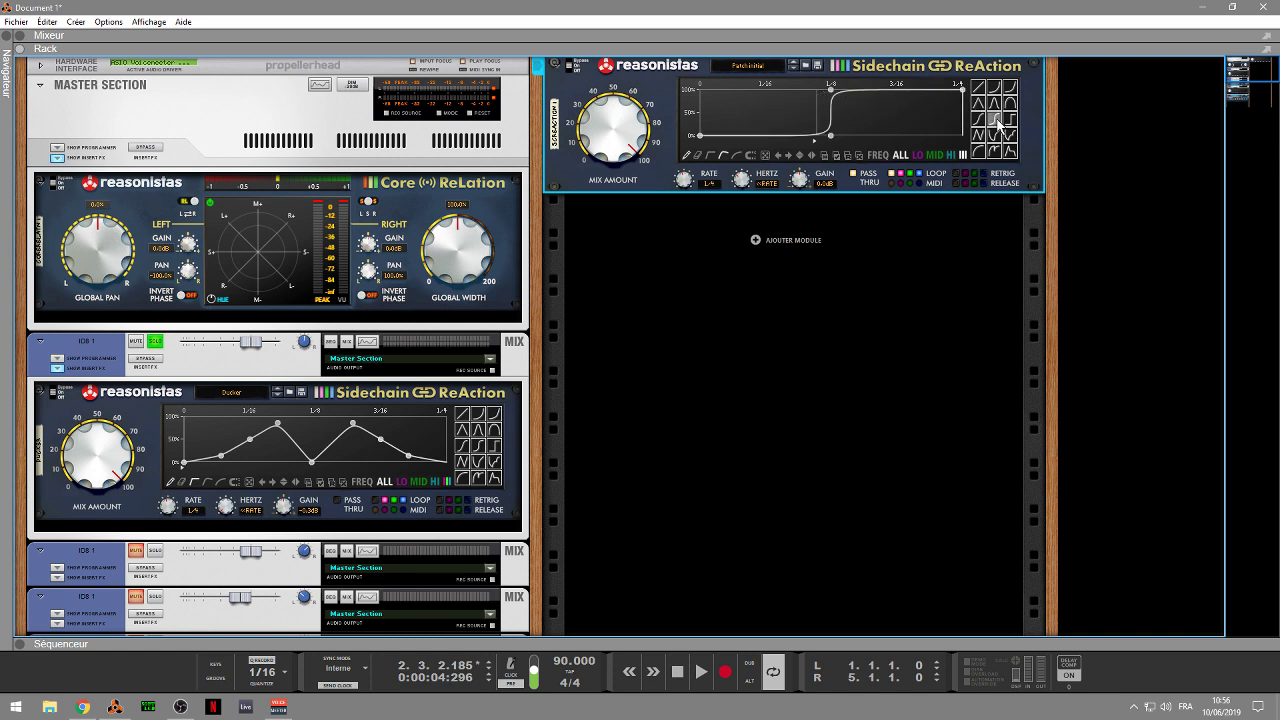
left_click(1008, 120)
left_click(1009, 137)
left_click(996, 137)
left_click(978, 137)
left_click(979, 152)
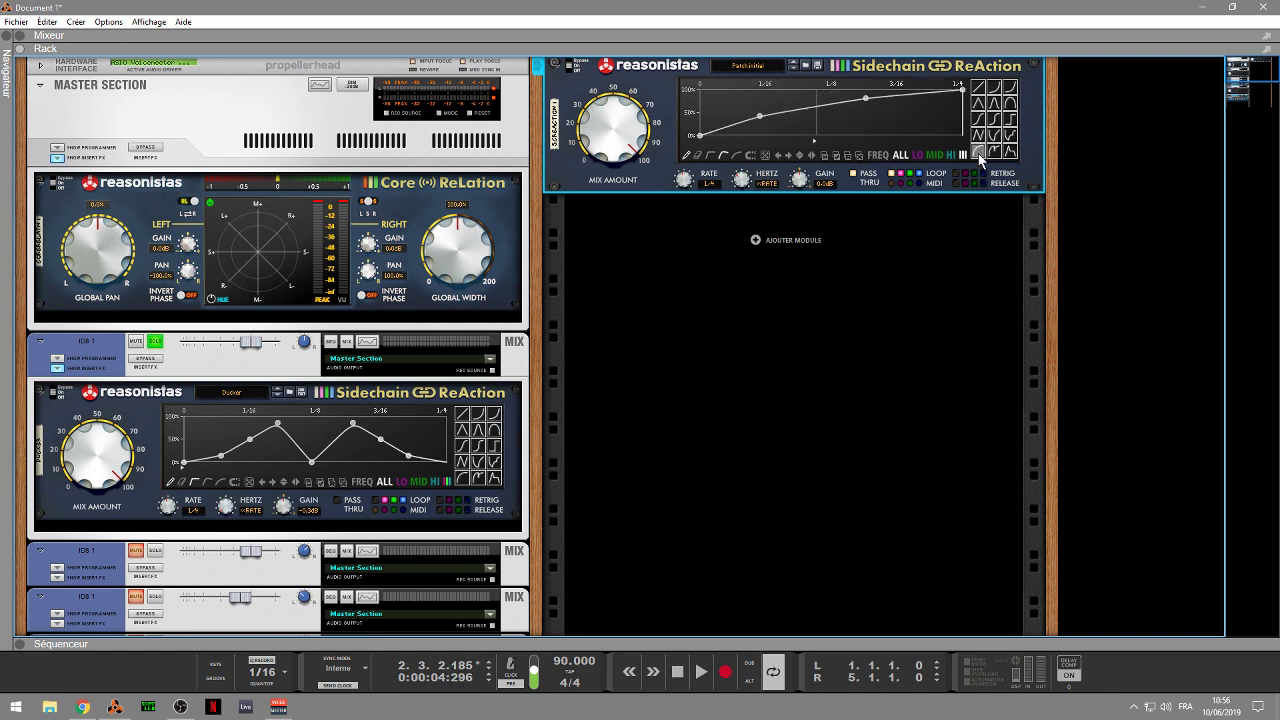
left_click(994, 152)
left_click(1010, 152)
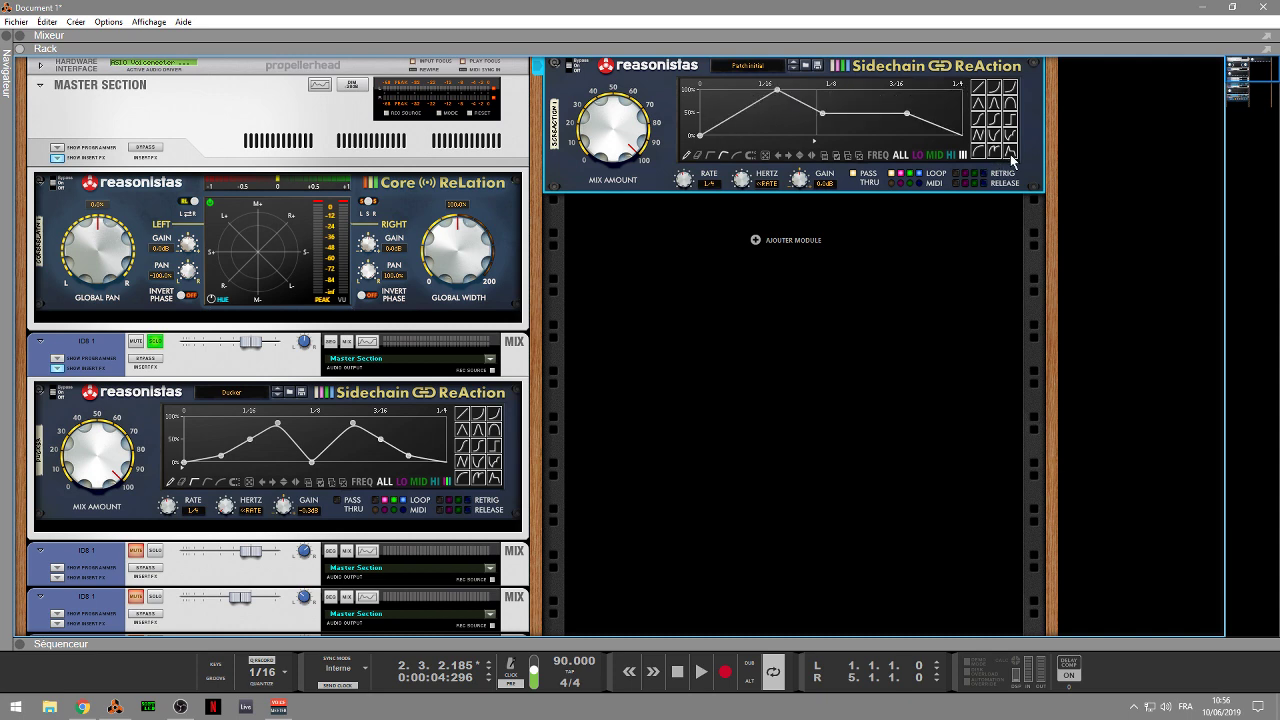
- Delete the newly added Sidechain ReAction and its separate rack column
key("Delete")
key("Return")
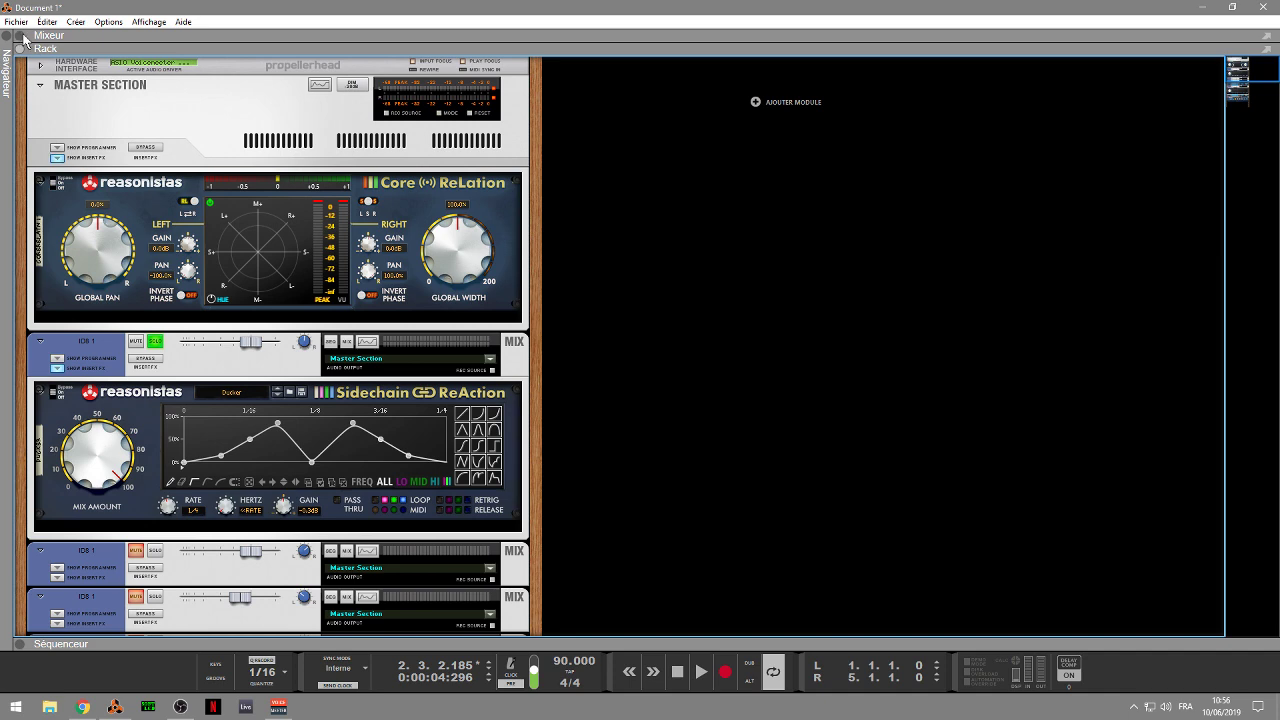
- Fold the Ducker Sidechain ReAction and add a new SideChain ReAction Enveloper from the browser's Reasonistas effects directly below it
left_click(7, 60)
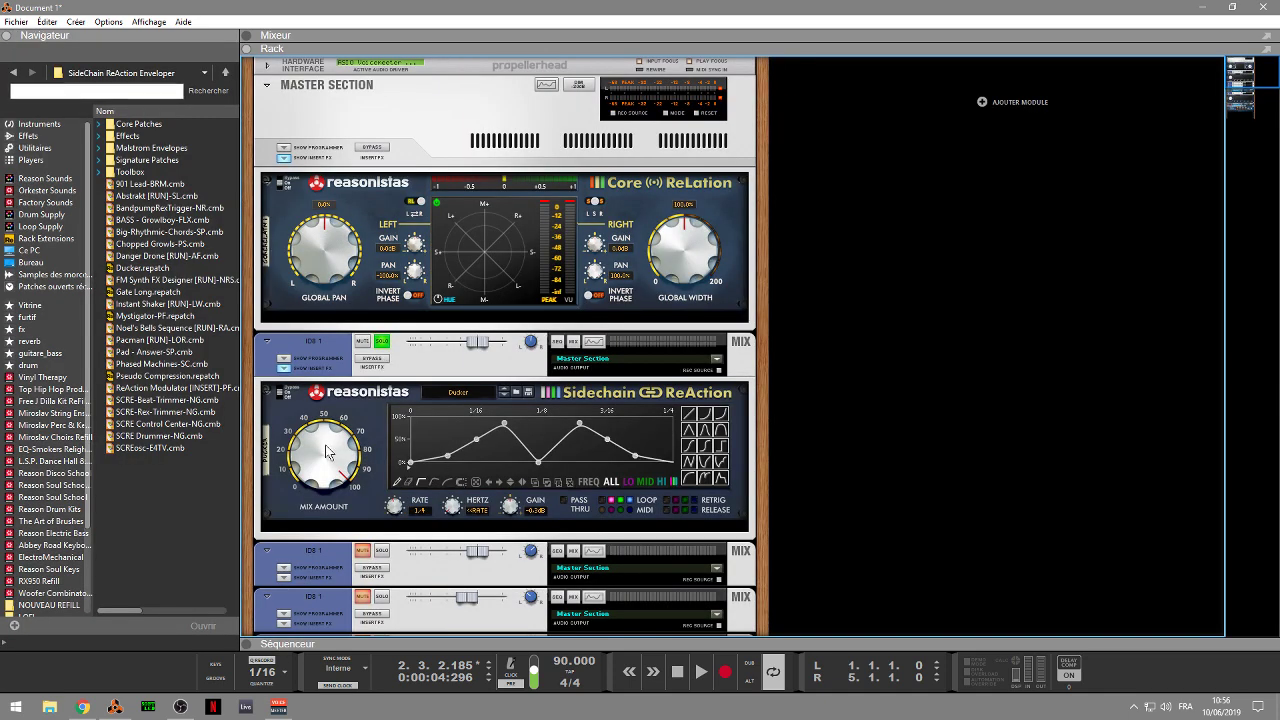
left_click(267, 391)
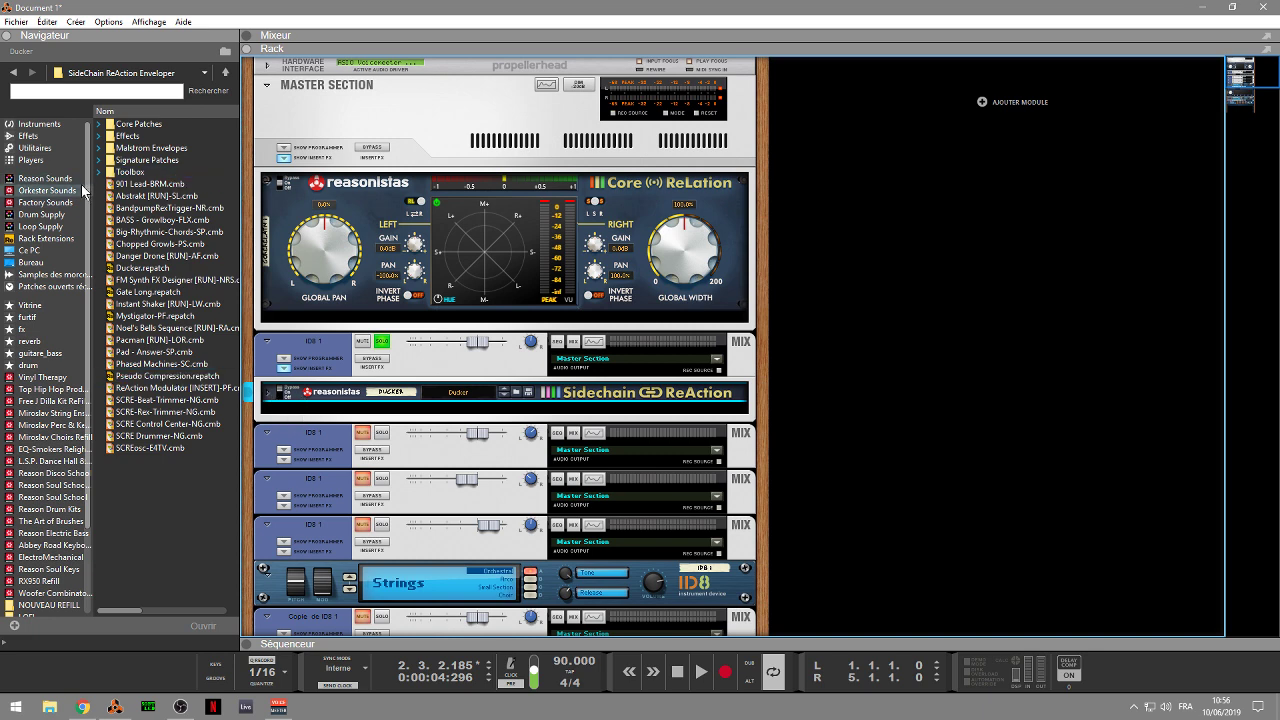
left_click(28, 136)
left_click(158, 568)
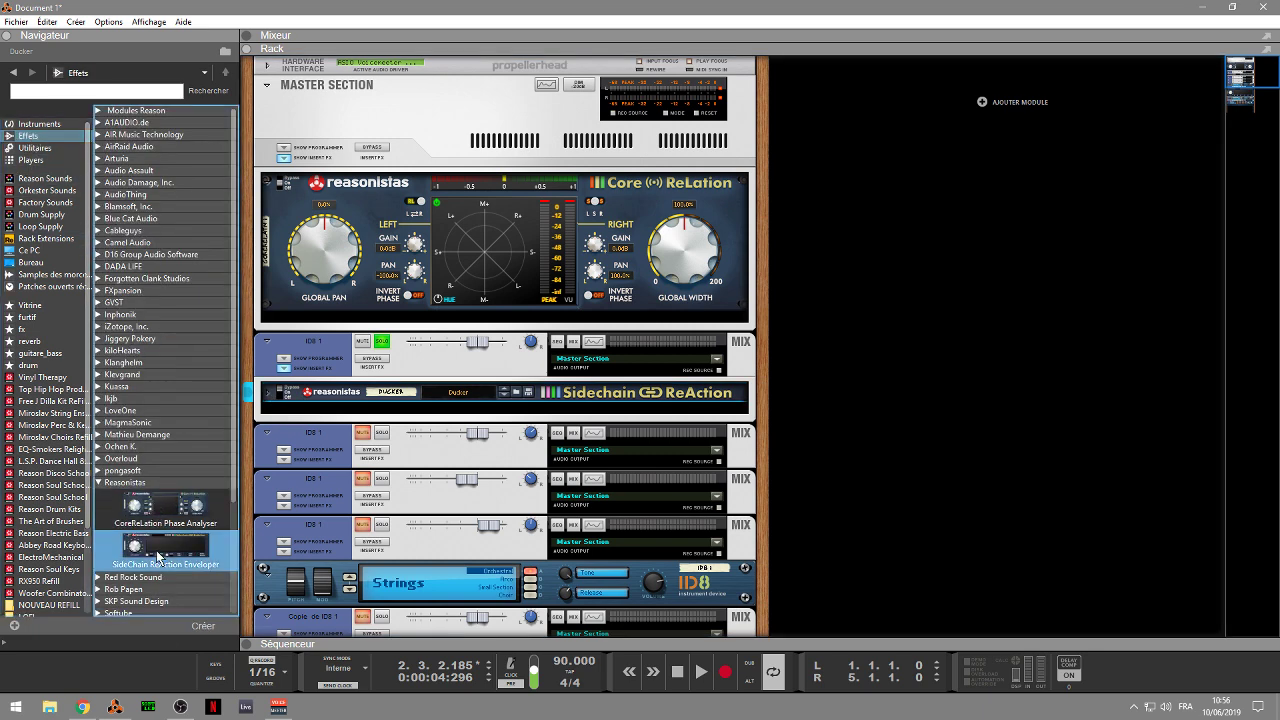
mouse_move(158, 556)
left_mouse_down()
mouse_move(234, 486)
mouse_move(326, 438)
mouse_move(400, 410)
mouse_move(440, 418)
left_mouse_up()
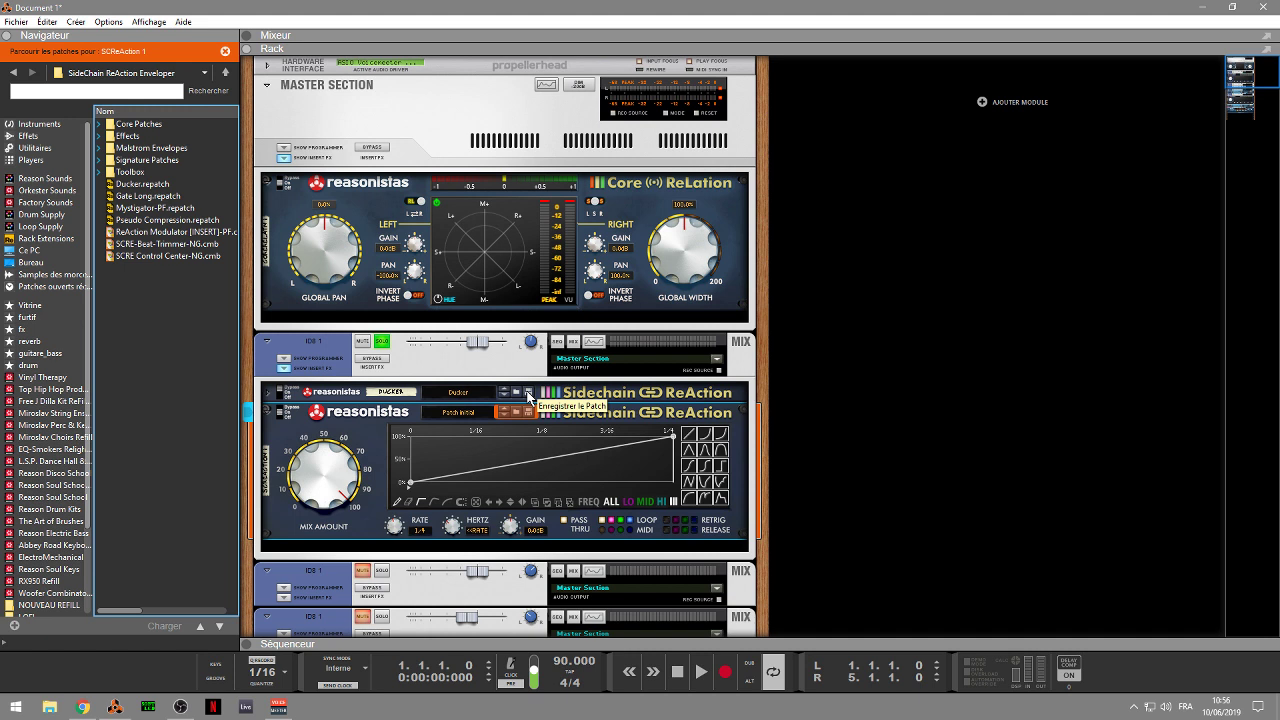
- Play the loop and compare the sound with the new Sidechain ReAction bypassed and switched on
key("space")
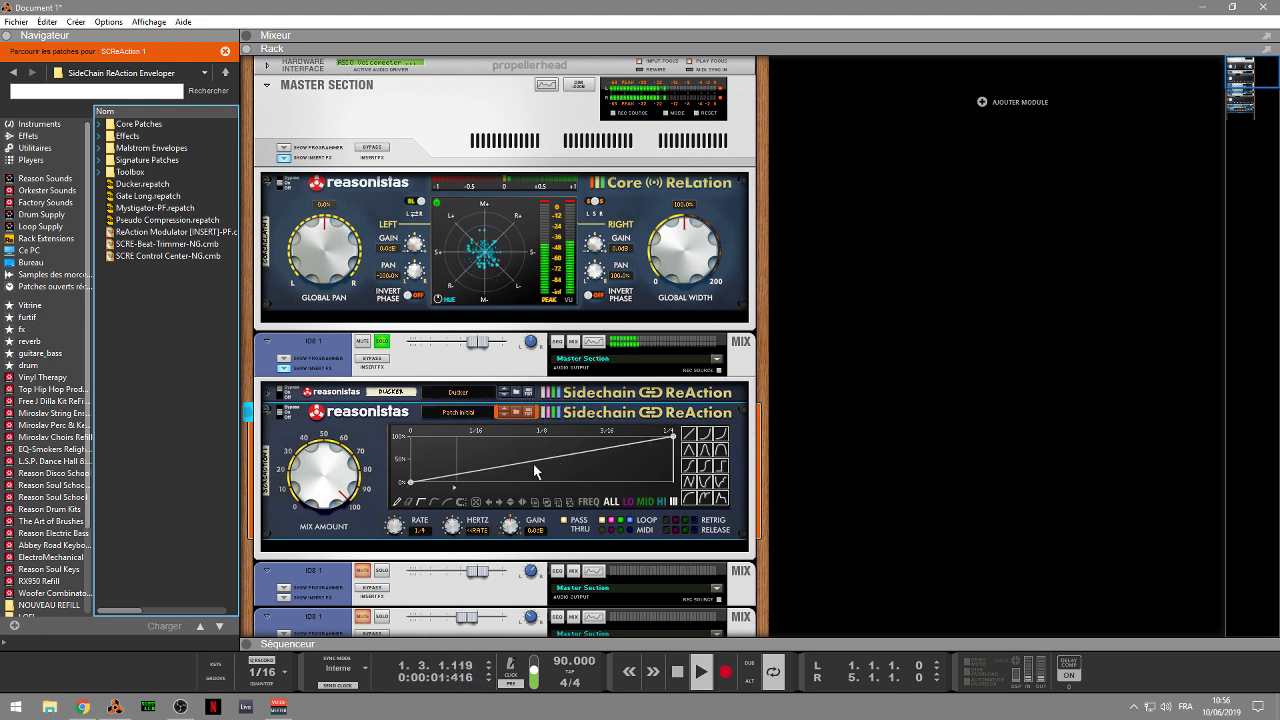
left_click(284, 410)
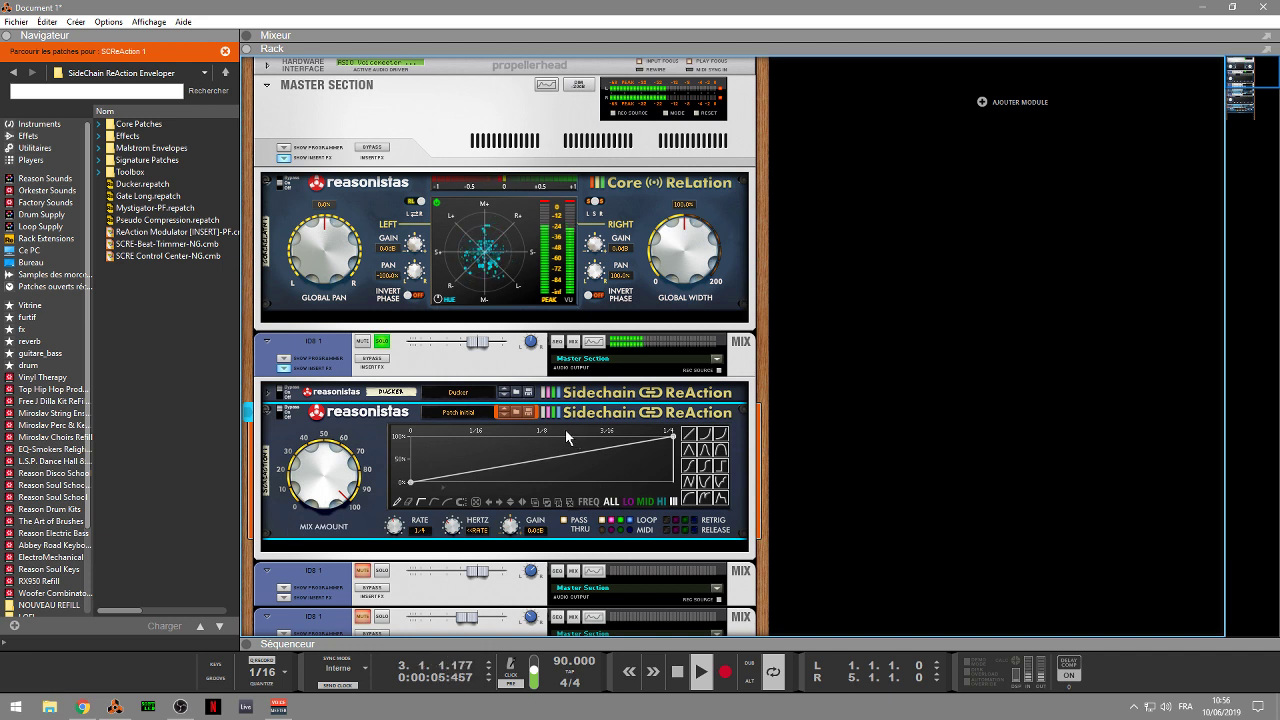
left_click(284, 414)
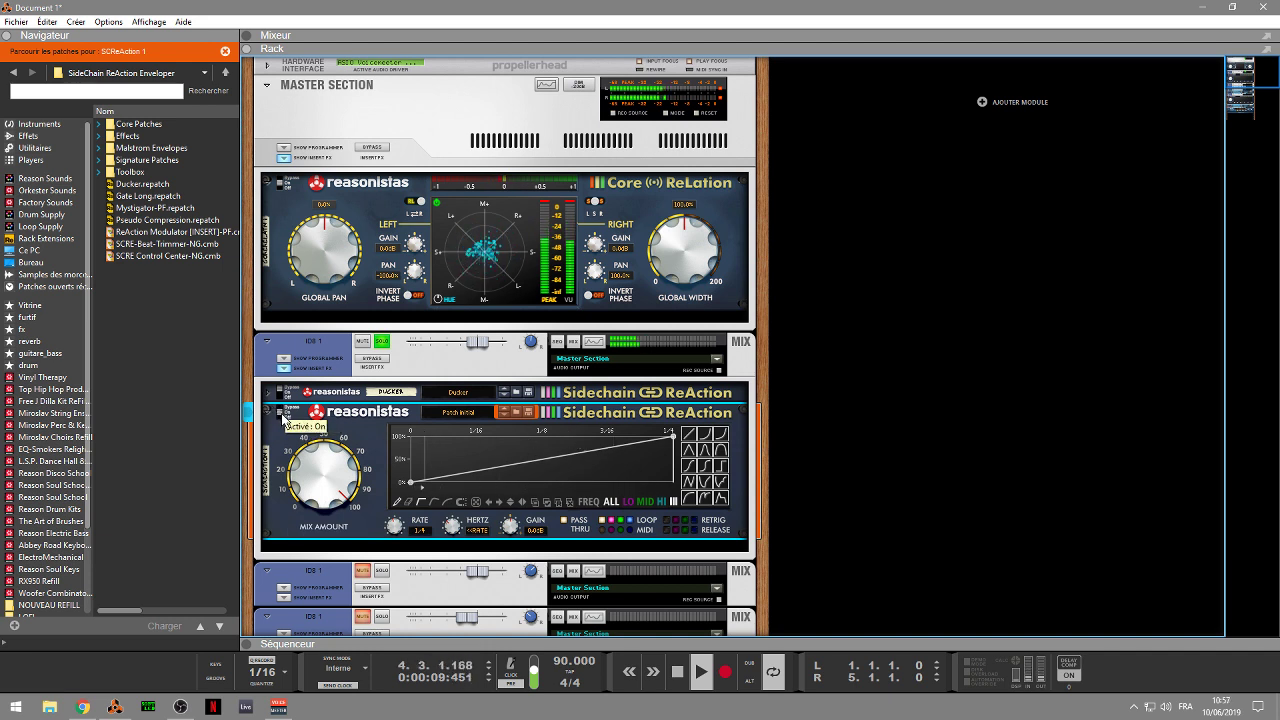
key("space")
key("space")
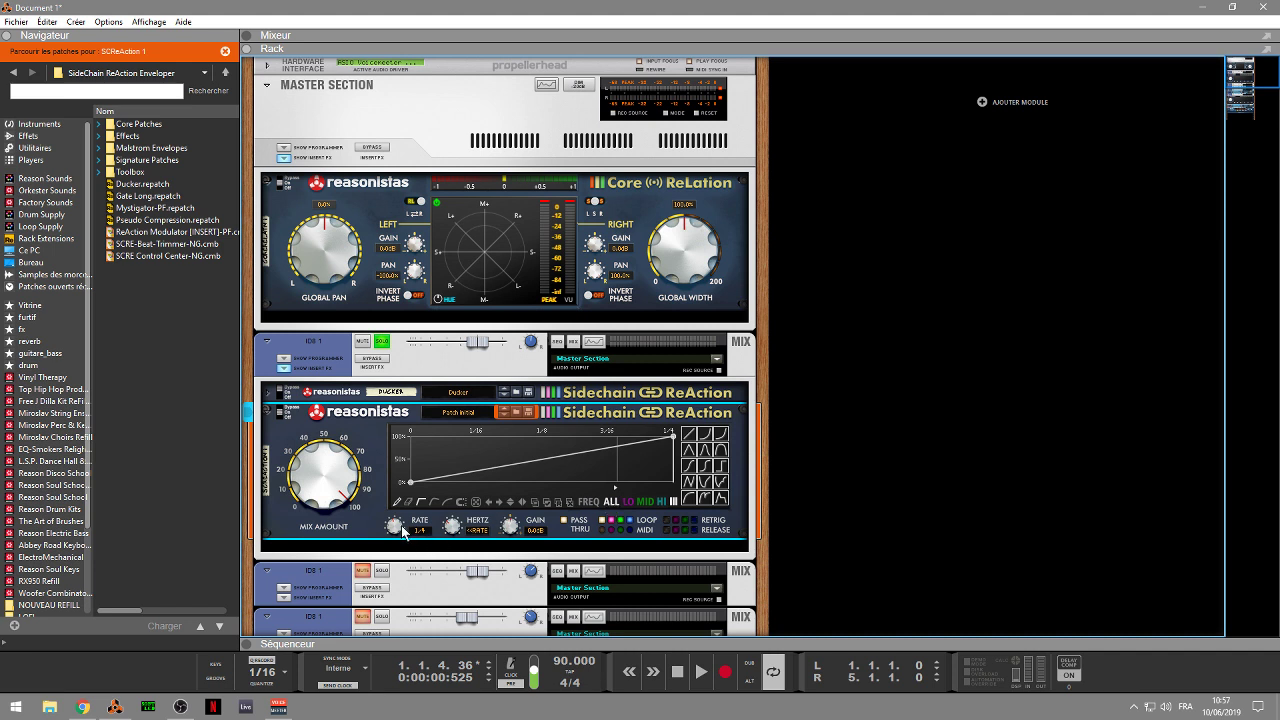
- Try other All Rate settings on the new Sidechain ReAction during loop playback, and return the rate to 1/4
key("space")
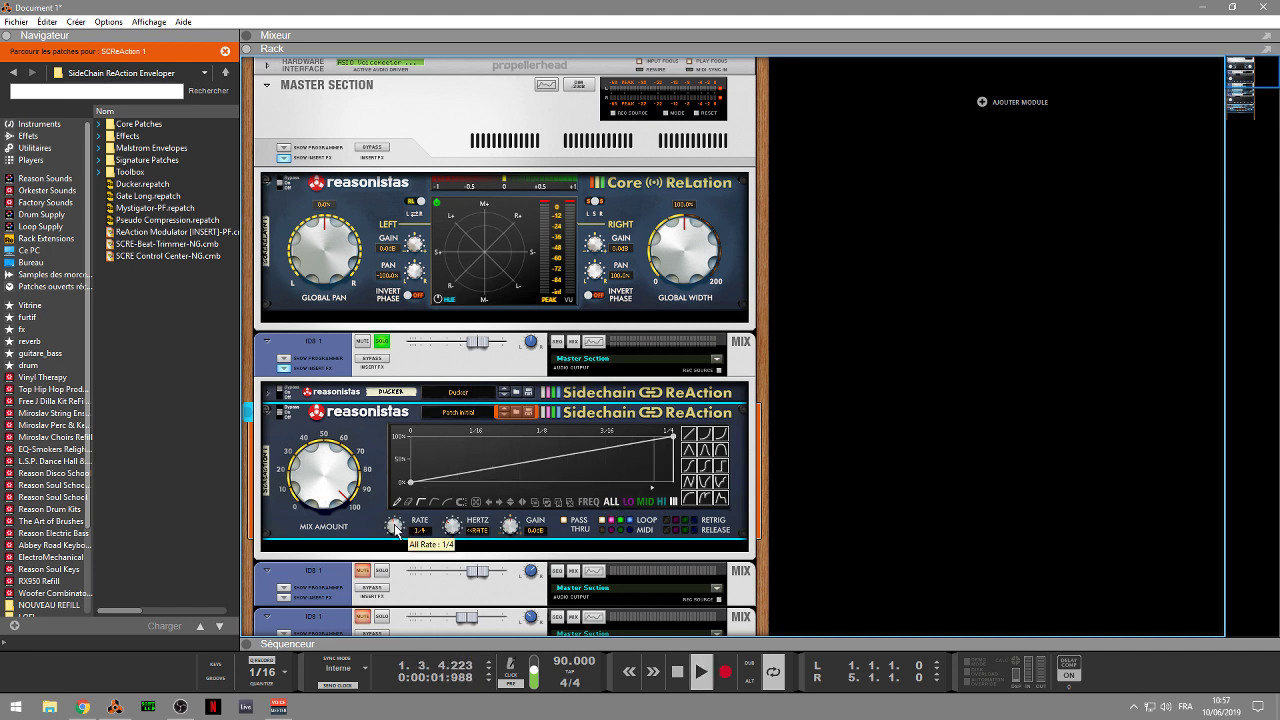
key("space")
mouse_move(395, 528)
left_mouse_down()
mouse_move(397, 541)
mouse_move(396, 505)
left_mouse_up()
left_click_drag(396, 507, 393, 536)
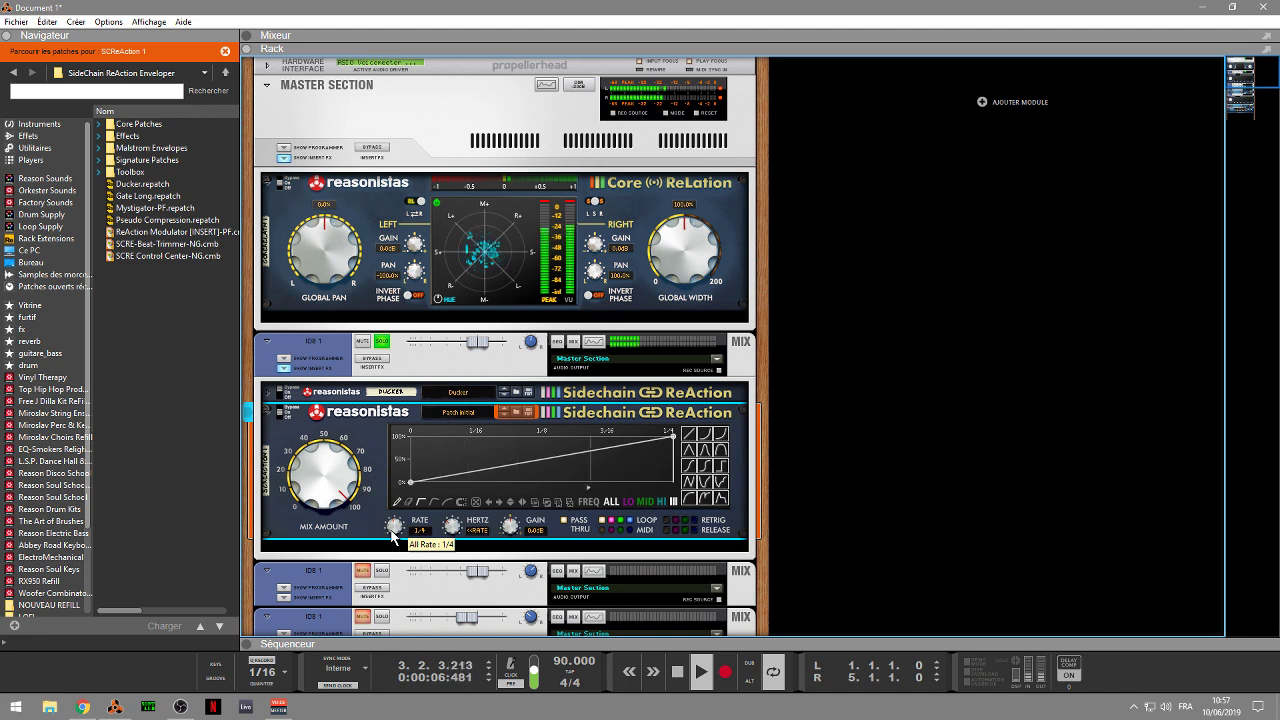
key("space")
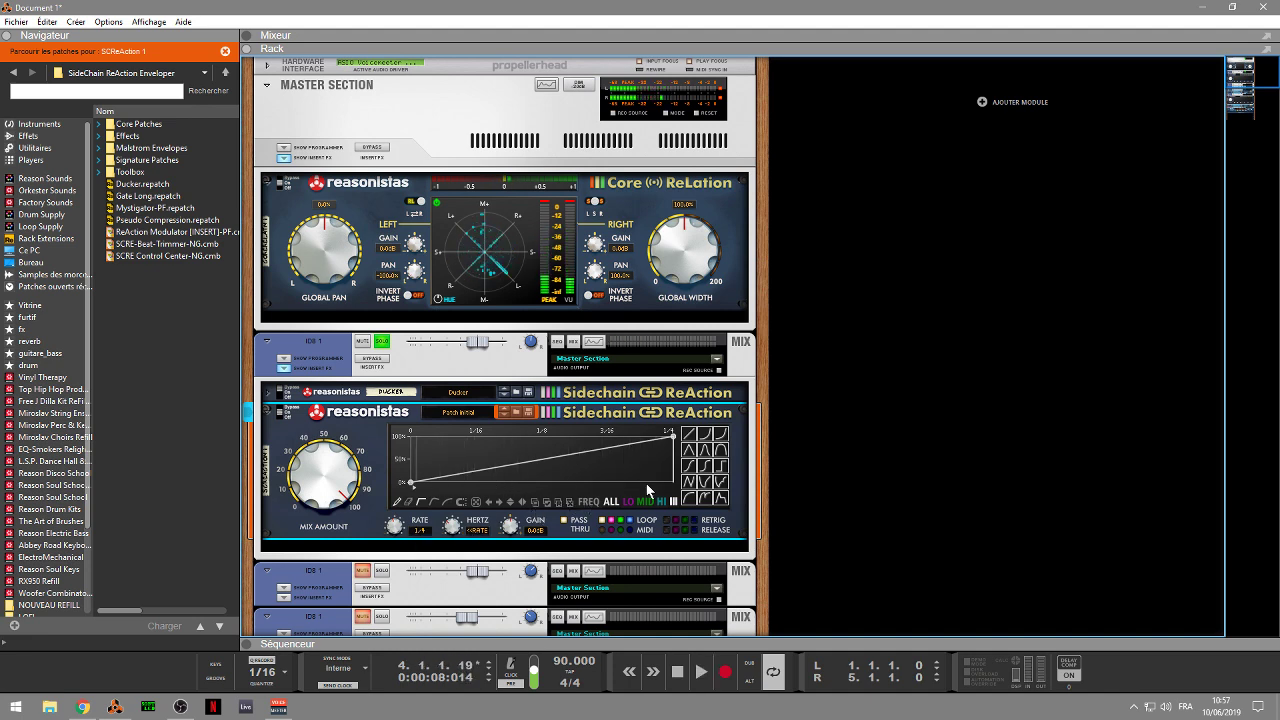
- Examine the new Sidechain ReAction's CV inputs on the back of the rack and return to the front
key("Tab")
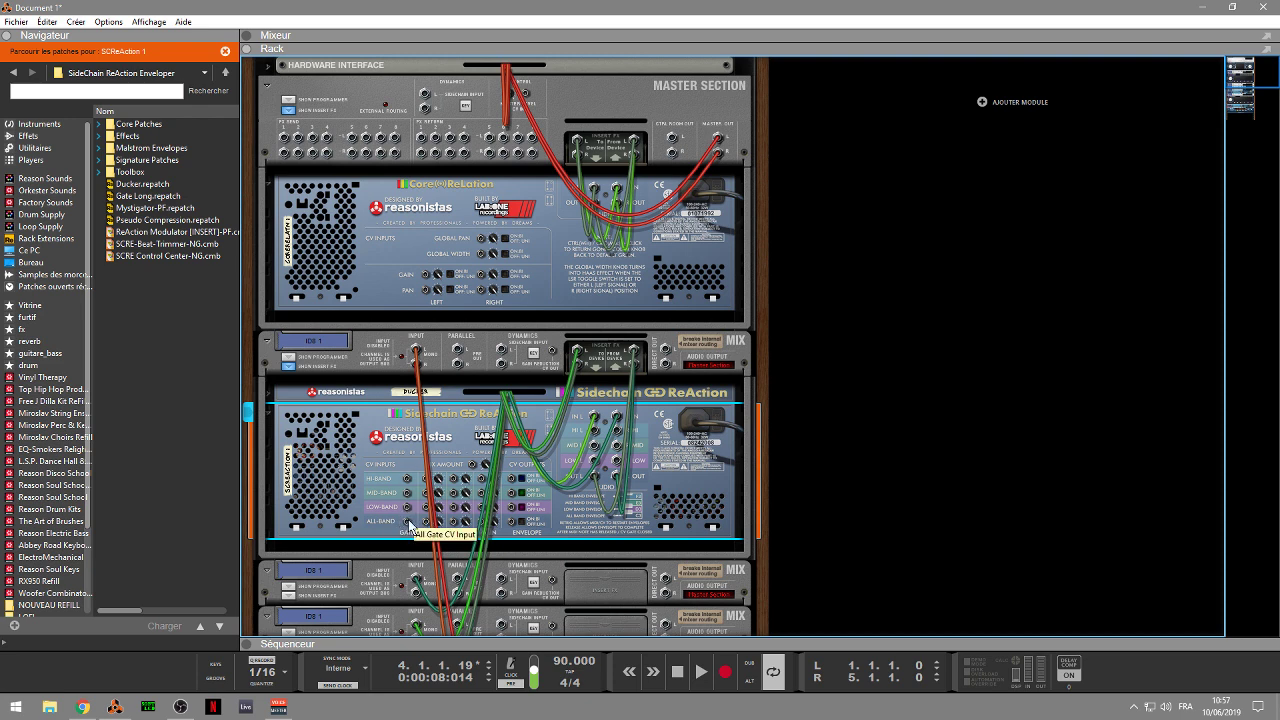
key("Tab")
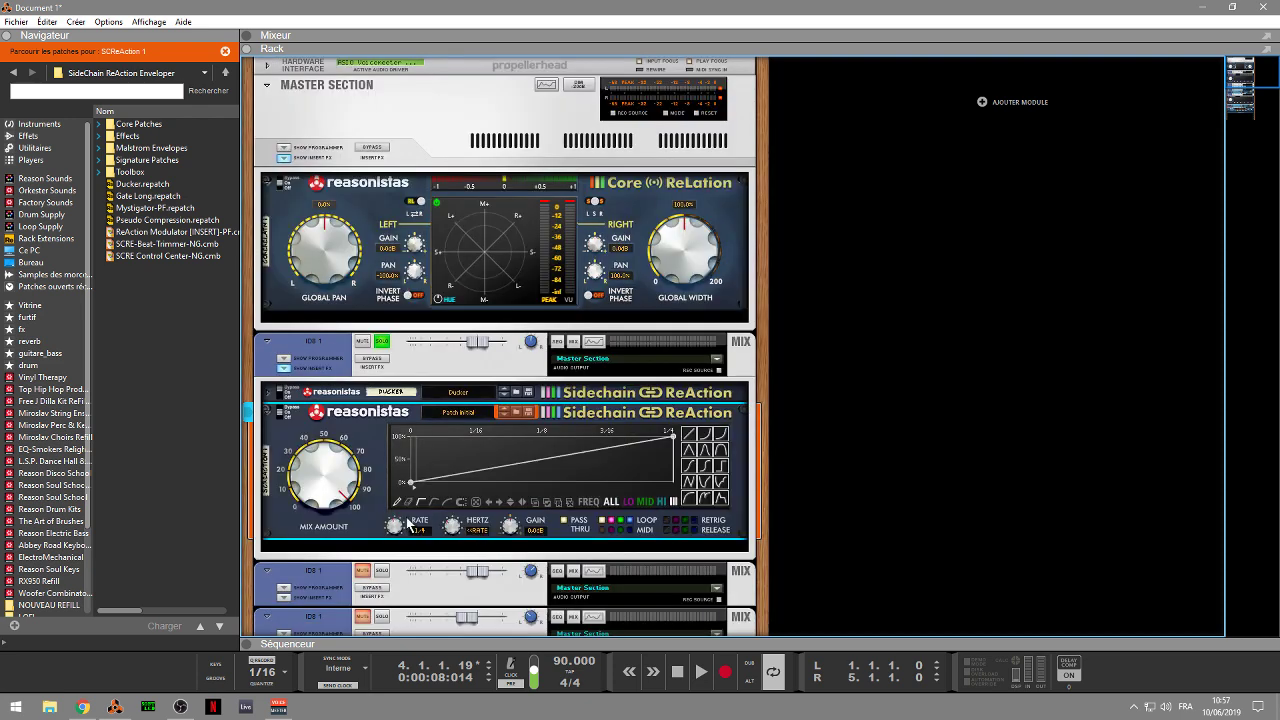
- Show the new device's Lo, Mid and Hi band envelopes in turn, and switch off Pass Thru and the All loop
left_click(628, 502)
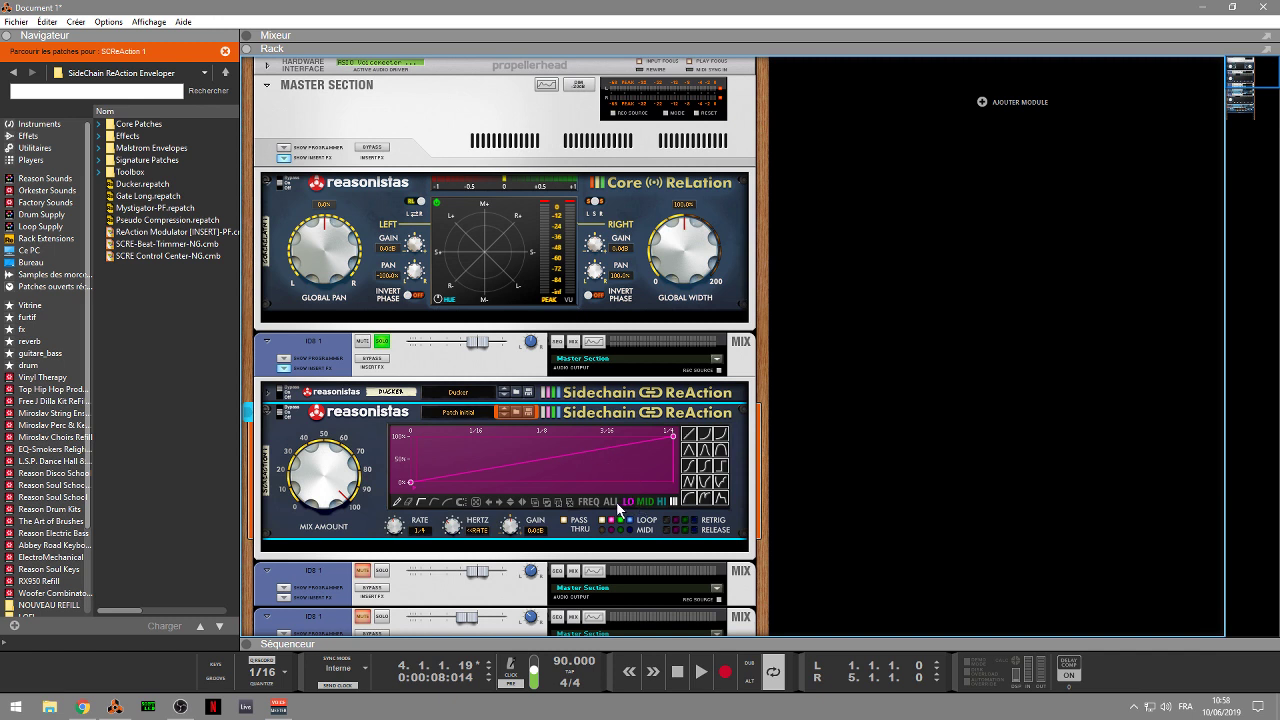
left_click(650, 503)
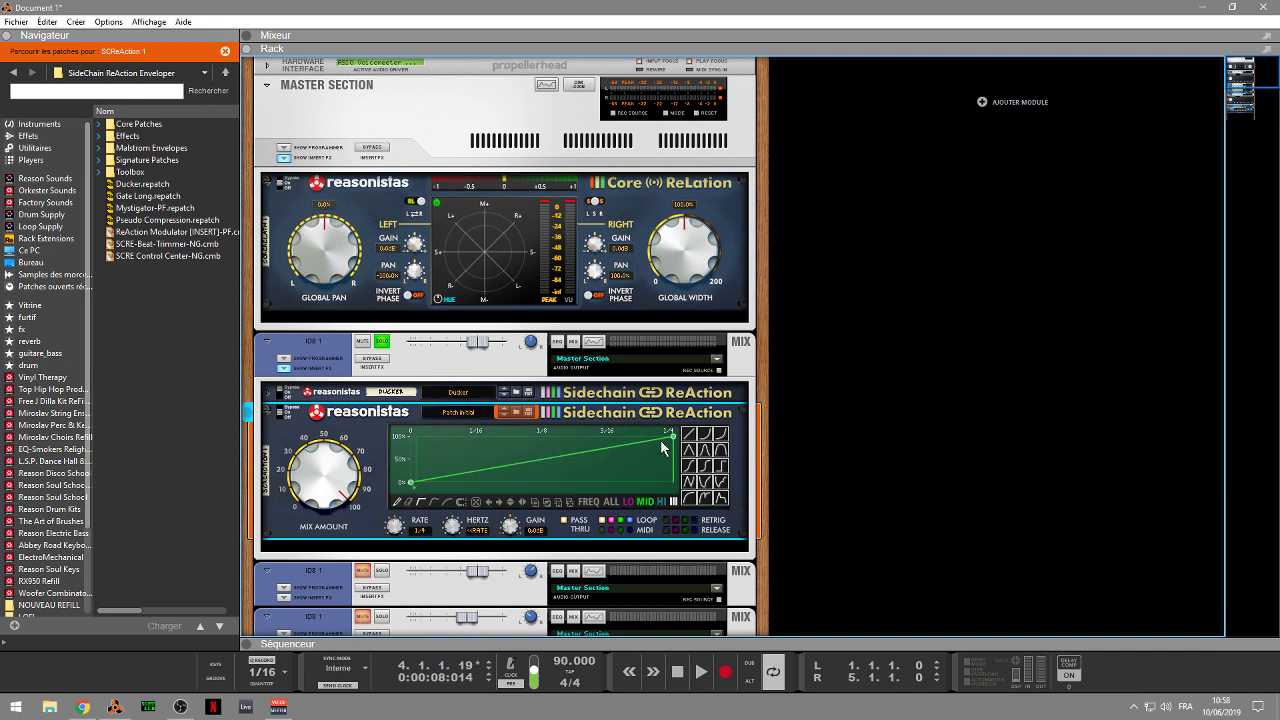
left_click(662, 503)
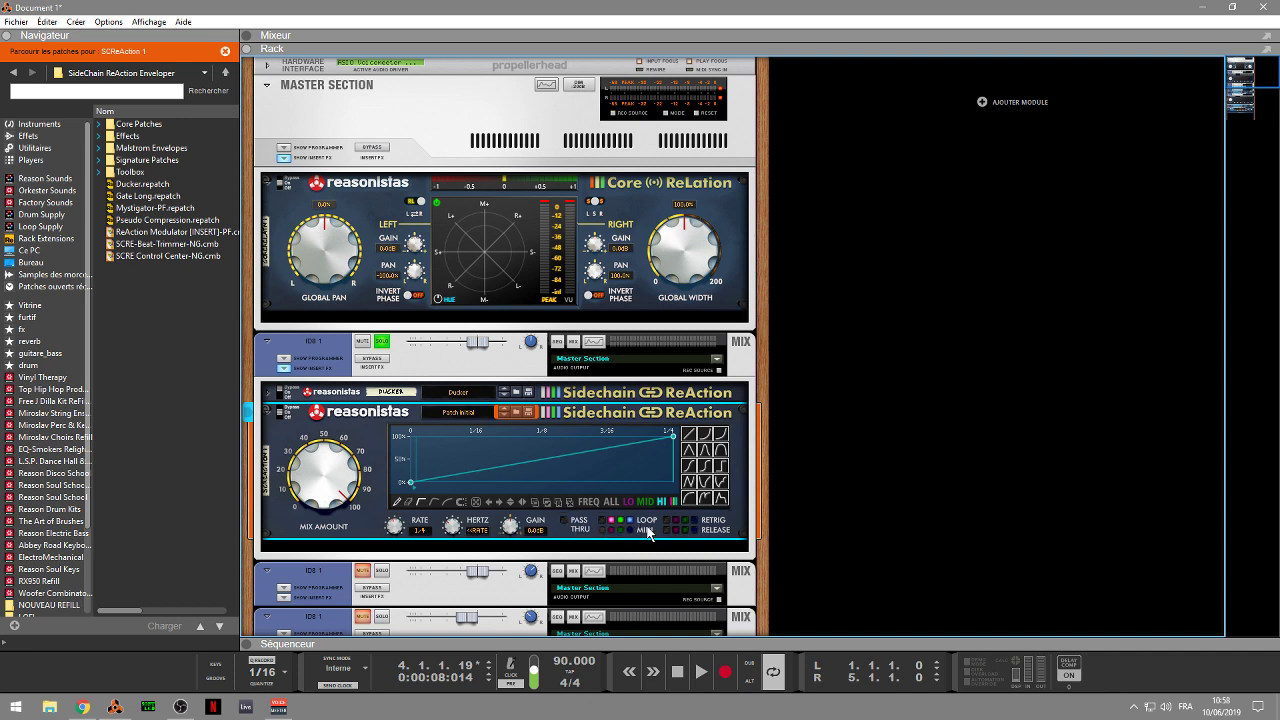
- Play the loop while showing the All, Lo, Mid and Hi envelopes in turn, and leave only the Hi band's loop on
key("space")
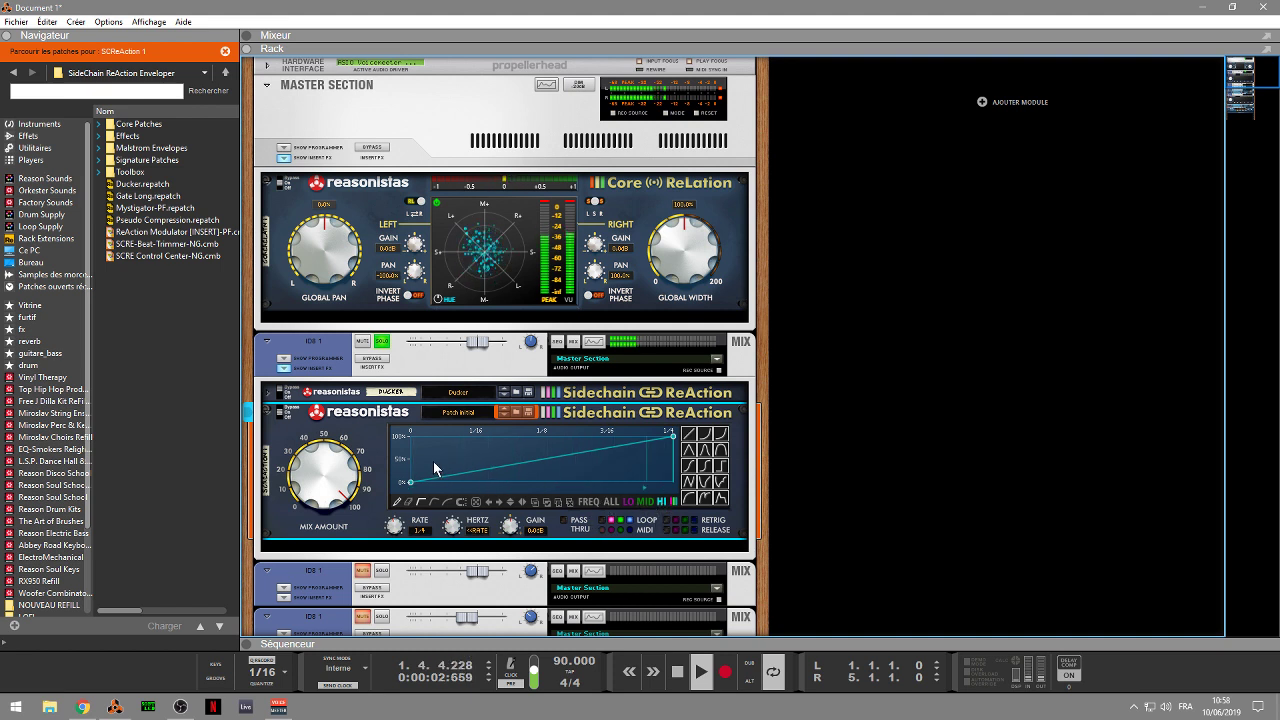
left_click(614, 501)
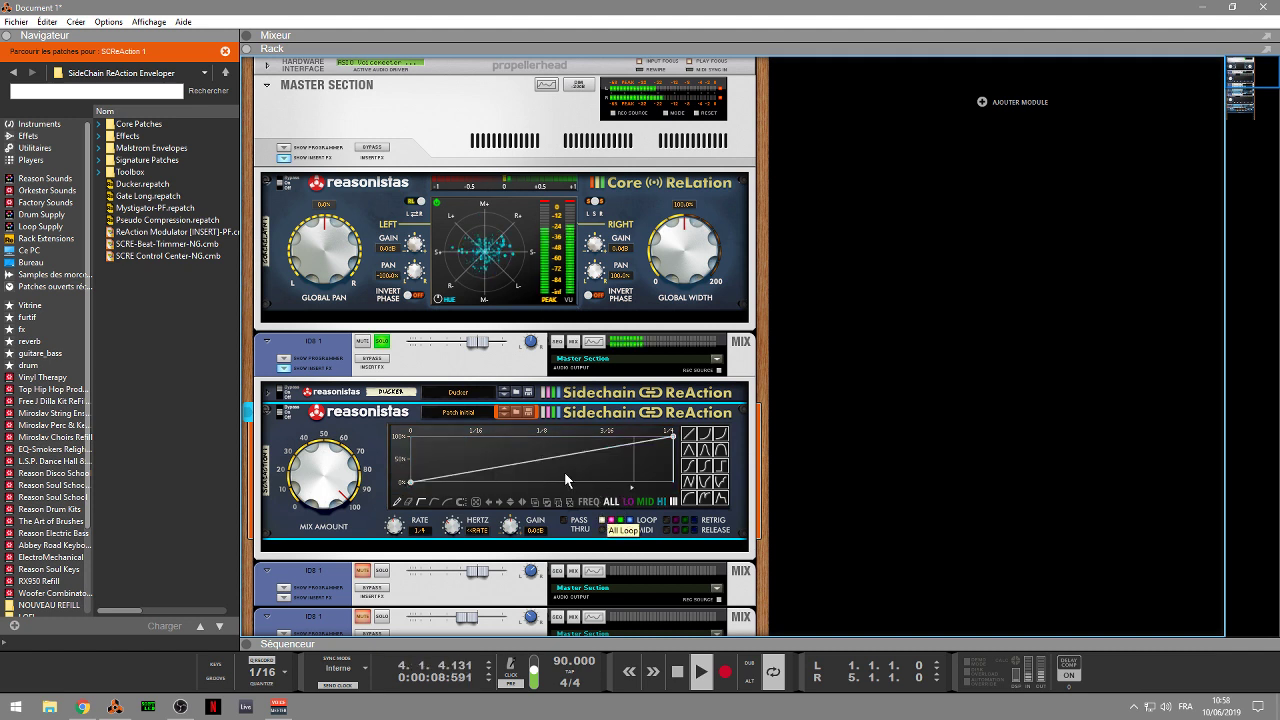
left_click(626, 502)
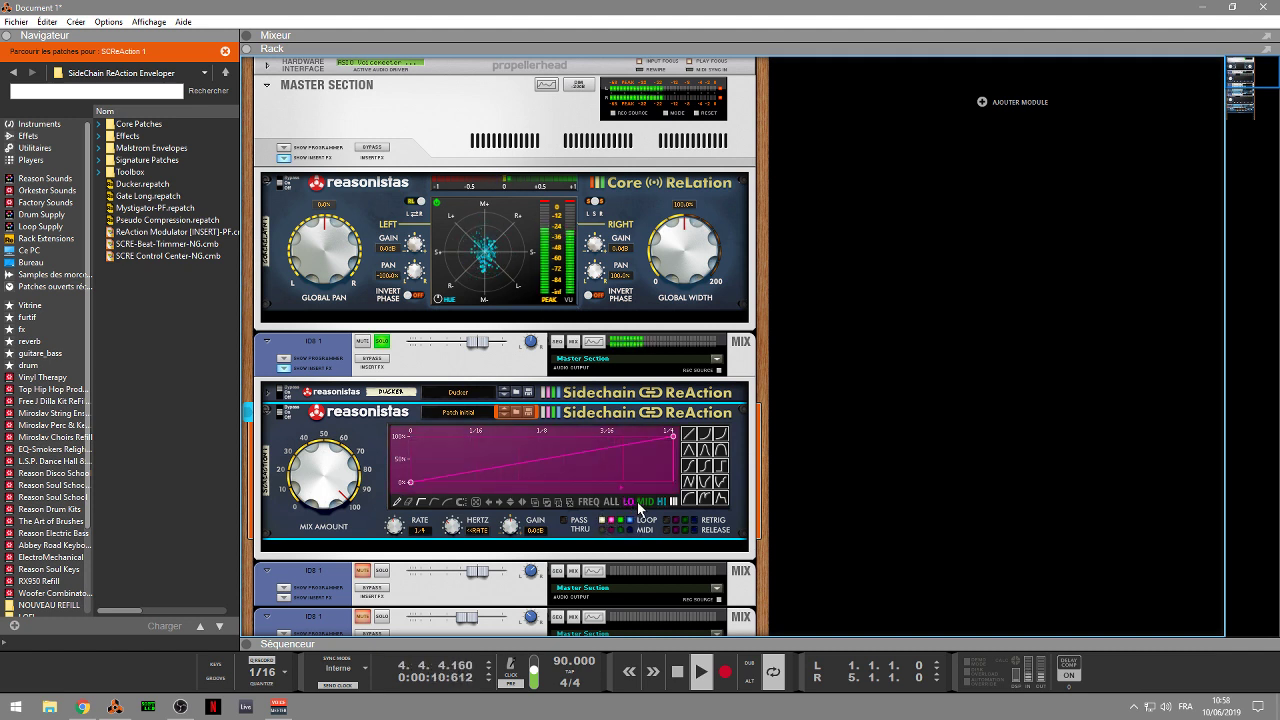
left_click(641, 502)
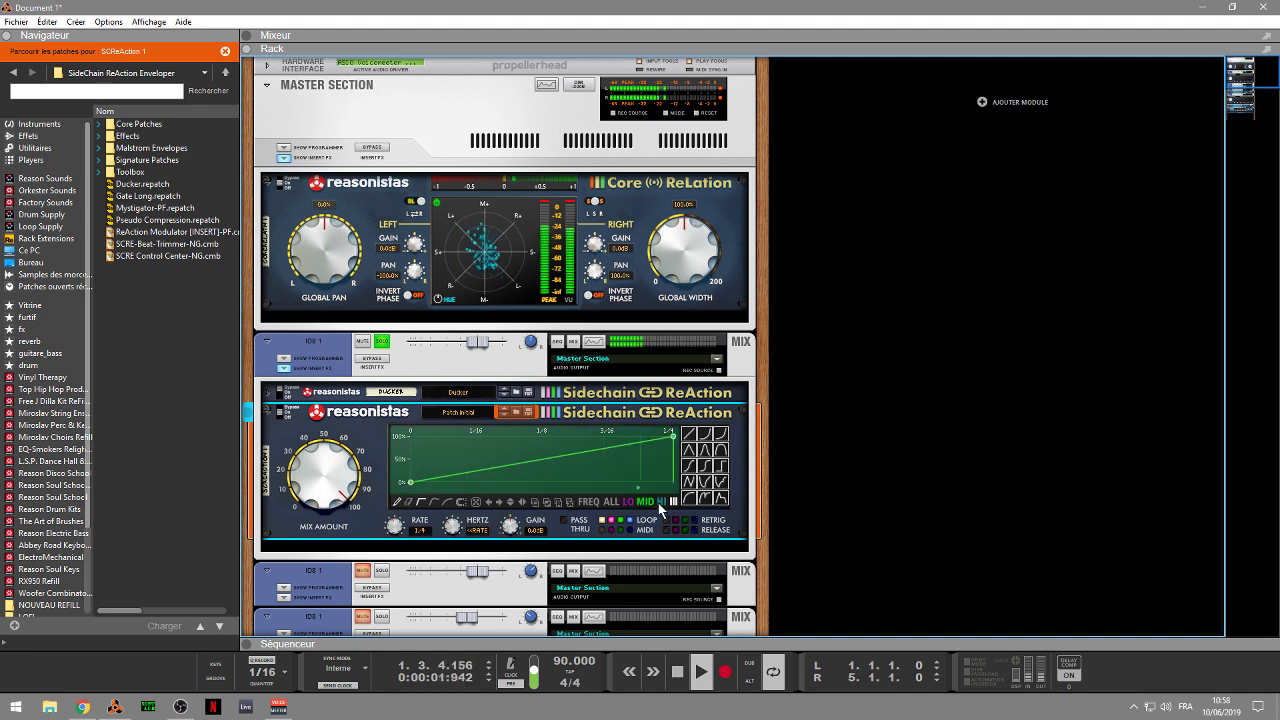
left_click(659, 502)
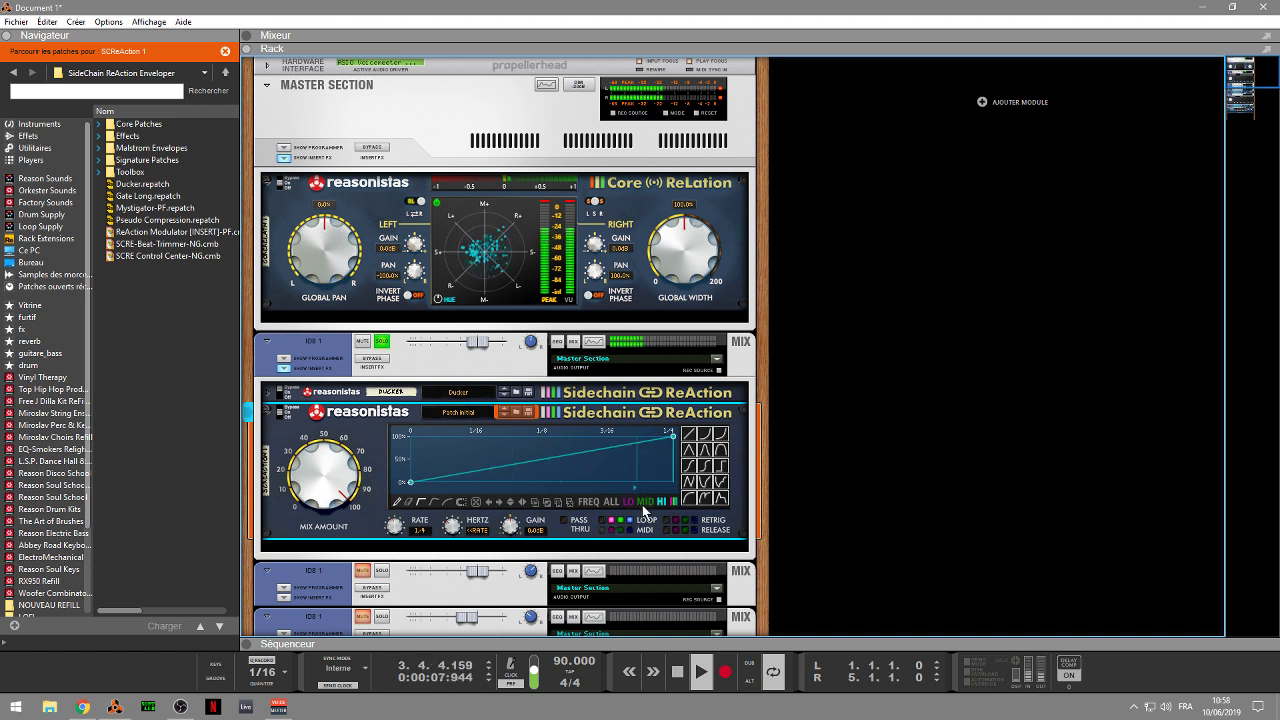
key("space")
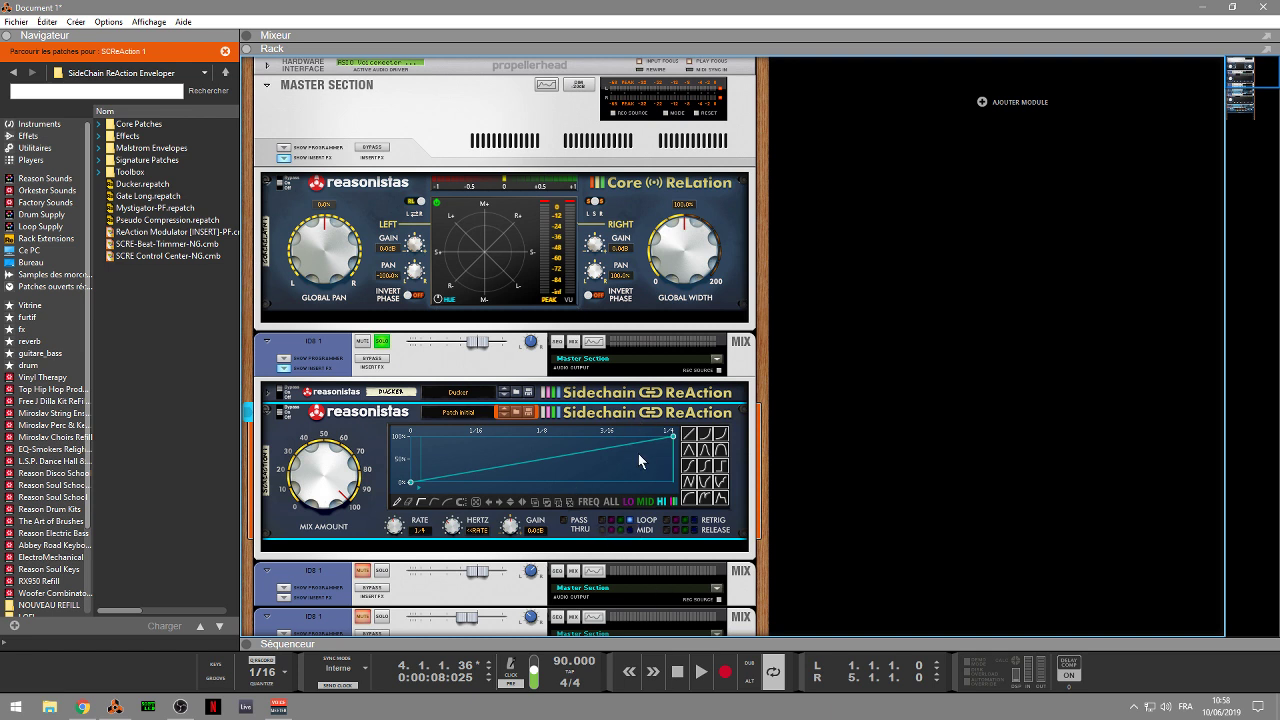
- Draw a 100% peak just after 1/16 and a 0% valley just after 1/8 in the Hi band envelope during playback
key("space")
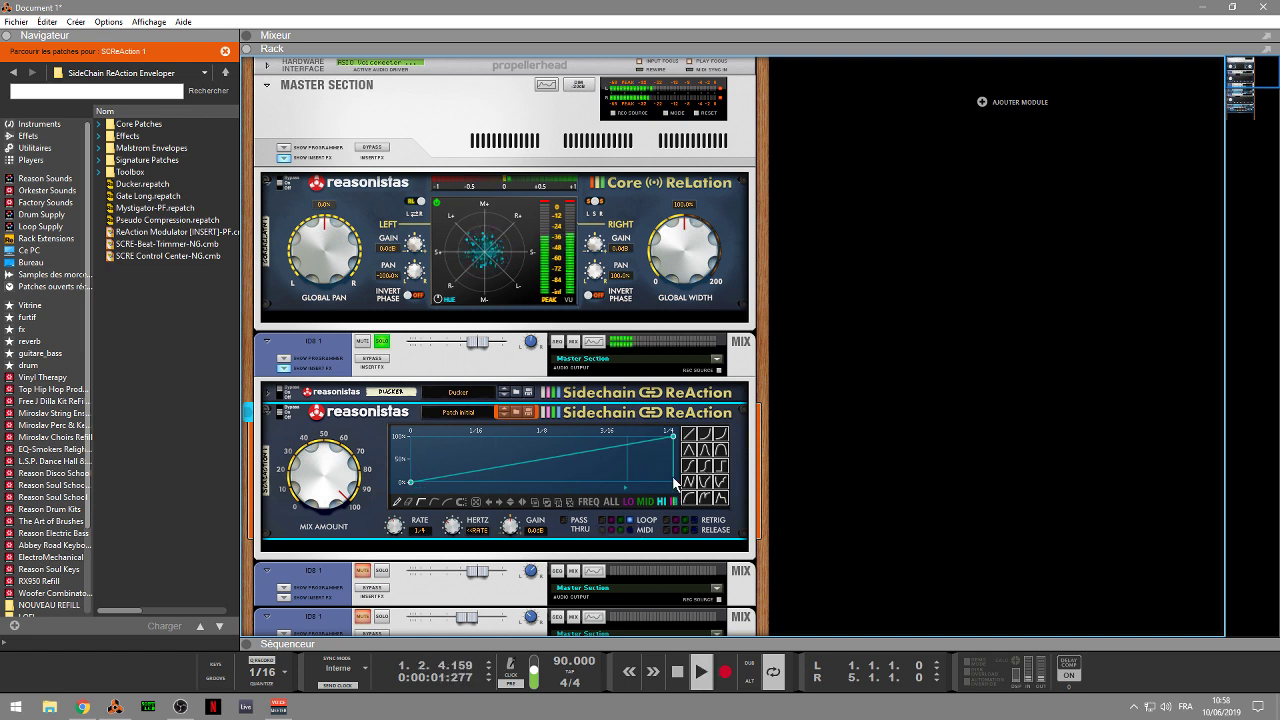
left_click(564, 452)
left_click(504, 458)
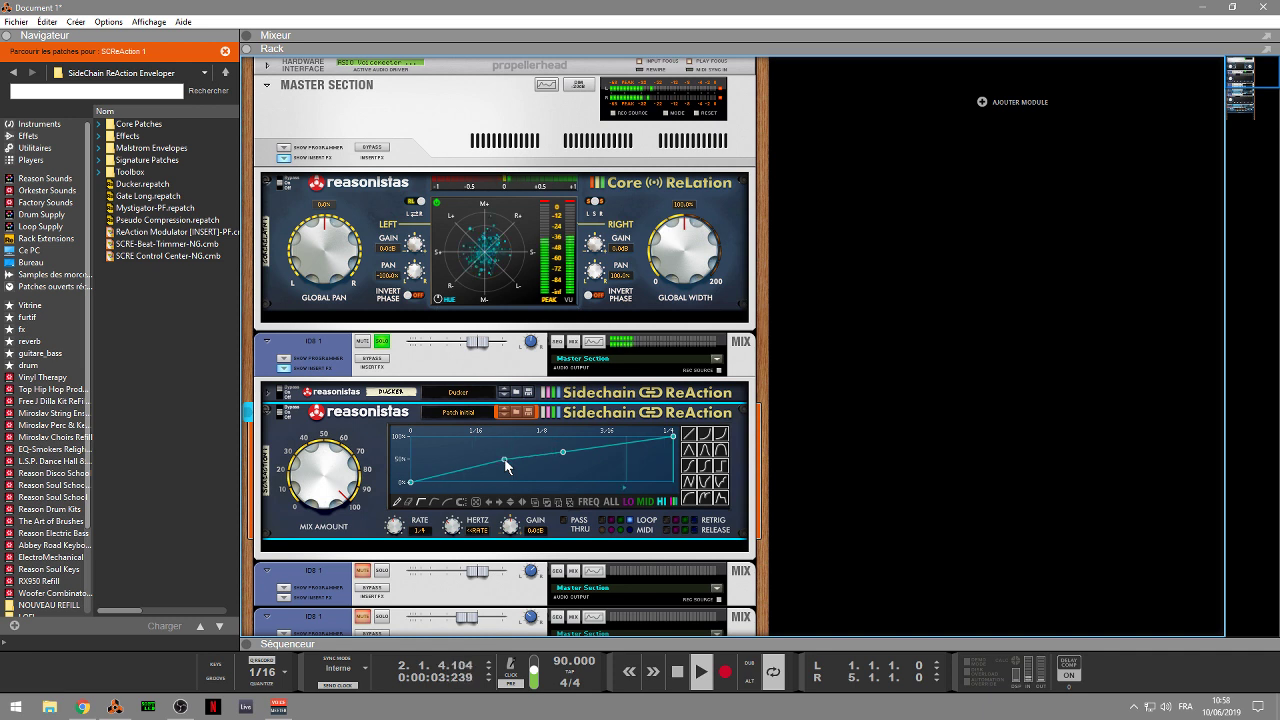
left_click_drag(504, 458, 491, 436)
left_click_drag(563, 452, 566, 482)
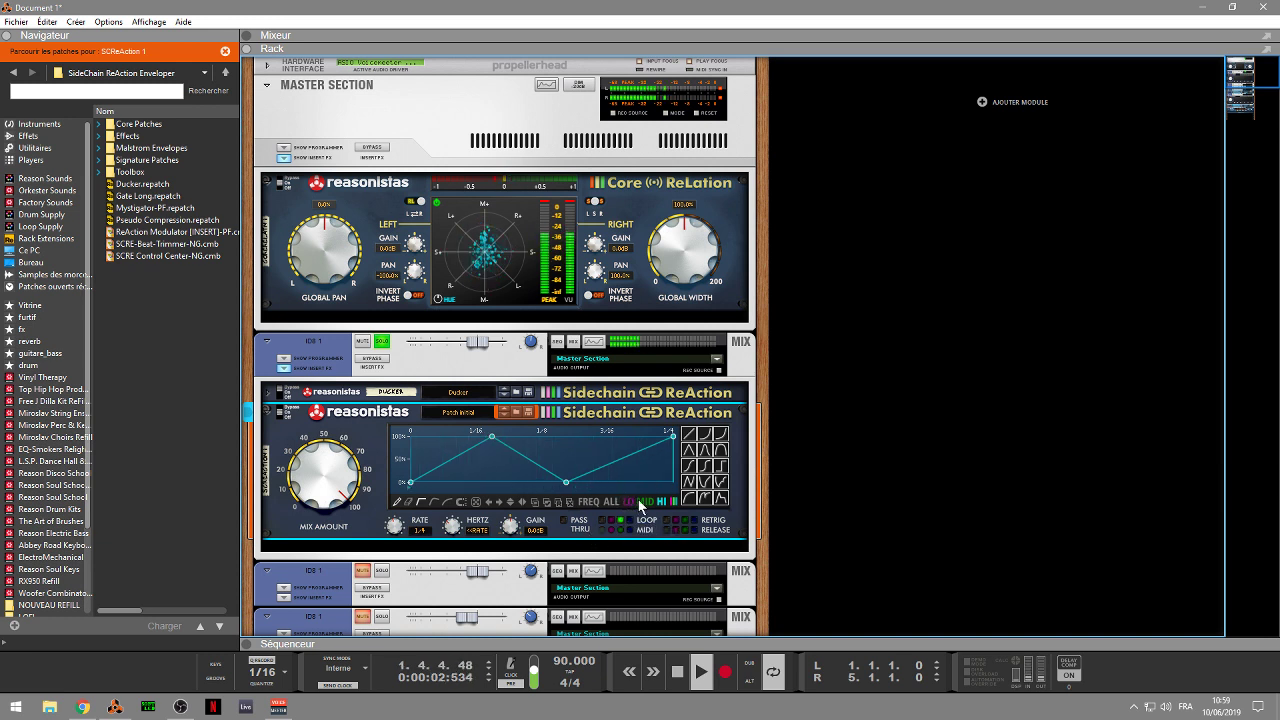
- Add a breakpoint to the Mid band envelope and lower it to 0% just before 3/16
left_click(645, 501)
left_click(553, 455)
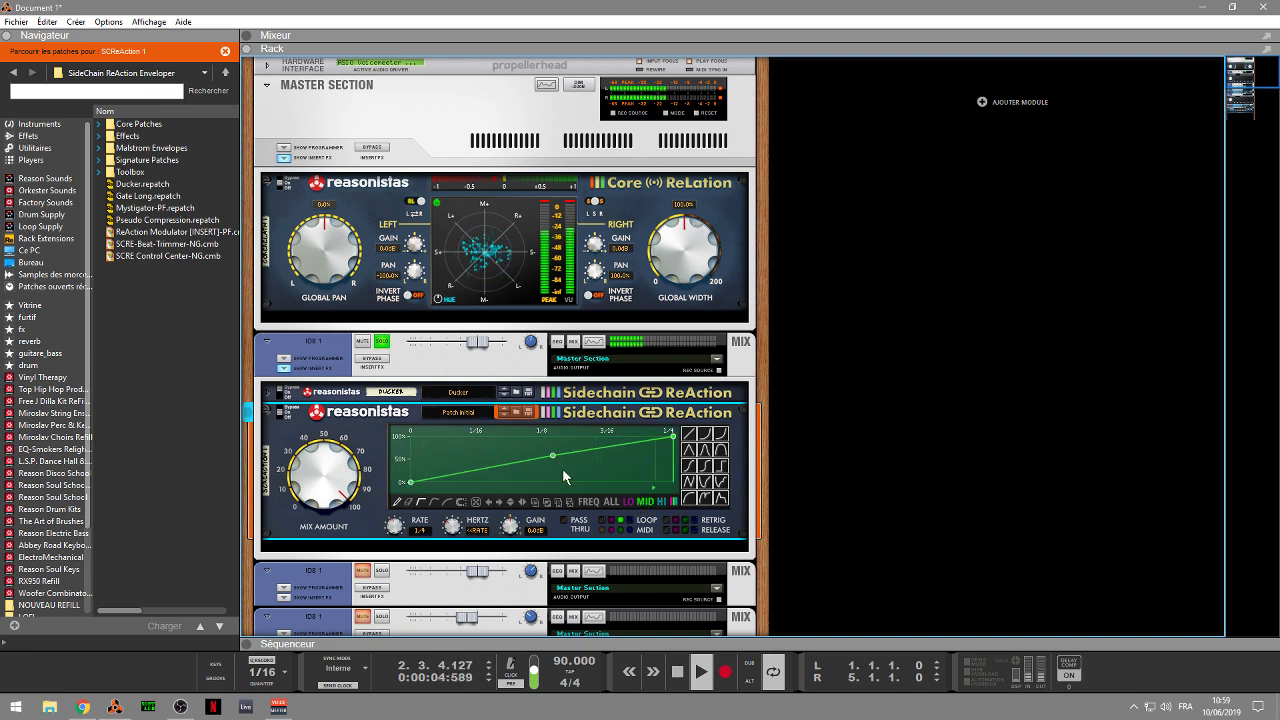
left_click_drag(557, 457, 591, 505)
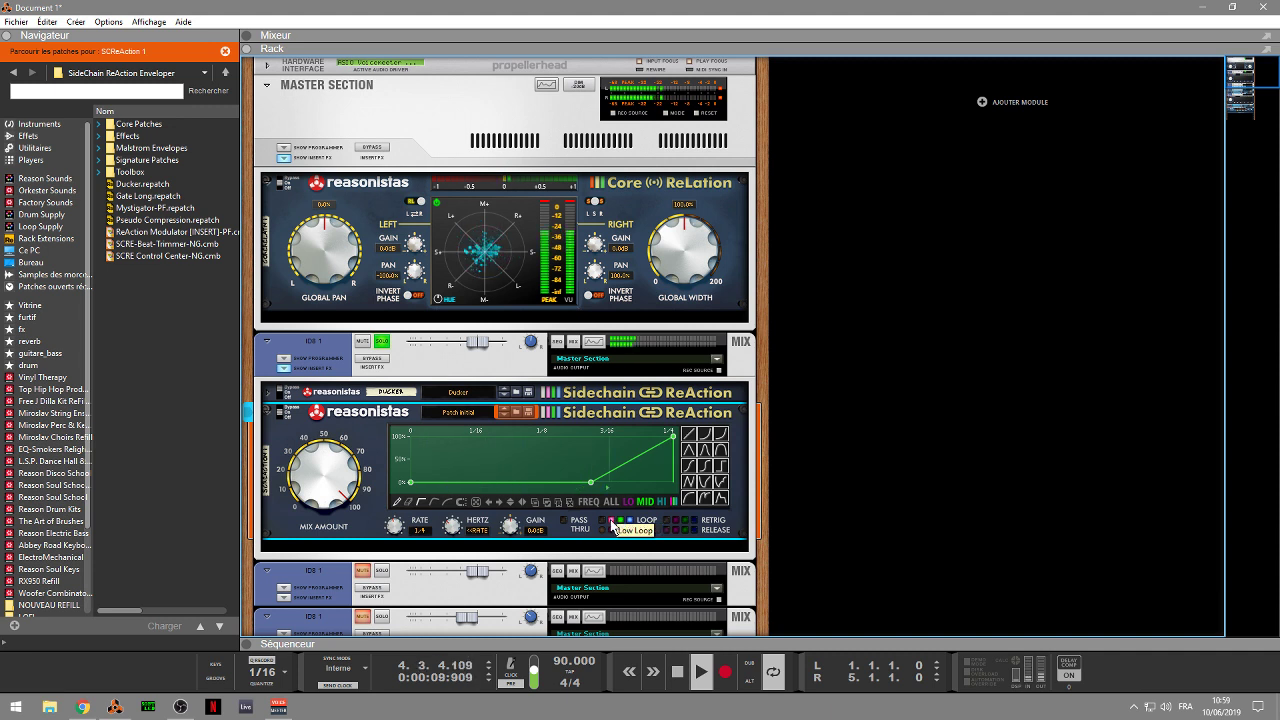
- Apply the second preset shape of the third row to the Lo band envelope and stop playback
left_click(626, 503)
left_click(706, 465)
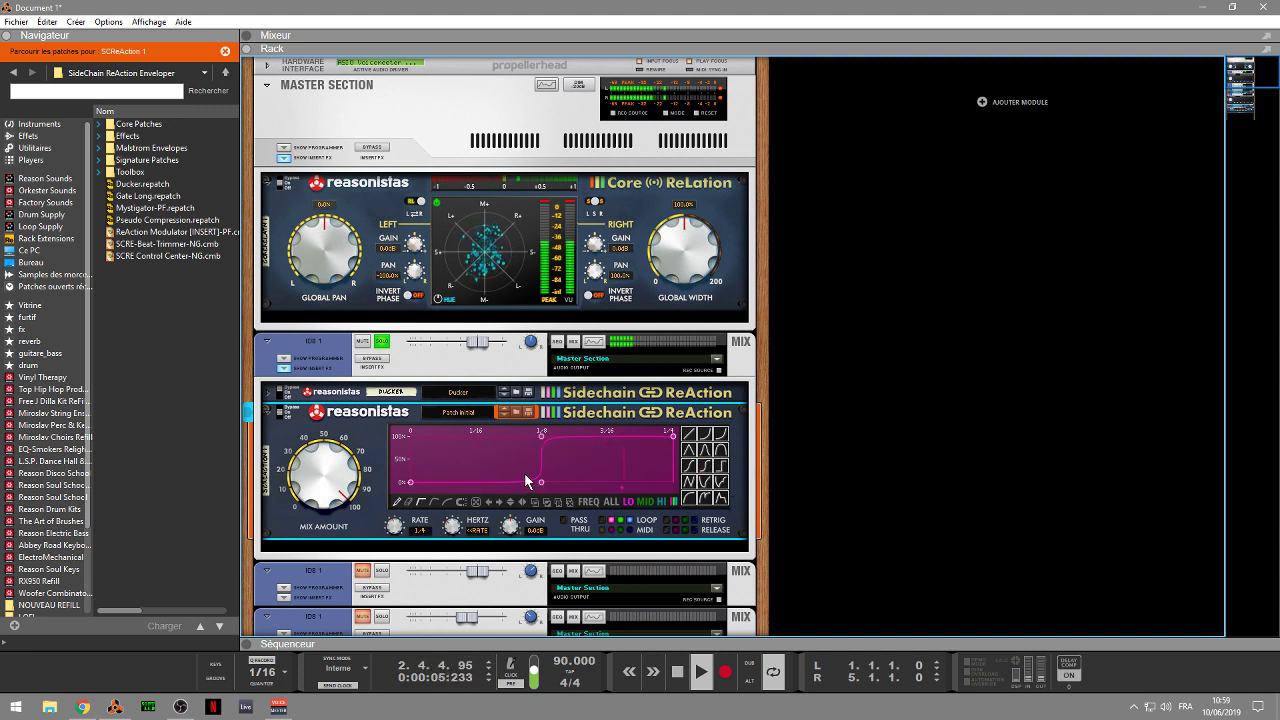
key("space")
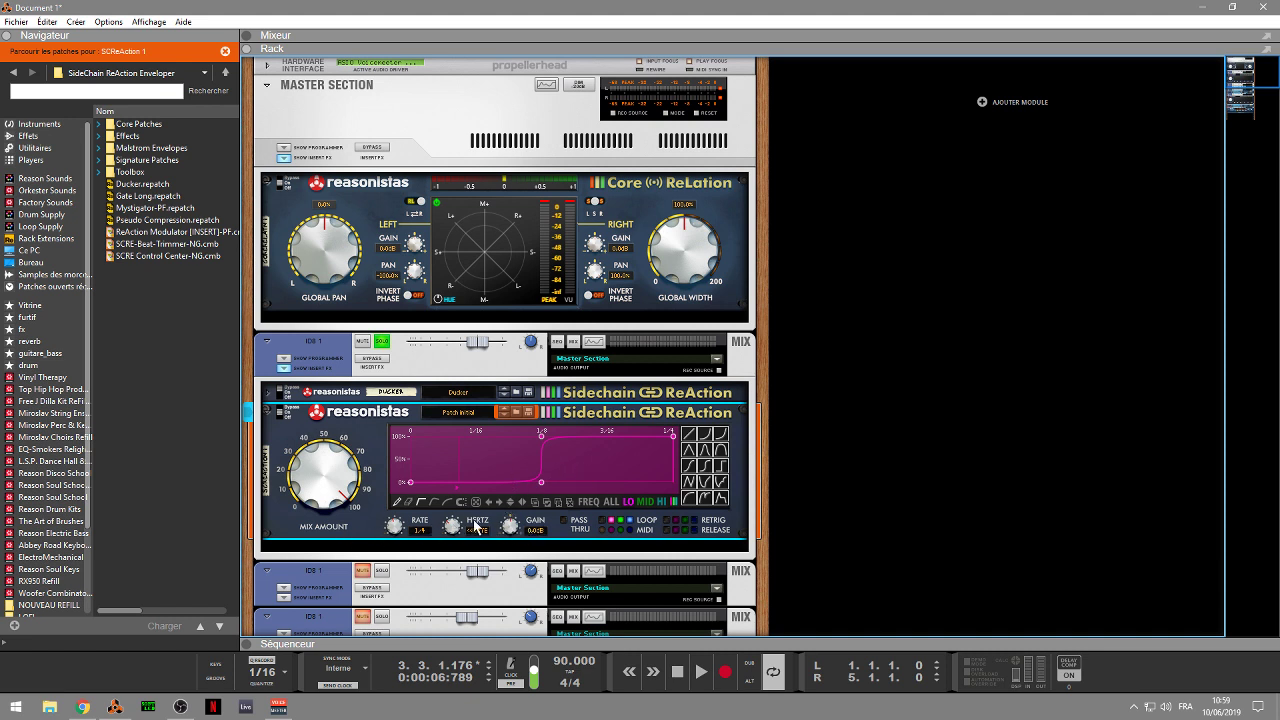
- Try the Lo band's Hertz control, raise its gain to 12.0 dB and play the loop from the start
left_click_drag(454, 528, 504, 506)
key("space")
key("Home")
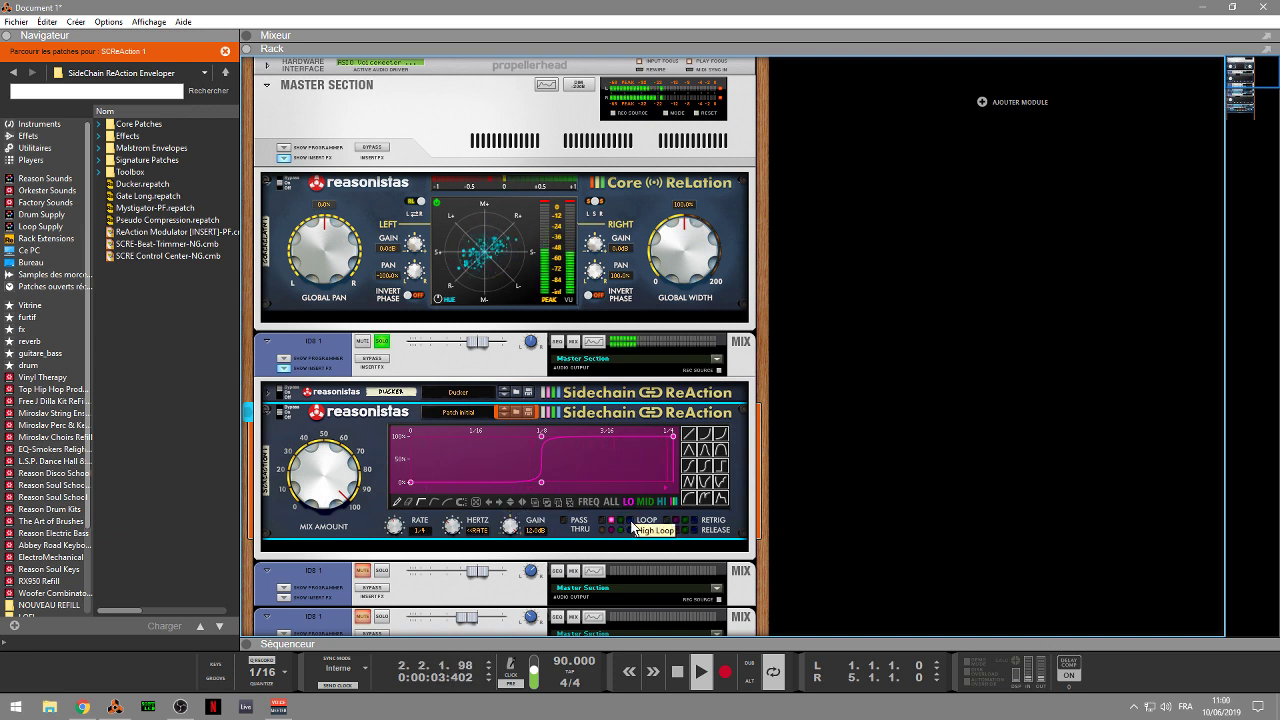
- Switch to the Mid band envelope during playback and raise its gain to about 3.4 dB
left_click_drag(510, 527, 646, 506)
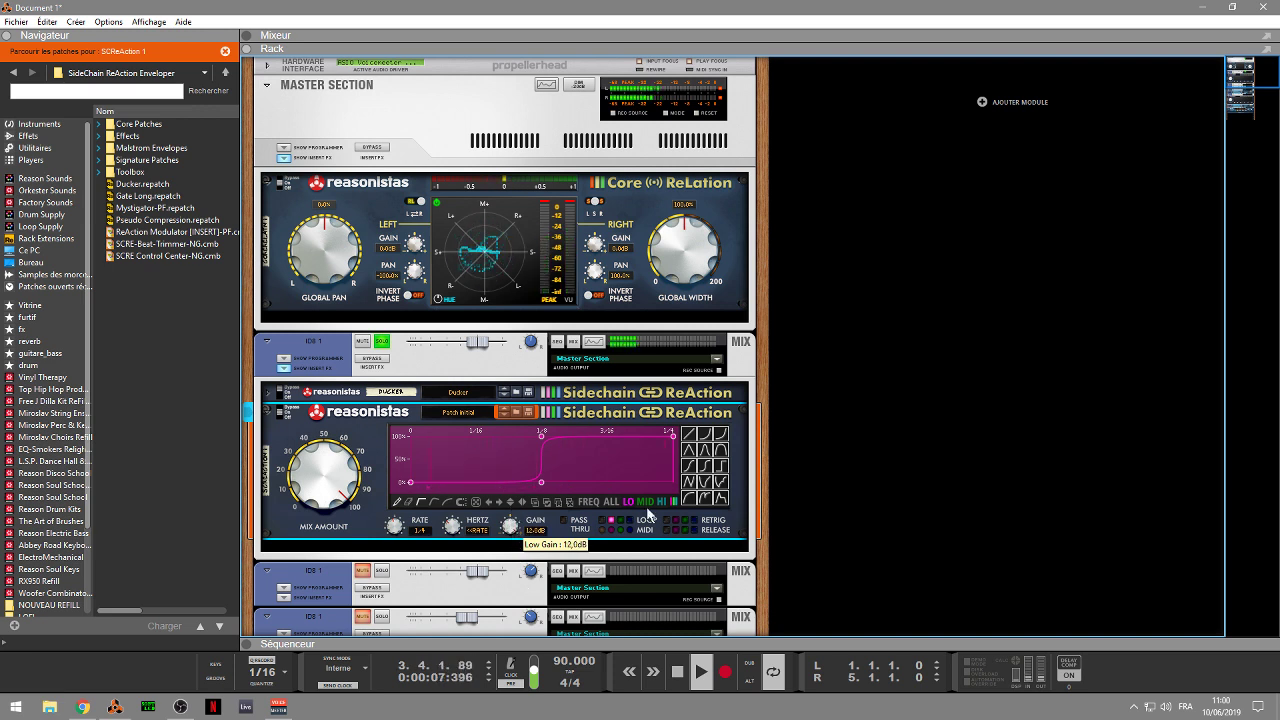
left_click(645, 503)
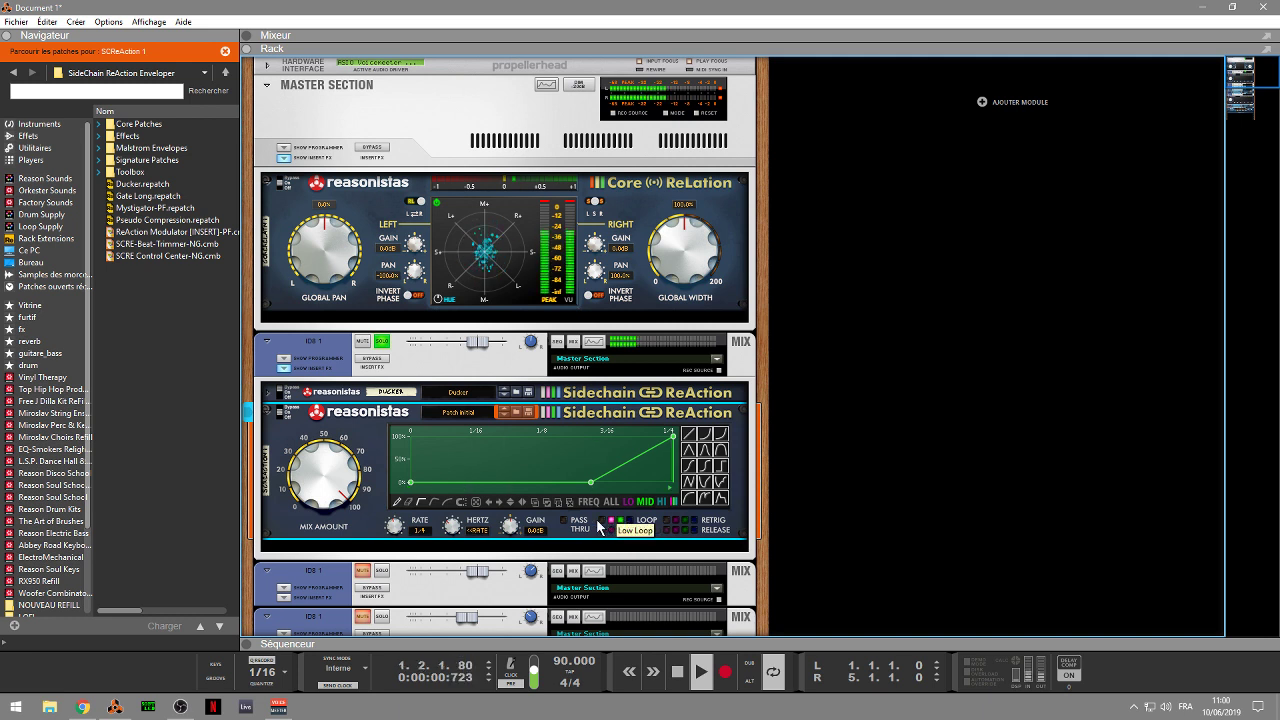
mouse_move(511, 531)
left_mouse_down()
mouse_move(507, 511)
mouse_move(510, 534)
left_mouse_up()
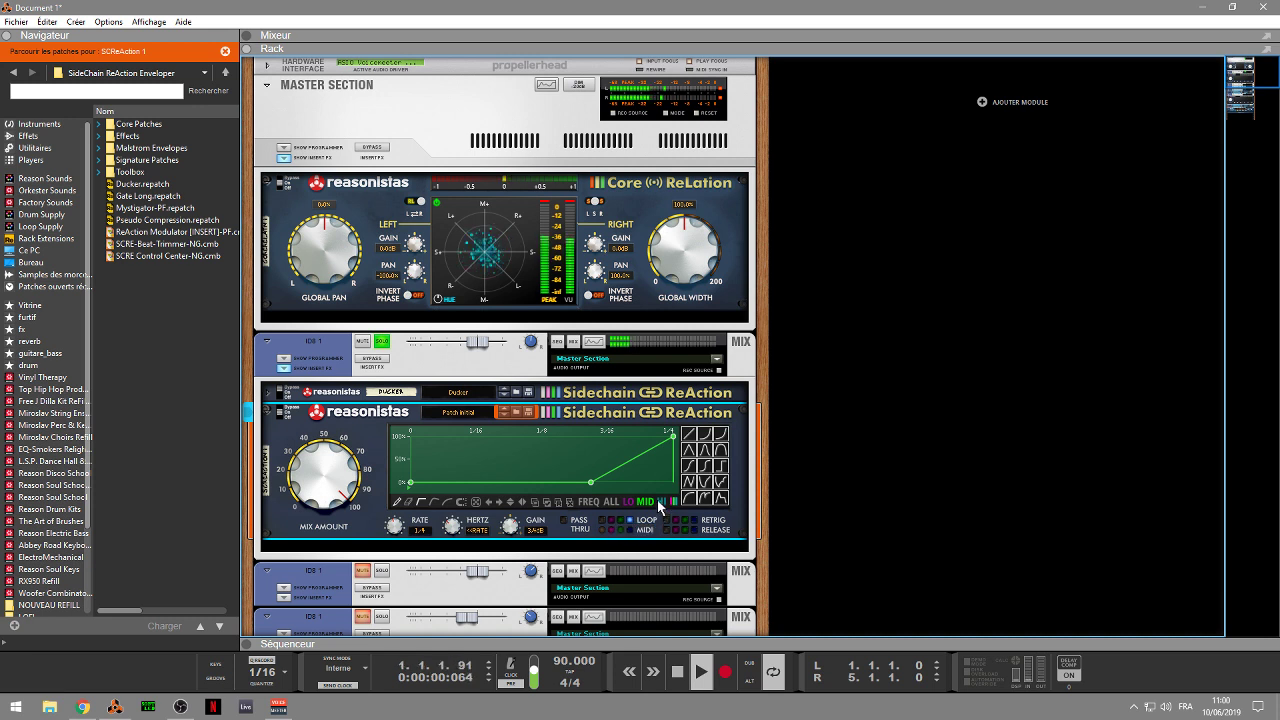
- Set the Hi band's gain to 6.4 dB and its rate to 1/8T, and enable the Mid and Low loops
left_click(660, 502)
left_click_drag(512, 528, 510, 516)
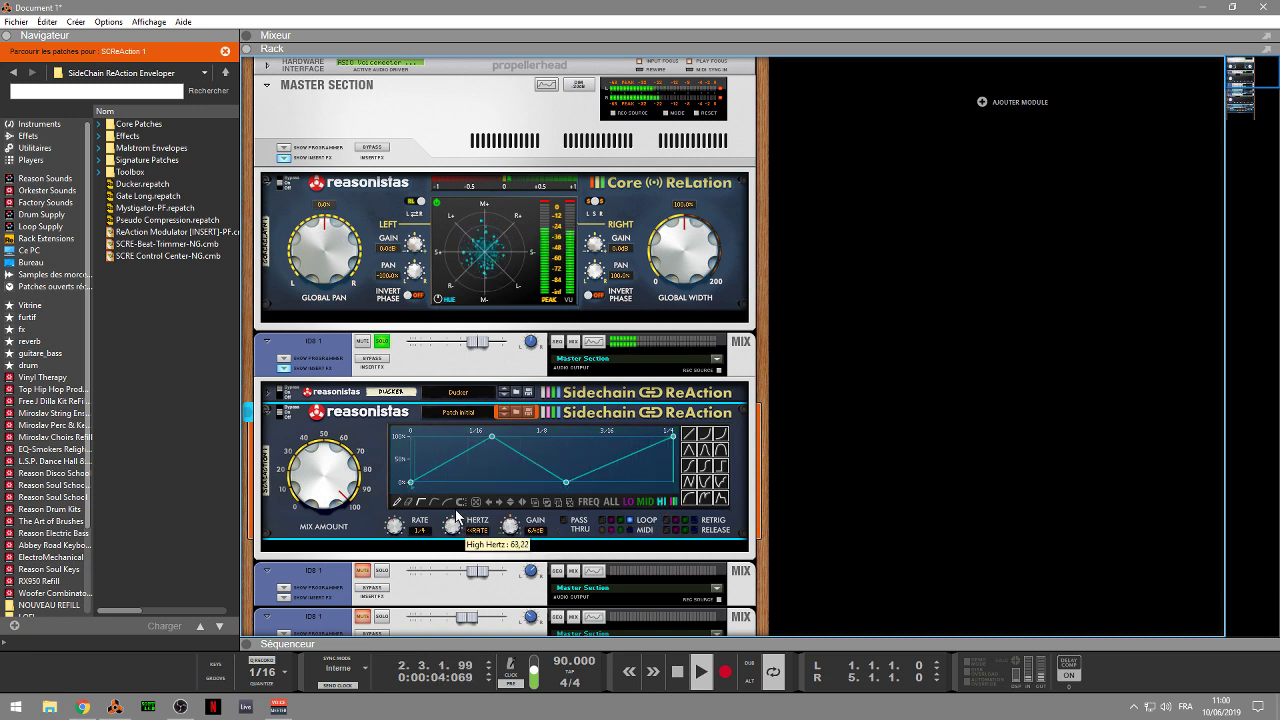
left_click_drag(396, 530, 391, 534)
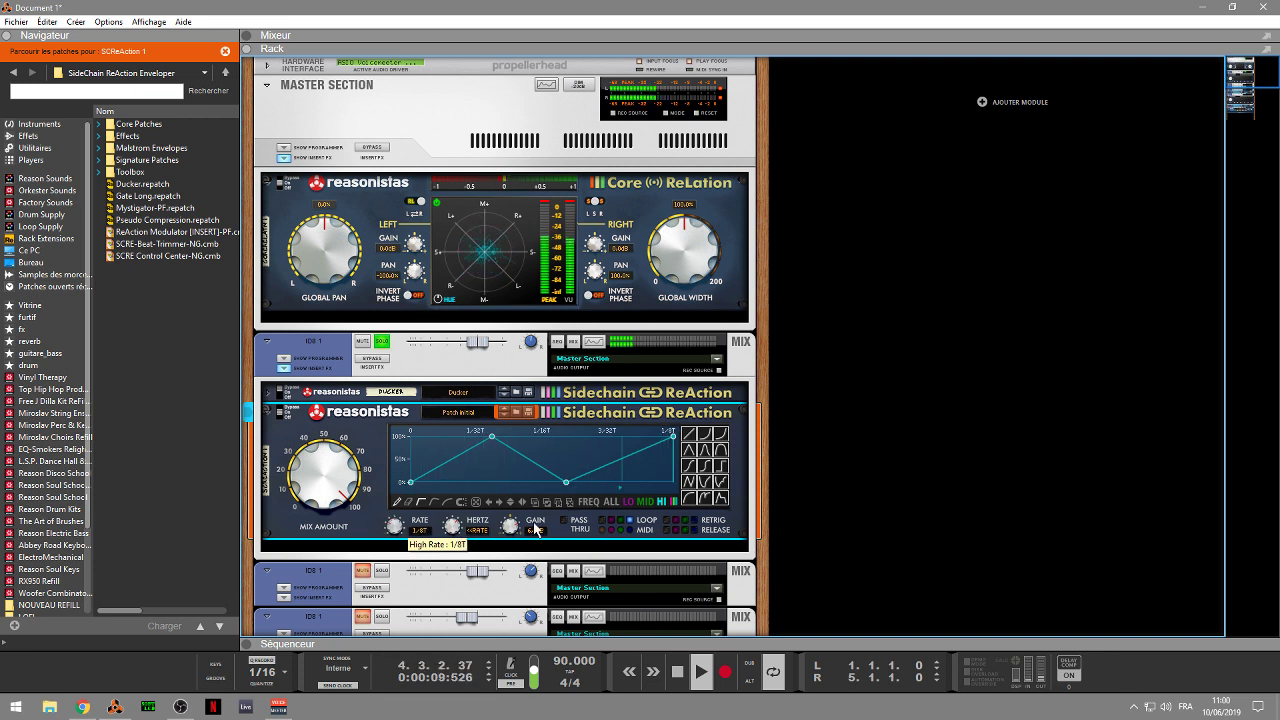
left_click(622, 521)
left_click(612, 521)
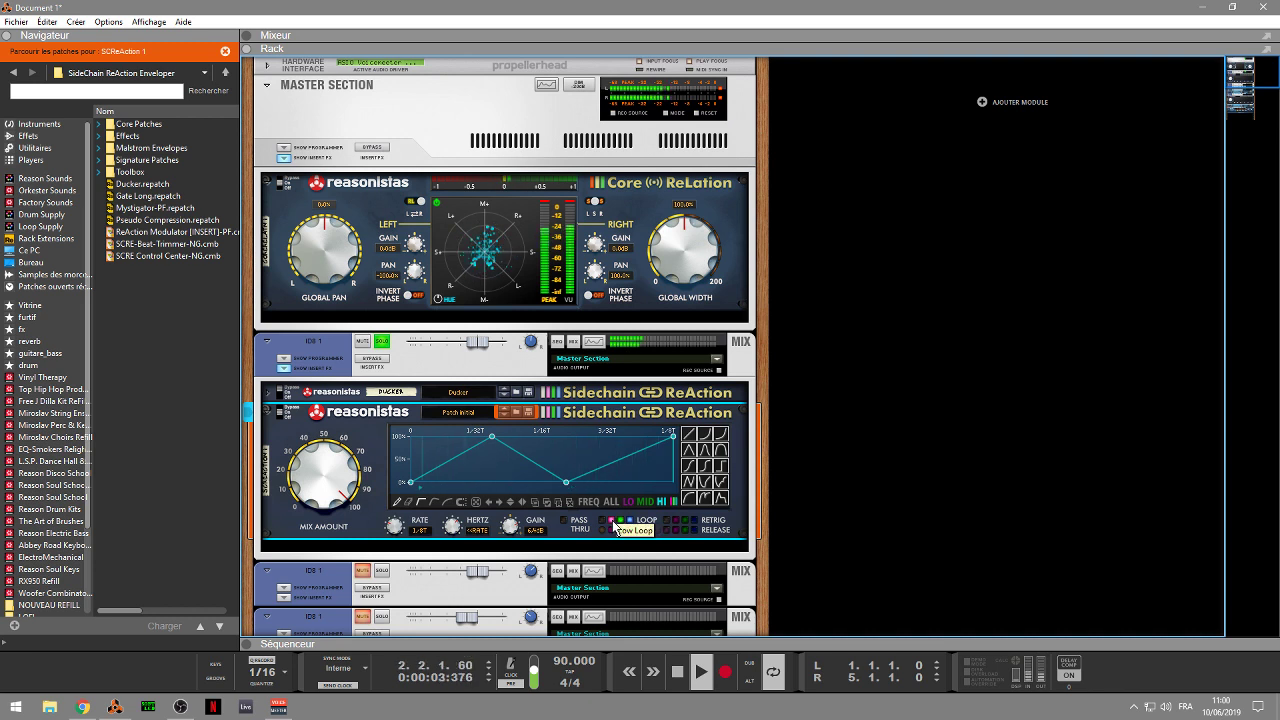
- Compare the gains of the Hi, Mid and Lo bands and raise the Mid band's gain to about 7 dB
mouse_move(512, 533)
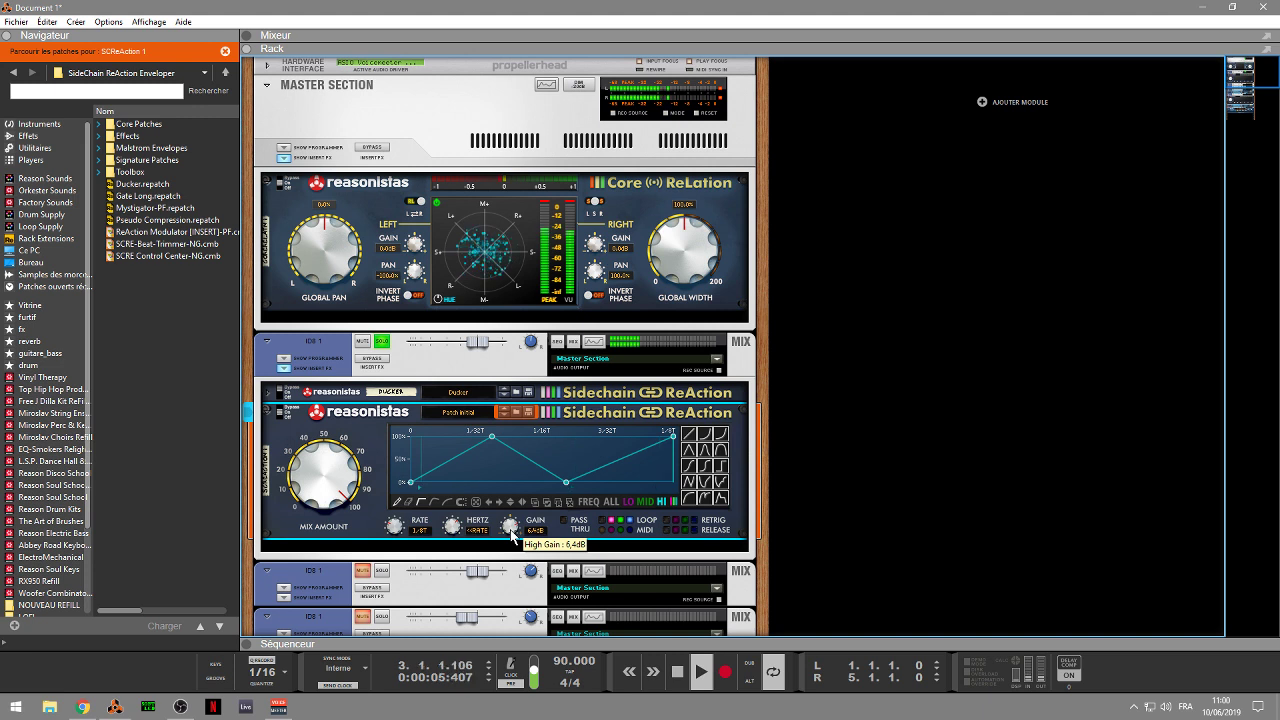
left_click(647, 502)
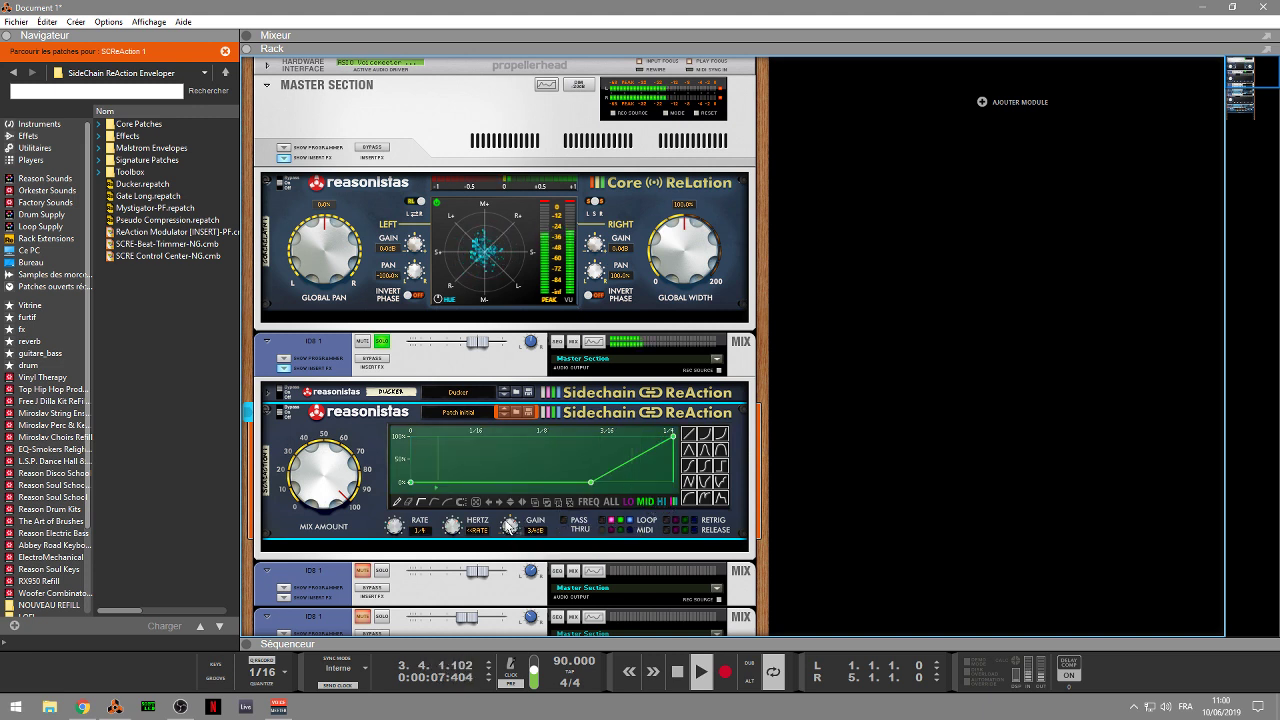
left_click(628, 502)
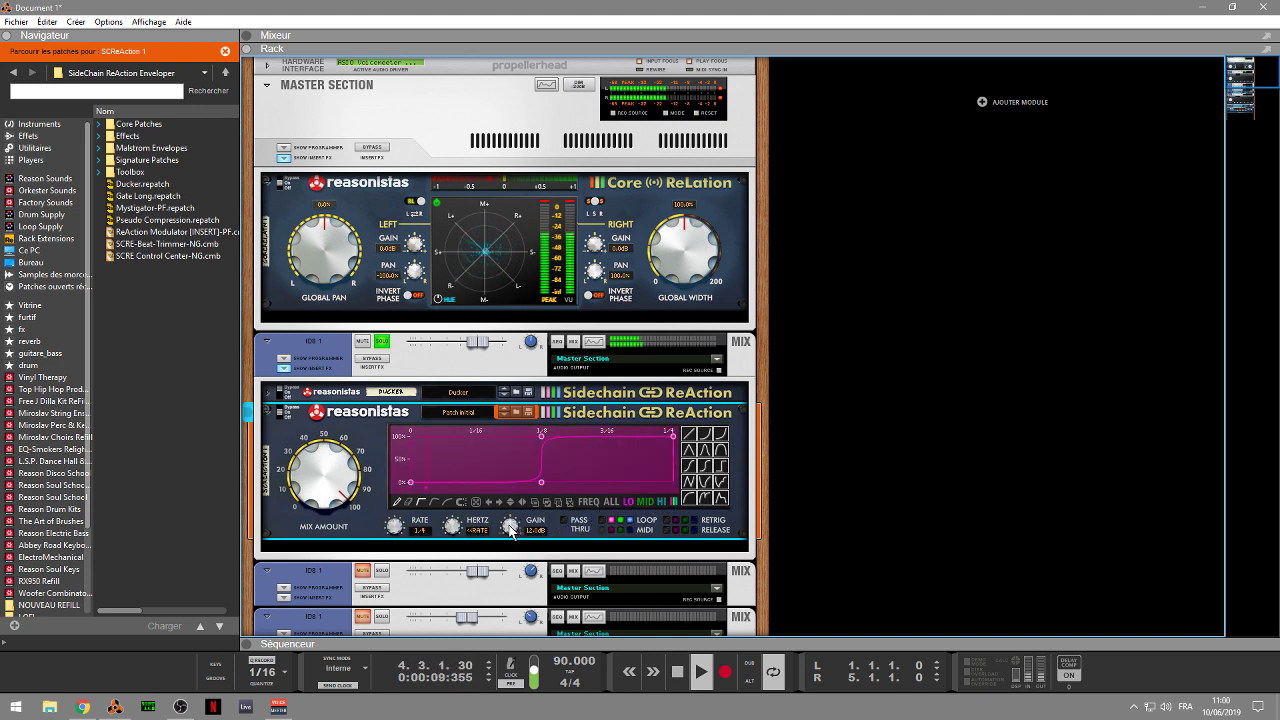
left_click(643, 505)
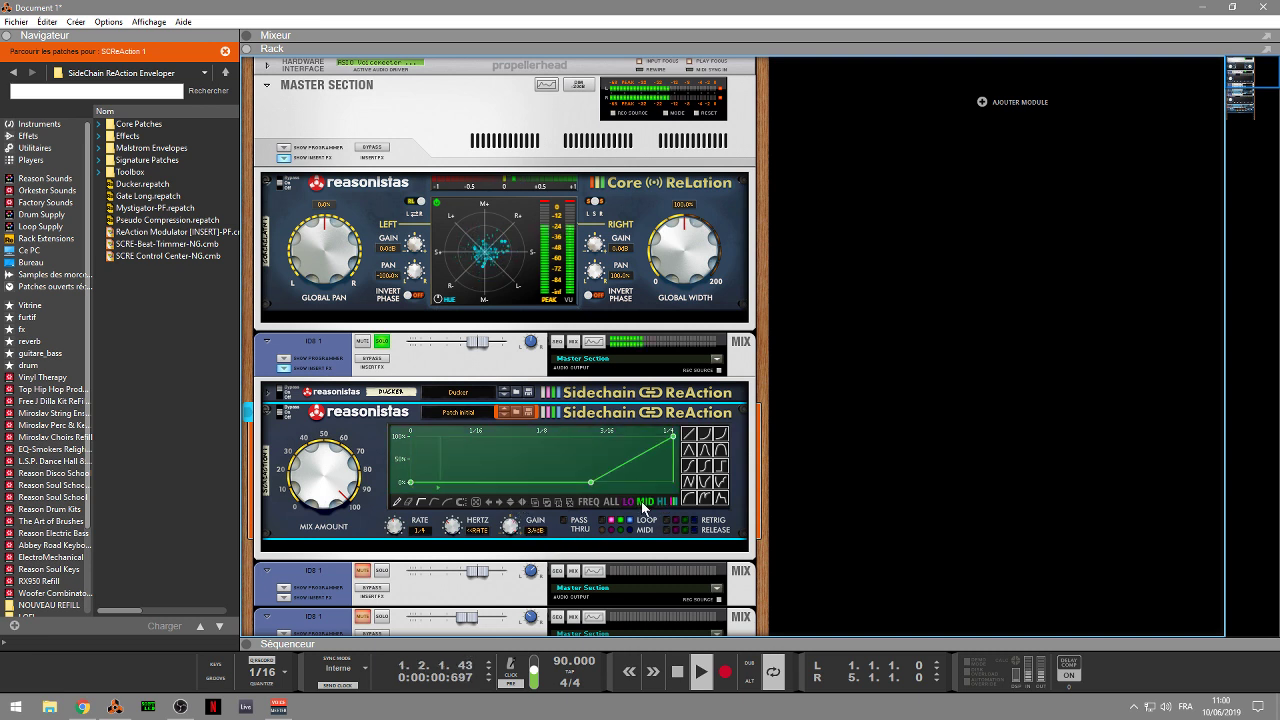
left_click_drag(513, 530, 513, 524)
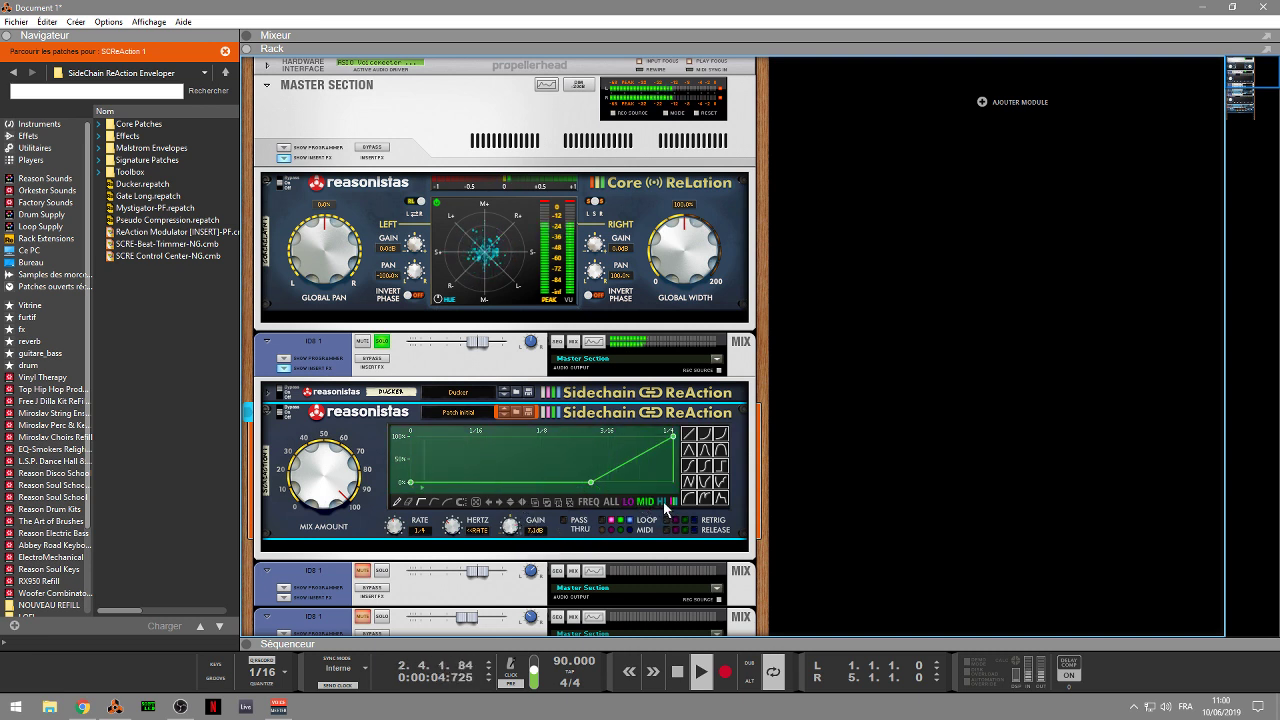
- Restart playback and listen to the High, Mid and Low loops one at a time
key("space")
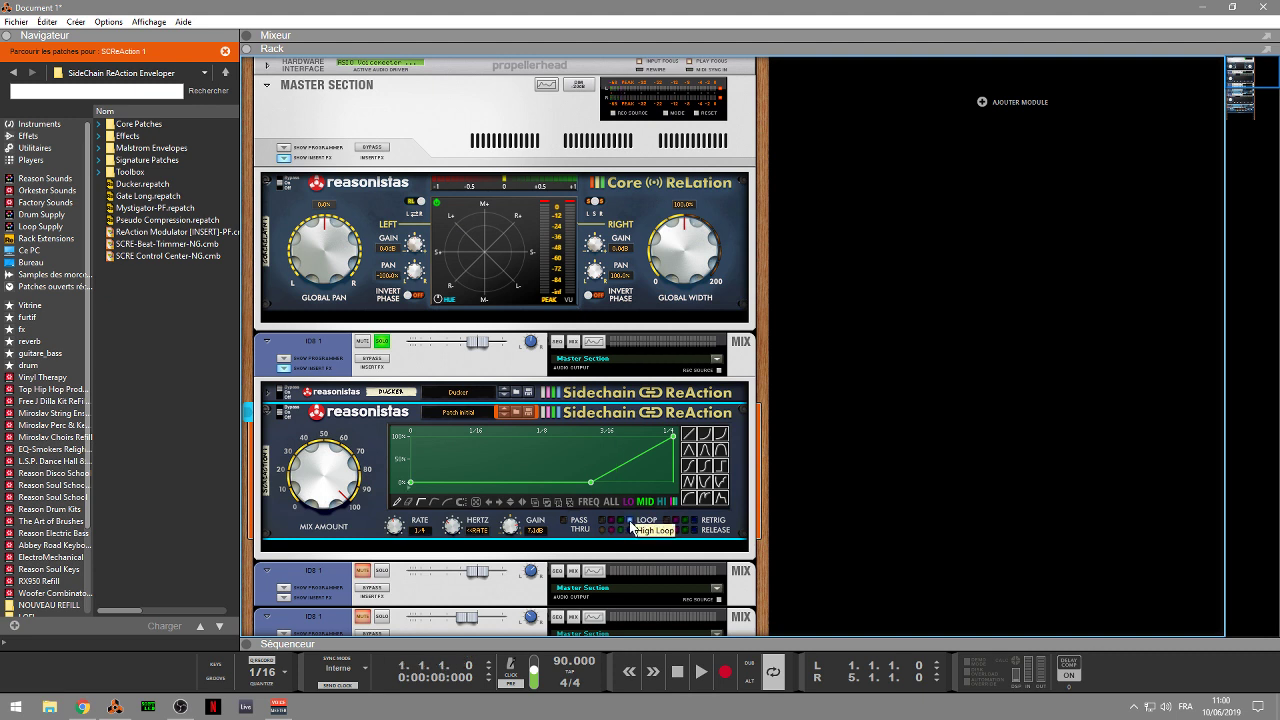
key("space")
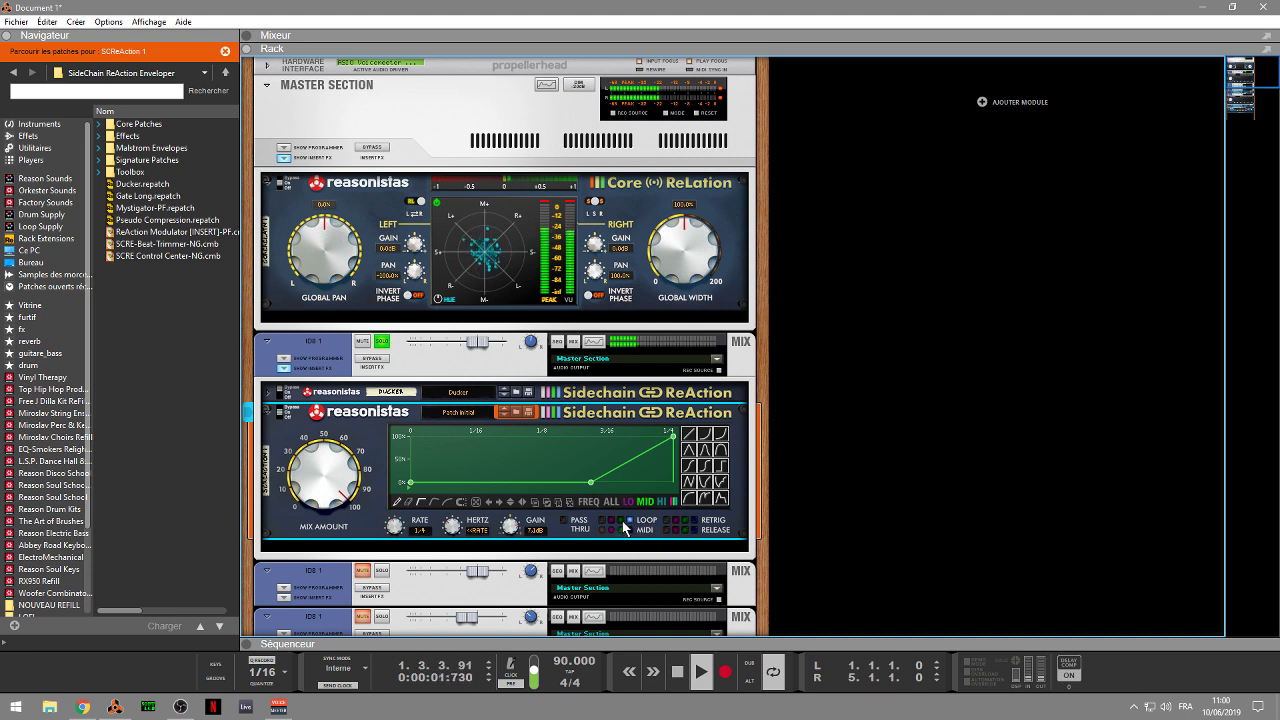
left_click(619, 521)
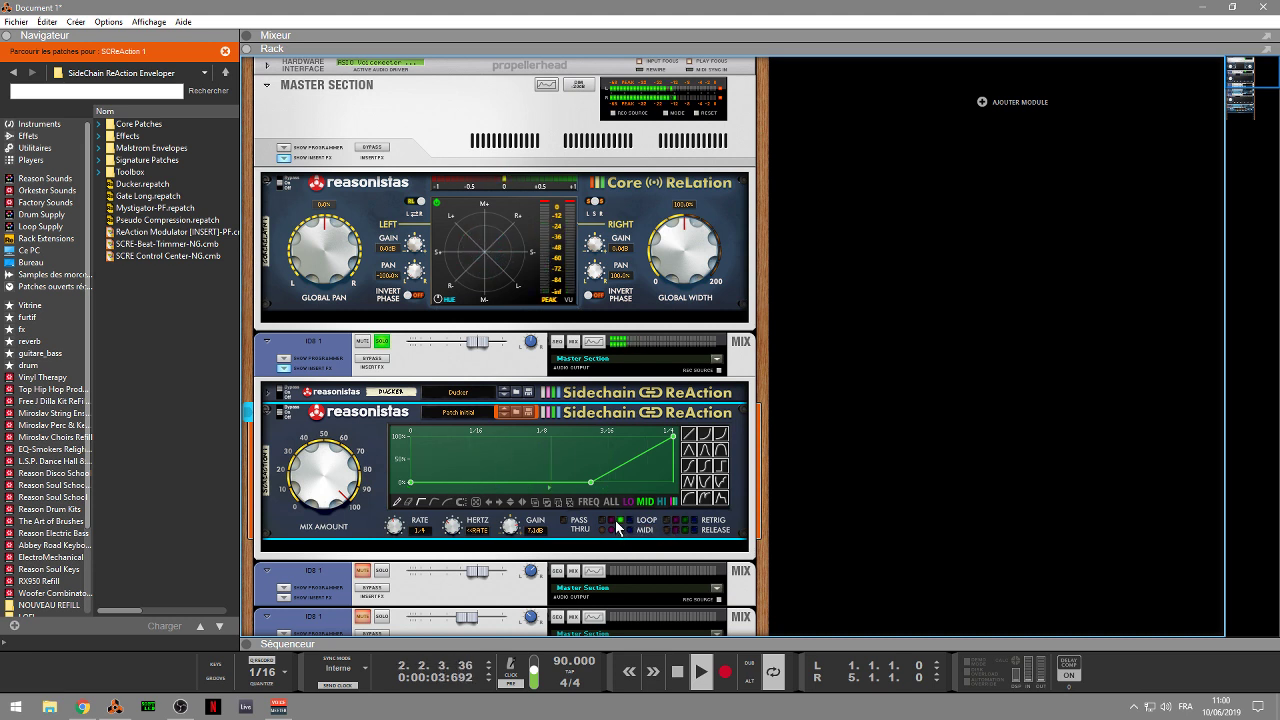
left_click(611, 521)
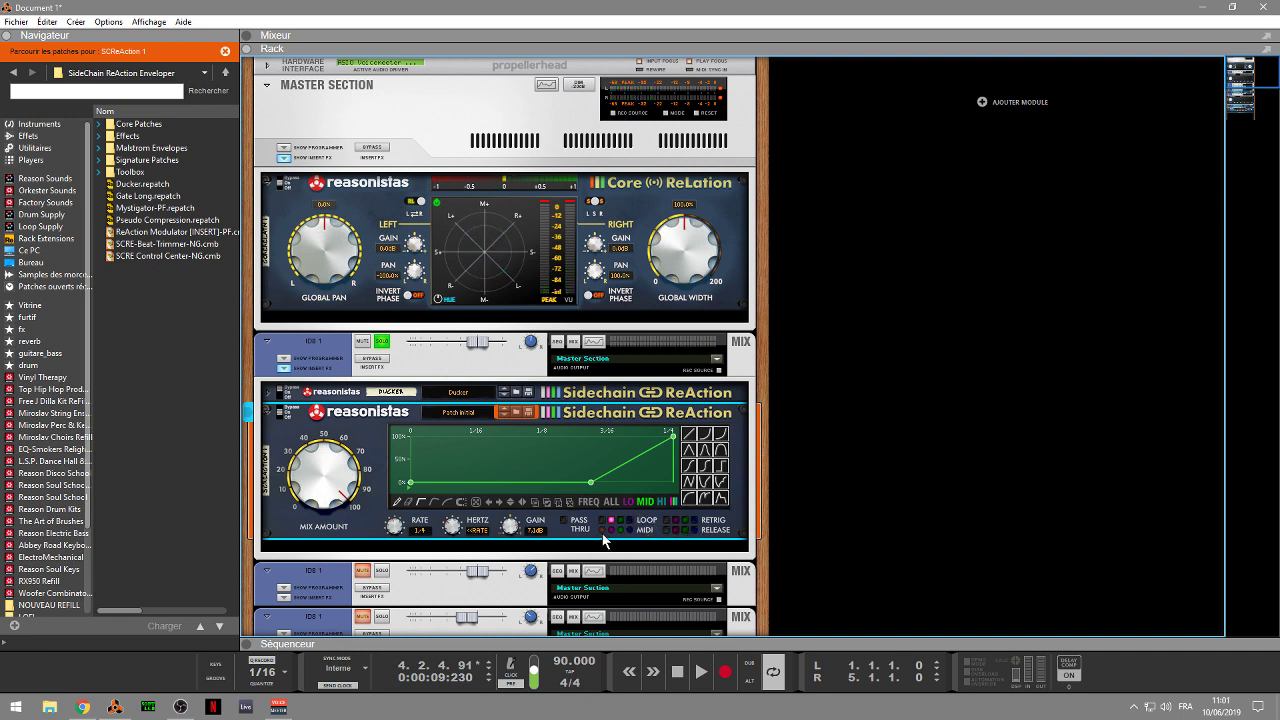
- Try adding a Kong Drum Designer to the rack and patching pad 1's gate output to Sidechain ReAction's All-Band gate input
key("Tab")
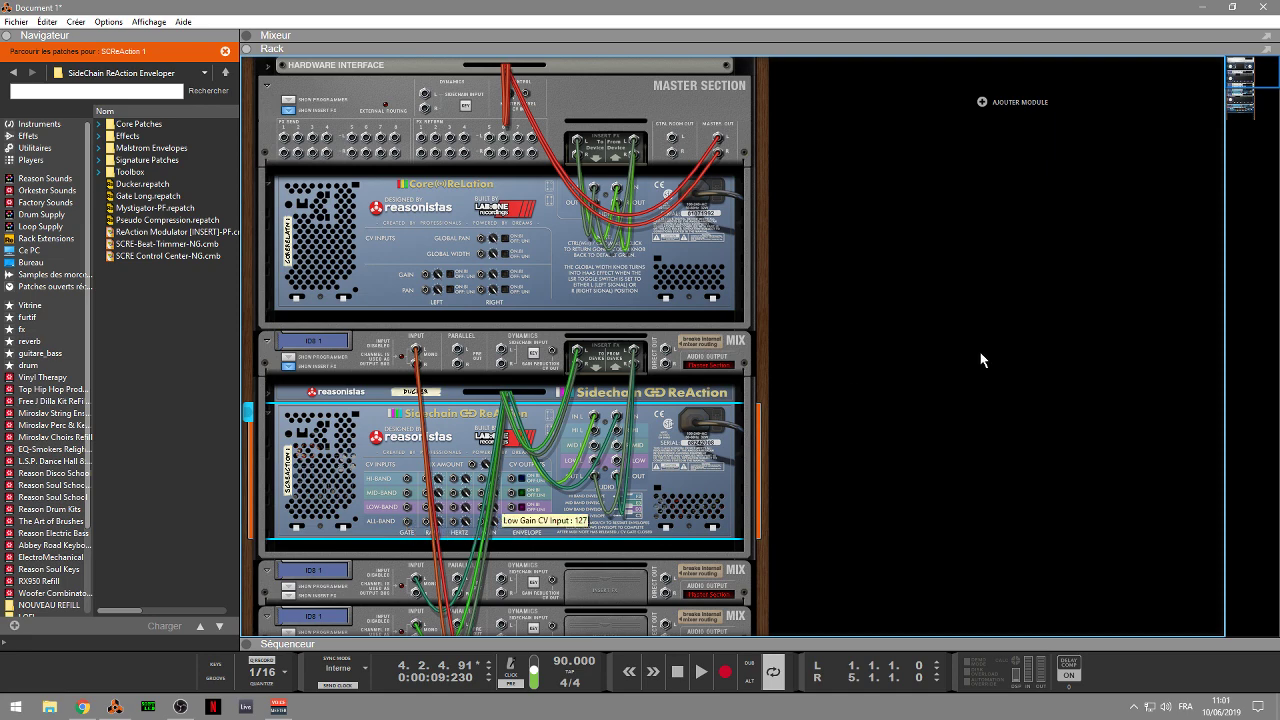
left_click_drag(1240, 84, 1239, 145)
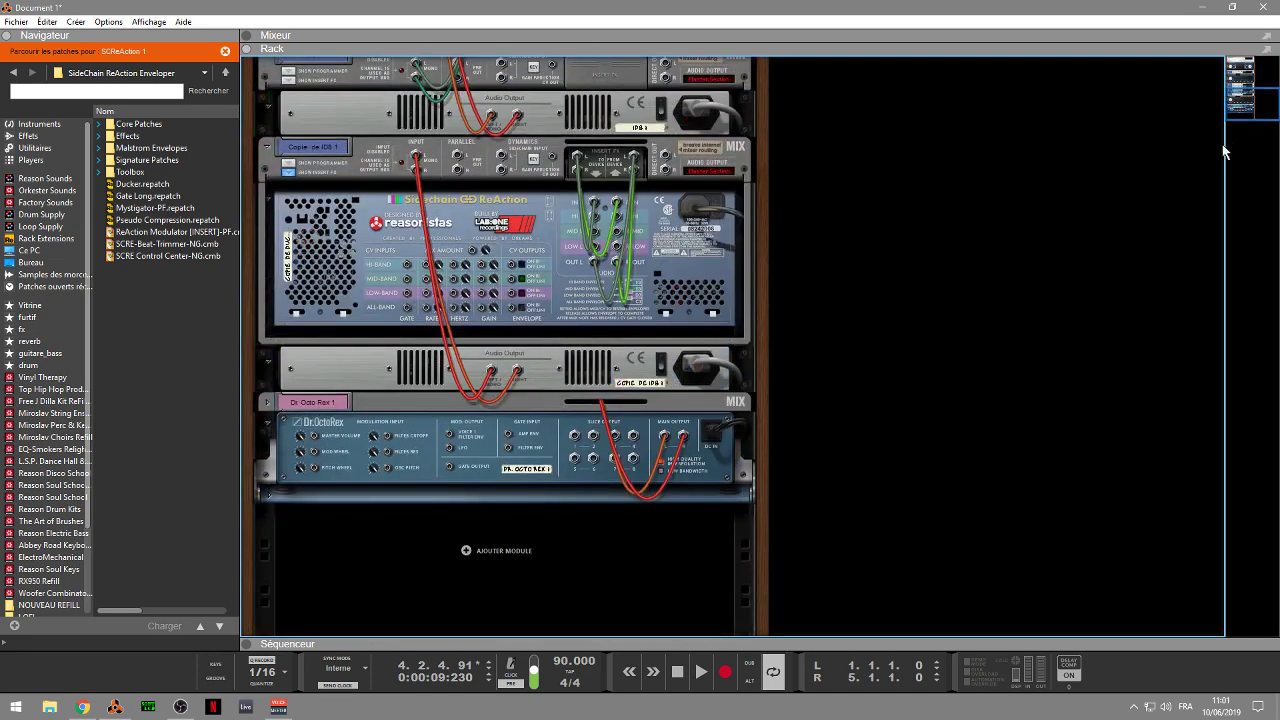
left_click(38, 124)
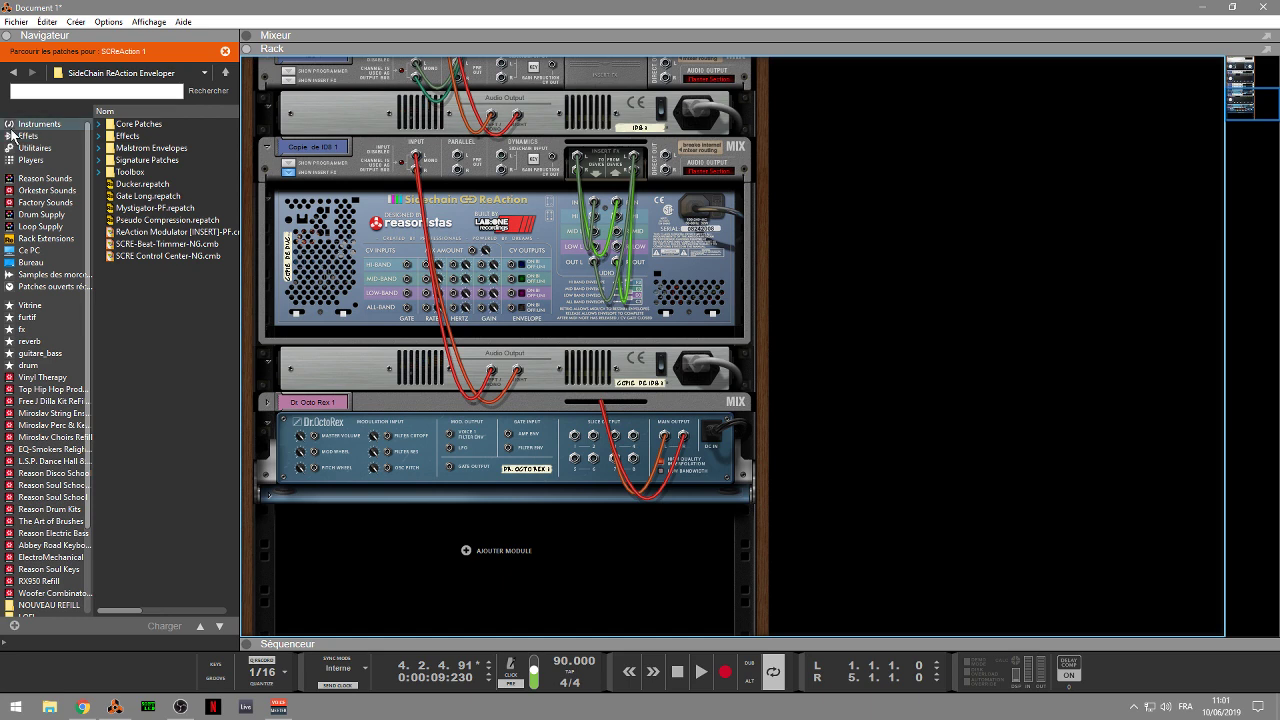
left_click_drag(165, 140, 505, 352)
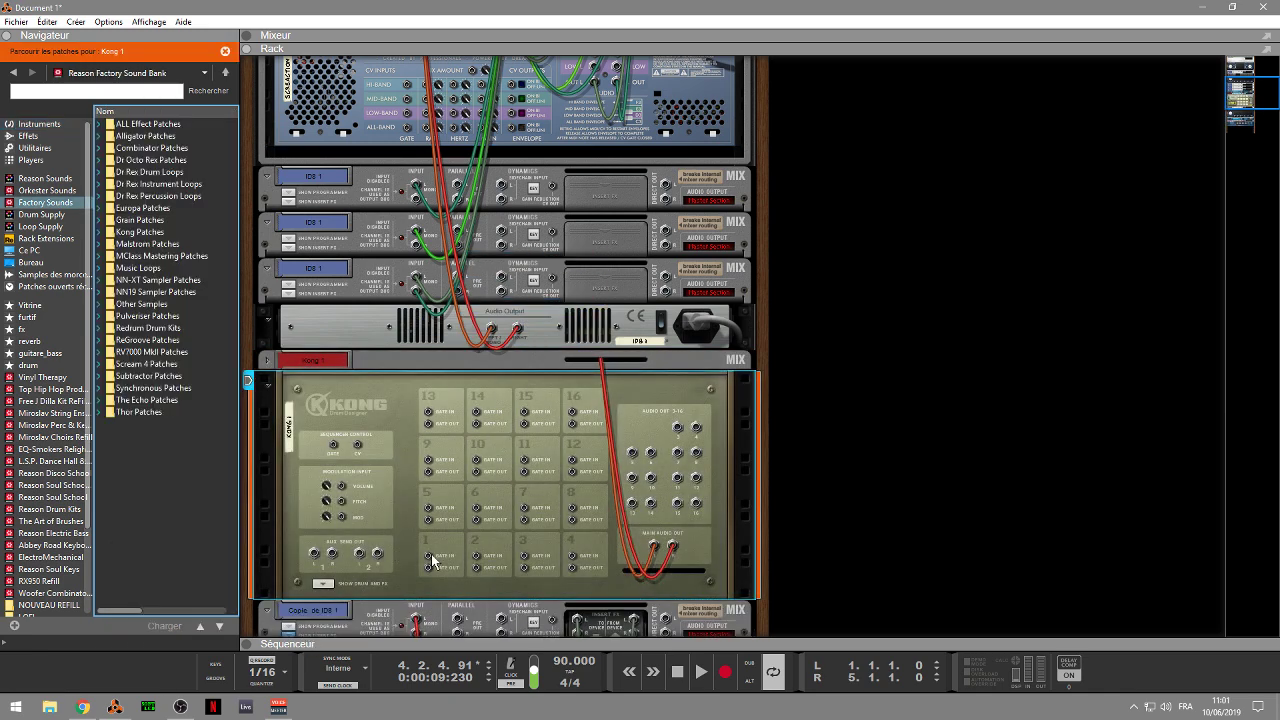
left_click_drag(430, 572, 405, 126)
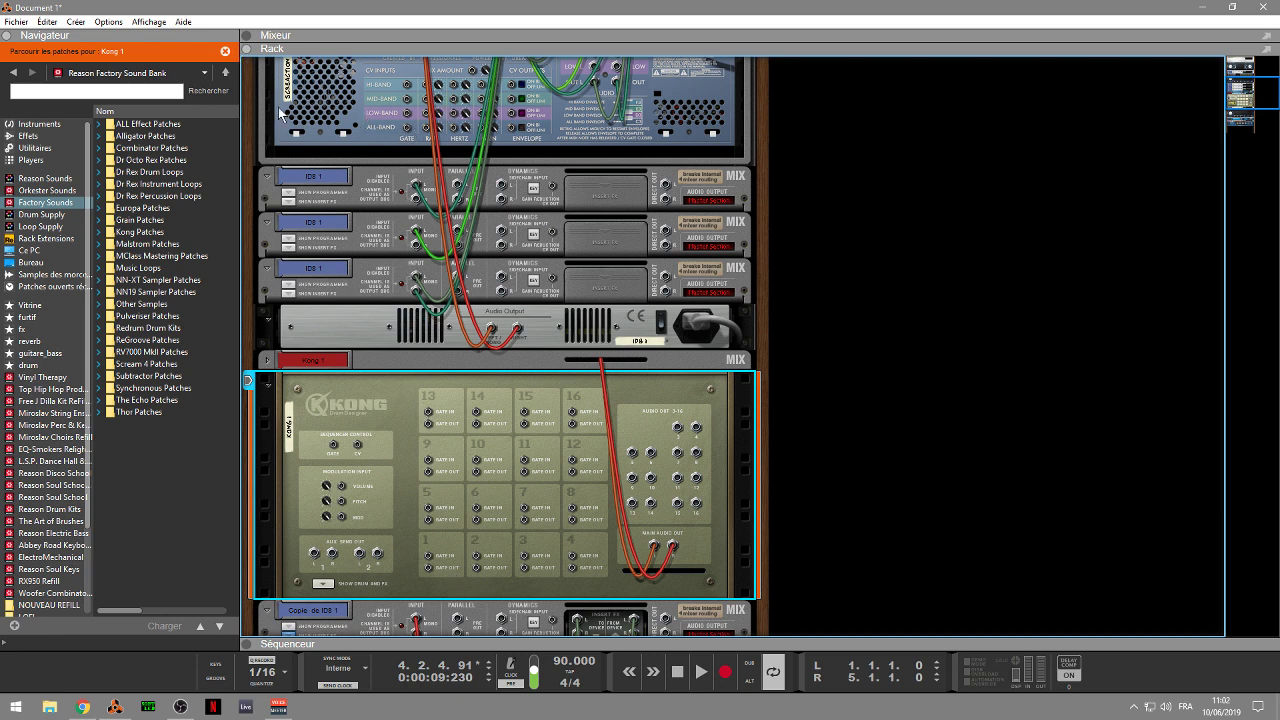
- Return to the rack's front side and enable Sidechain ReAction's Mid and High loops during playback
key("Tab")
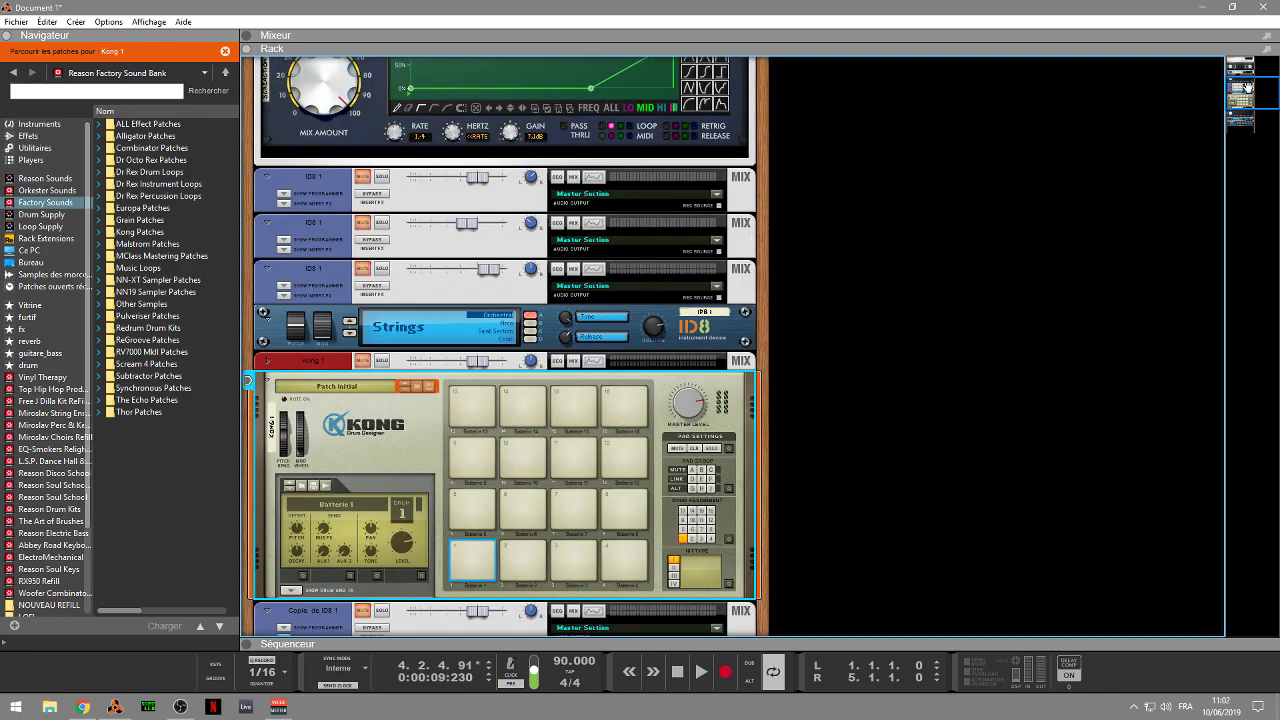
scroll(1090, 178, "up", 5)
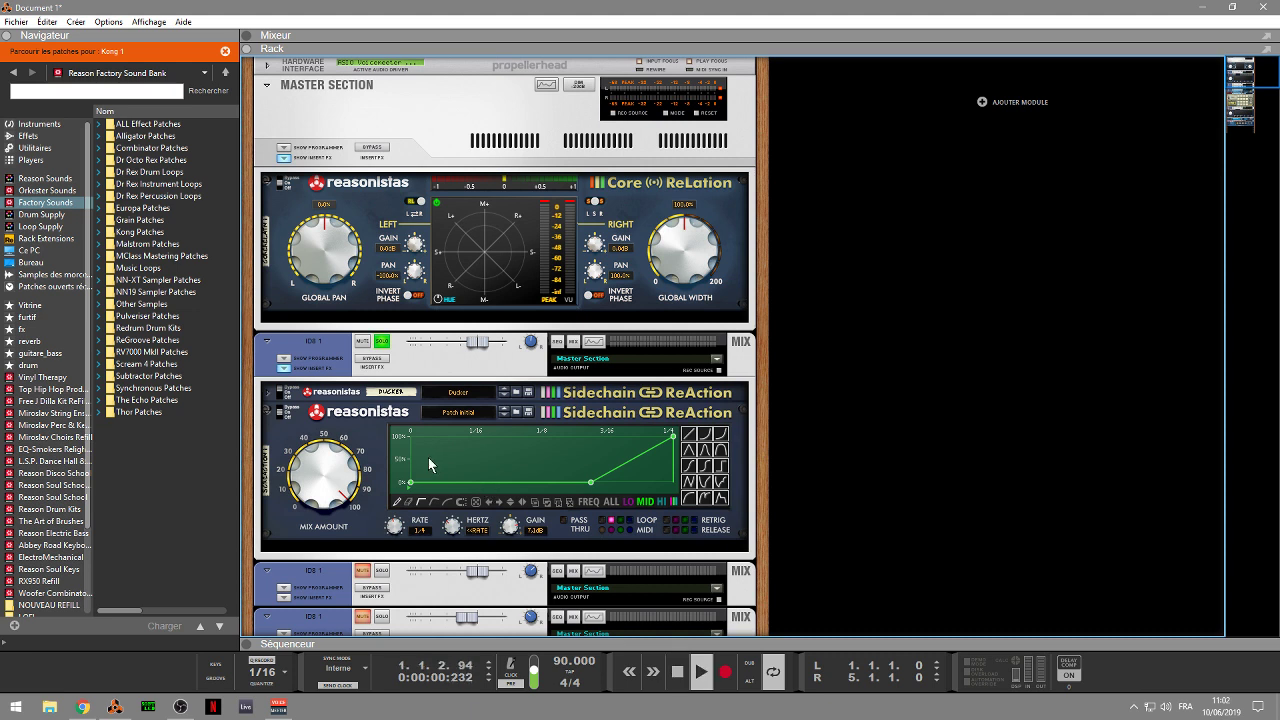
left_click(629, 527)
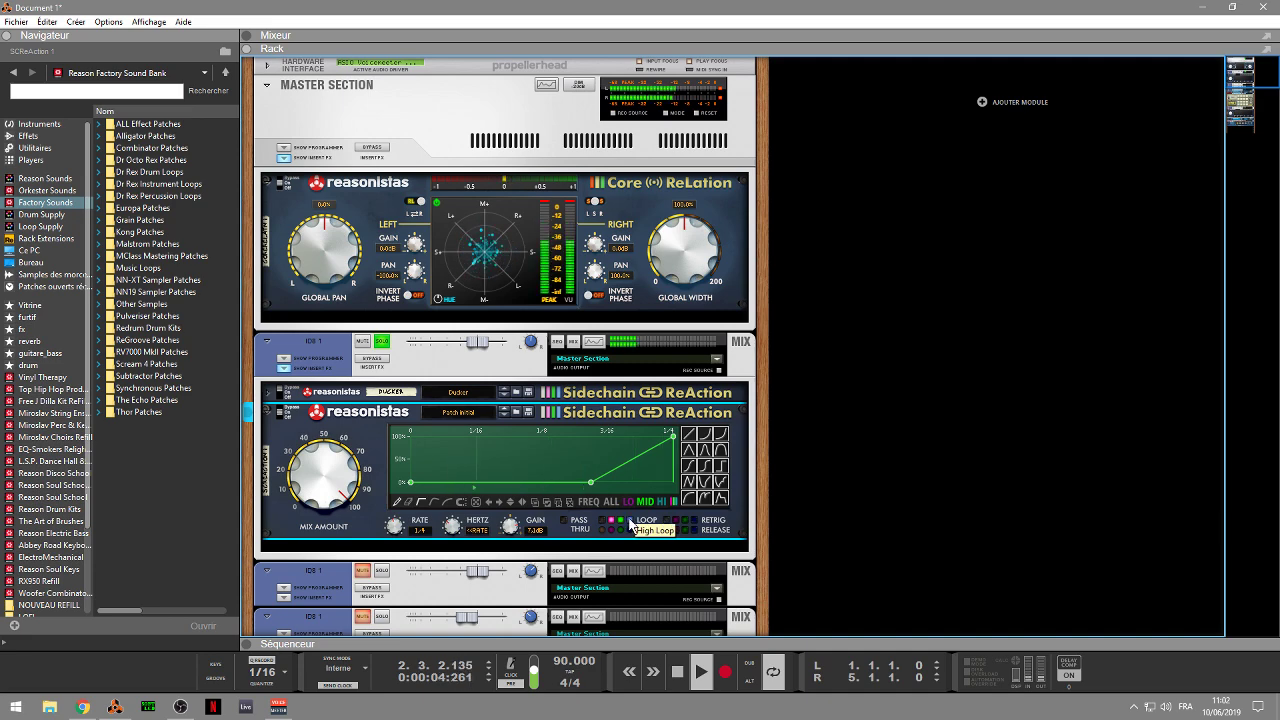
- Replace the Kong with a Redrum drum machine below the ID8
left_click_drag(1241, 76, 1239, 102)
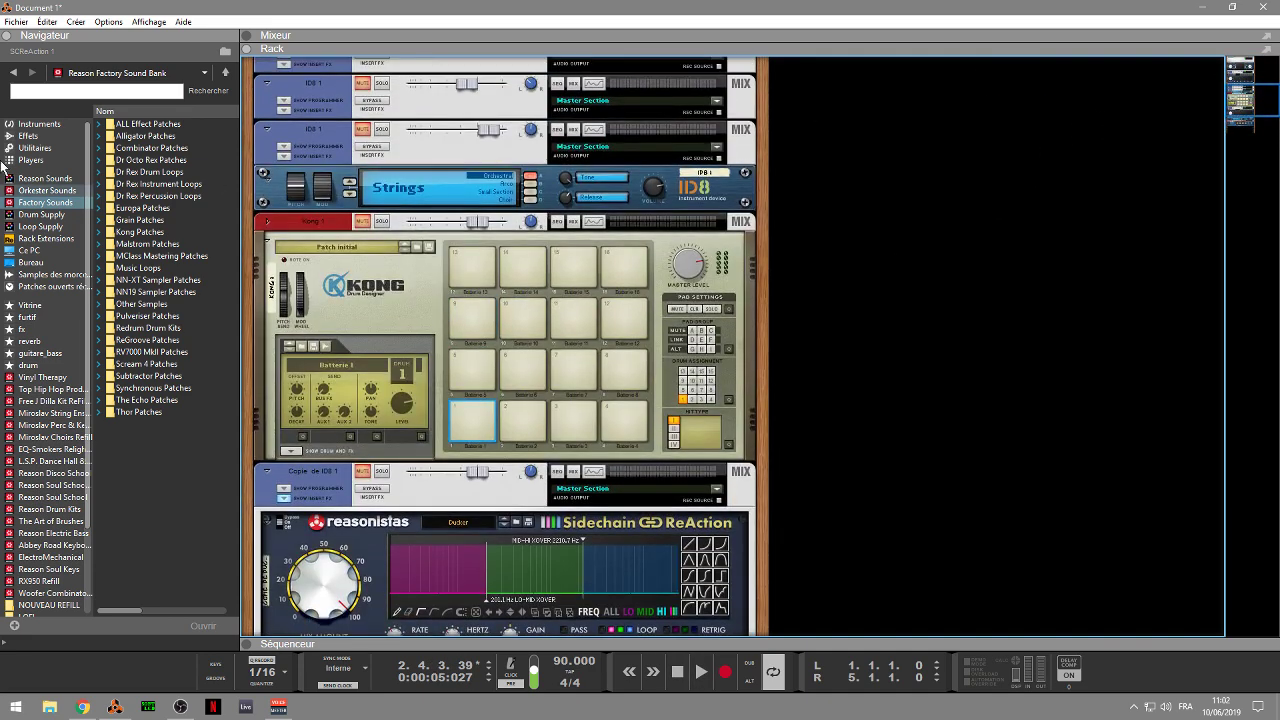
left_click(38, 124)
left_click(160, 195)
left_click_drag(160, 195, 405, 323)
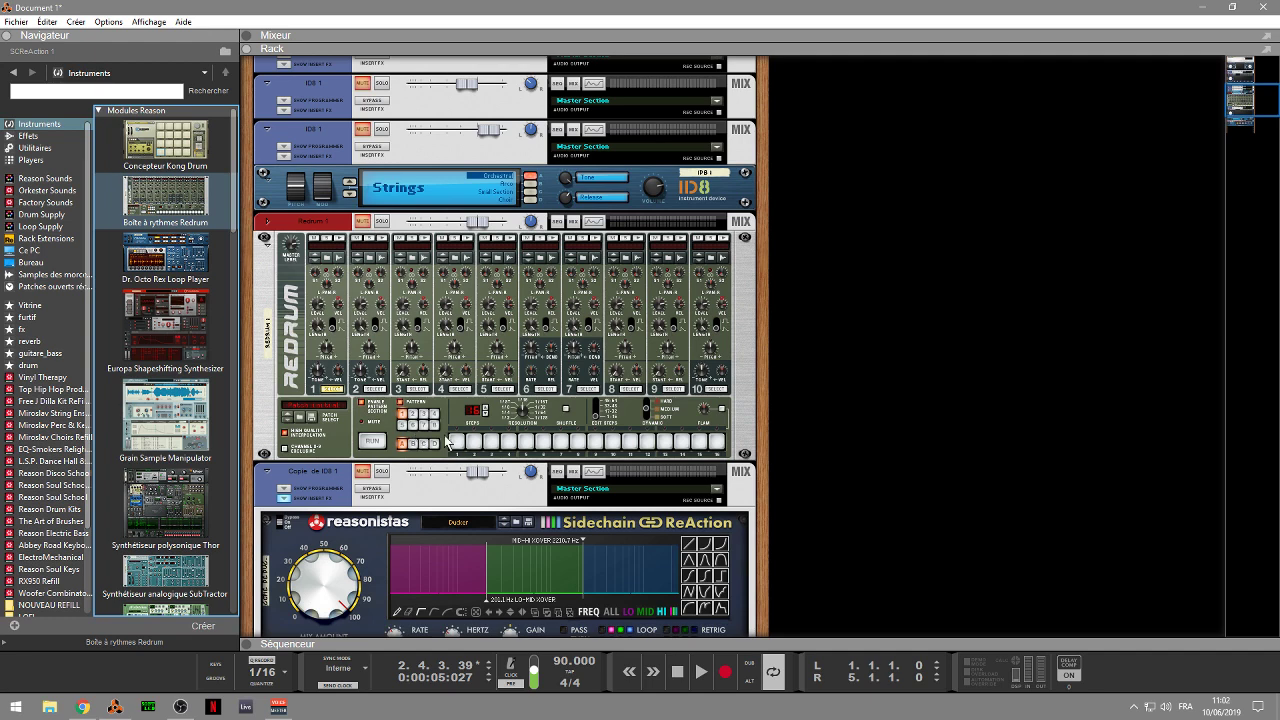
- Program Redrum channel 1 to trigger on steps 1, 5, 9 and 13, and run the pattern briefly
left_click(459, 442)
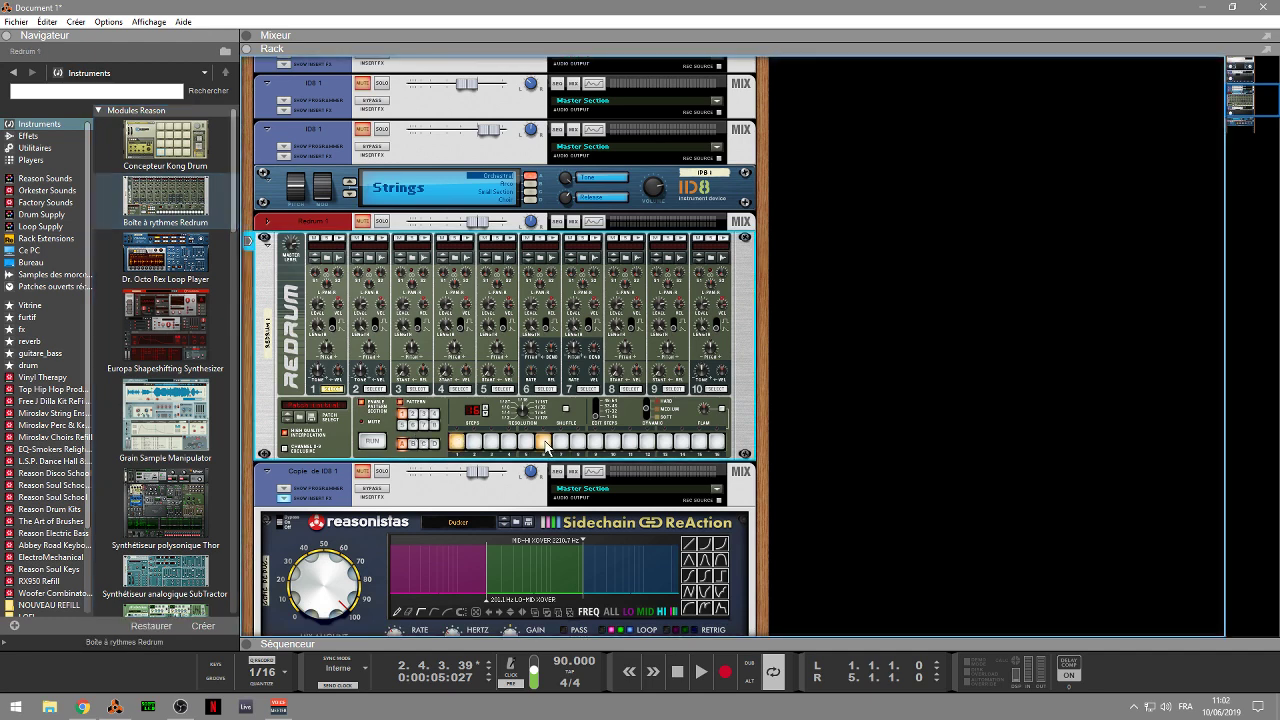
left_click(543, 442)
left_click(594, 443)
key("space")
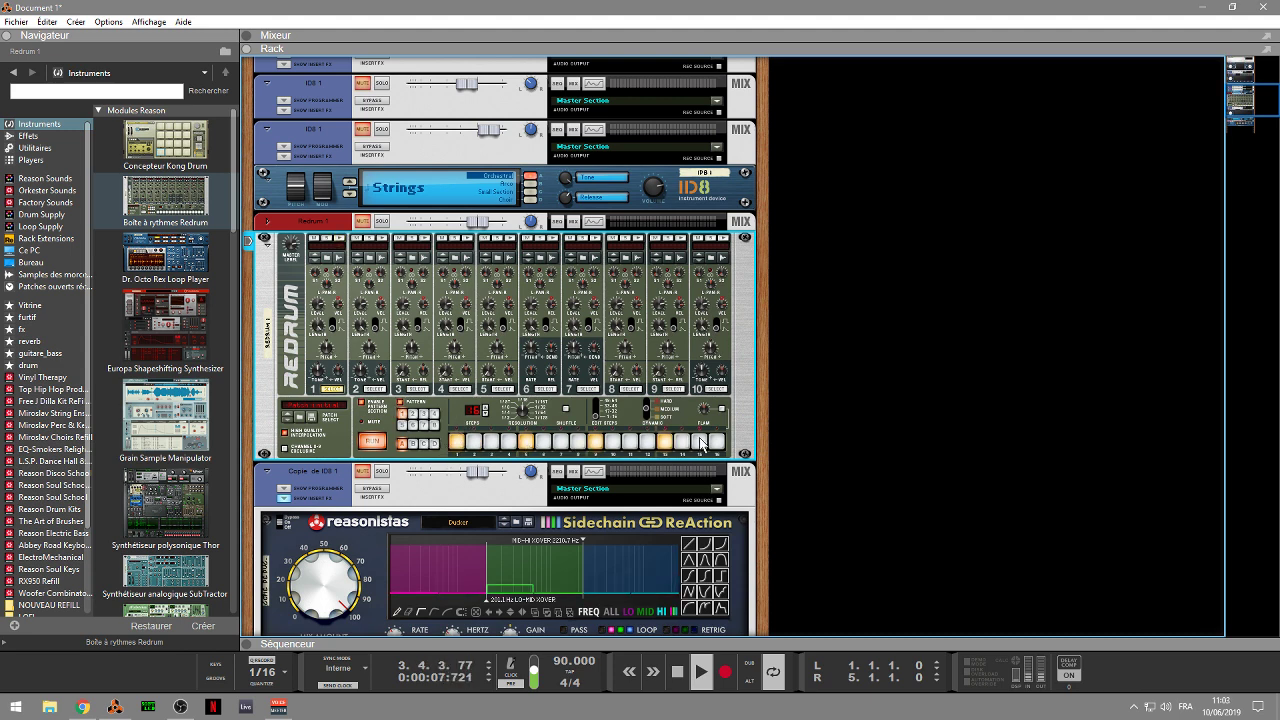
key("space")
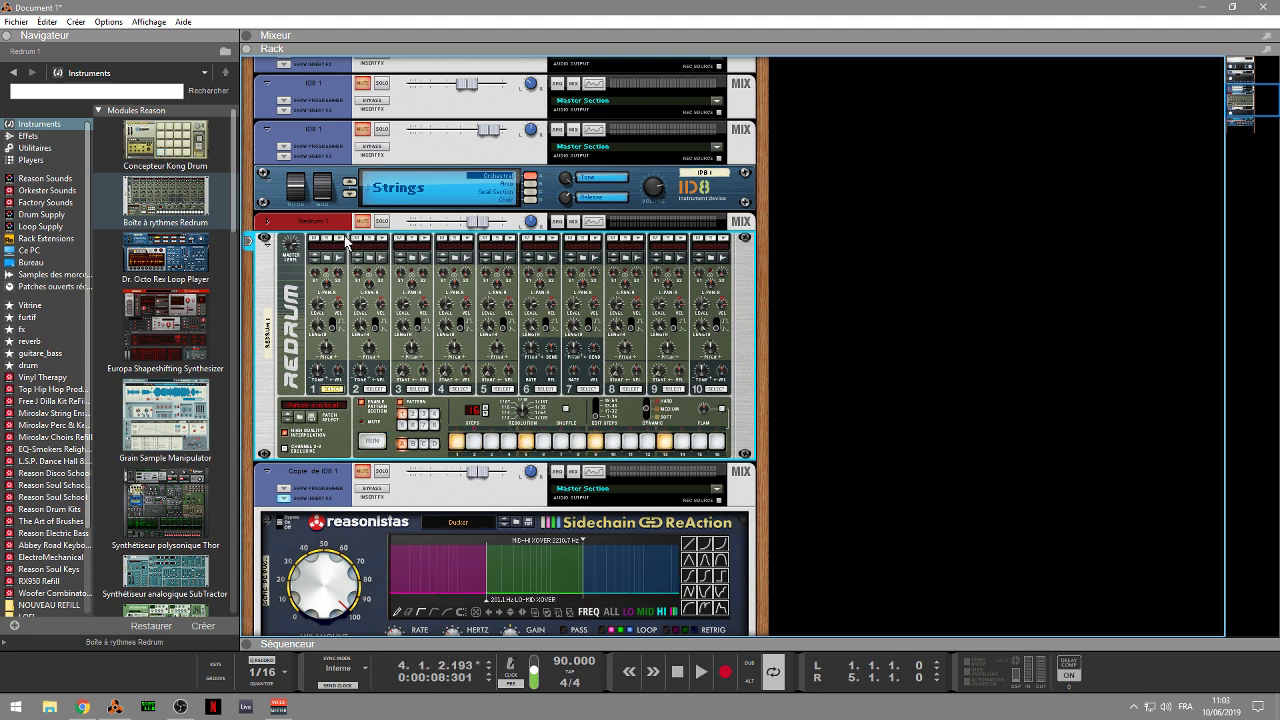
- On the rack's rear side, patch Redrum channel 1's gate output to the first Sidechain ReAction's All-Band gate input
key("Tab")
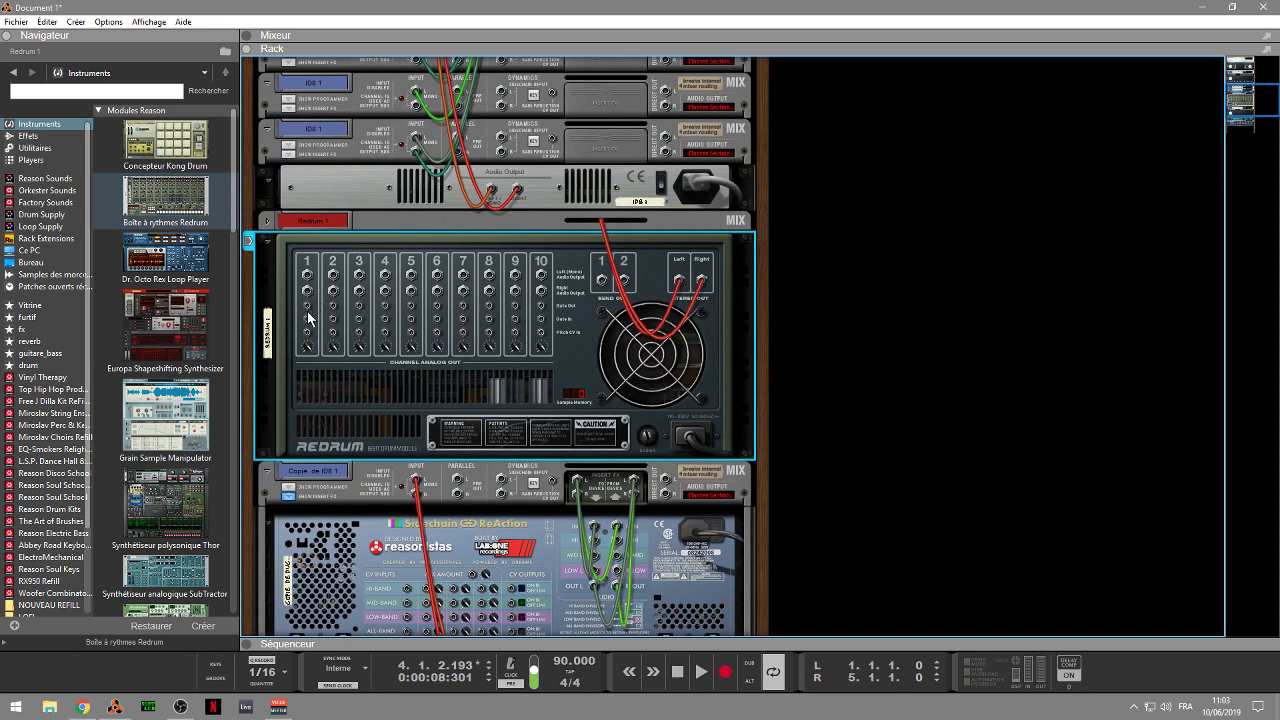
left_click_drag(307, 307, 407, 190)
key("Tab")
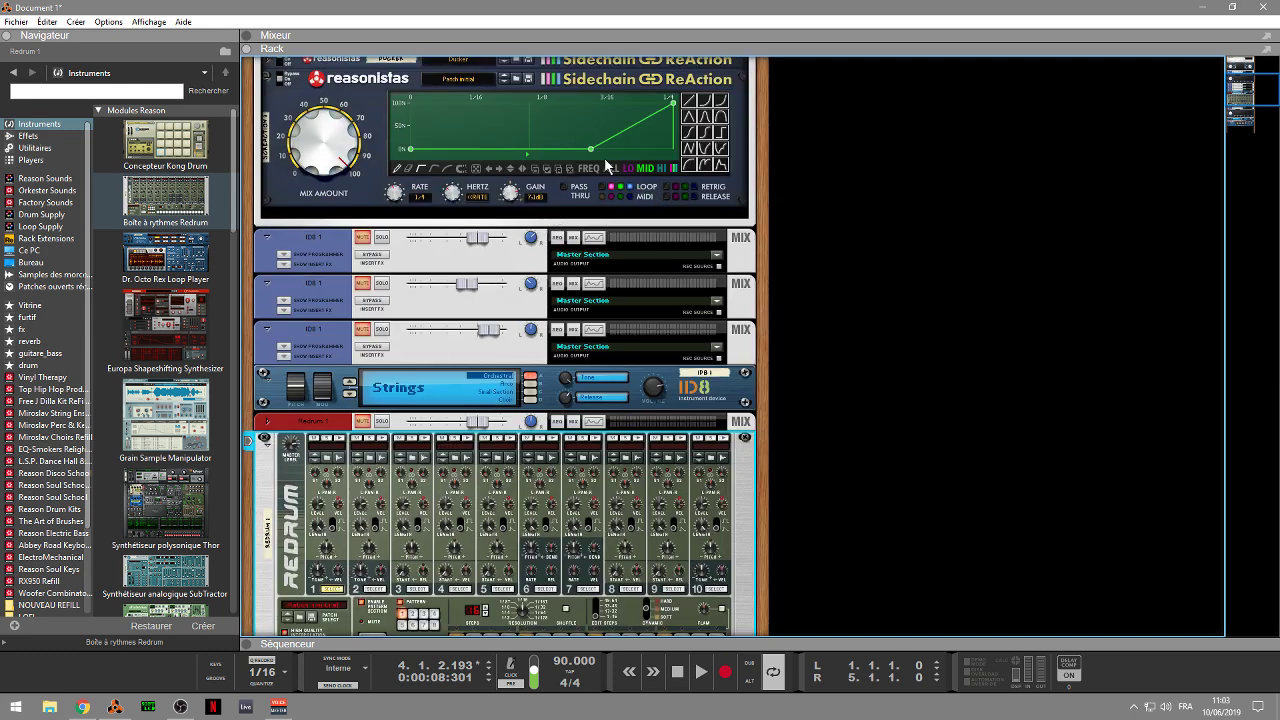
- Show Sidechain ReAction's All envelope and play the loop alongside the Redrum pattern
left_click(609, 168)
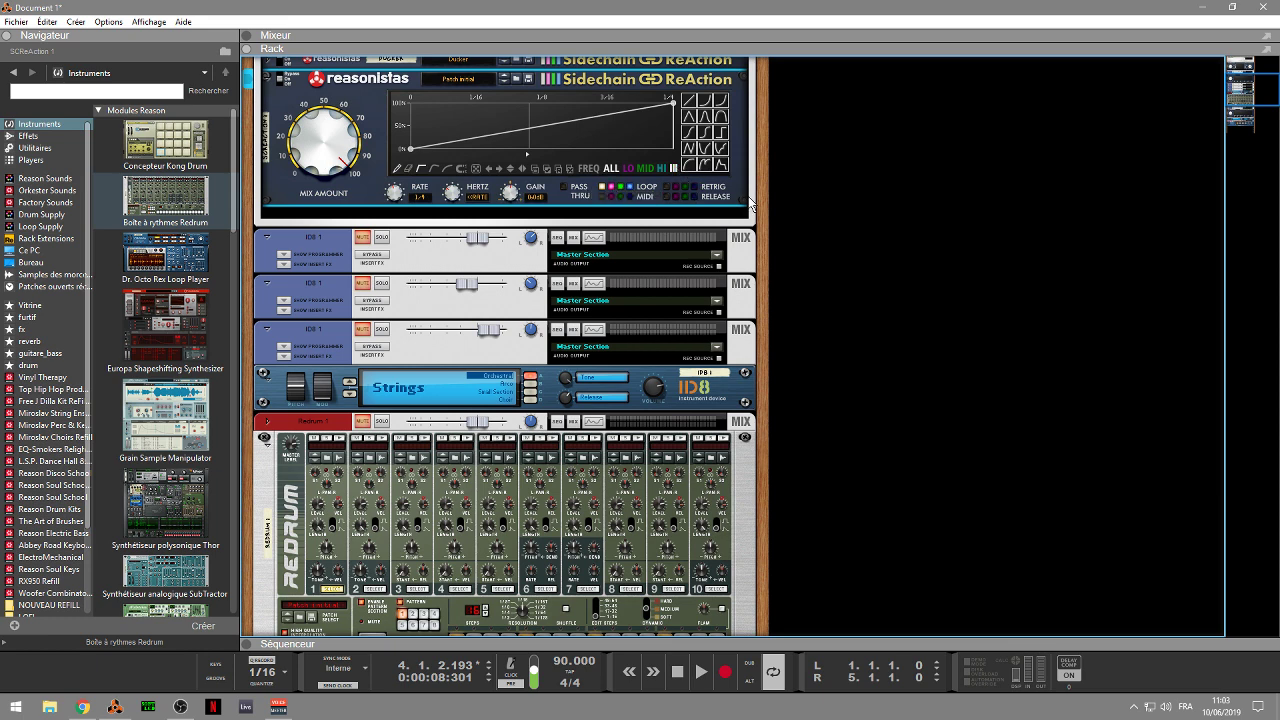
key("space")
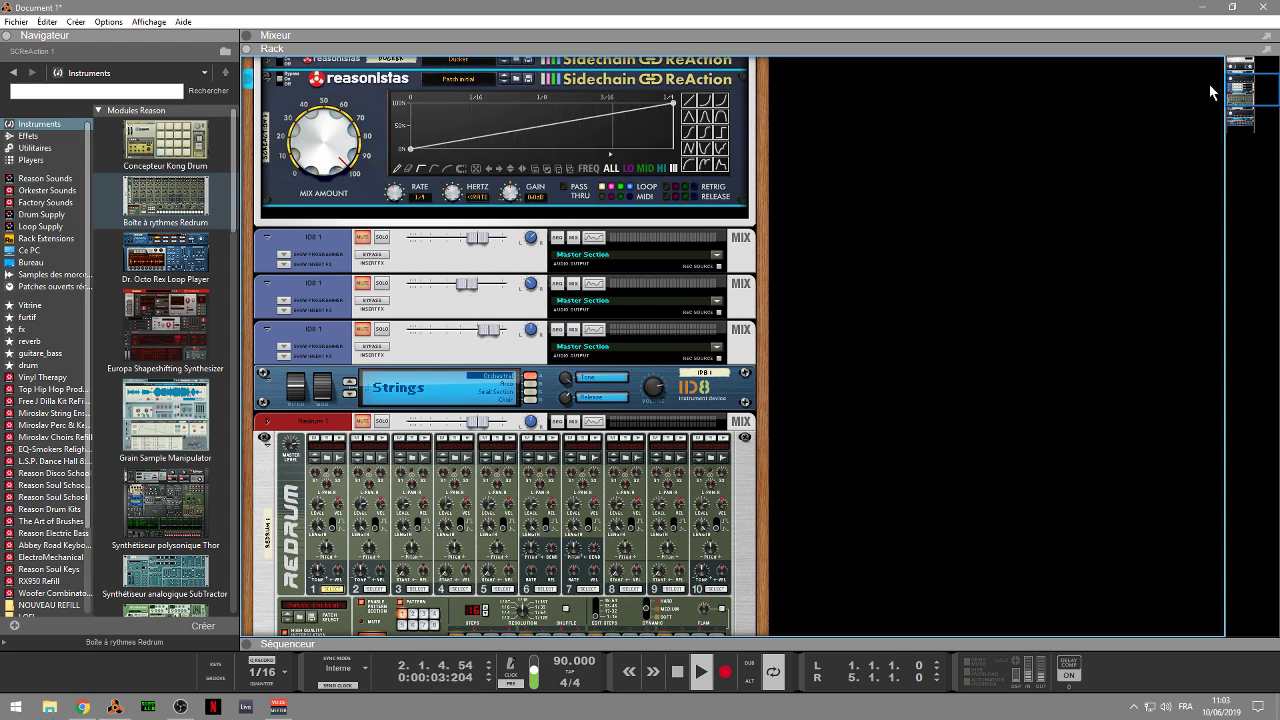
scroll(1209, 84, "down", 1)
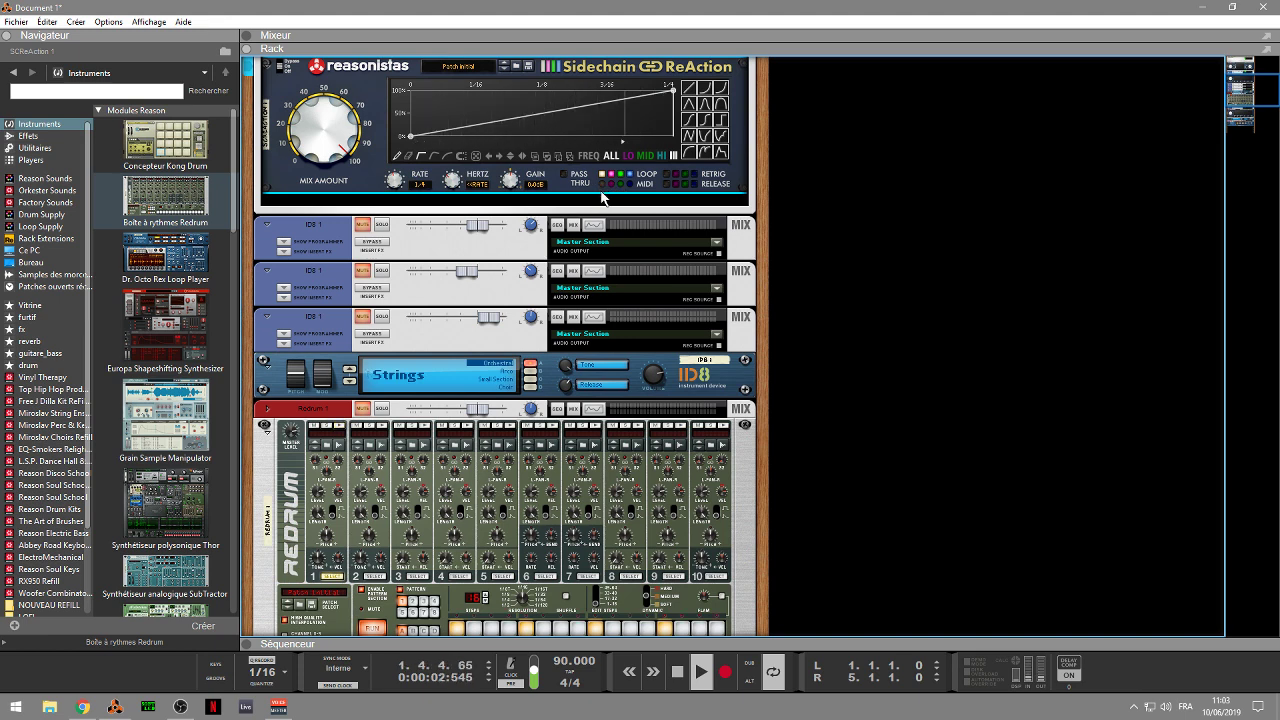
left_click(1245, 90)
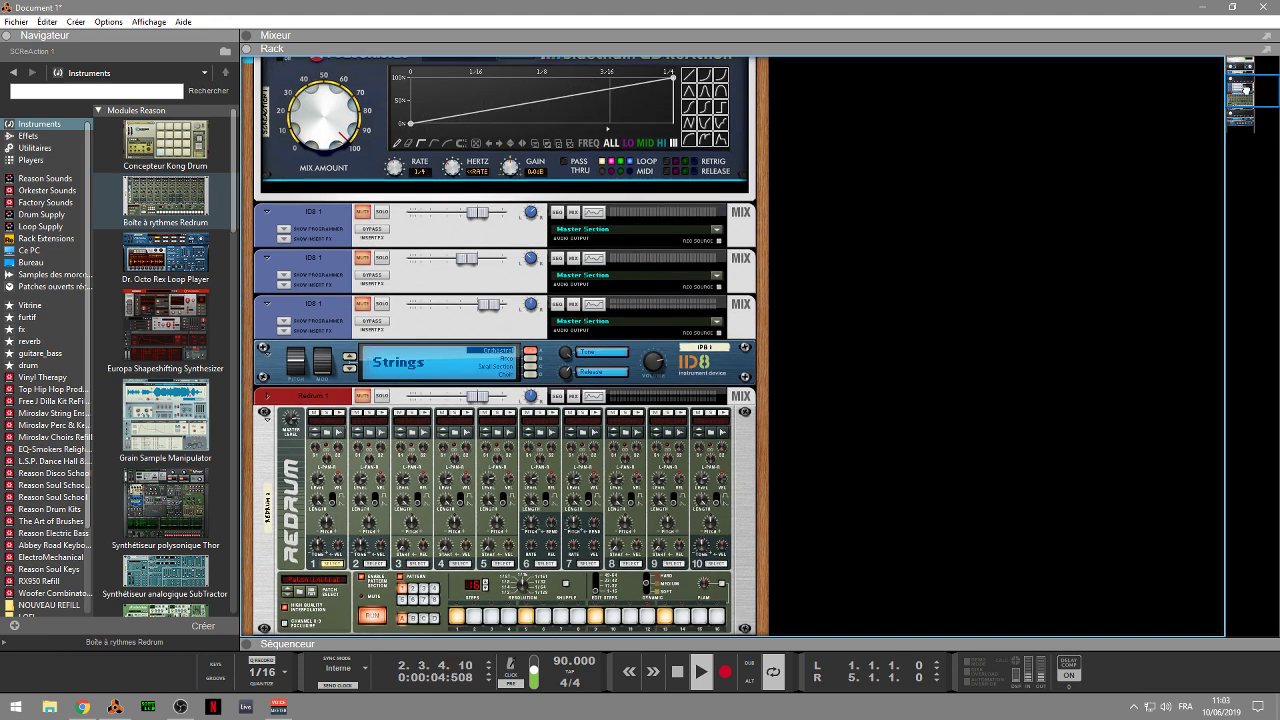
scroll(1245, 90, "down", 1)
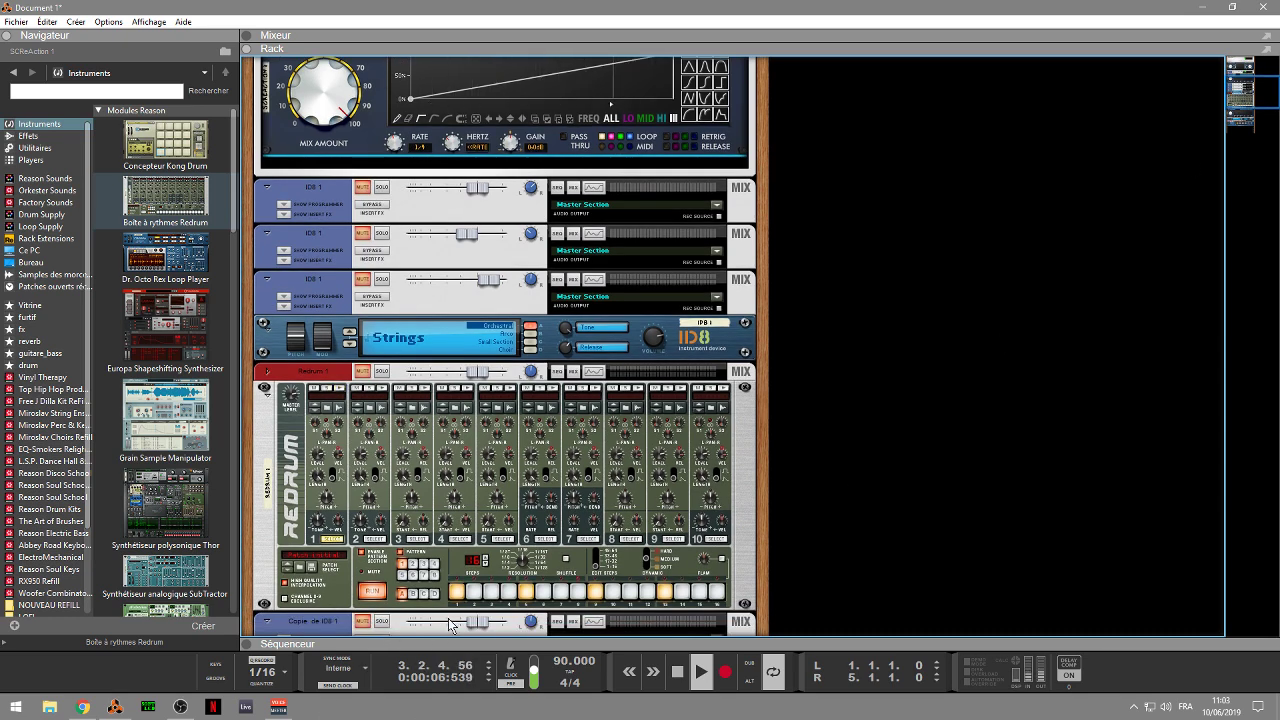
- Toggle extra trigger steps in Redrum channel 1's pattern and restart playback to audition the gated envelope
left_click(489, 600)
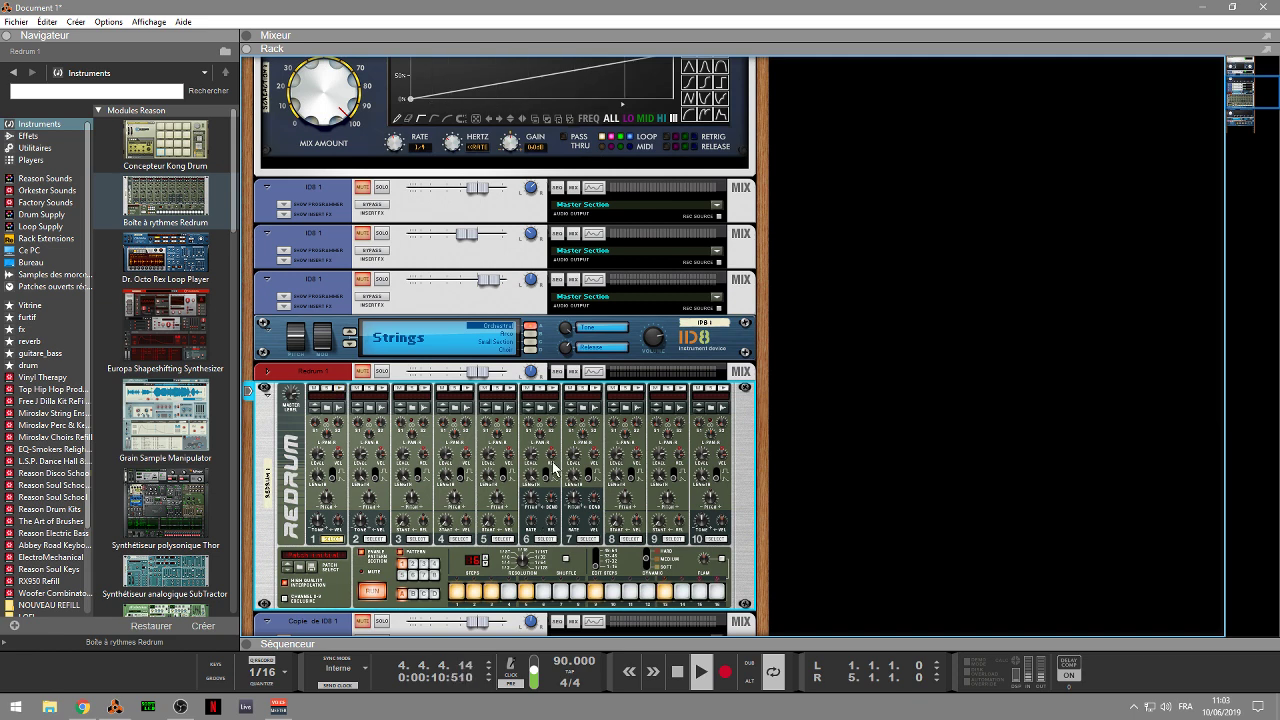
left_click(478, 596)
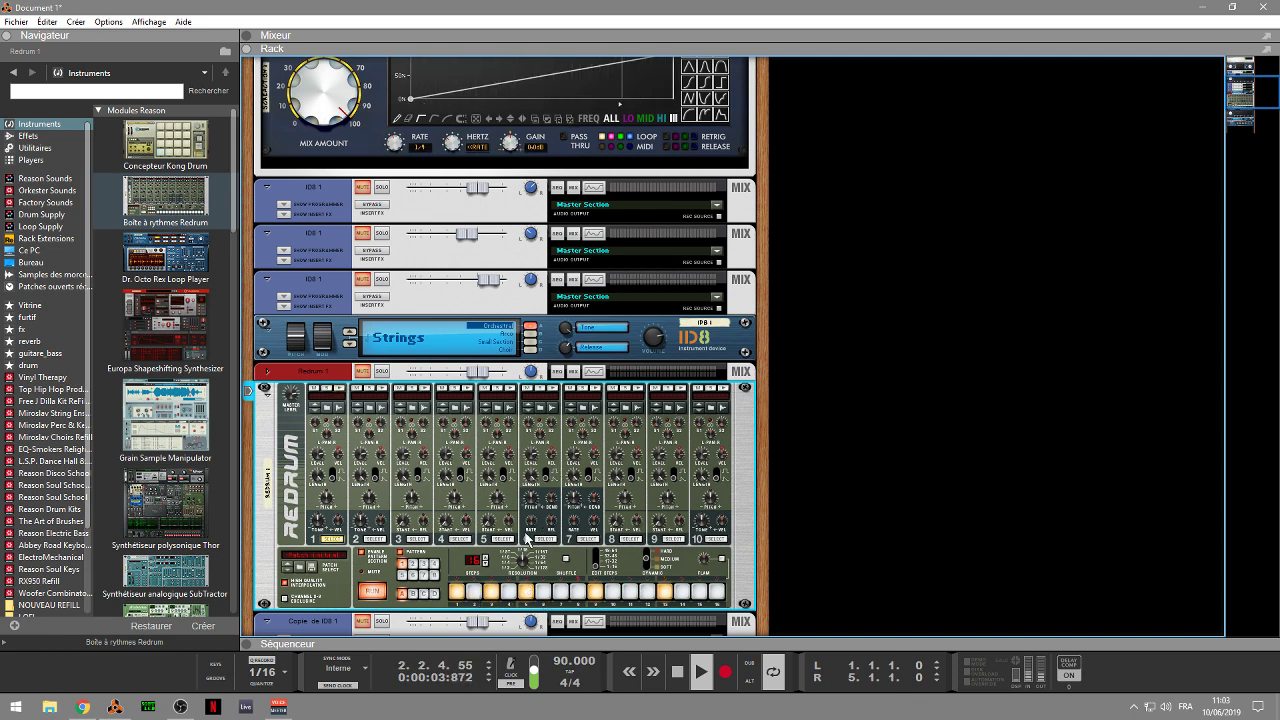
key("space")
key("space")
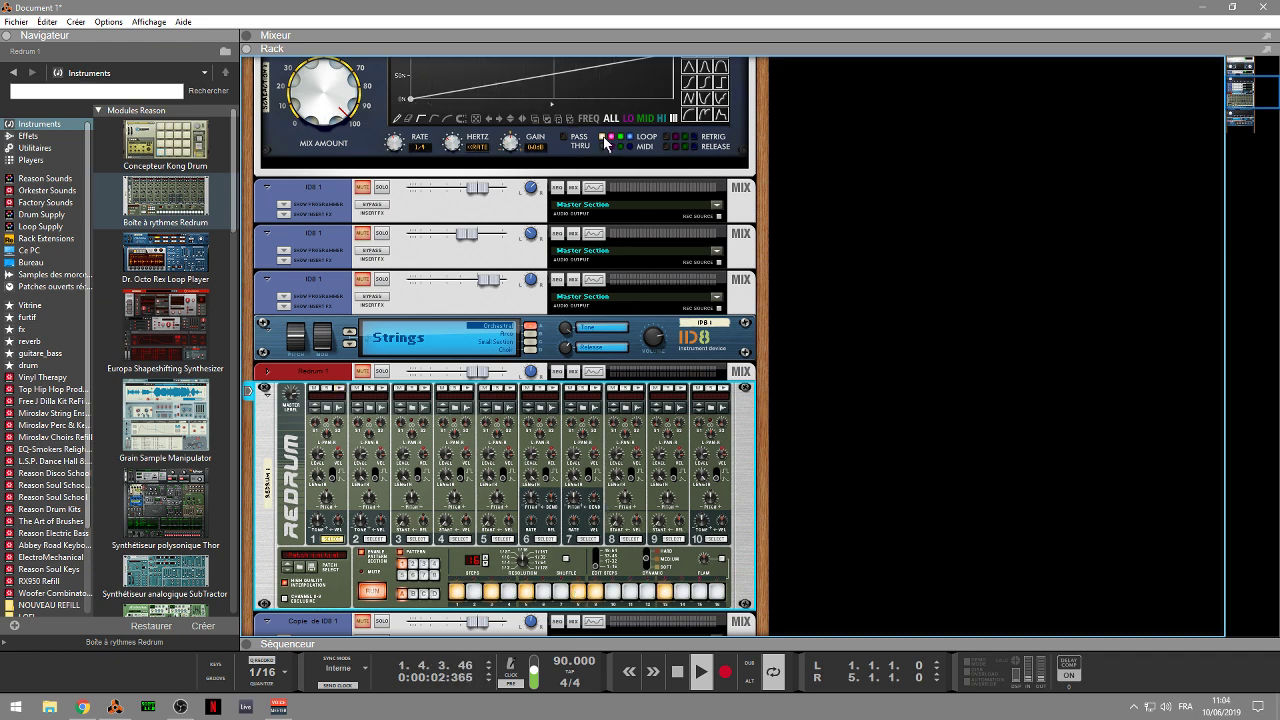
- Enable Release for the All envelope, try altered Redrum trigger steps and bring Sidechain ReAction's envelope back on display
left_click(665, 148)
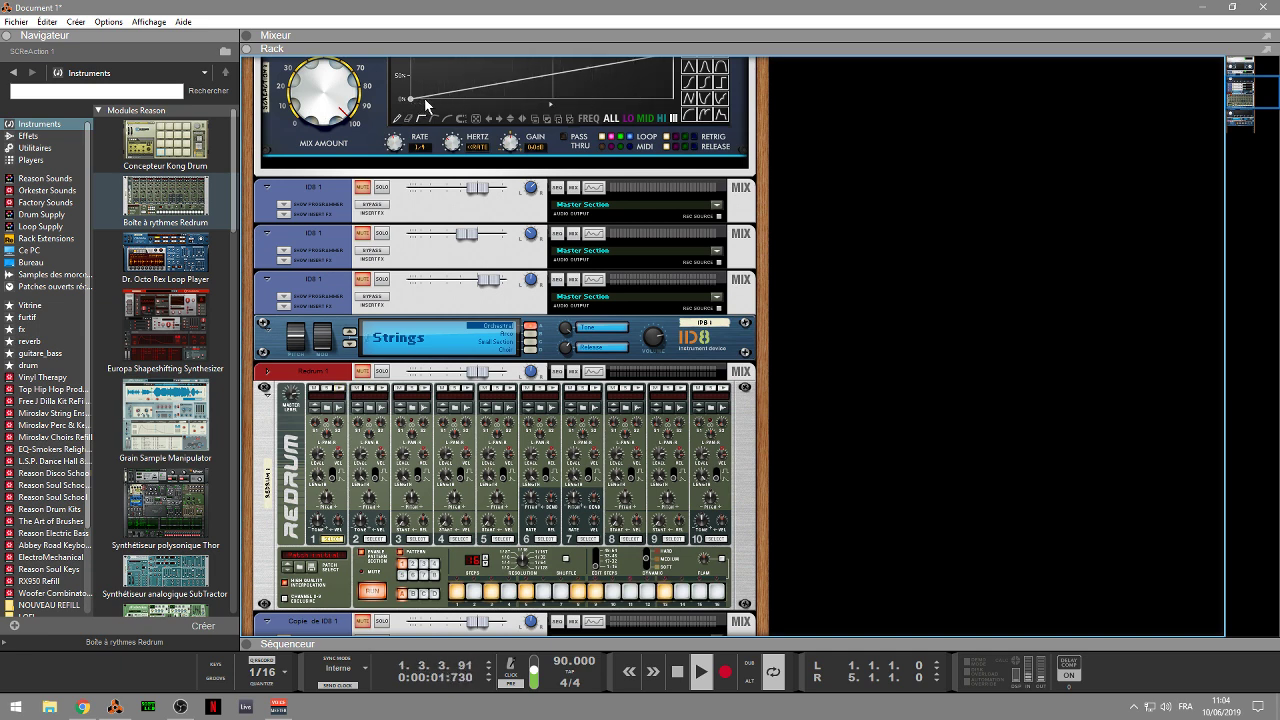
left_click(475, 594)
left_click(658, 592)
left_click(1237, 91)
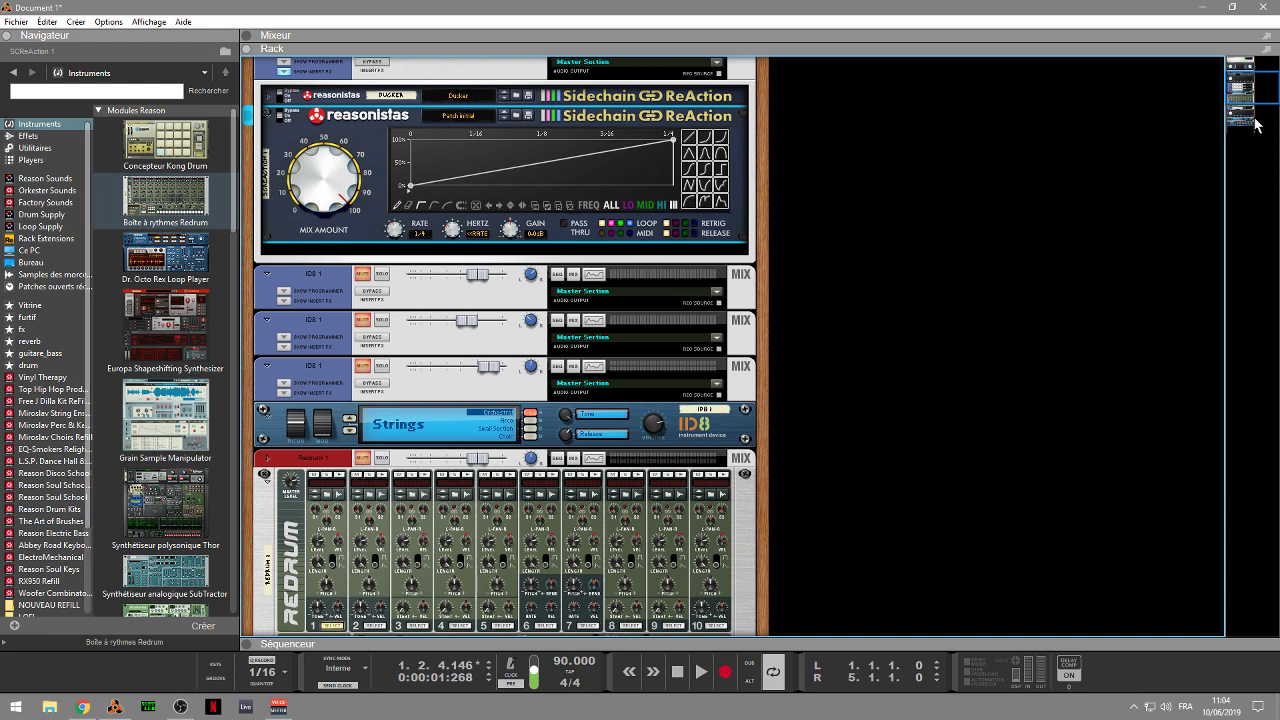
- Toggle Redrum steps 2, 11 and 12 during playback and show how the All envelope reacts
scroll(800, 297, "down", 3)
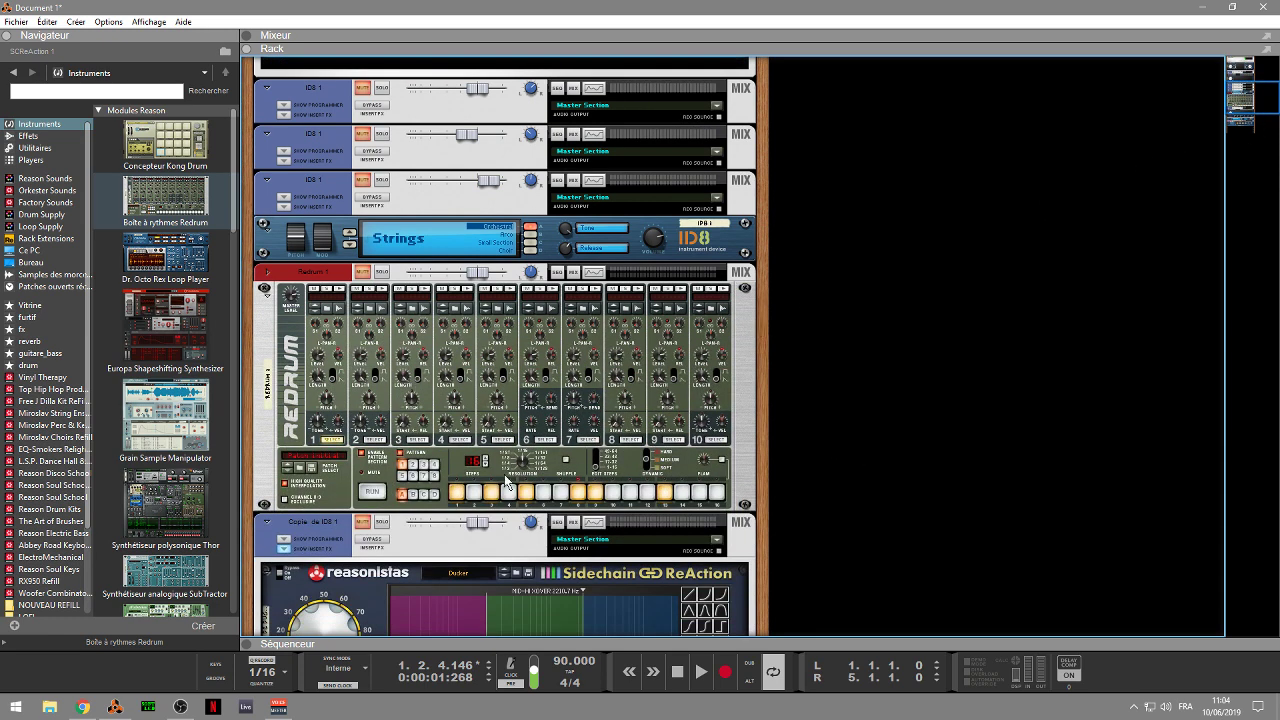
key("space")
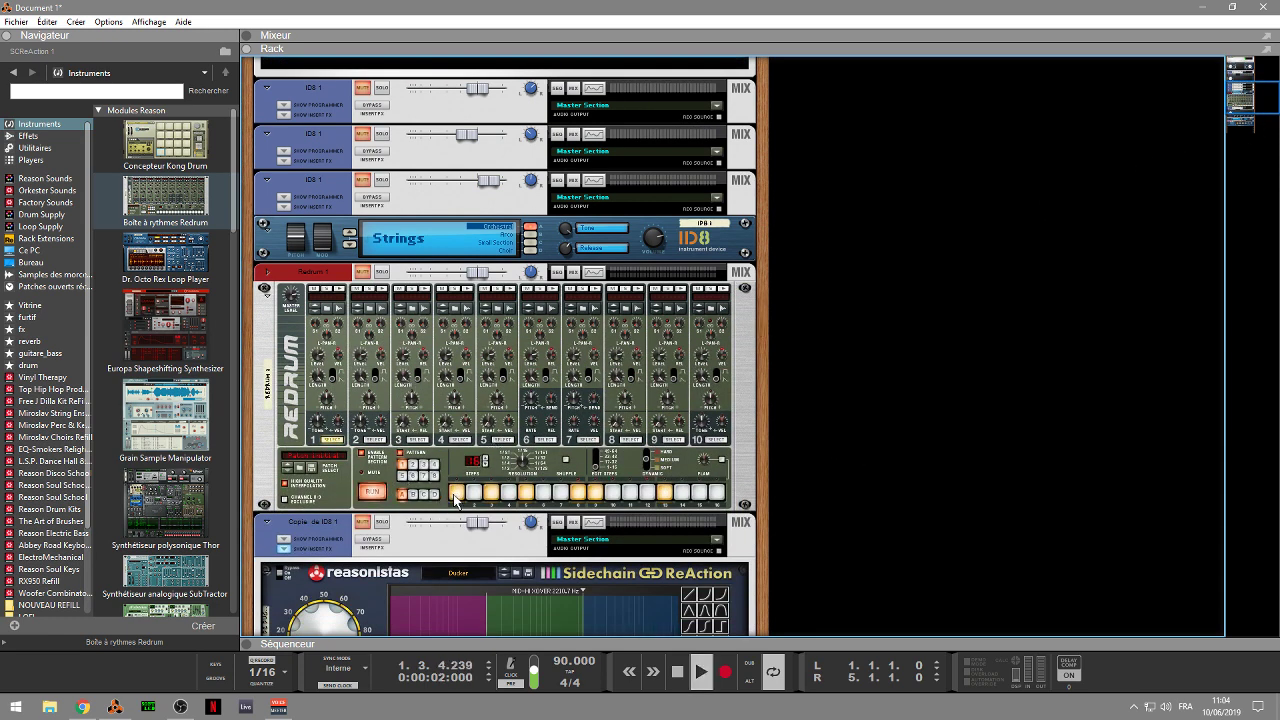
left_click(473, 492)
left_click(629, 493)
left_click(648, 493)
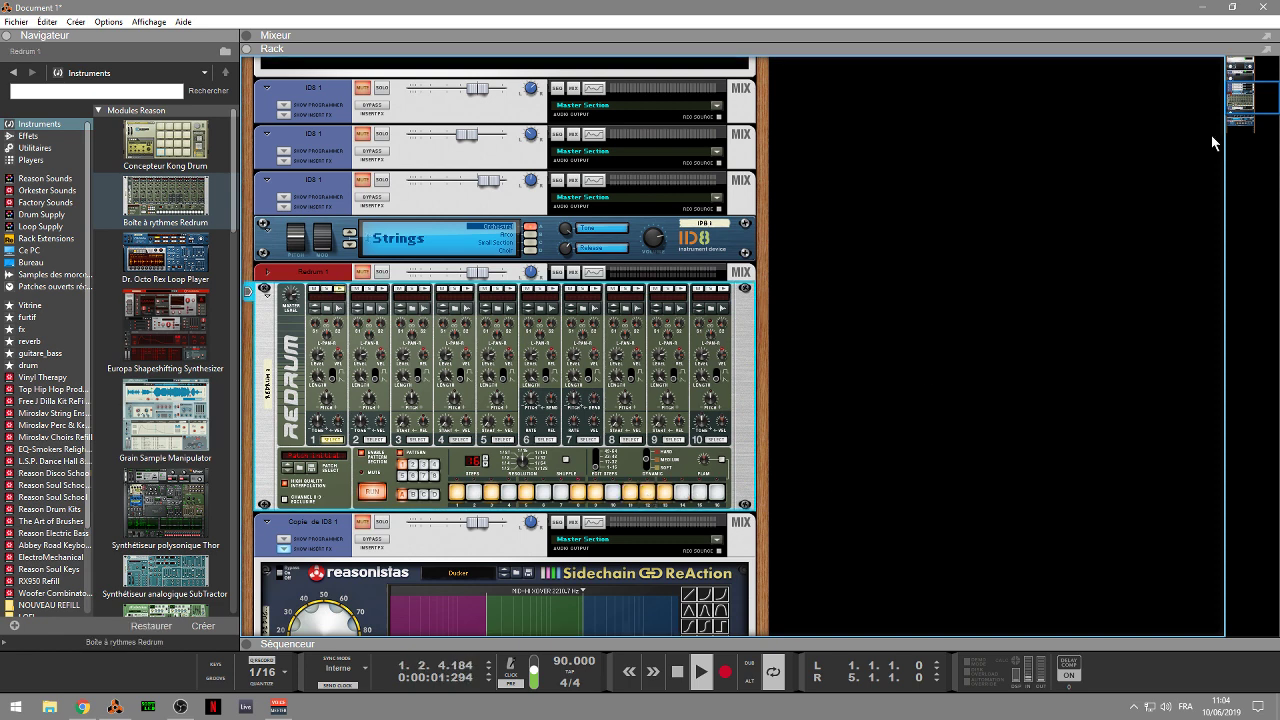
left_click_drag(1240, 108, 1236, 94)
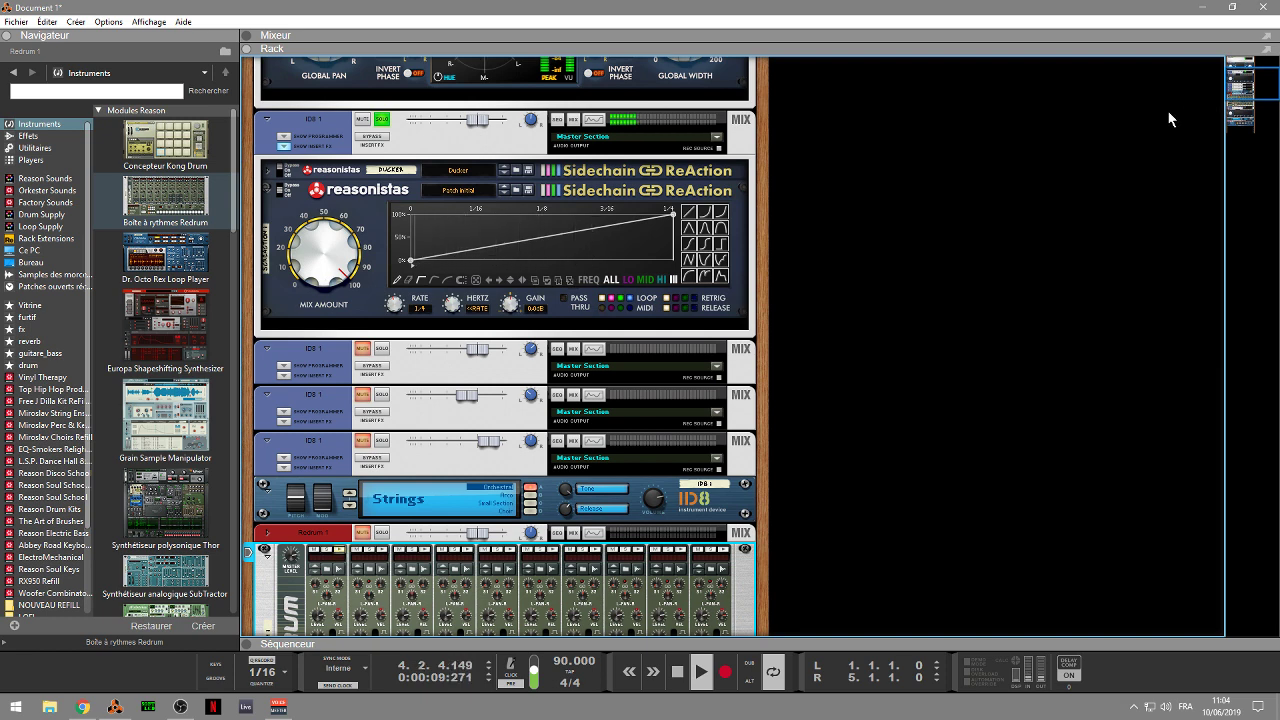
- Delete the Redrum drum machine while viewing the rack's rear side
key("Tab")
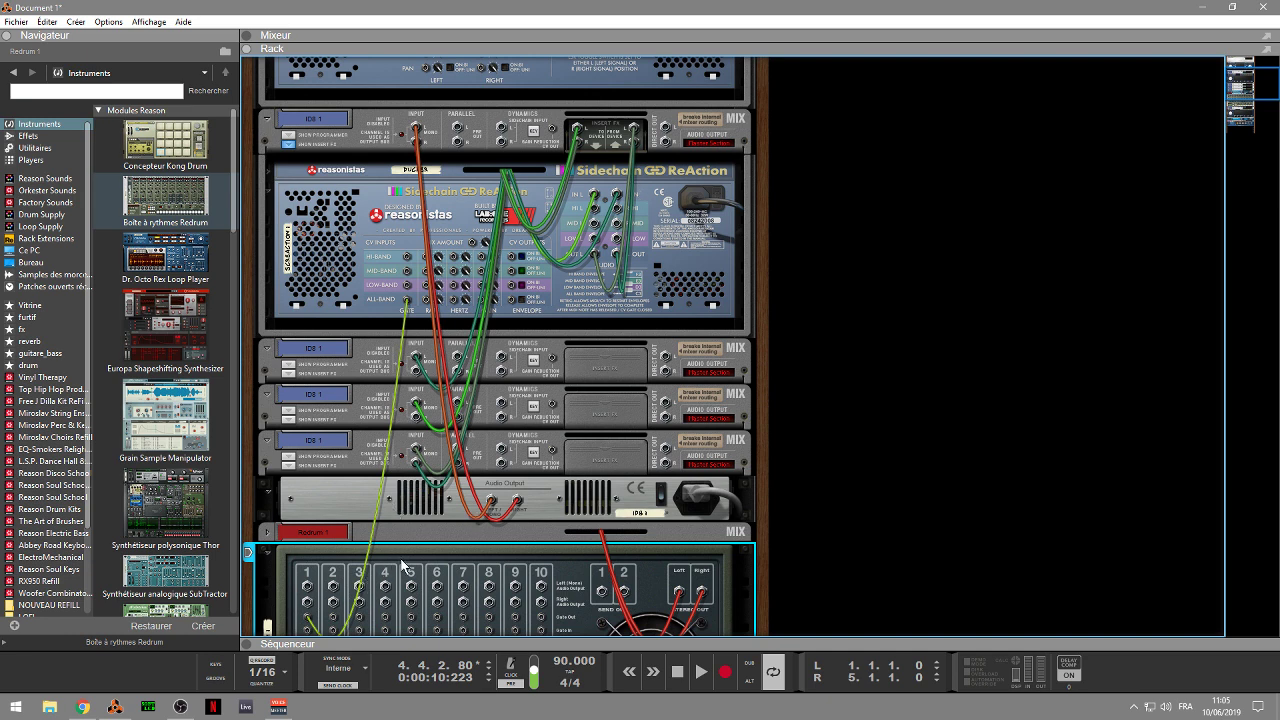
key("ctrl+v")
key("Return")
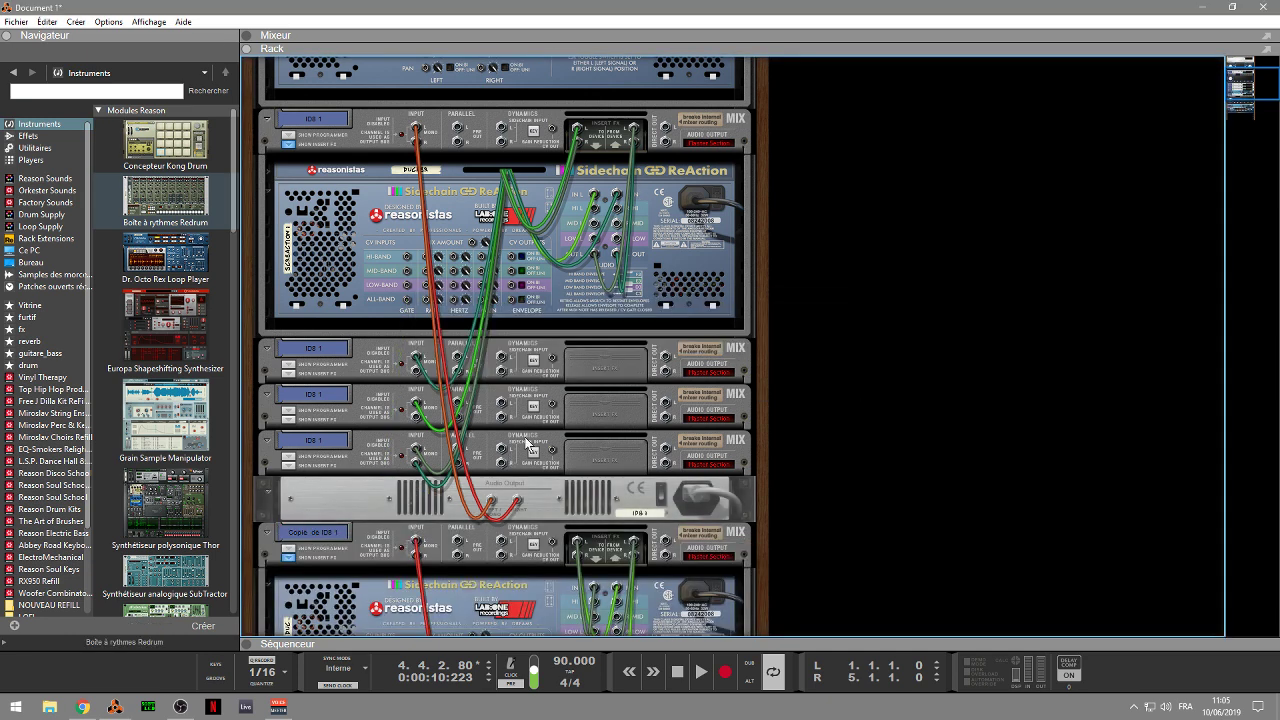
- Return to the rack's front side and delete the Sidechain ReAction that uses the initial patch
key("Tab")
left_click(346, 254)
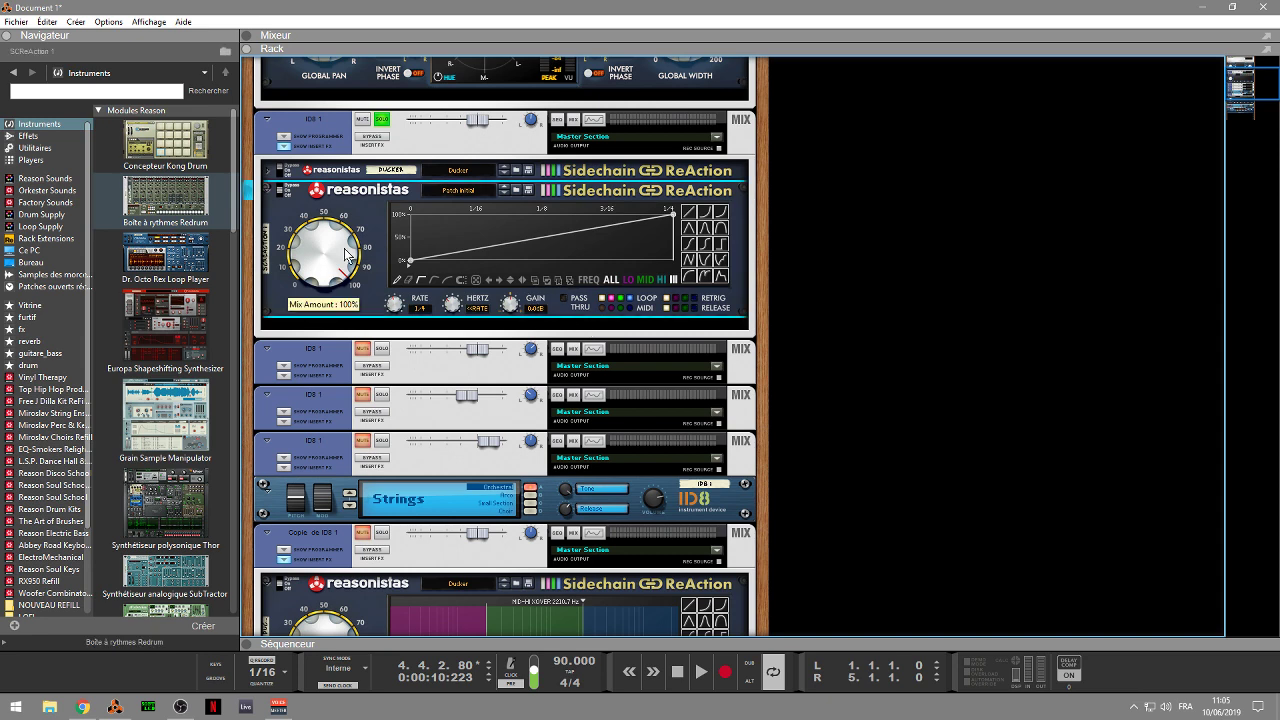
key("Delete")
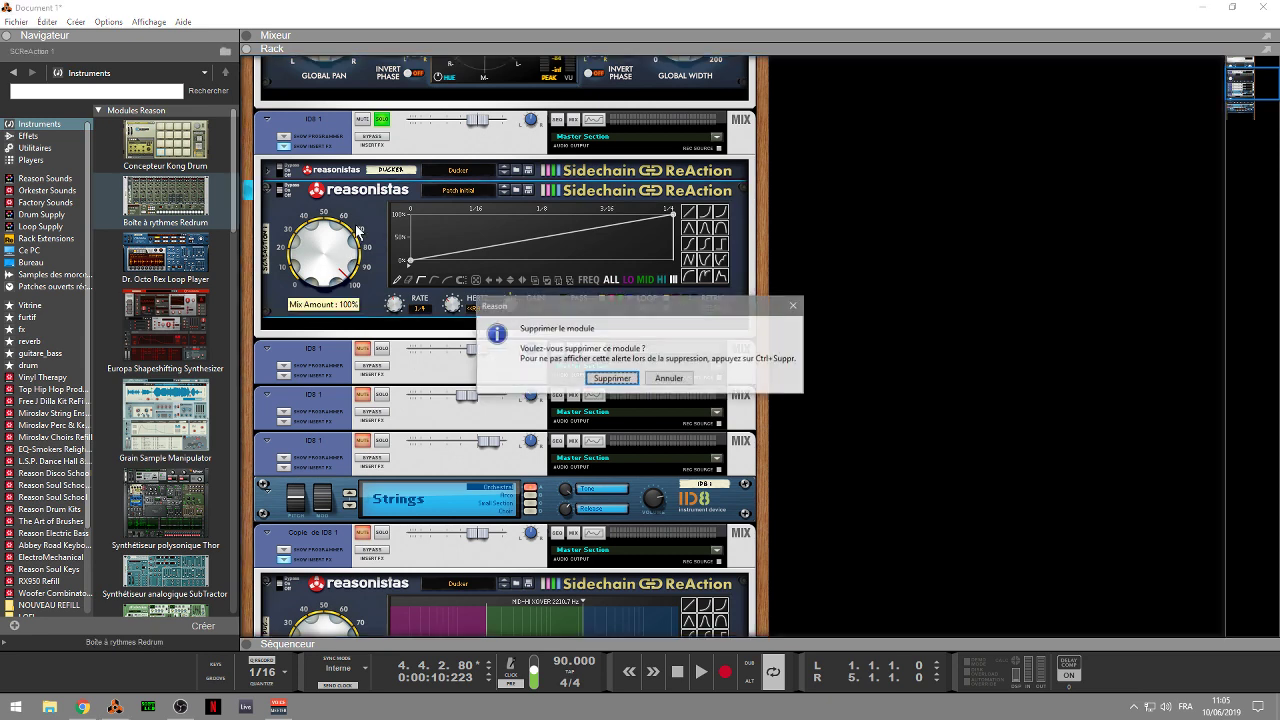
key("Return")
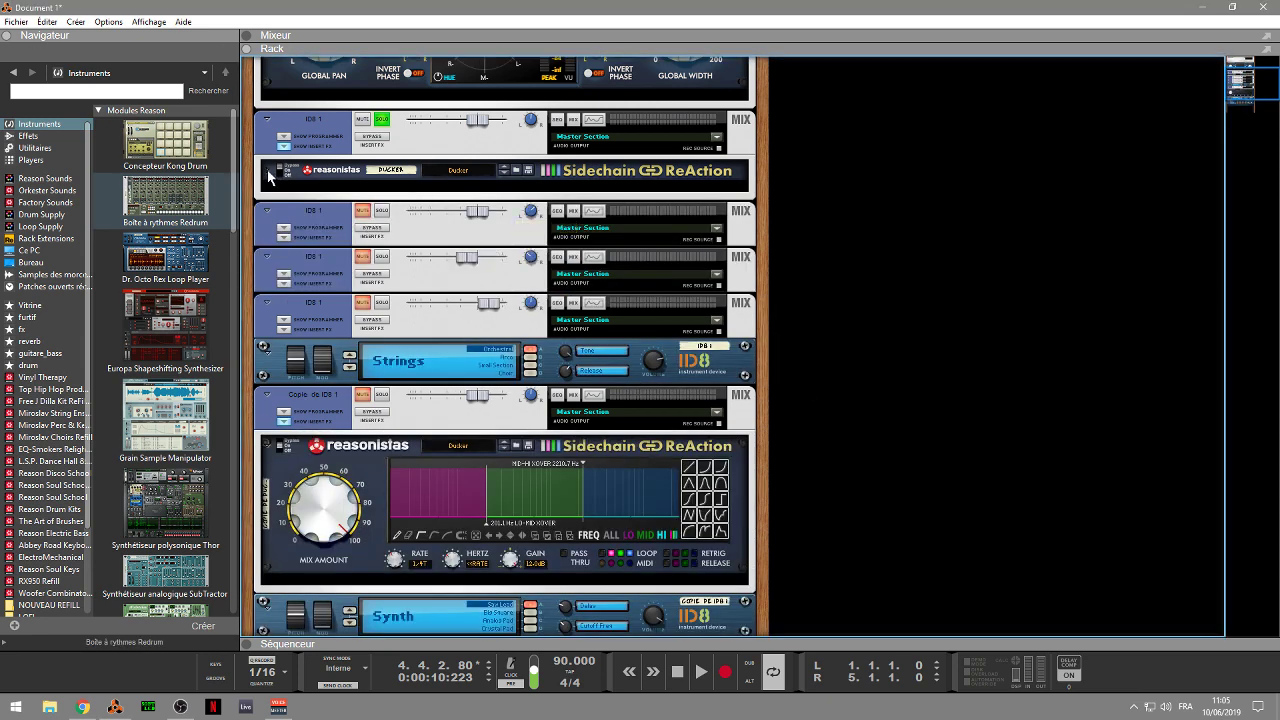
- Unfold the Sidechain ReAction with the Ducker patch, play the loop and switch the device from Bypass to On
left_click(268, 174)
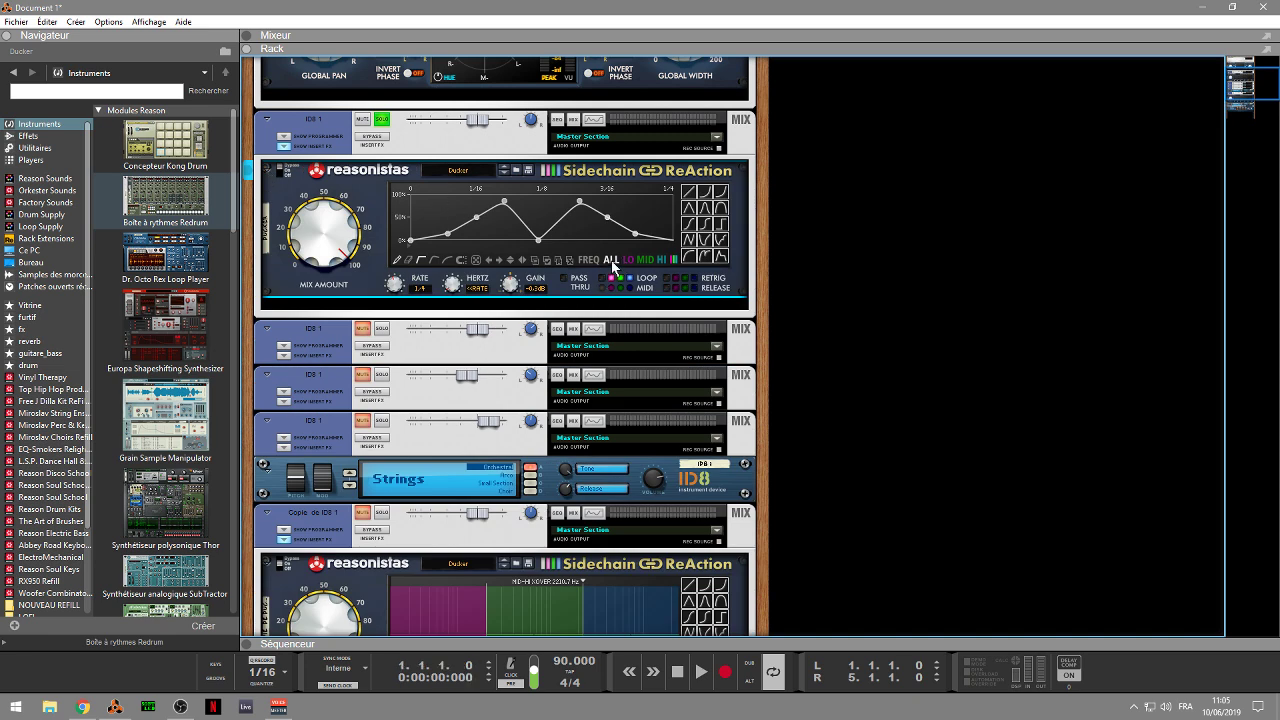
key("space")
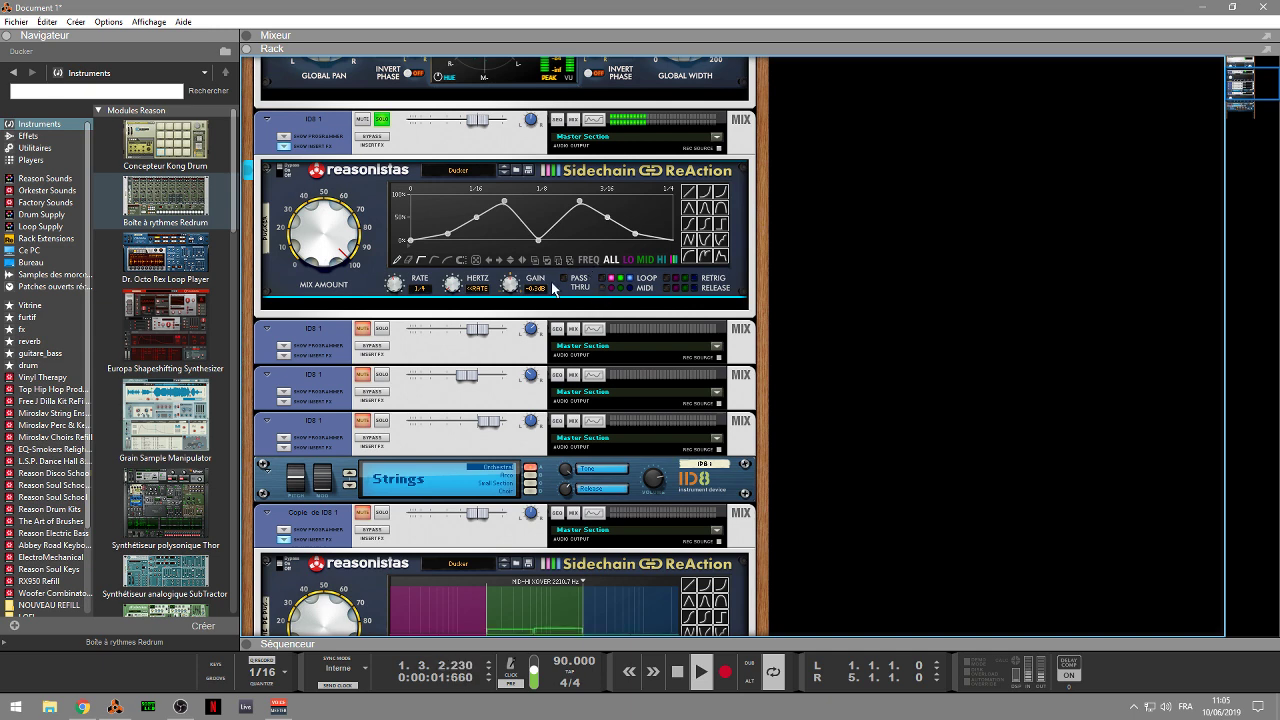
key("space")
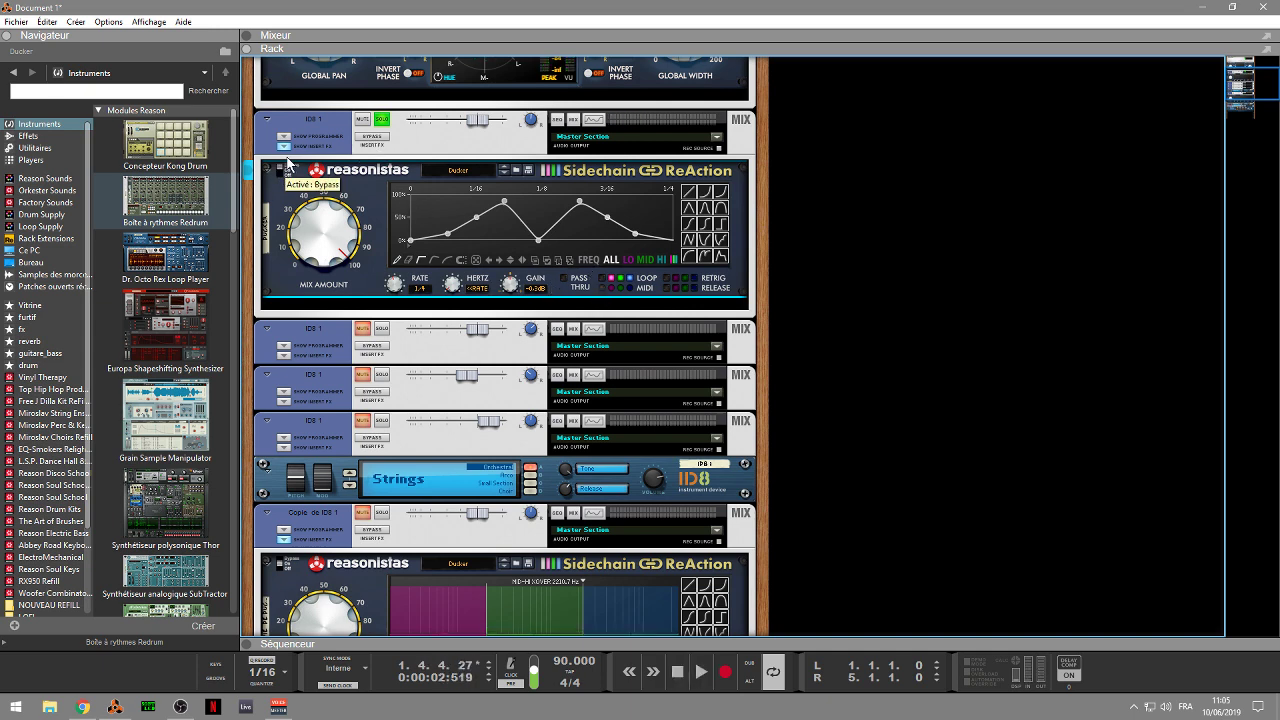
key("space")
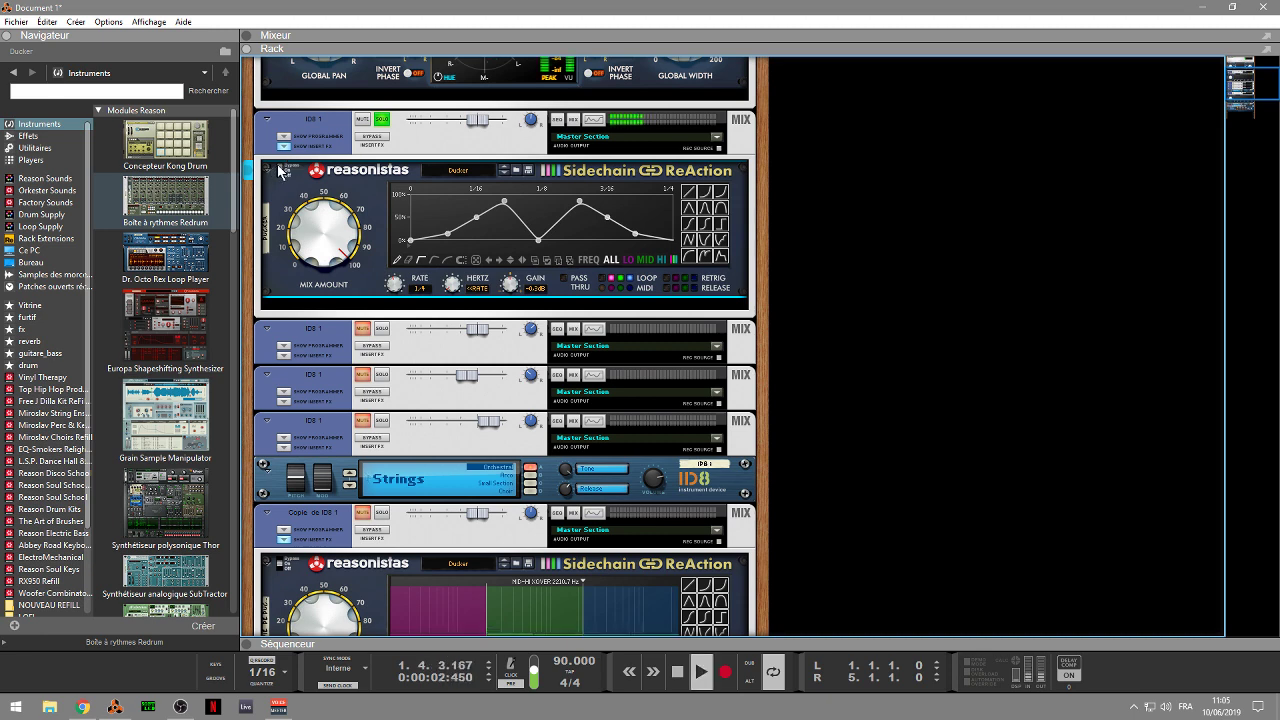
left_click(283, 171)
- Show the LO, MID and HI envelopes in turn, switching the active loop to the Mid band and the Hi band
left_click(630, 259)
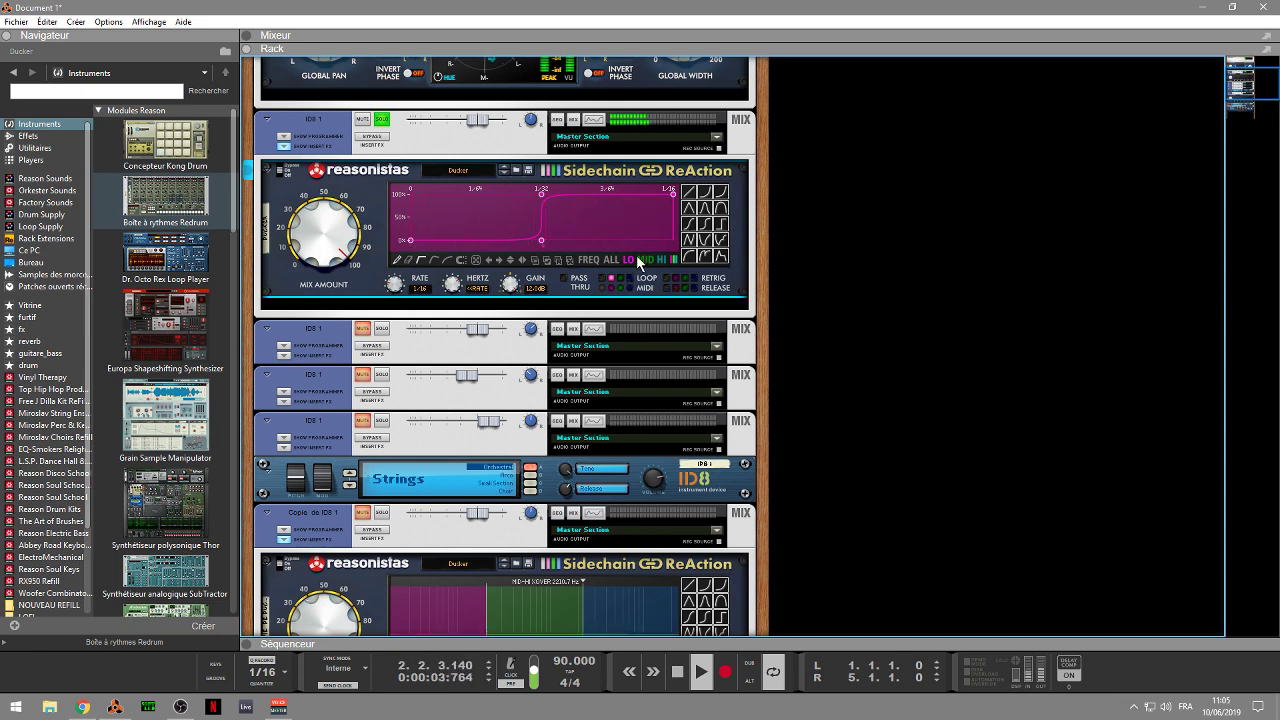
left_click(642, 259)
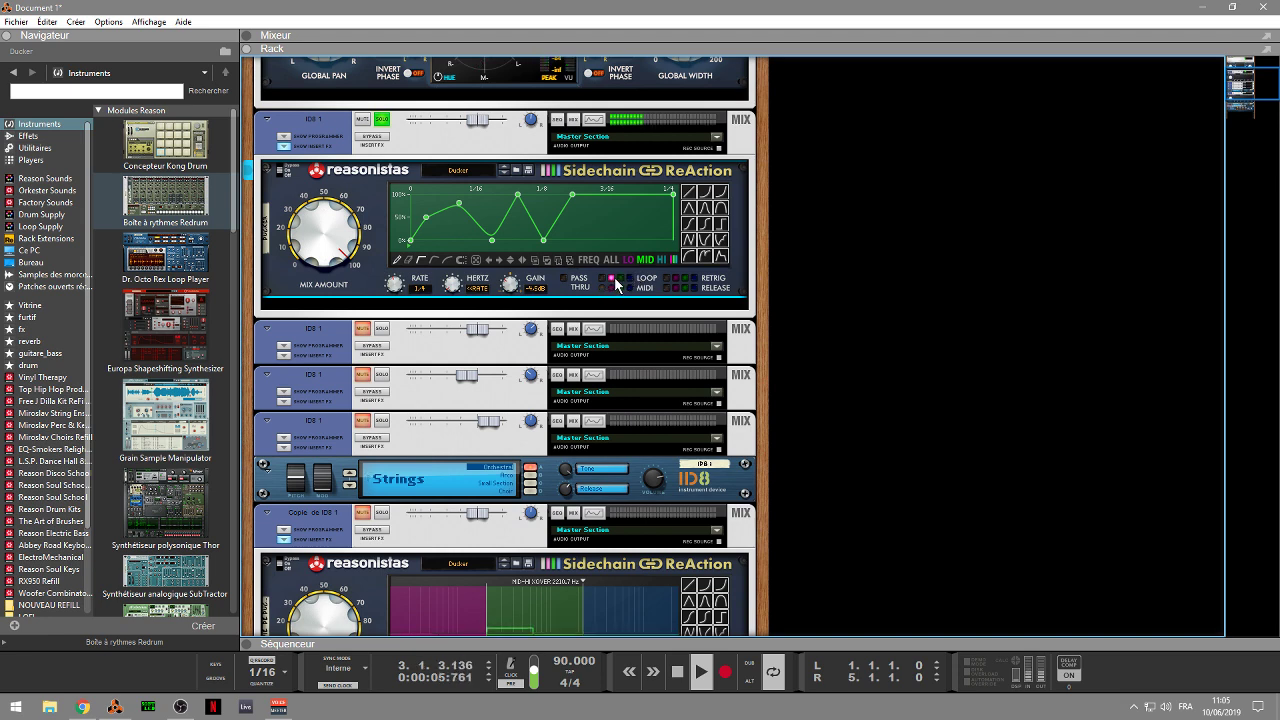
left_click(617, 280)
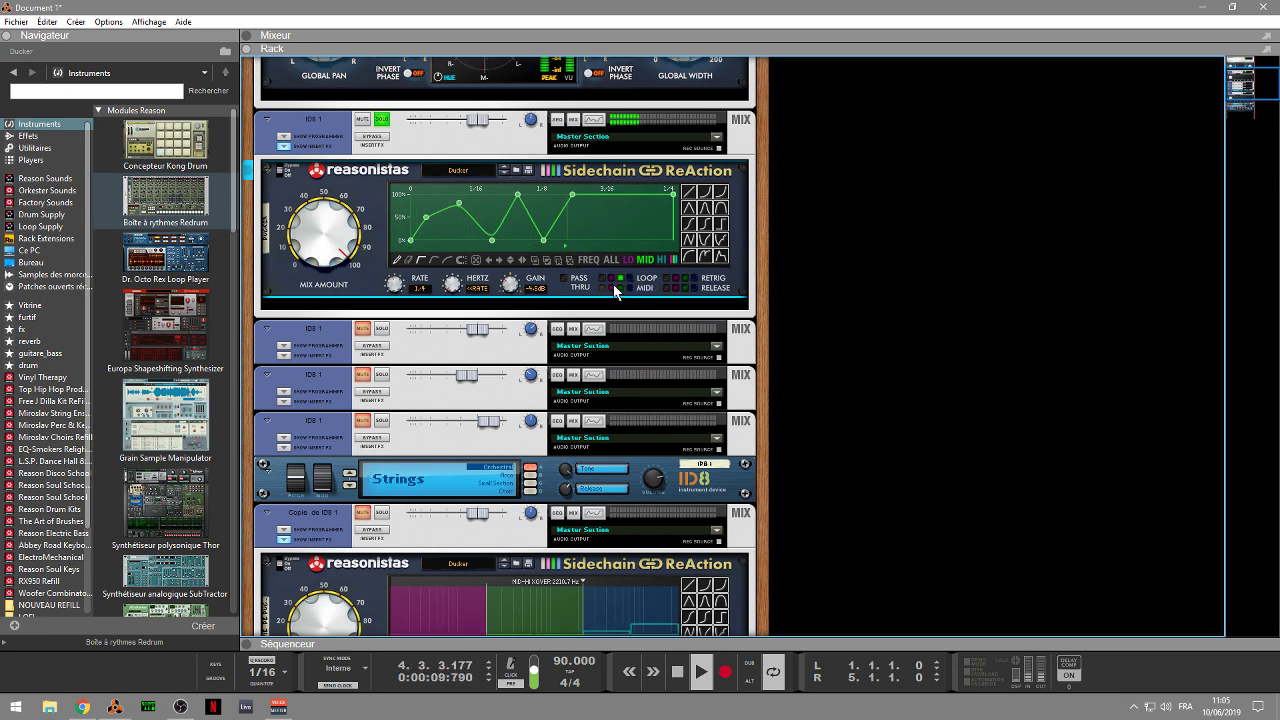
left_click(661, 260)
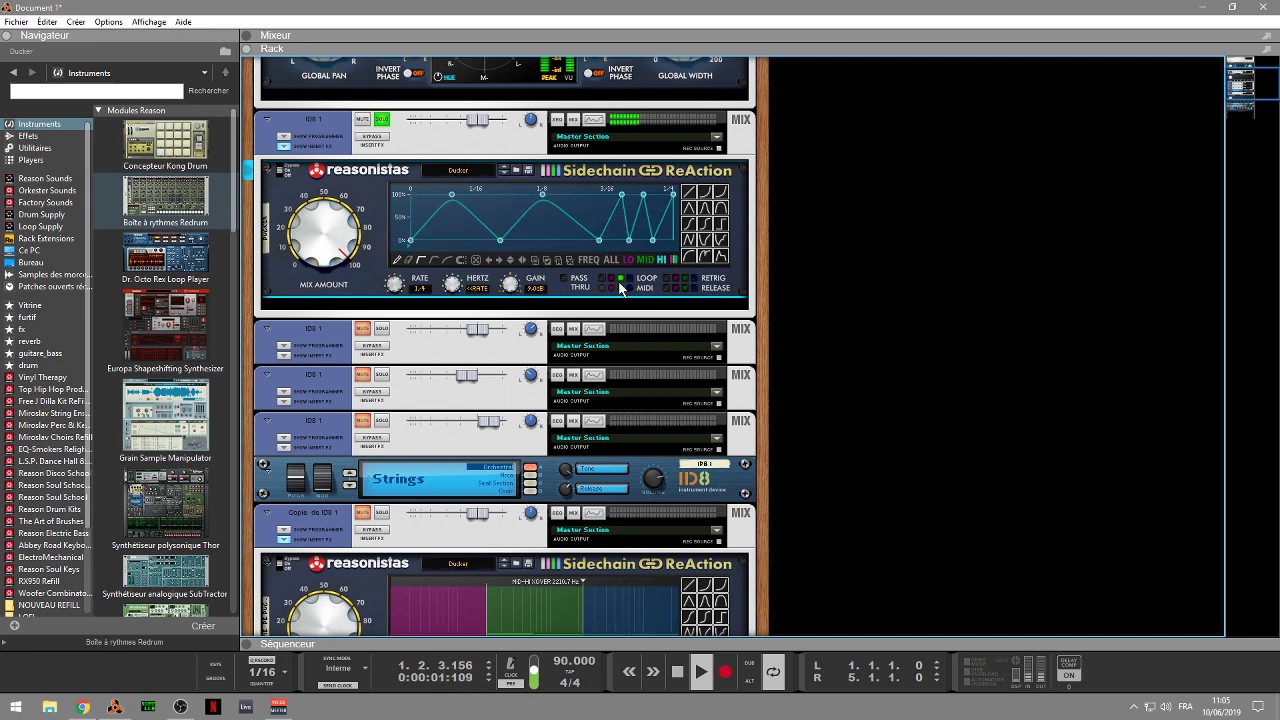
left_click(628, 278)
- Lower the Mix Amount and examine Sidechain ReAction's CV inputs and outputs on the rack's rear side
mouse_move(318, 232)
left_mouse_down()
mouse_move(320, 277)
mouse_move(322, 217)
mouse_move(316, 250)
mouse_move(317, 232)
left_mouse_up()
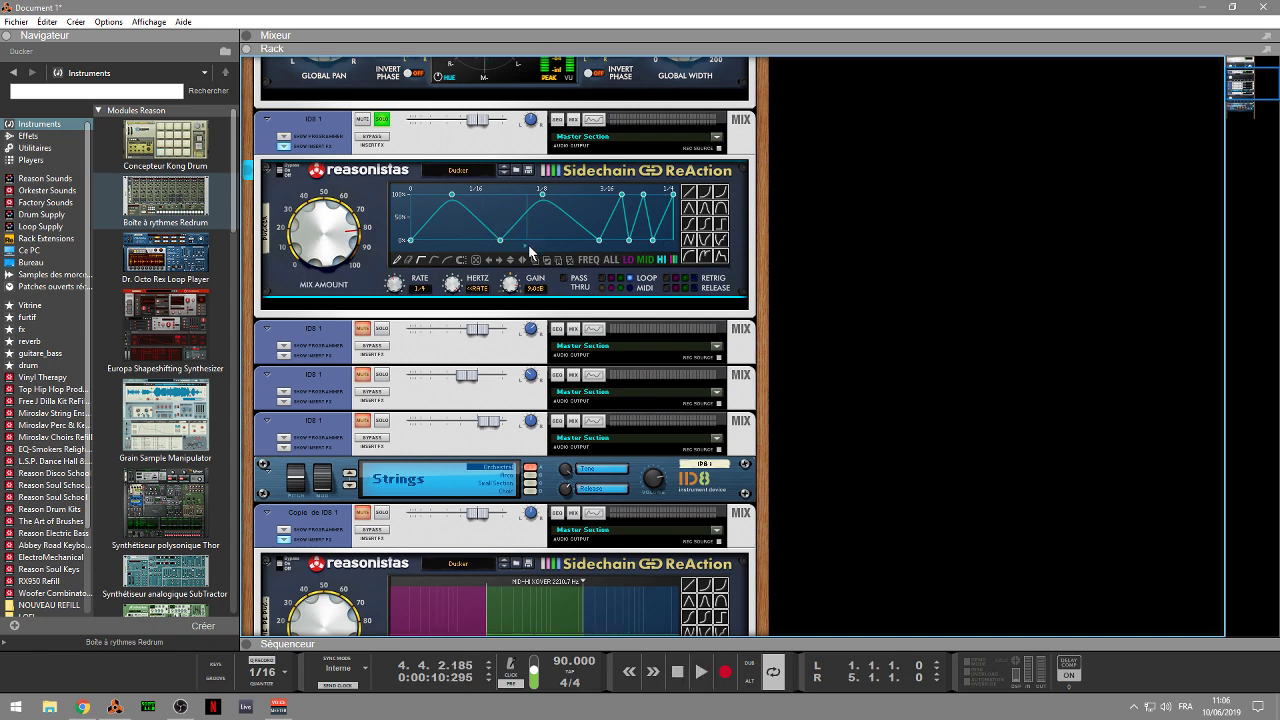
key("Tab")
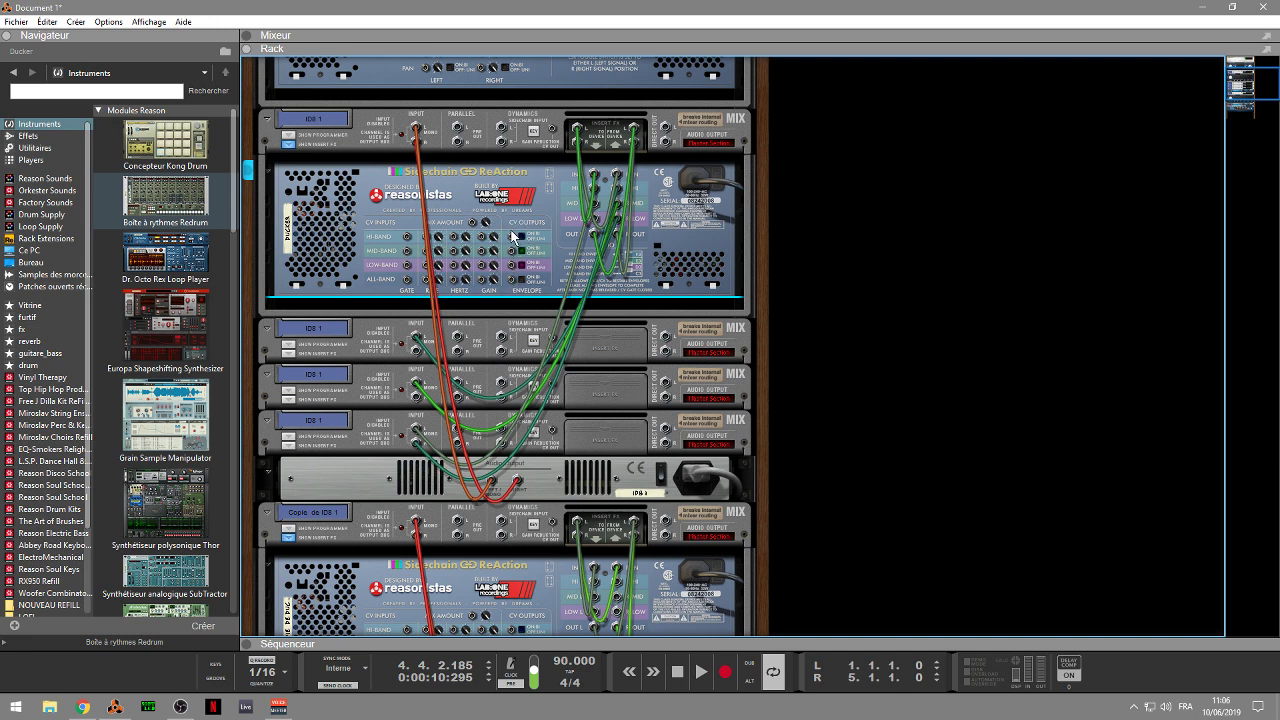
key("Tab")
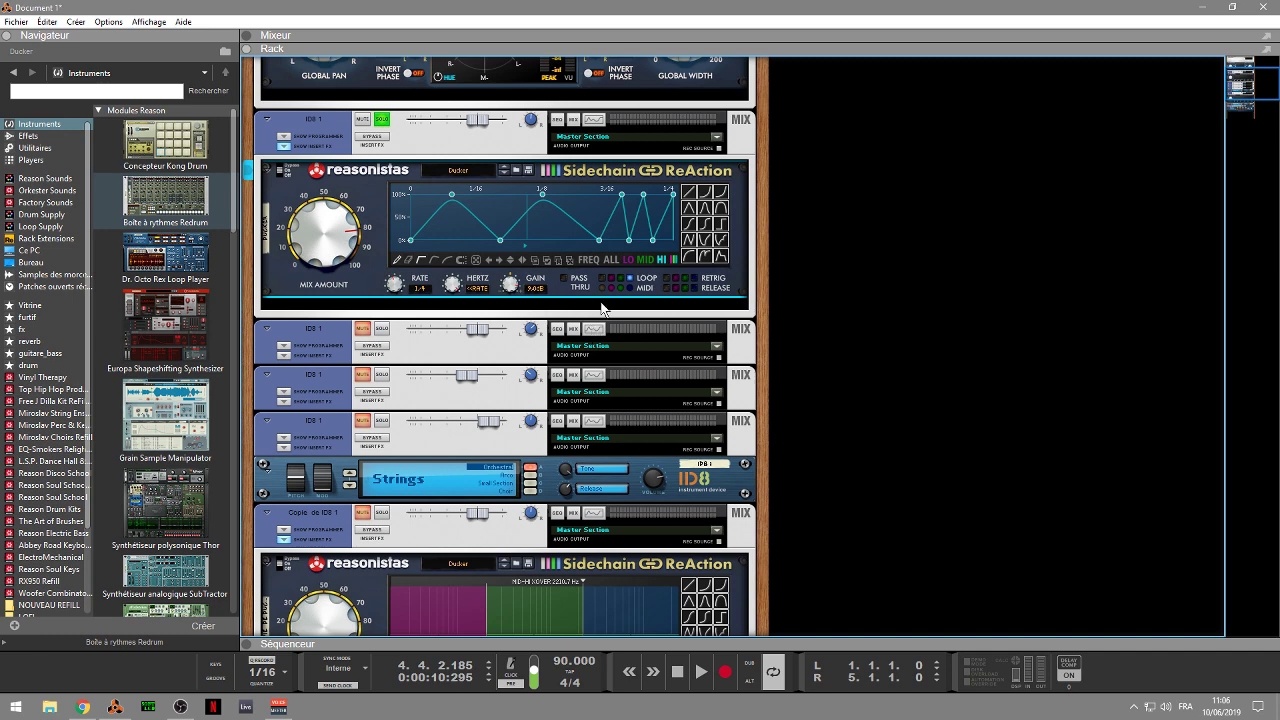
- Show the FREQ view, loop the Lo, Mid and Hi bands together and set the Mix Amount to 100% during playback
left_click(589, 261)
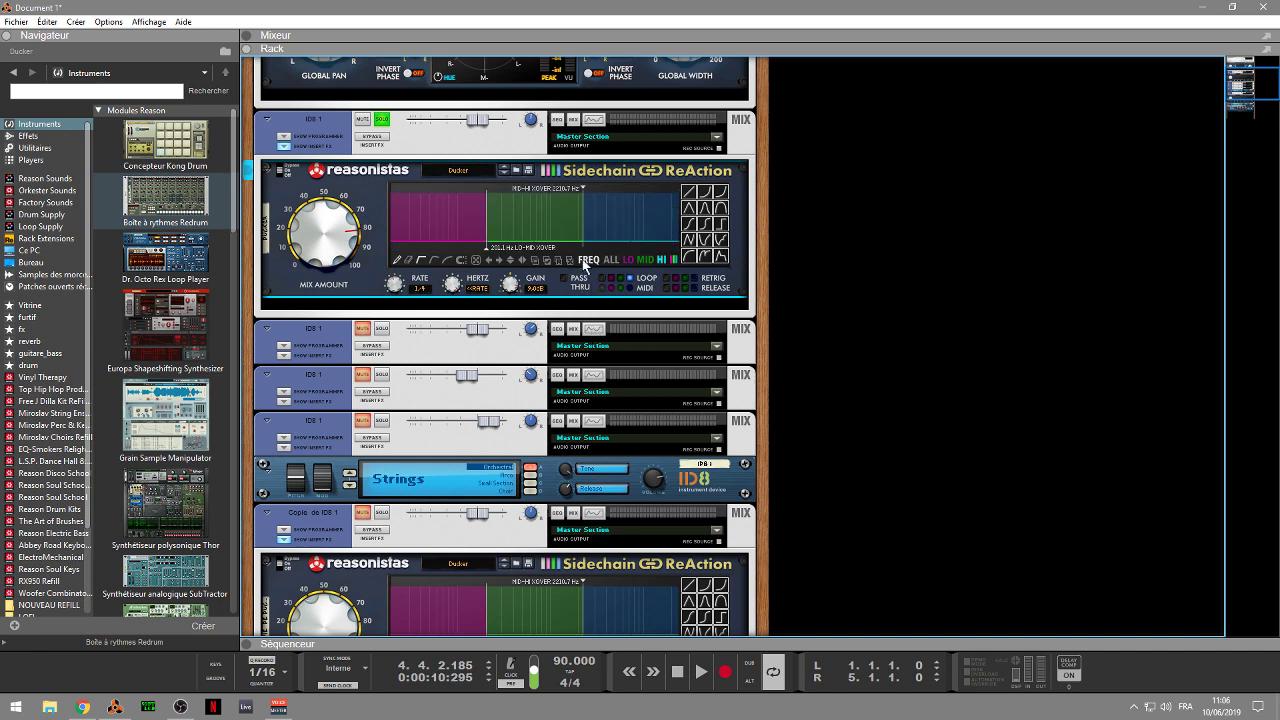
left_click(619, 279)
key("space")
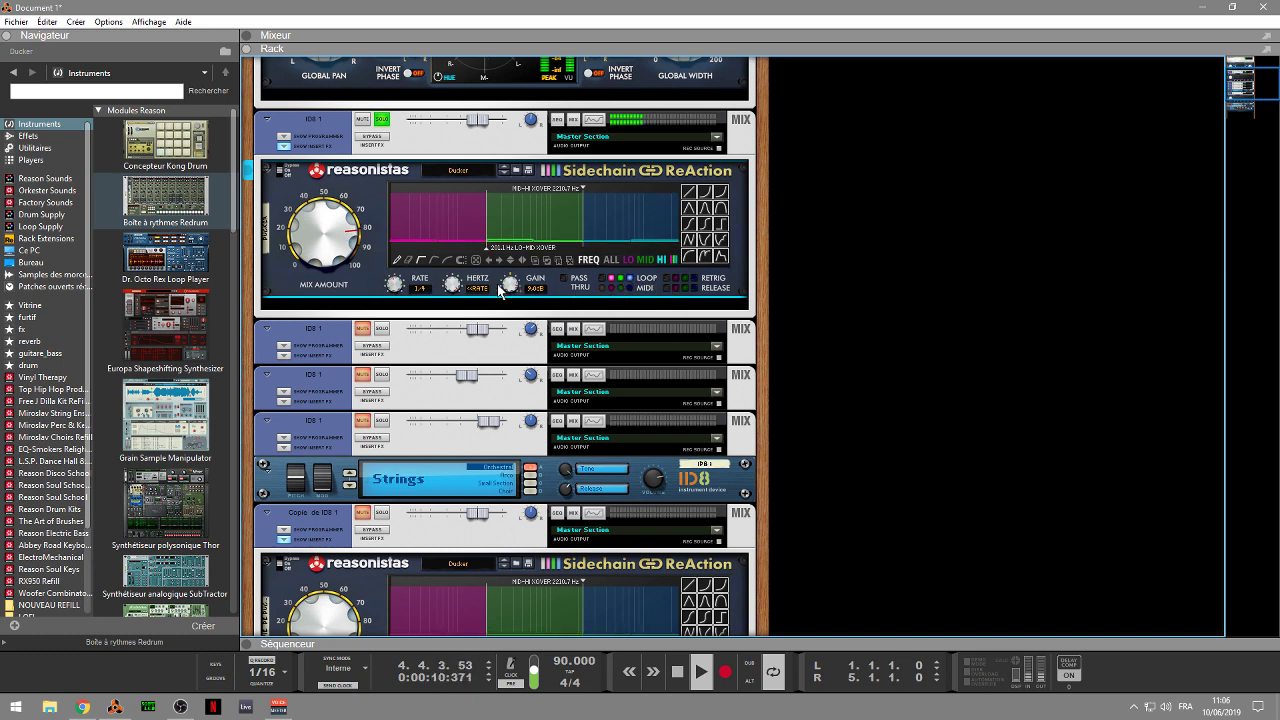
left_click_drag(344, 237, 347, 203)
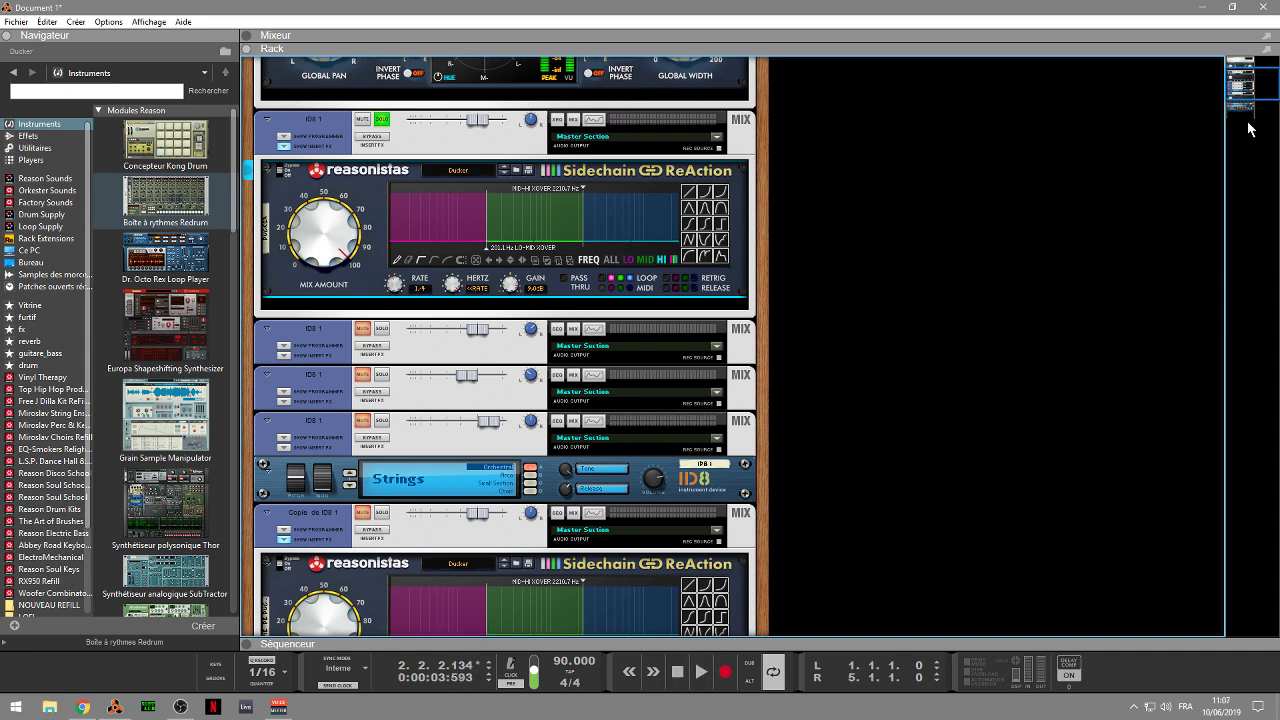
- Solo the ID8 channel with Sidechain ReAction and the three ID8 channels below it, and play from the start
left_click_drag(1250, 85, 1252, 92)
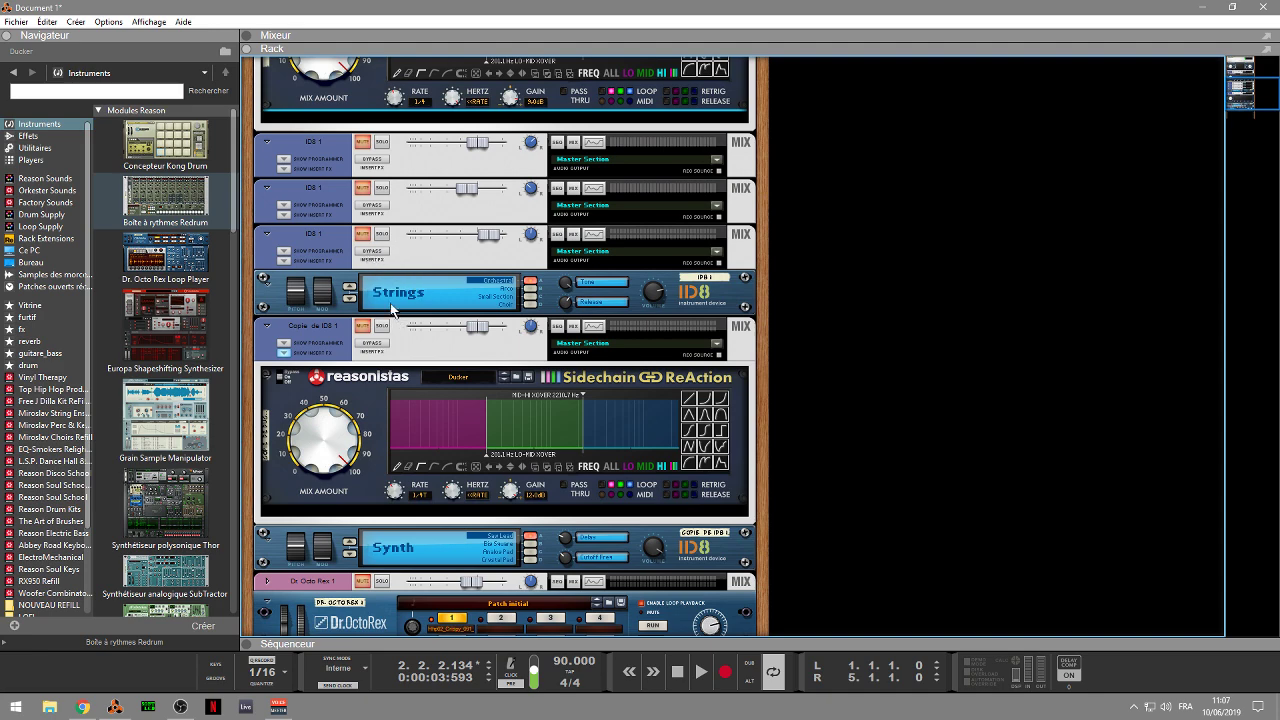
left_click_drag(1257, 89, 1254, 57)
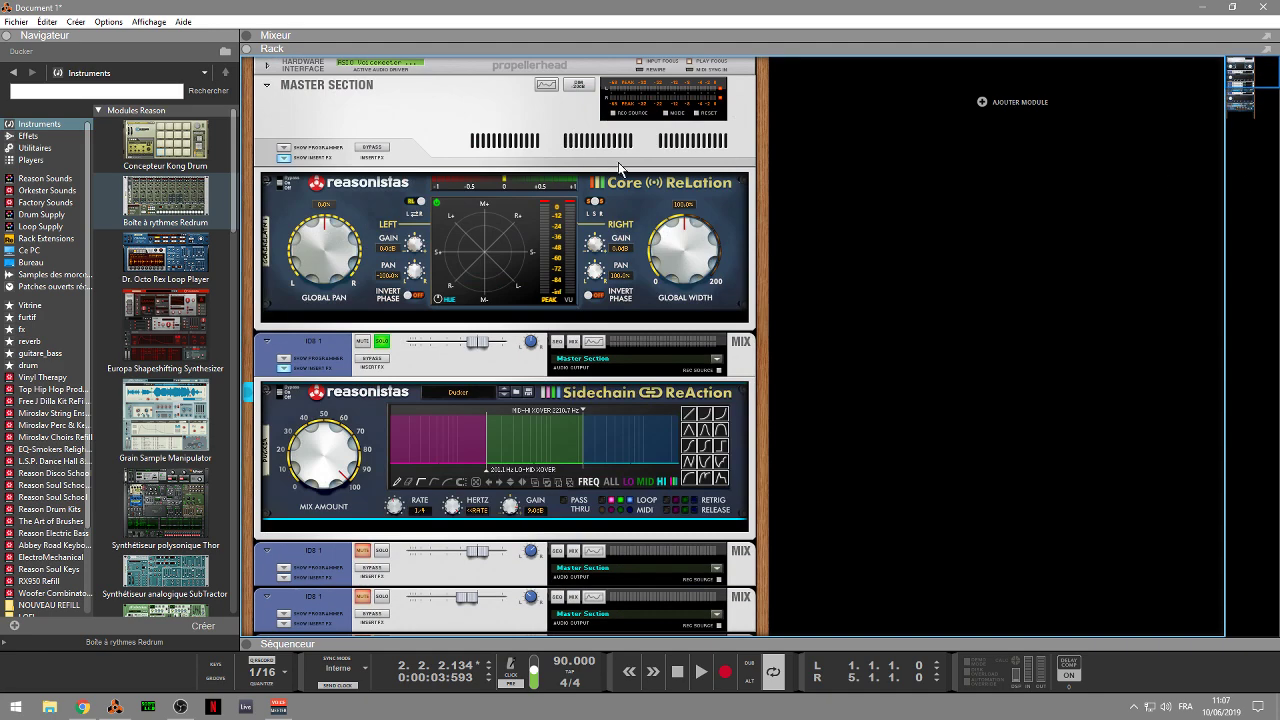
left_click(381, 346)
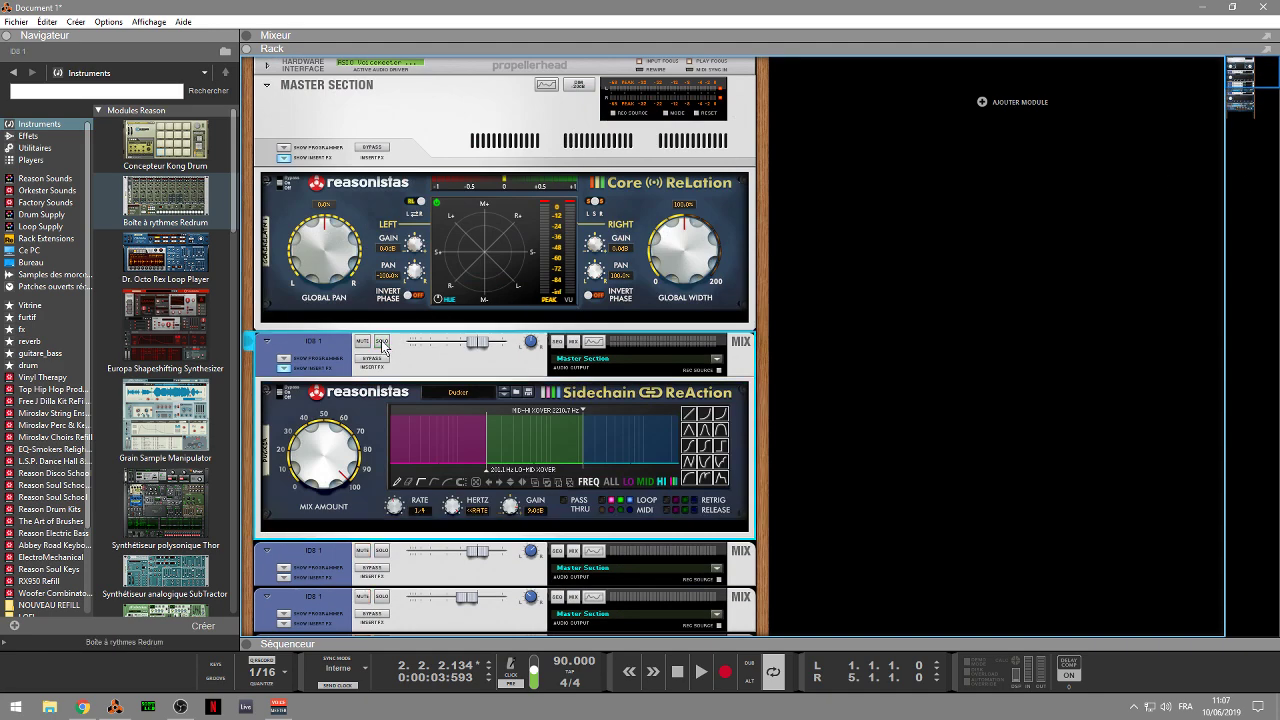
left_click_drag(1248, 82, 1252, 96)
left_click(382, 315)
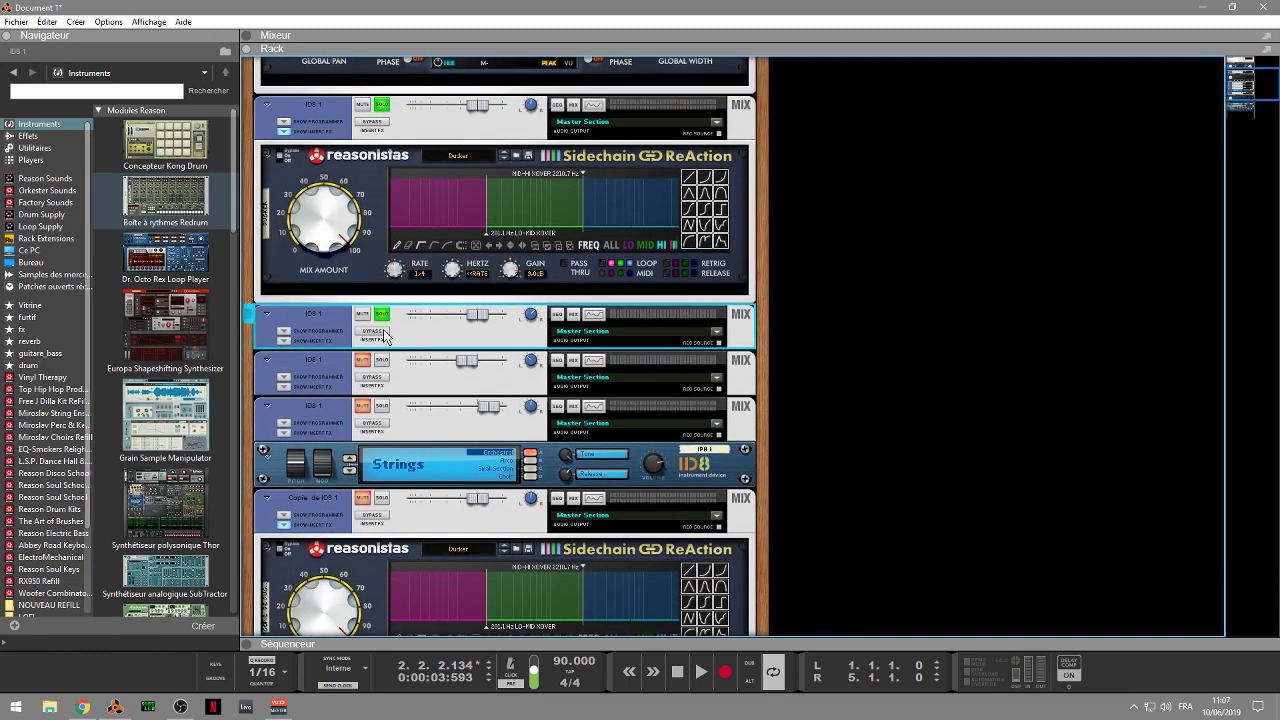
left_click(382, 361)
left_click(381, 407)
key("KP_0")
key("space")
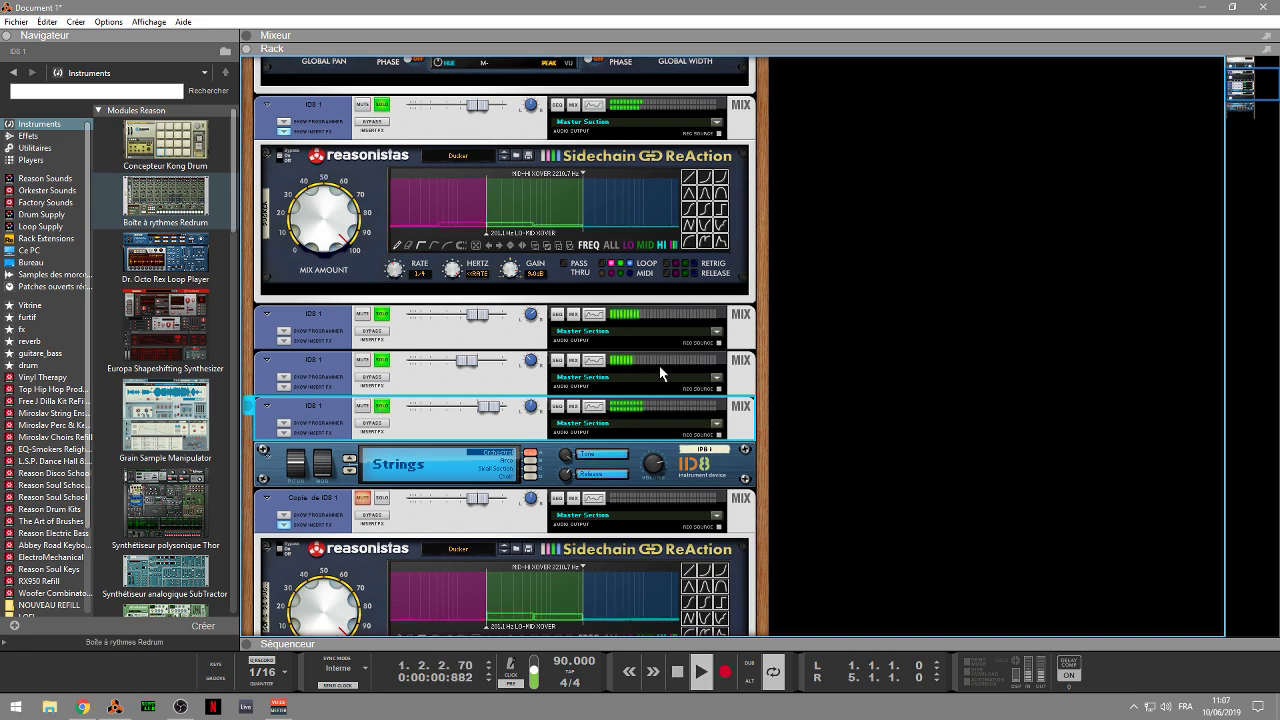
- Remove the solo from the Sidechain ReAction channel so only the three ID8 channels below it play
left_click(362, 108)
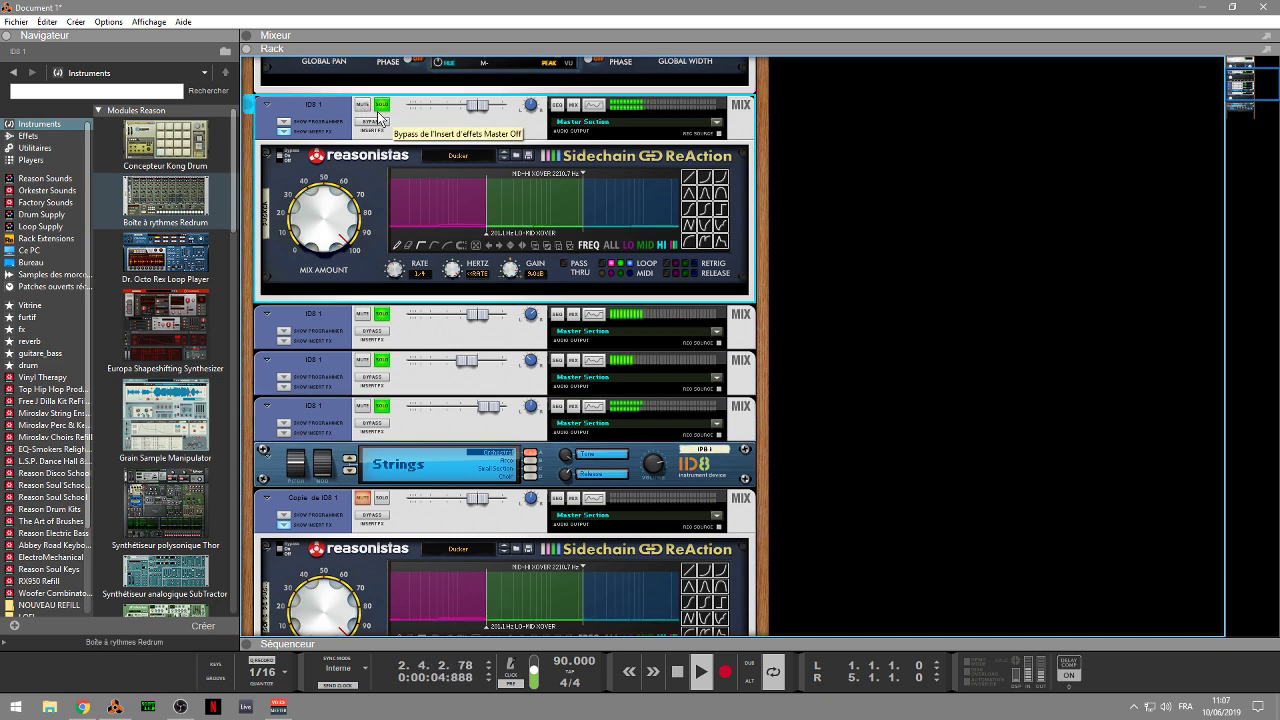
left_click(382, 107)
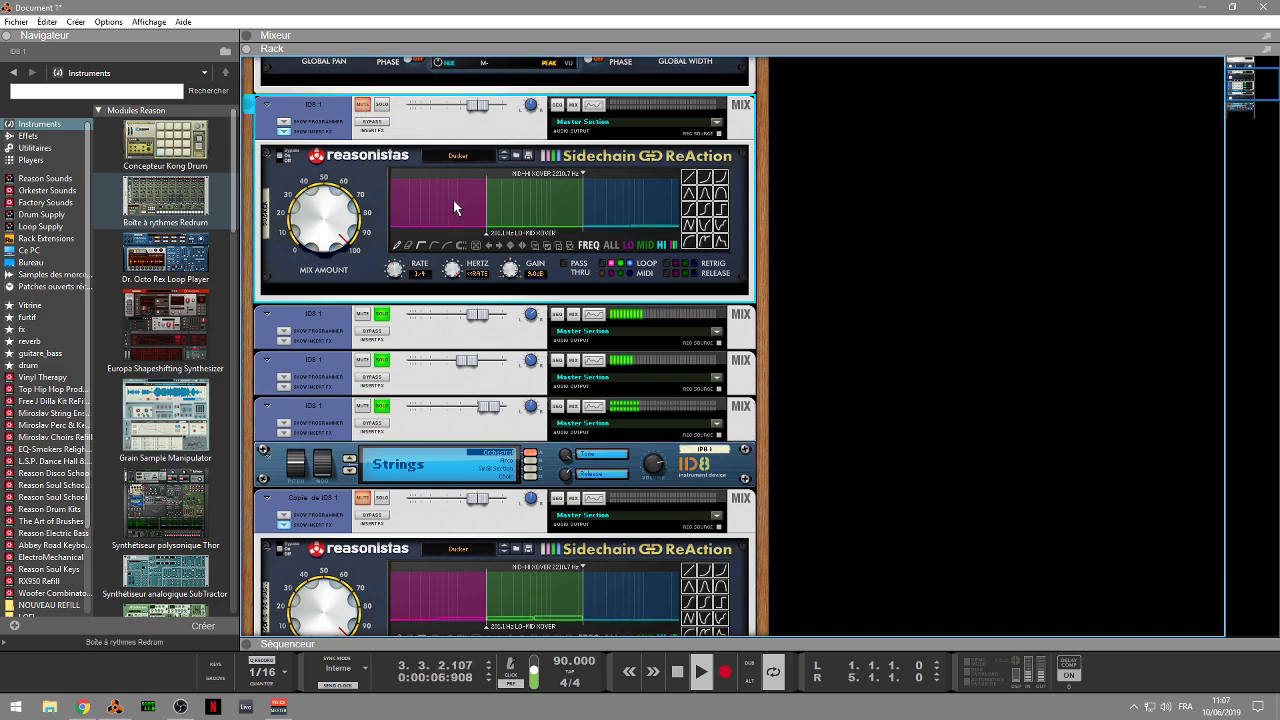
- Audition the first of the three ID8 band channels alone, and add the second and third channels back to the solo
left_click(382, 360)
left_click(382, 408)
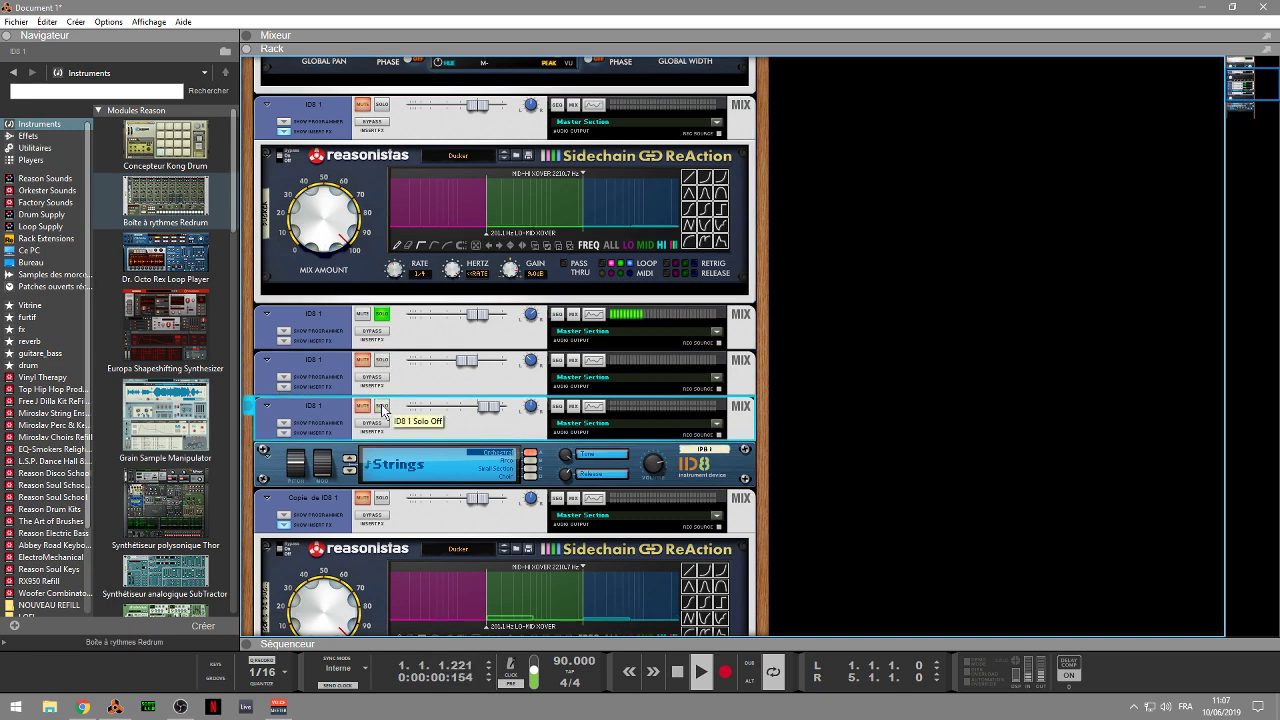
key("Tab")
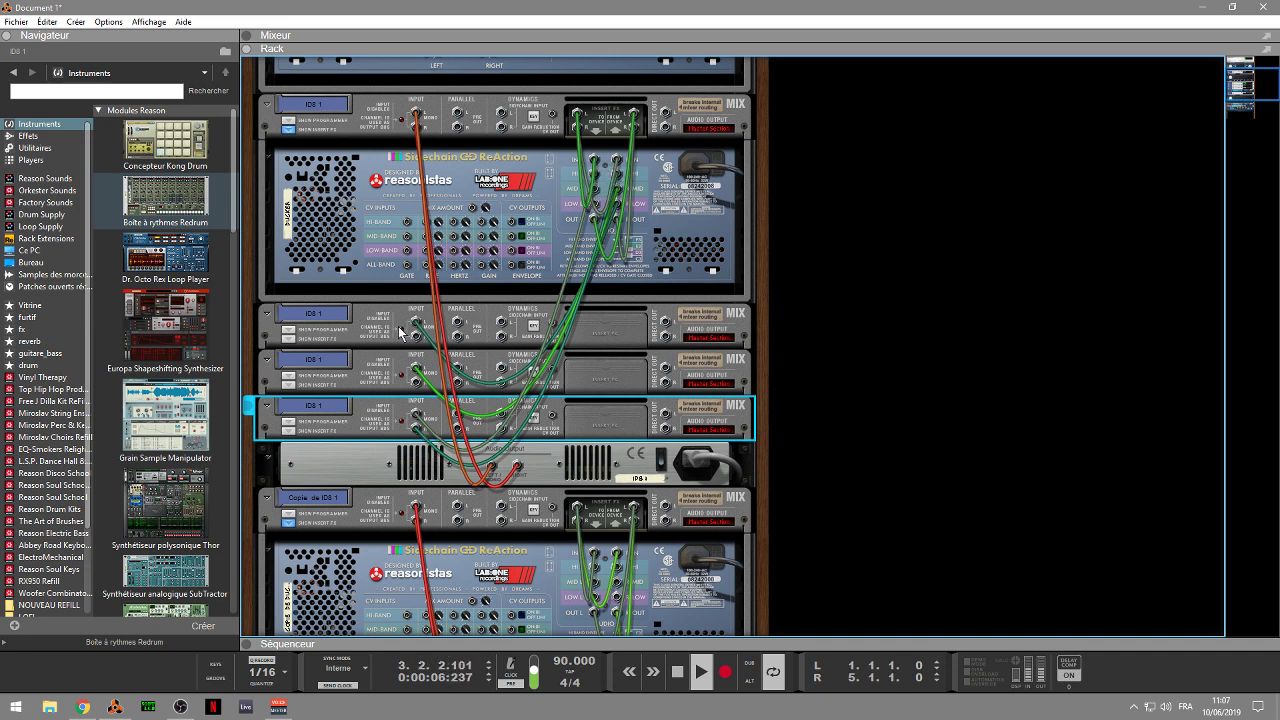
key("Tab")
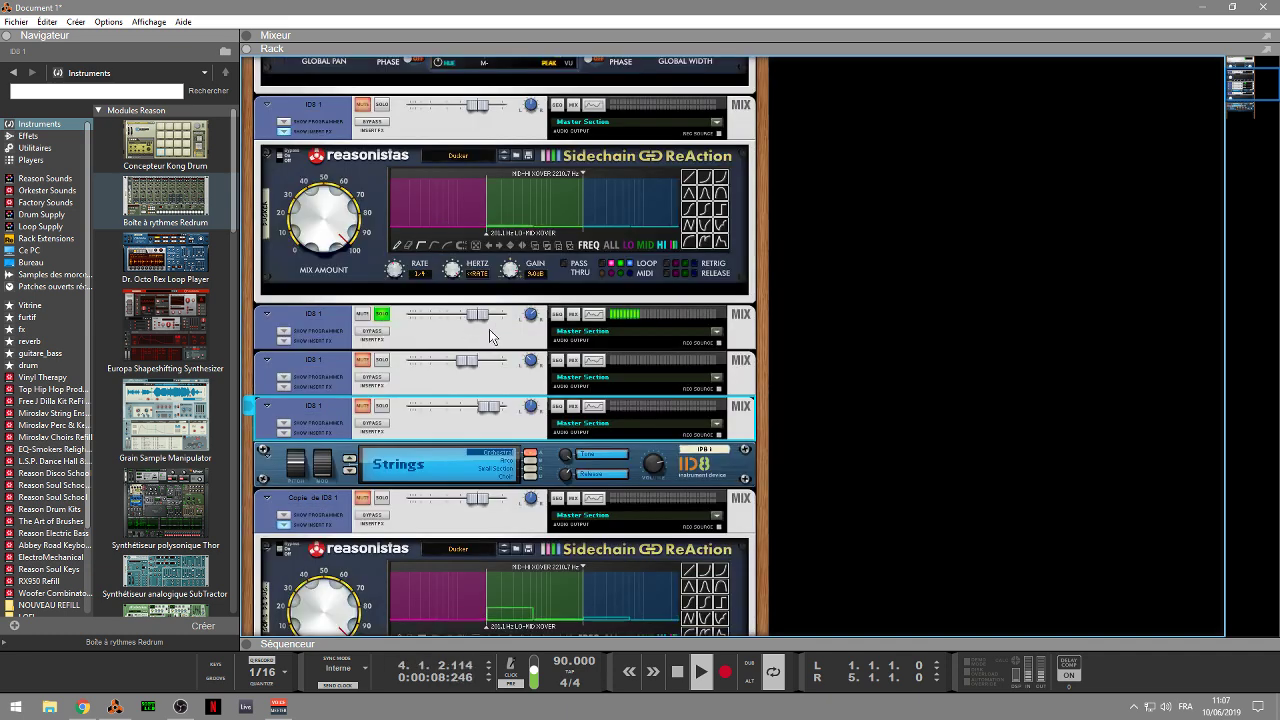
left_click(381, 360)
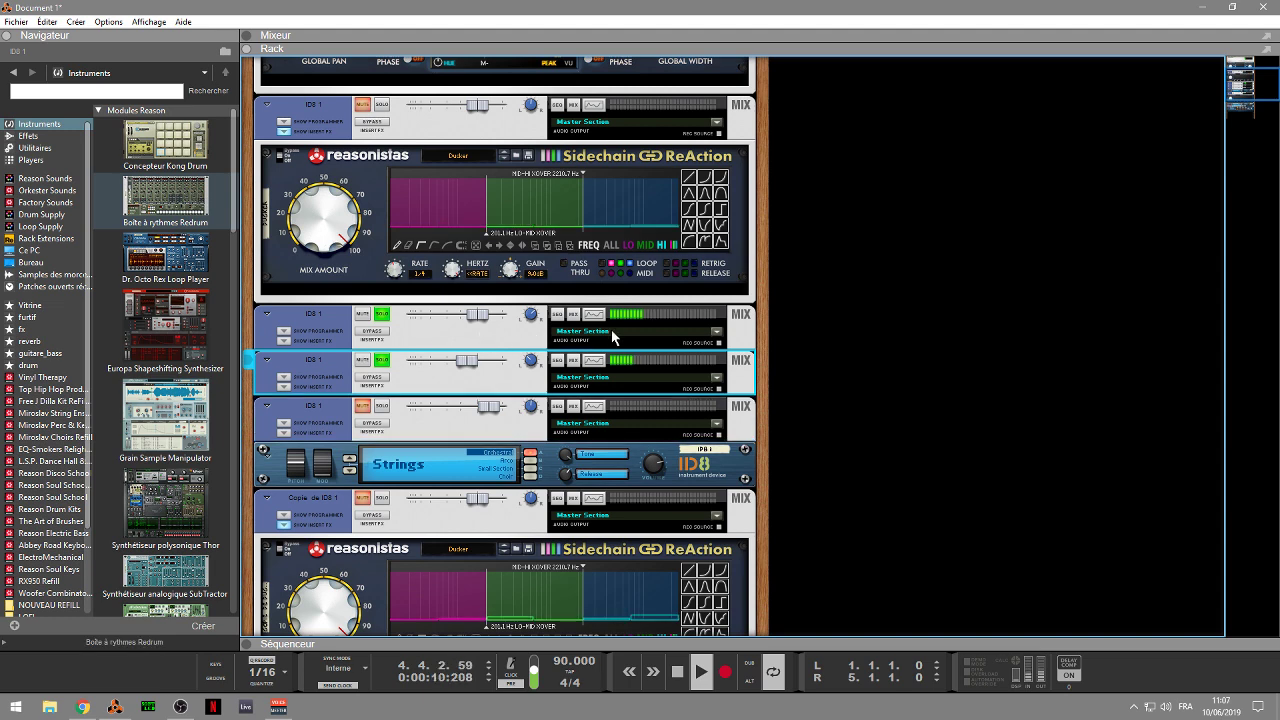
left_click(380, 406)
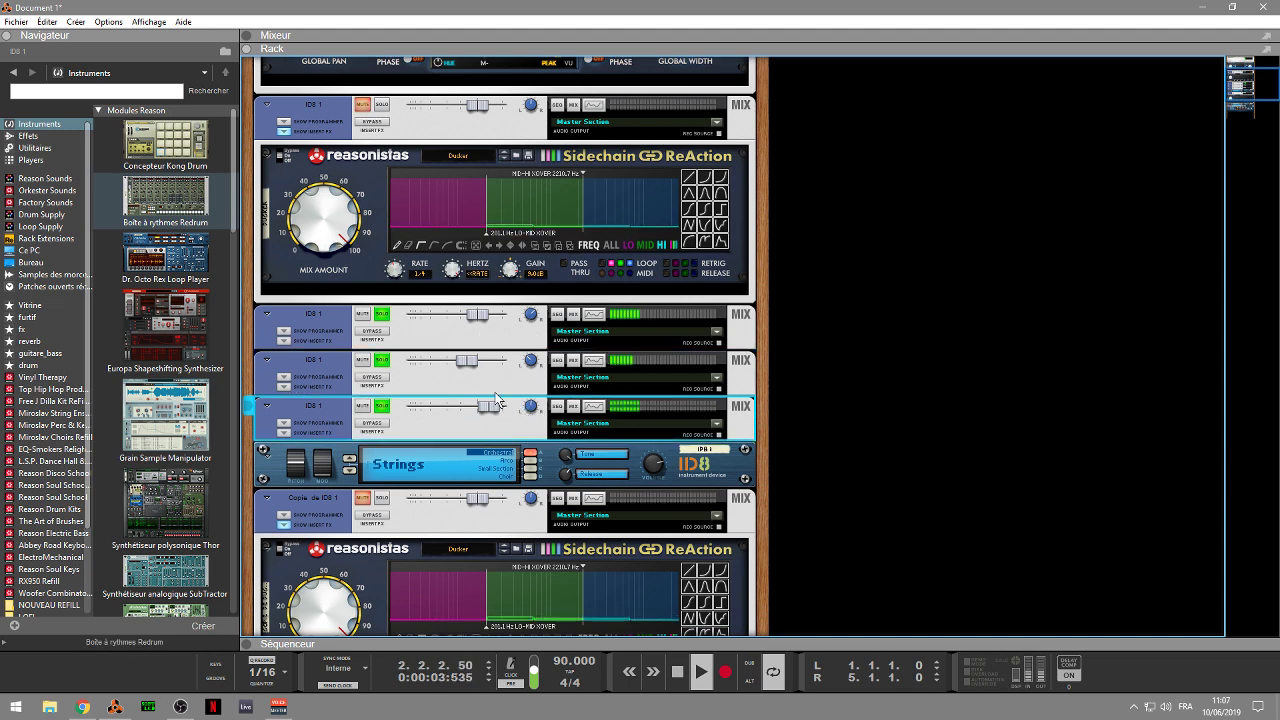
- Lower the first two ID8 band channels' faders to minimum and reduce the third channel's level
left_click_drag(478, 314, 410, 314)
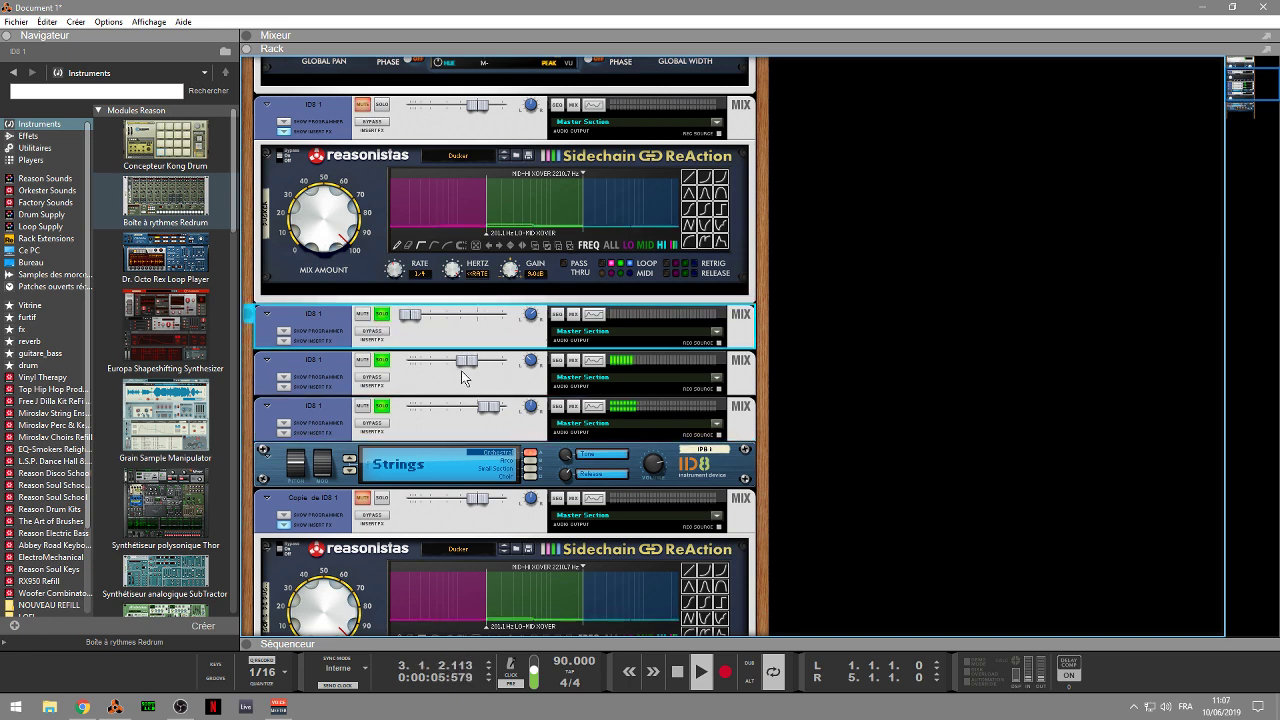
left_click_drag(461, 371, 342, 369)
left_click(478, 409)
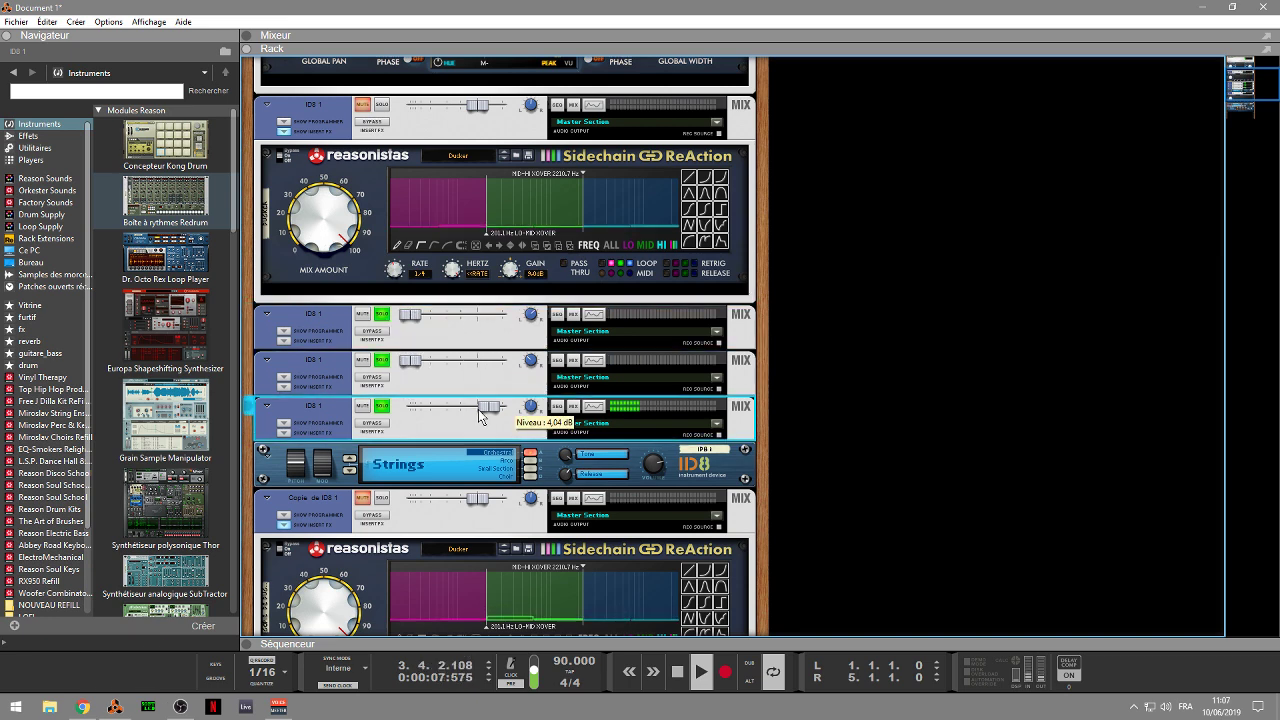
mouse_move(478, 409)
left_mouse_down()
mouse_move(417, 409)
mouse_move(456, 407)
left_mouse_up()
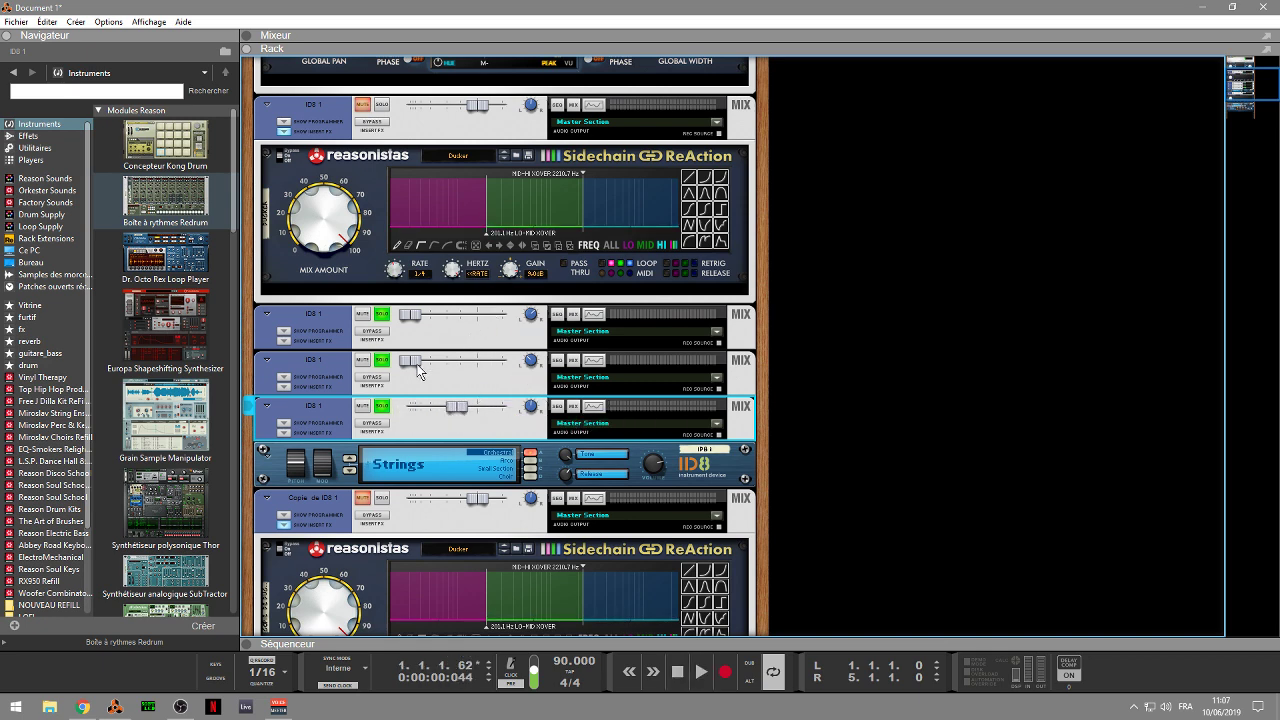
- Rebalance the three ID8 band channels during playback, with the first at 4.37 dB and the third at 2.21 dB
left_click_drag(411, 314, 483, 314)
left_click_drag(421, 360, 470, 362)
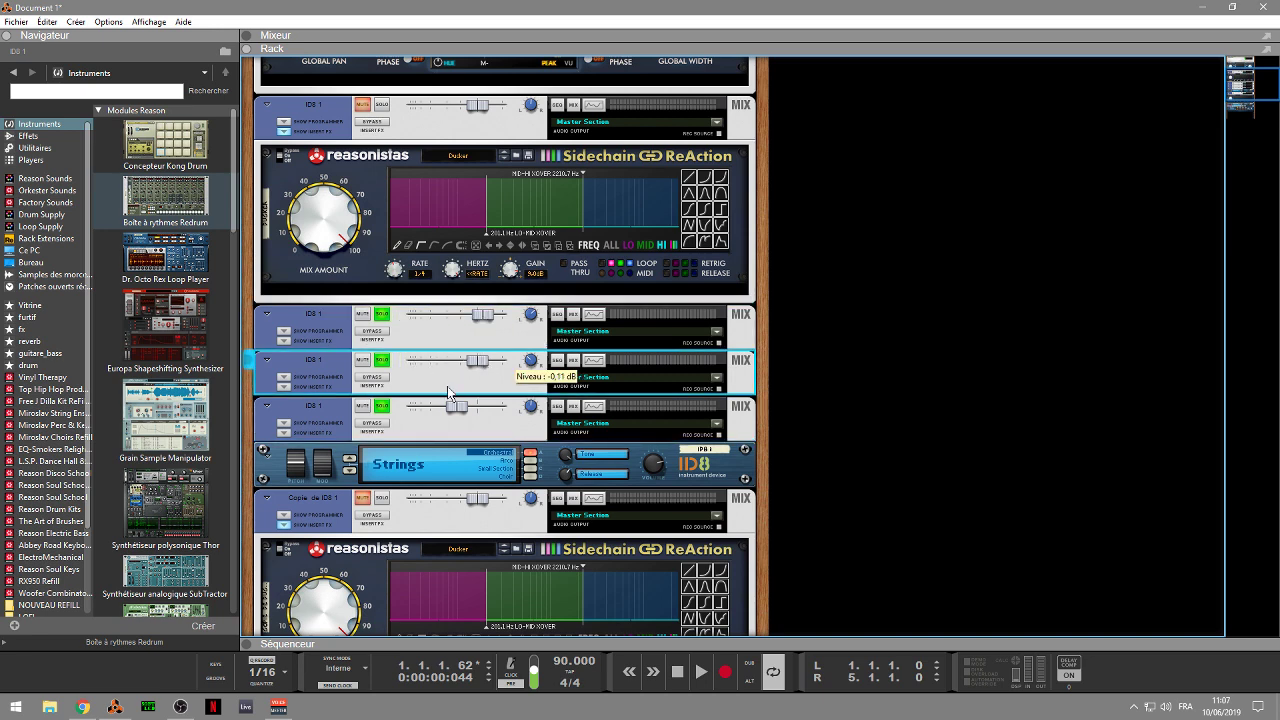
left_click_drag(456, 405, 470, 410)
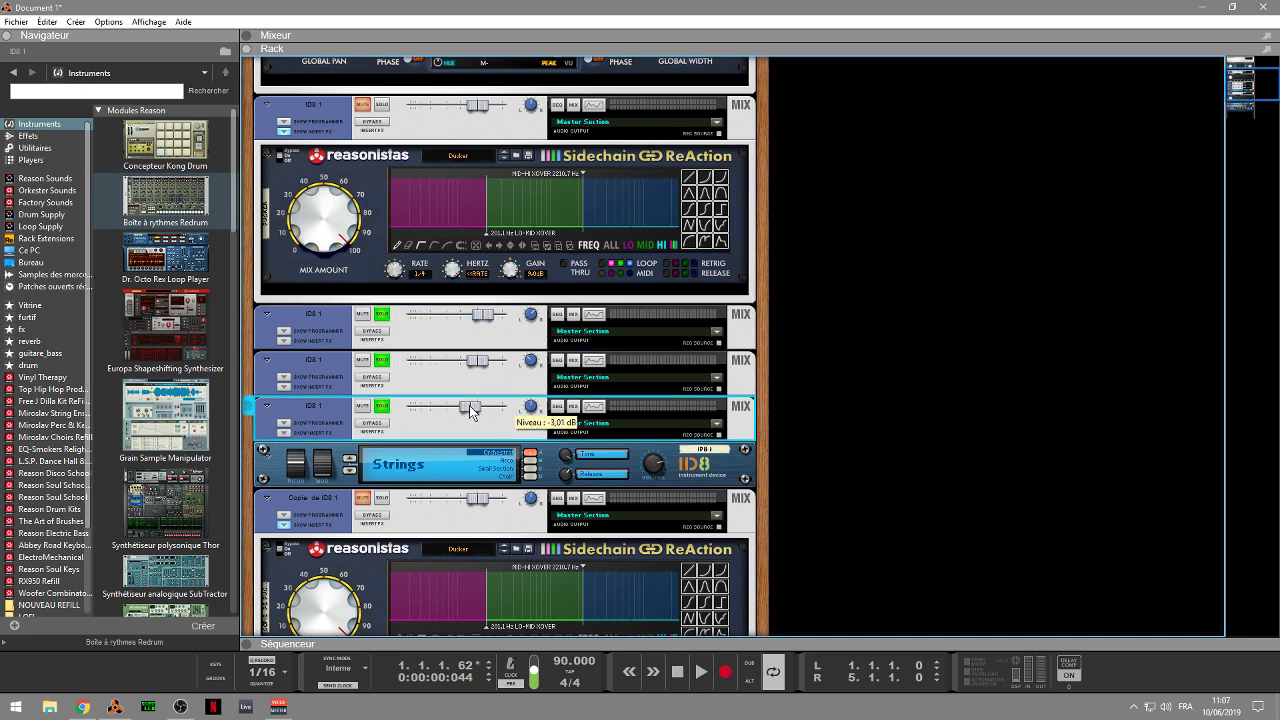
key("space")
left_click_drag(470, 410, 491, 404)
left_click_drag(478, 360, 467, 370)
left_click_drag(483, 314, 490, 316)
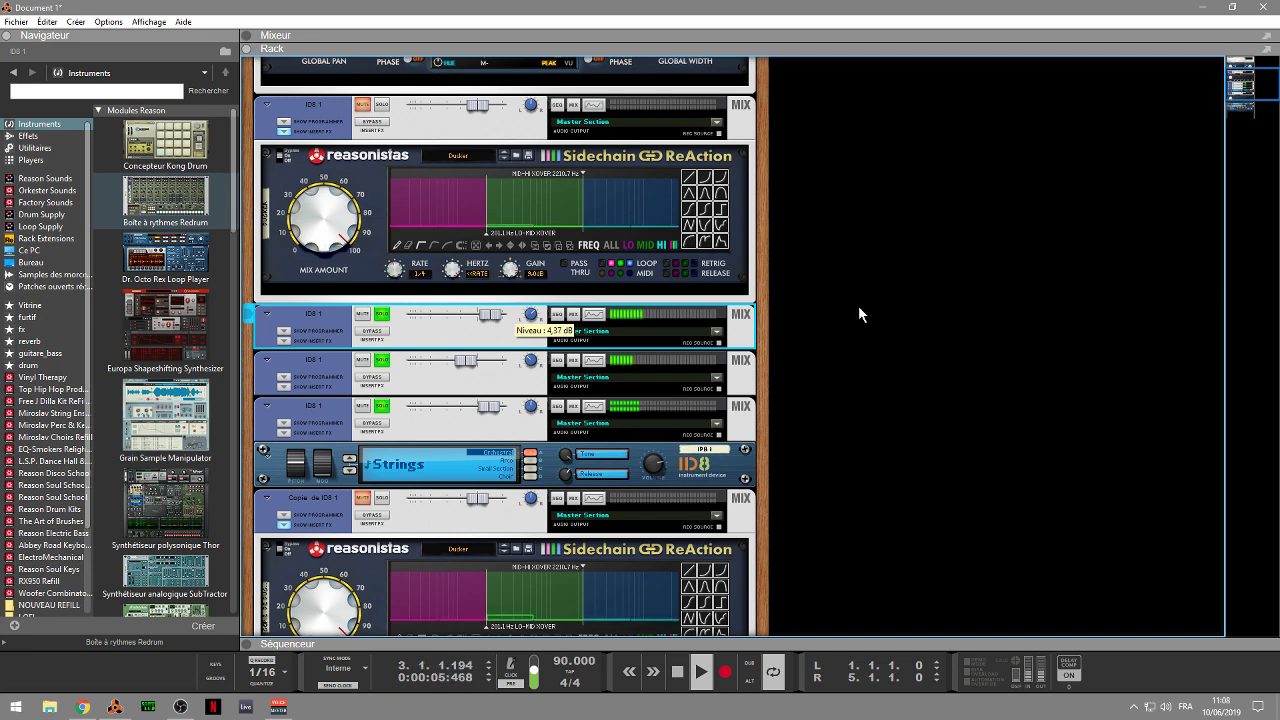
left_click_drag(1248, 82, 1245, 93)
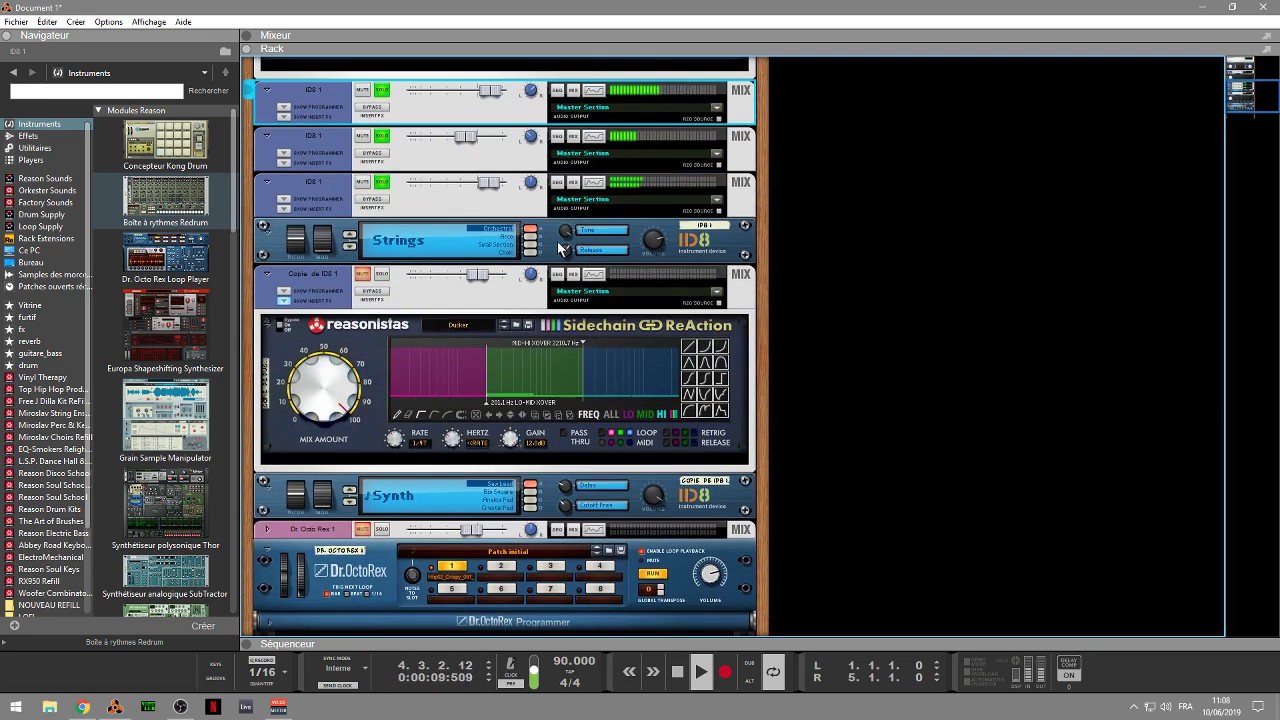
left_click_drag(487, 184, 483, 184)
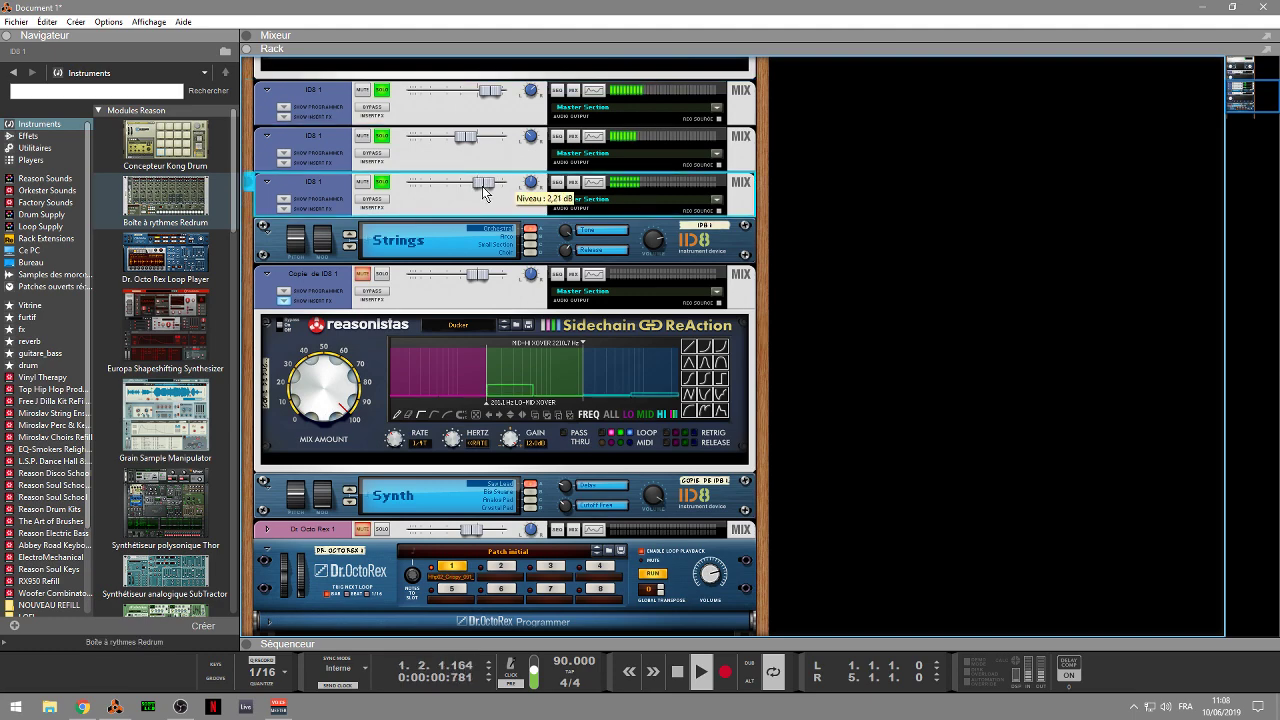
- Solo the Copie de ID8 1 channel and remove the solos from the three ID8 band channels
left_click(390, 285)
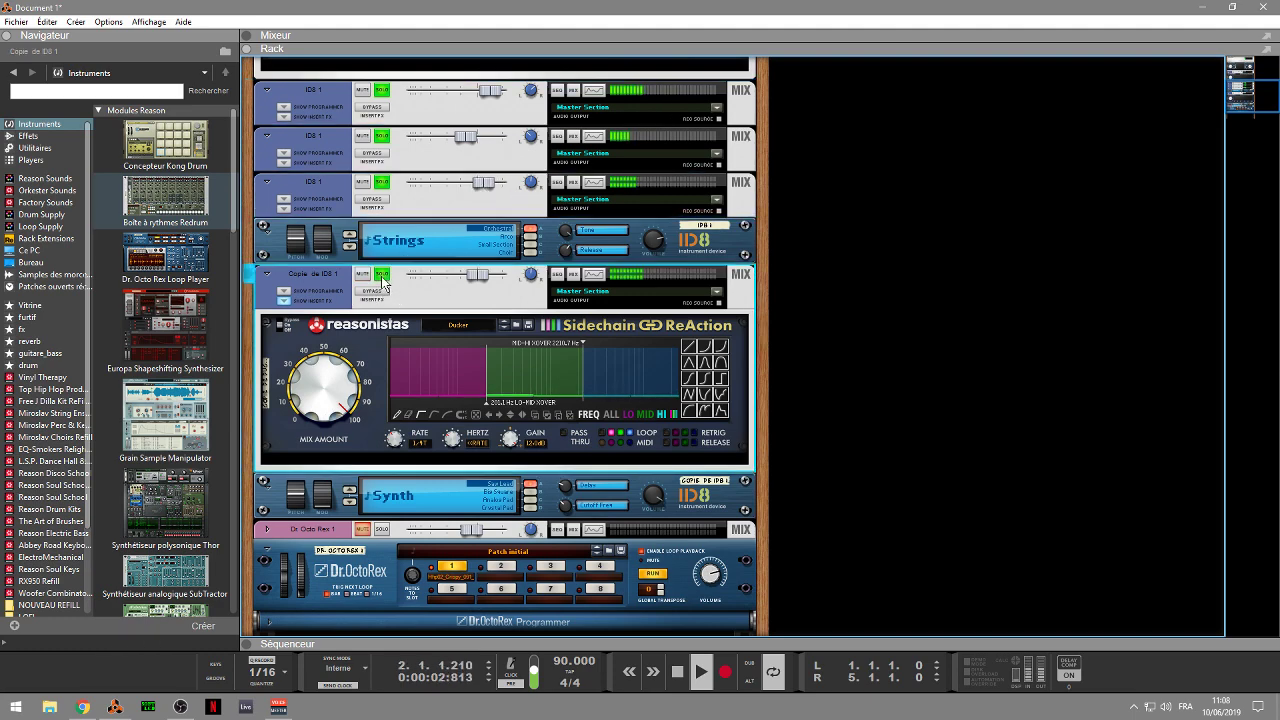
left_click_drag(1244, 108, 1245, 92)
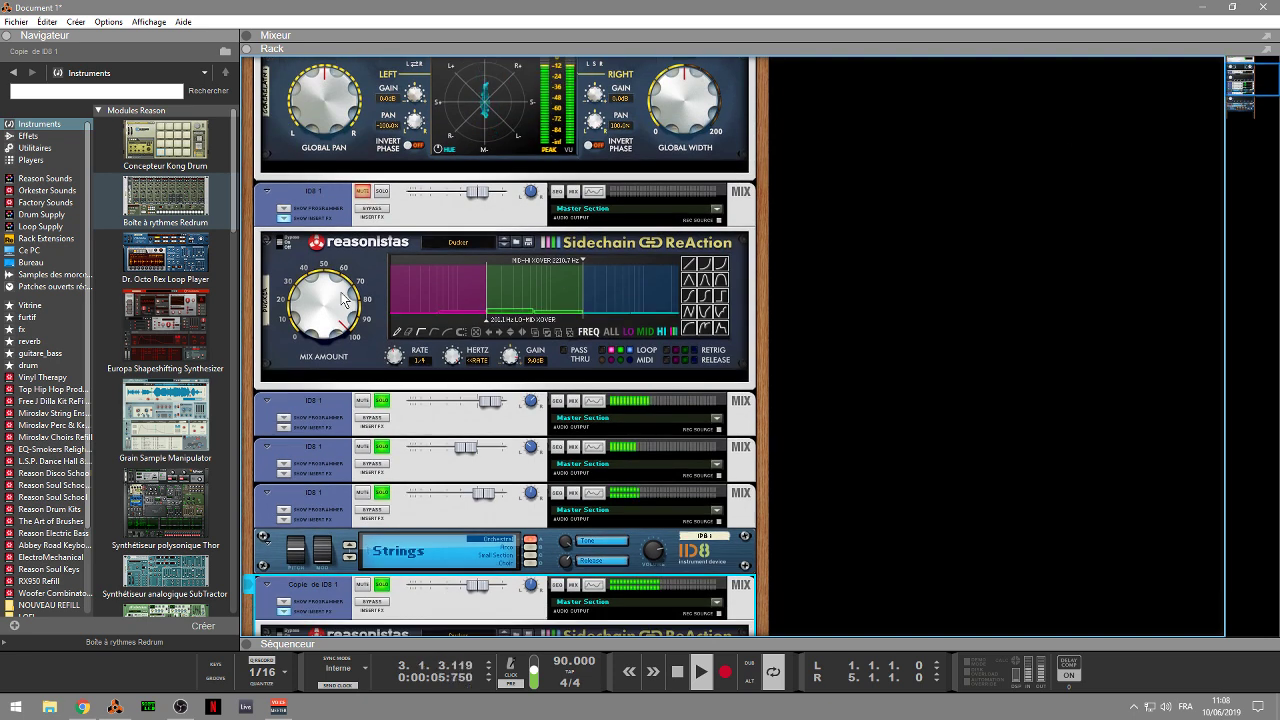
left_click(381, 402)
left_click(381, 447)
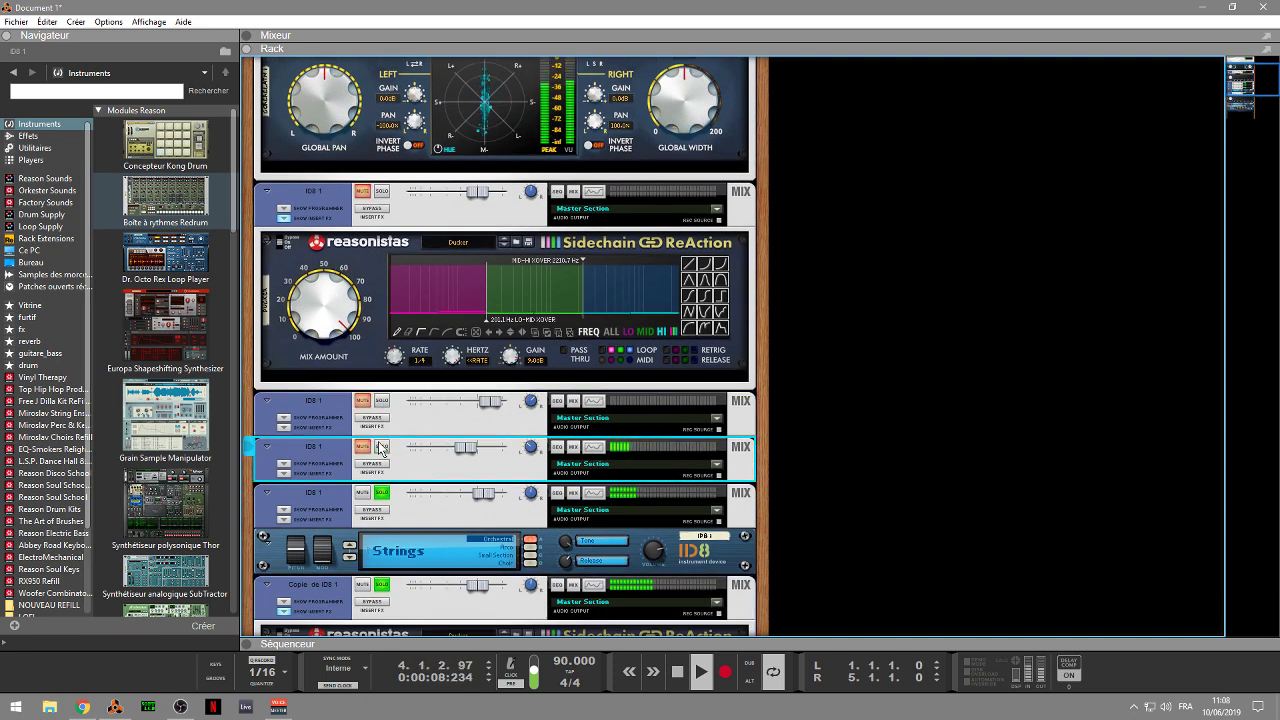
left_click(381, 493)
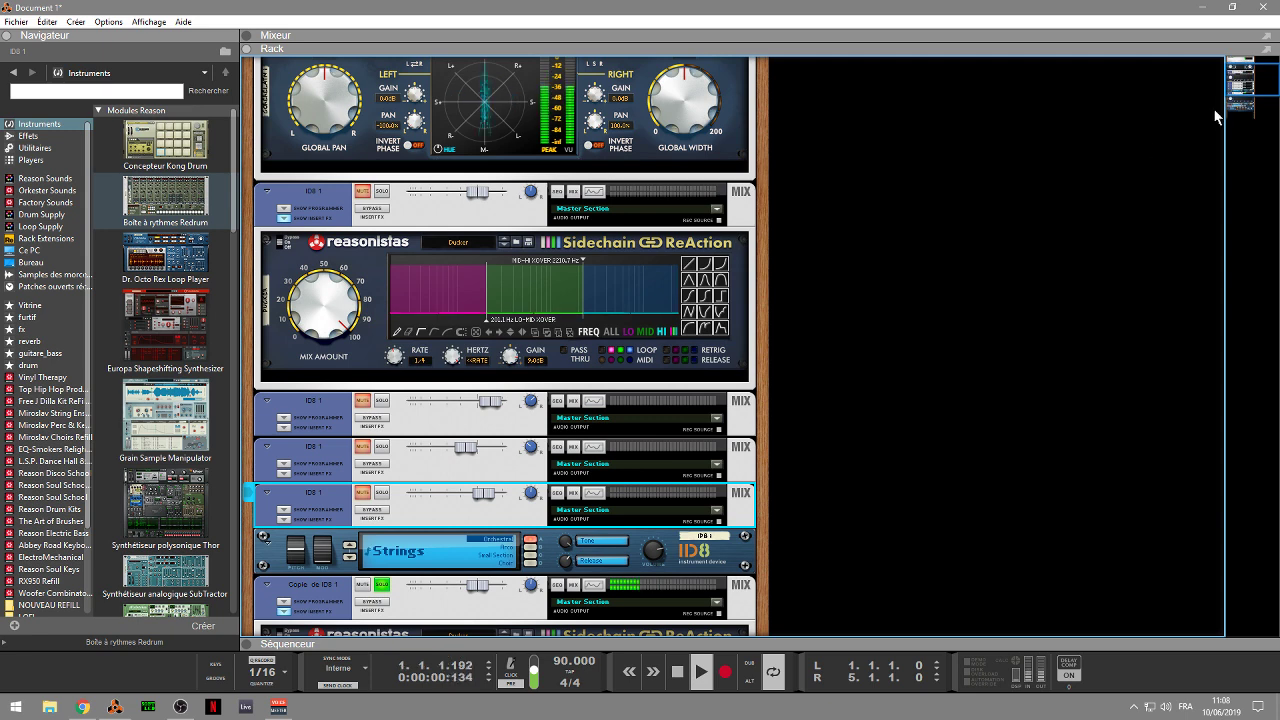
- Examine the rear connections of the Copie de ID8 1 channel's Sidechain ReAction and restart playback from the beginning
scroll(1238, 90, "down", 5)
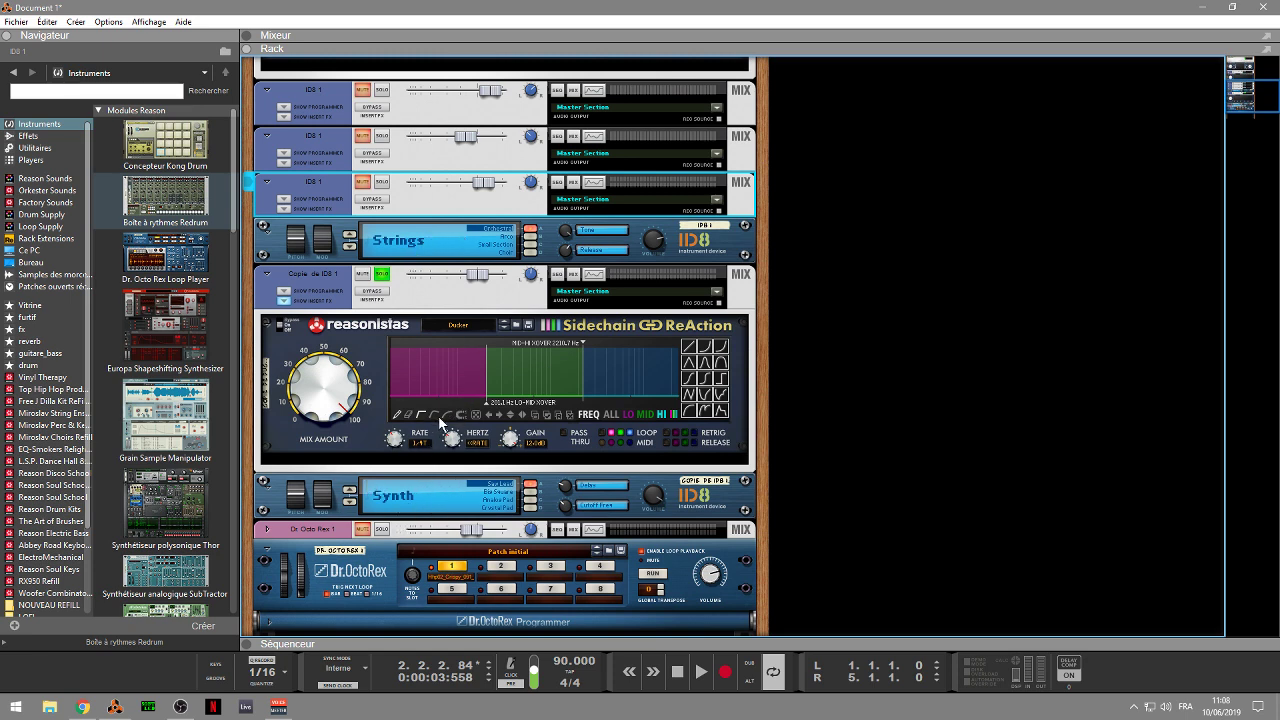
key("Tab")
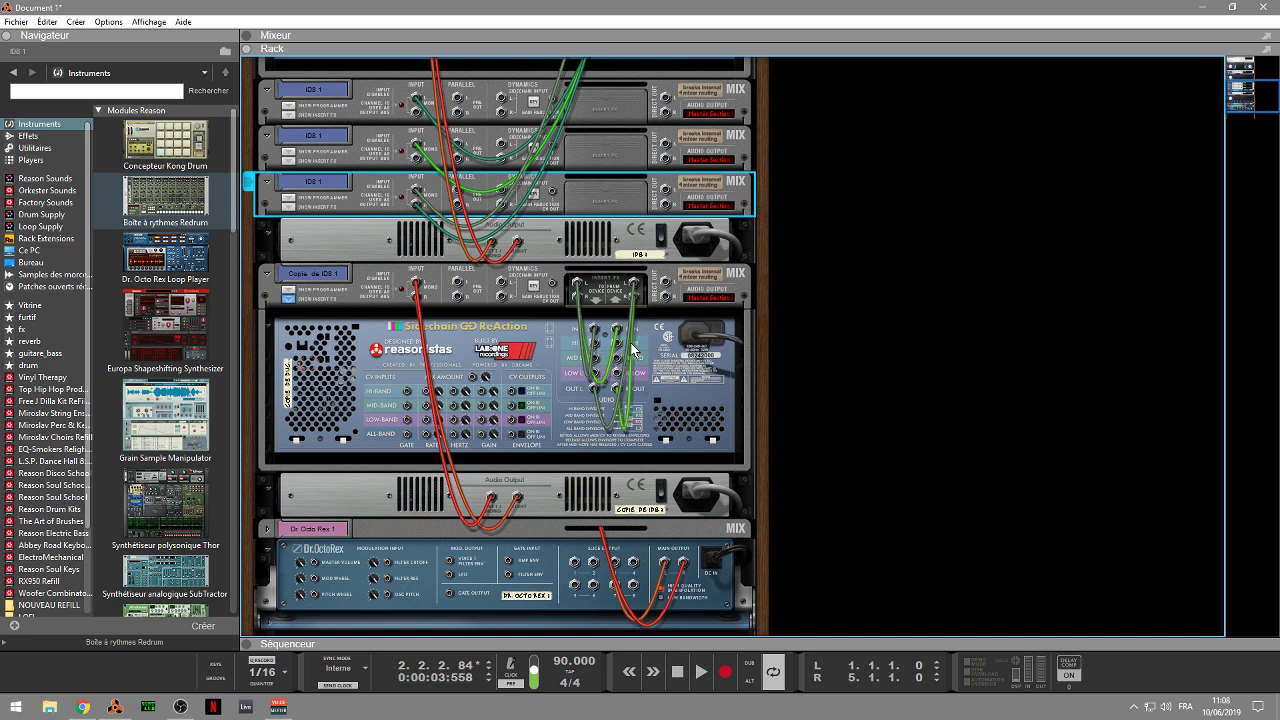
key("Tab")
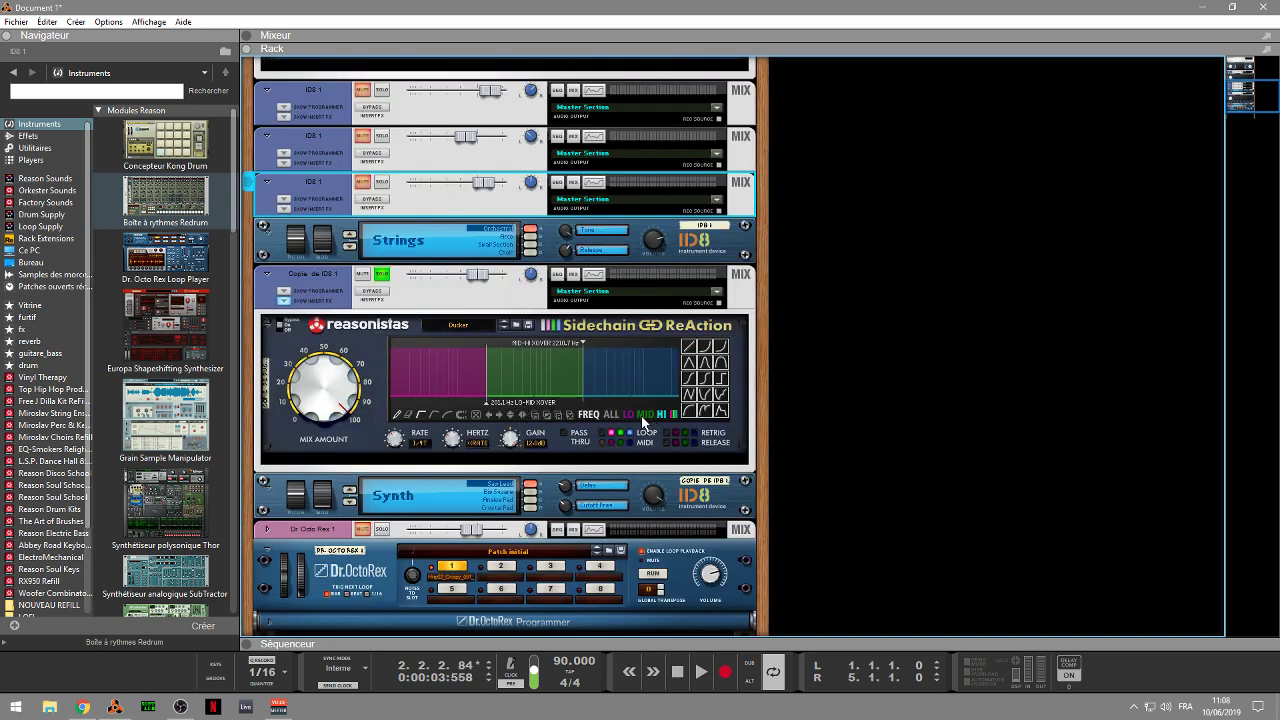
key("KP_0")
key("space")
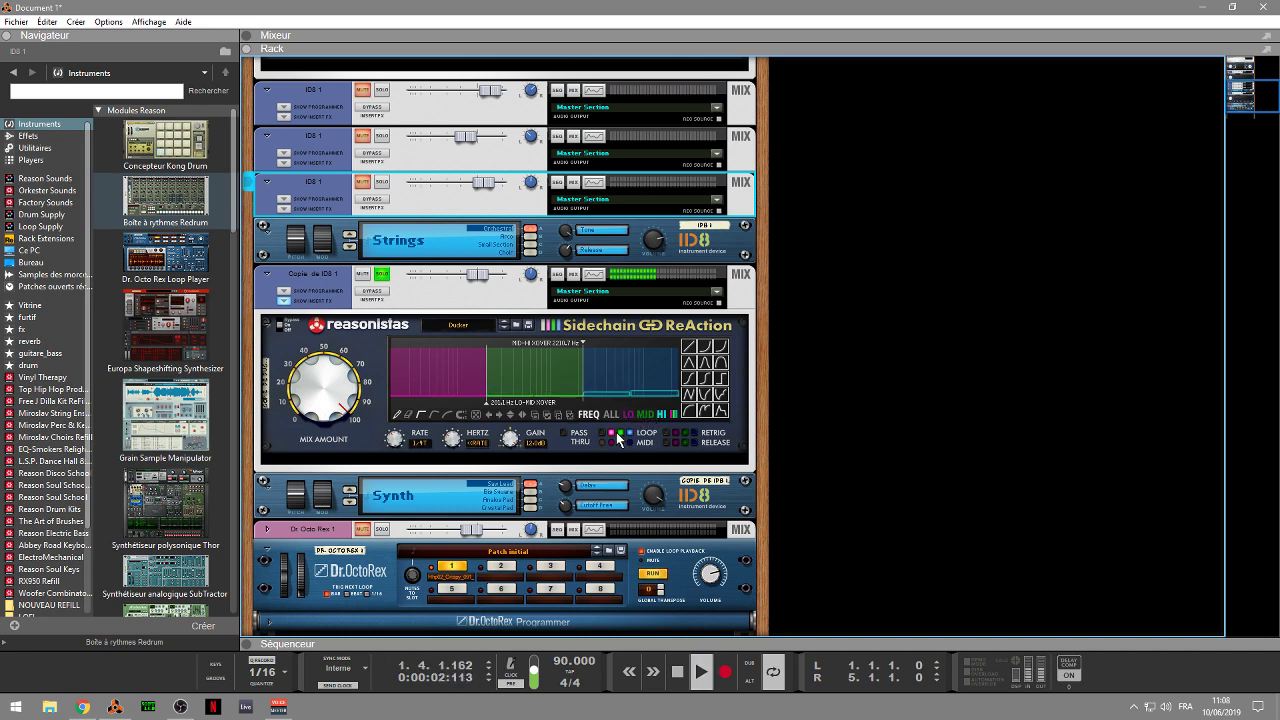
- Loop the Lo, Mid and Hi bands one at a time, showing each band's own envelope during playback
left_click(630, 436)
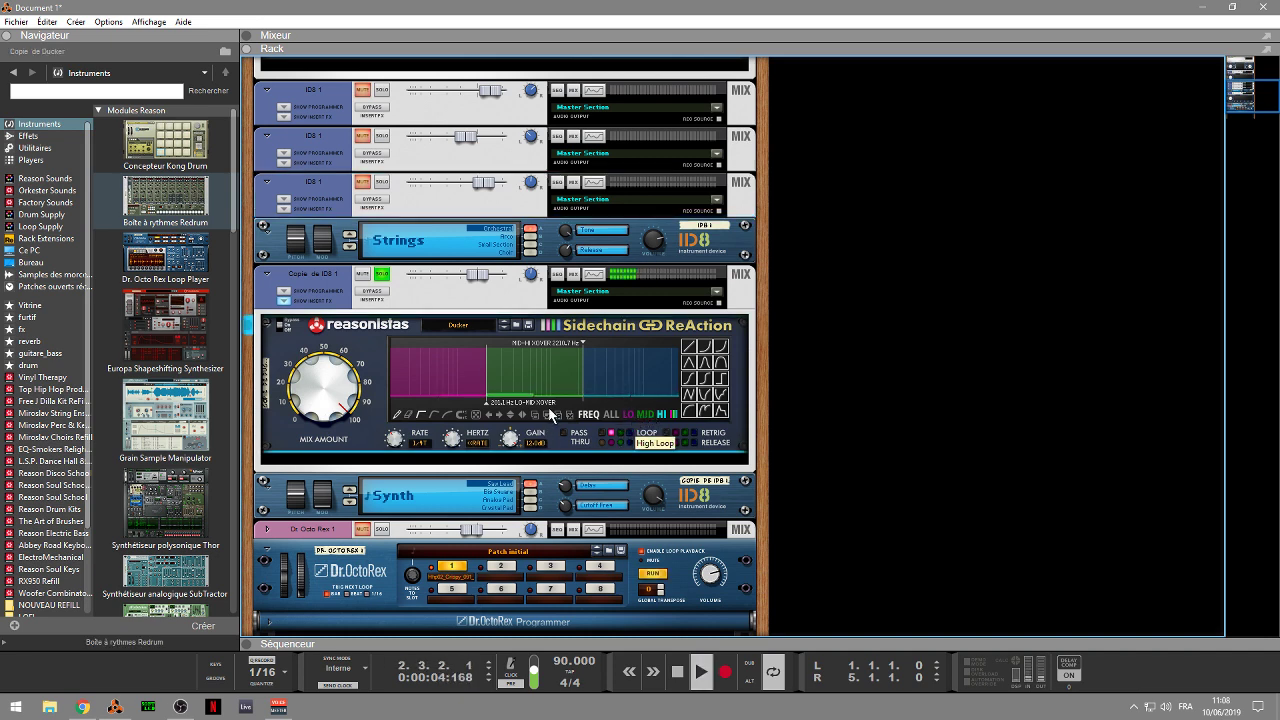
left_click(645, 414)
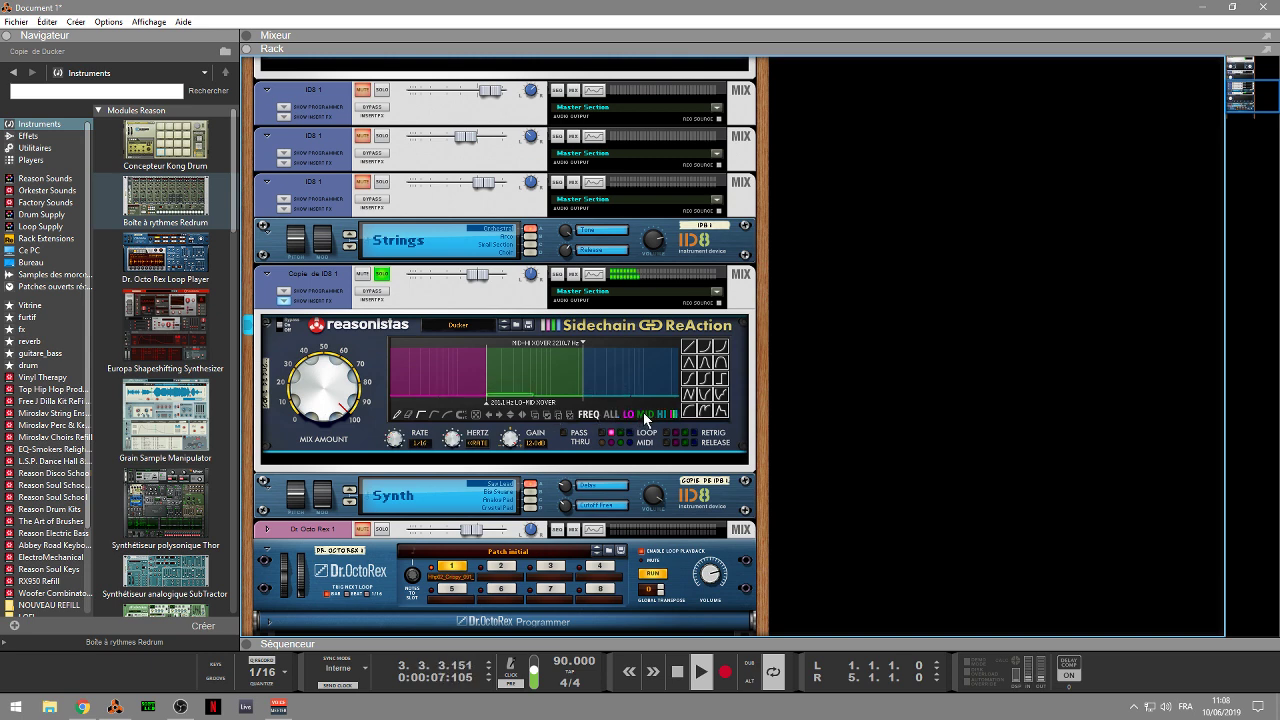
left_click(591, 414)
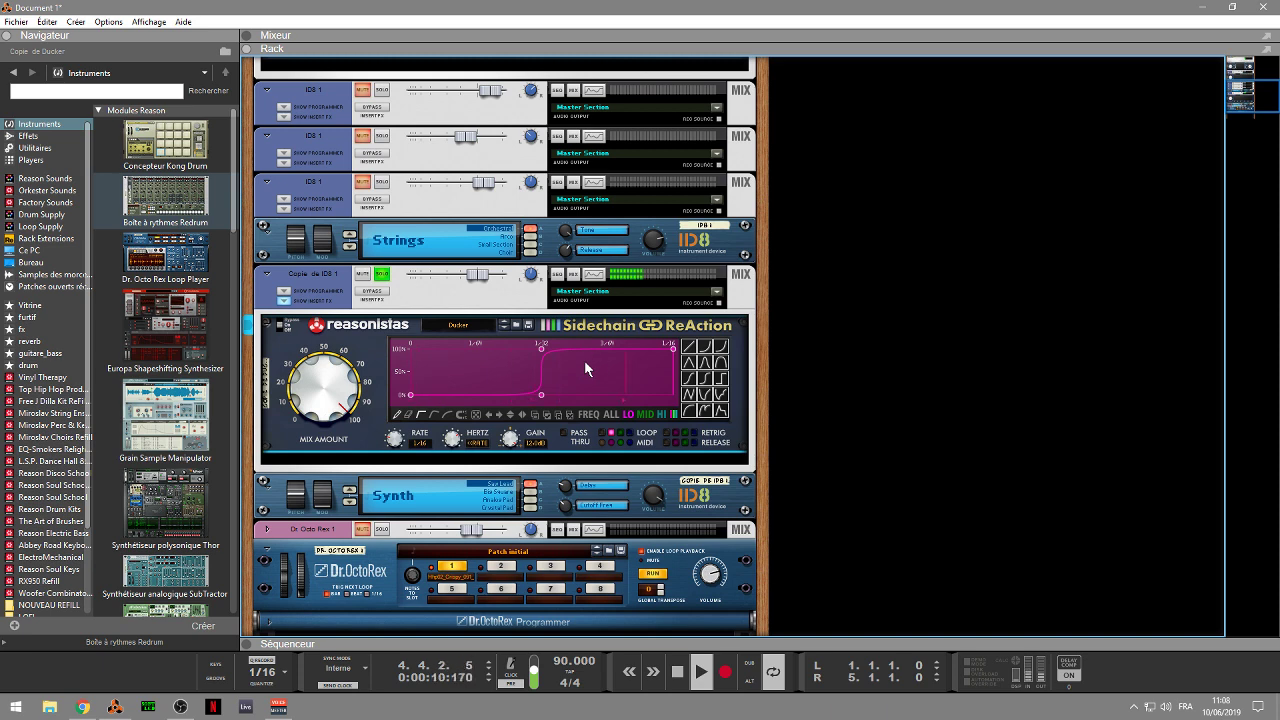
left_click(643, 415)
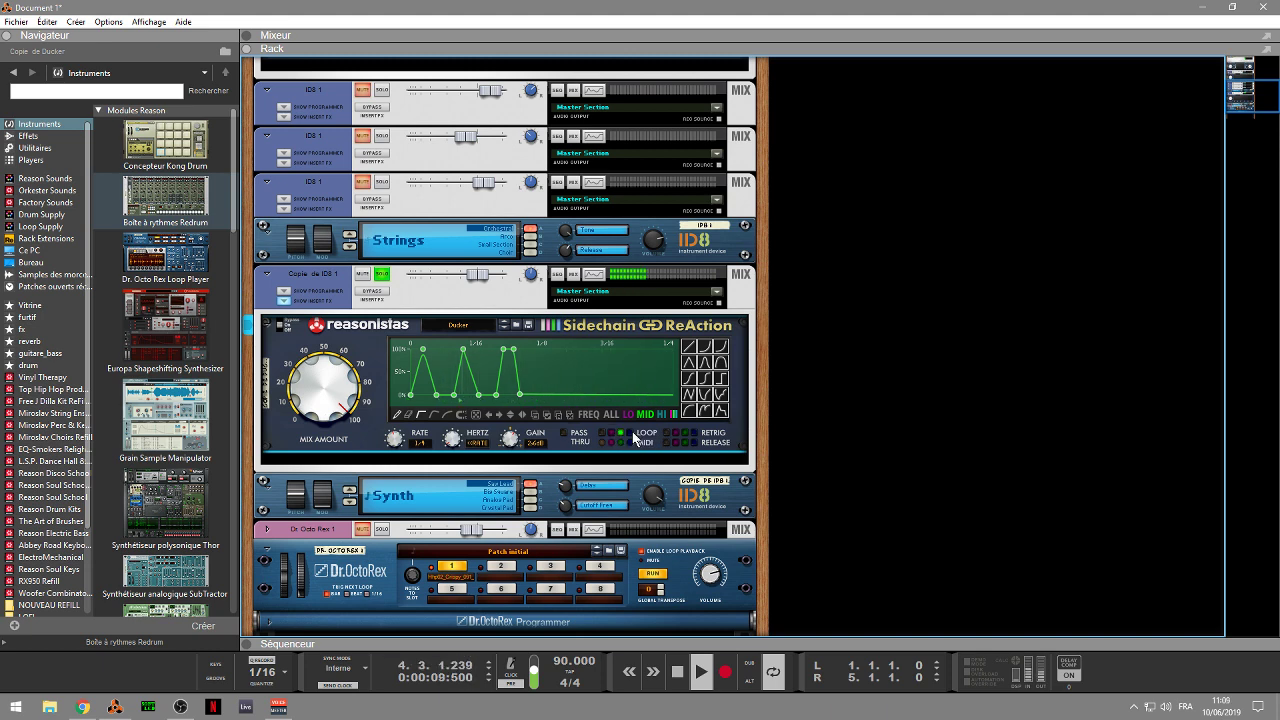
left_click(667, 413)
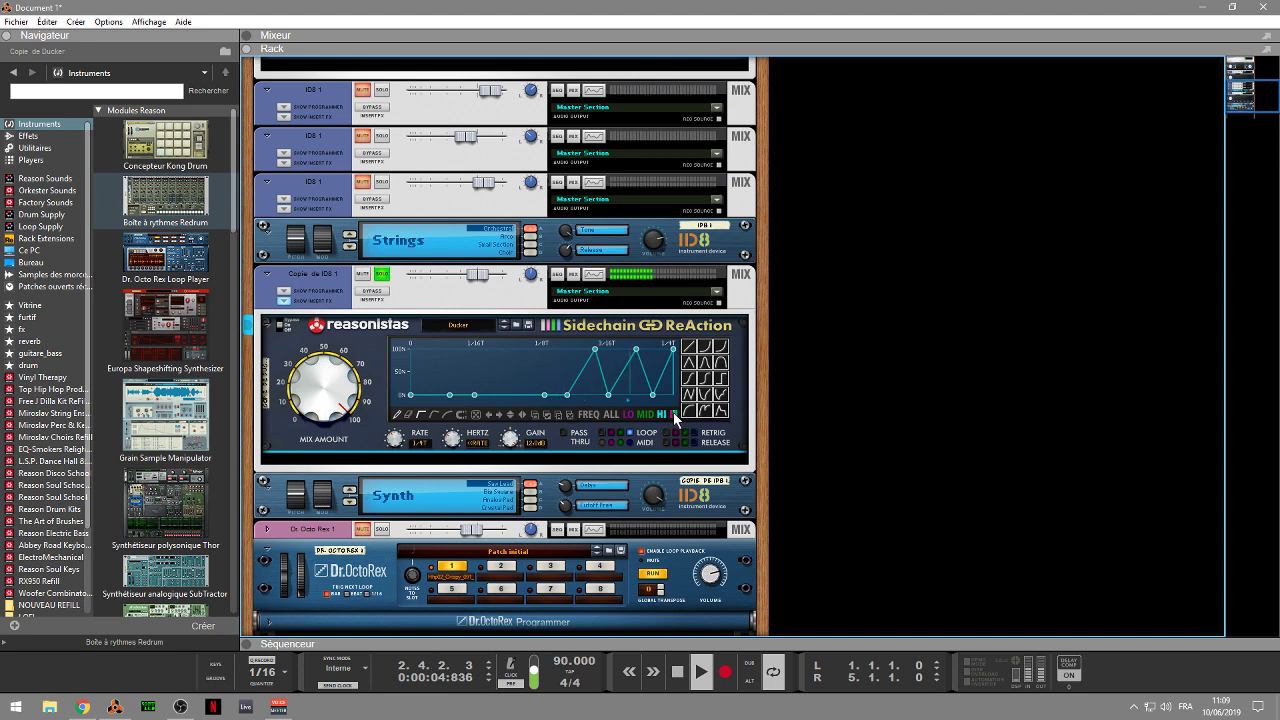
- Show the ALL envelope with its loop enabled and try several preset shapes on it
left_click(610, 418)
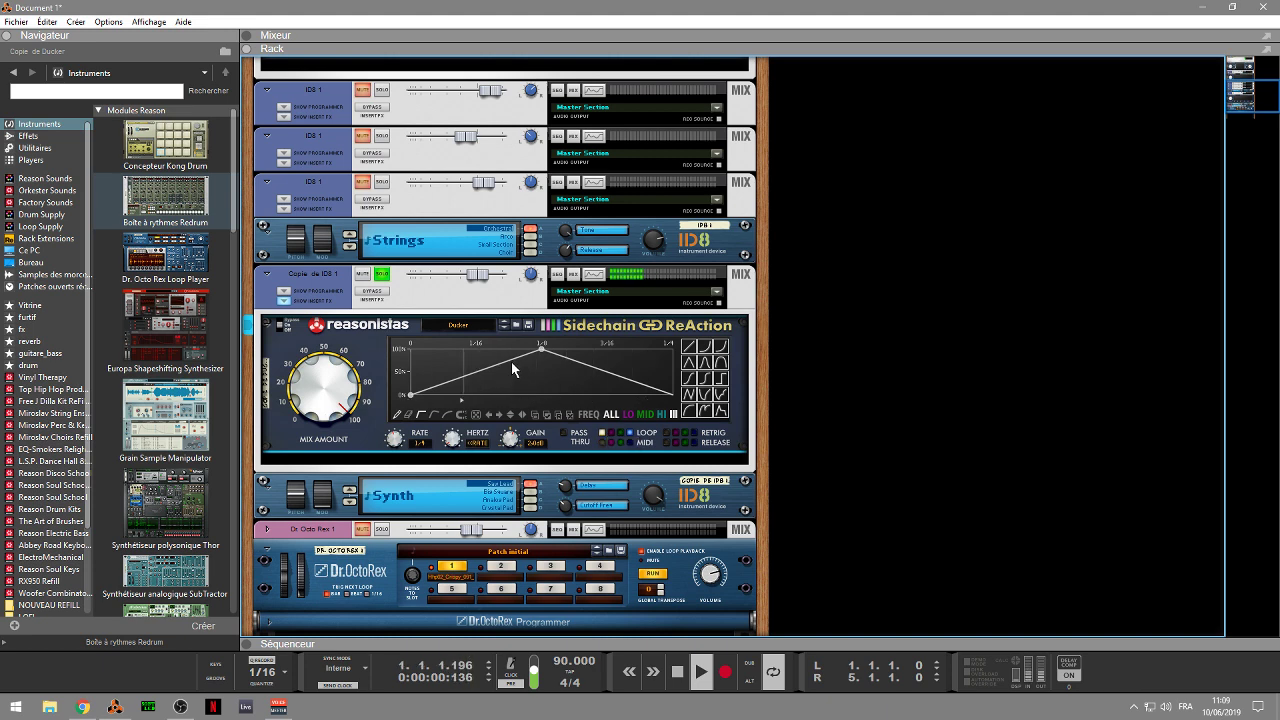
left_click(706, 367)
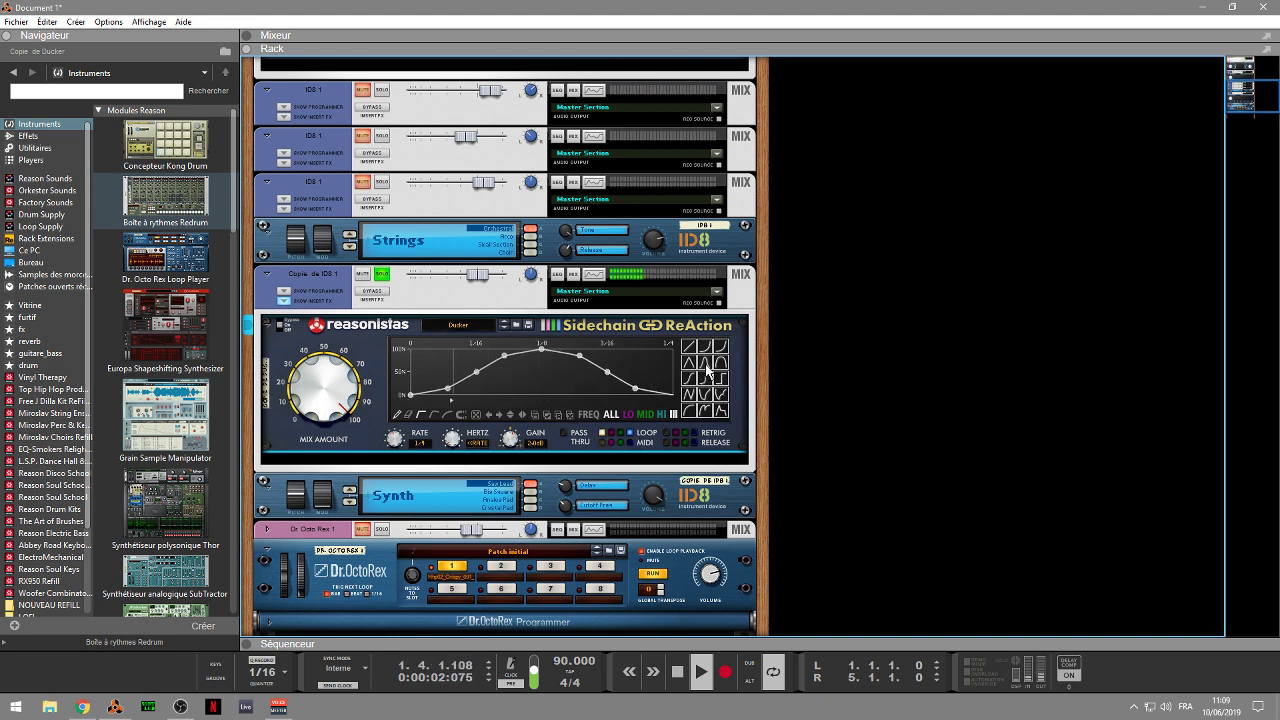
left_click(706, 352)
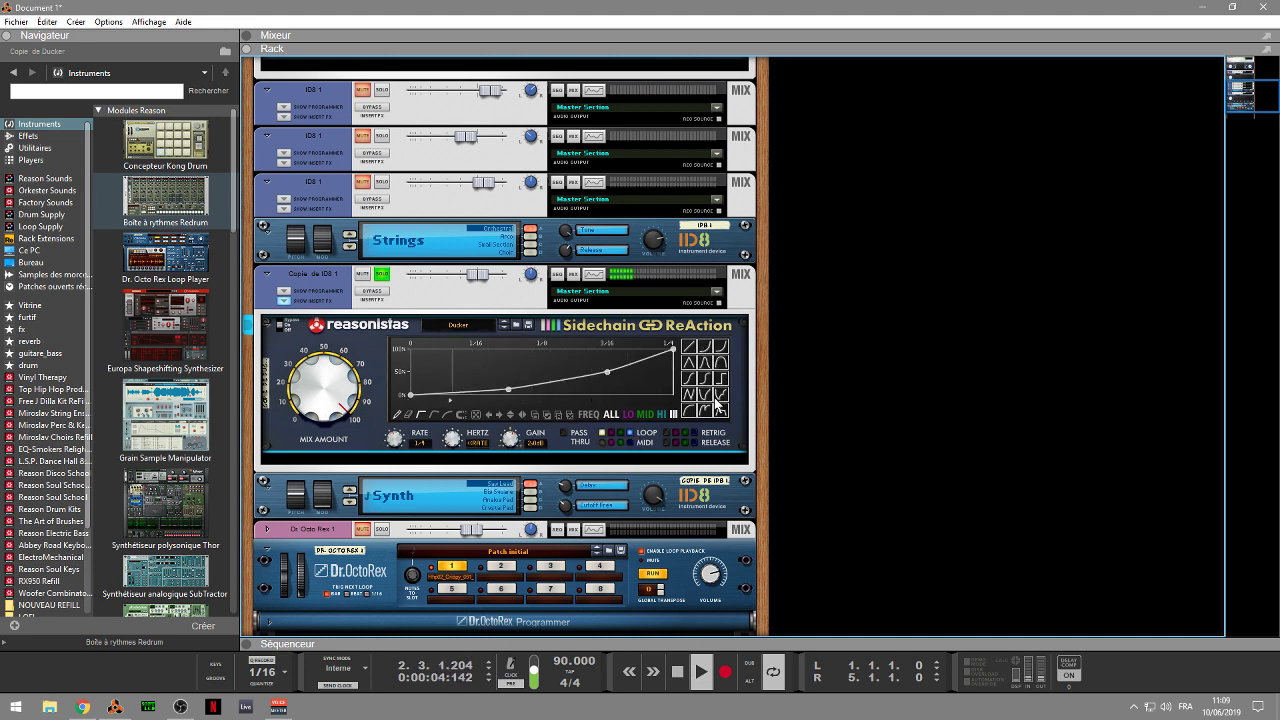
left_click(706, 411)
left_click_drag(542, 372, 547, 387)
- Apply a smooth rising preset shape to the ALL envelope and move its two inner points to either side of 1/16
left_click(691, 380)
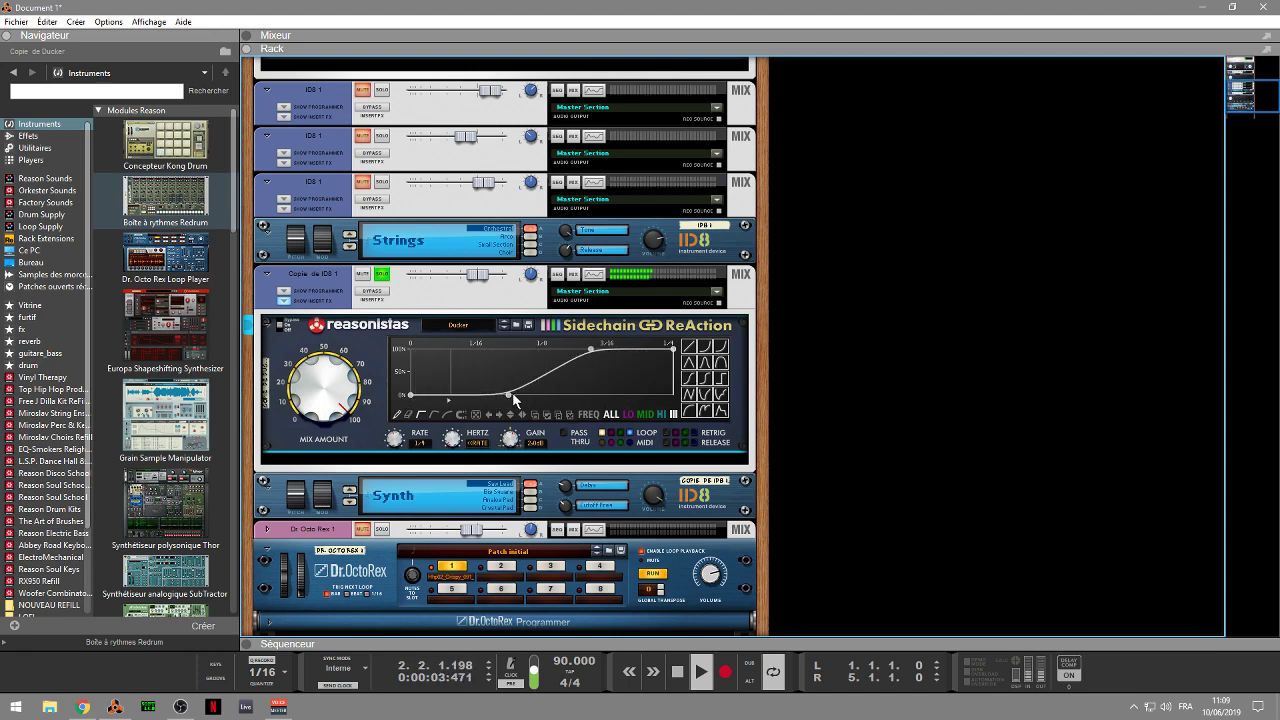
left_click_drag(516, 397, 456, 396)
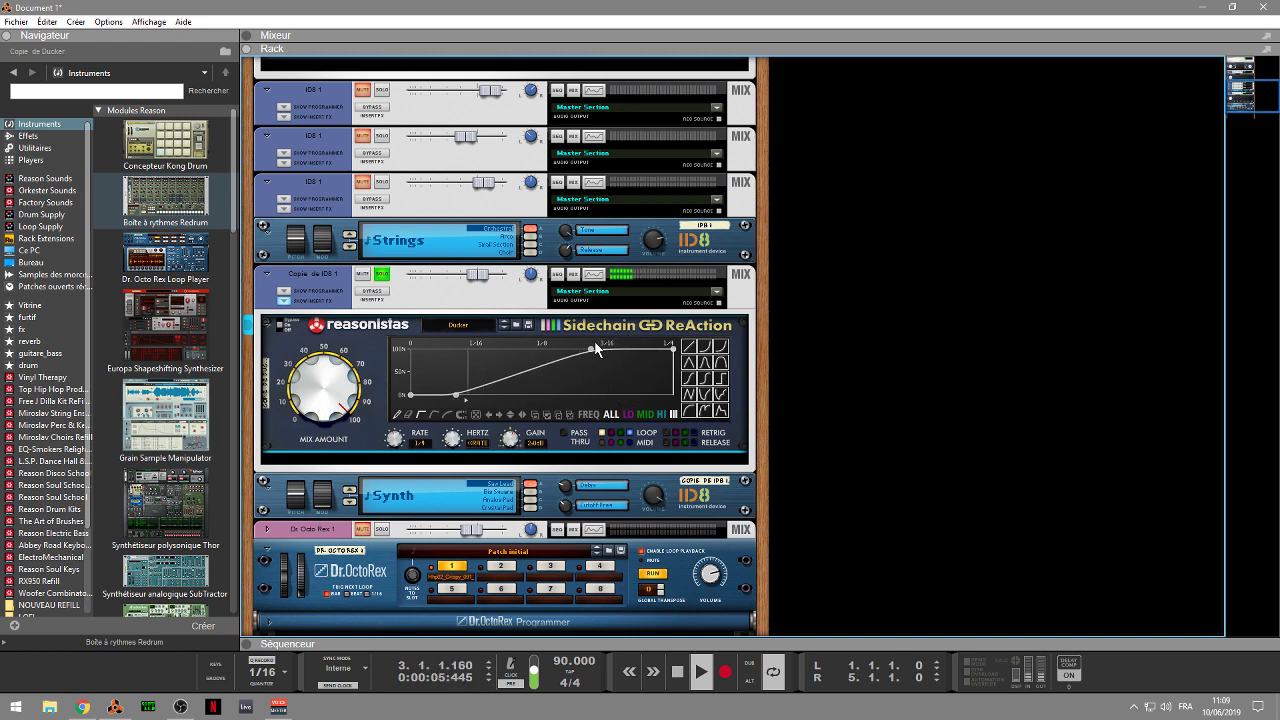
left_click_drag(591, 348, 490, 350)
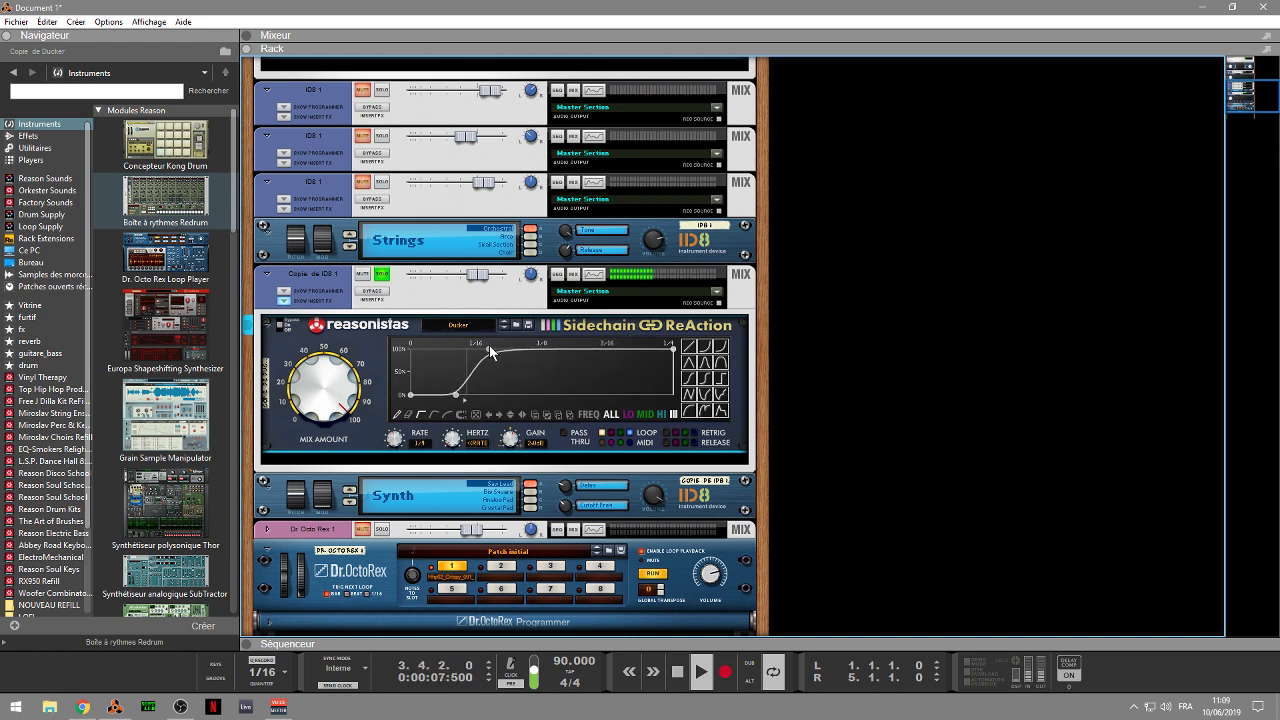
- Solo the Dr. Octo Rex 1 channel alongside the synth and loop the Lo, Mid and Hi bands instead of ALL
left_click(386, 528)
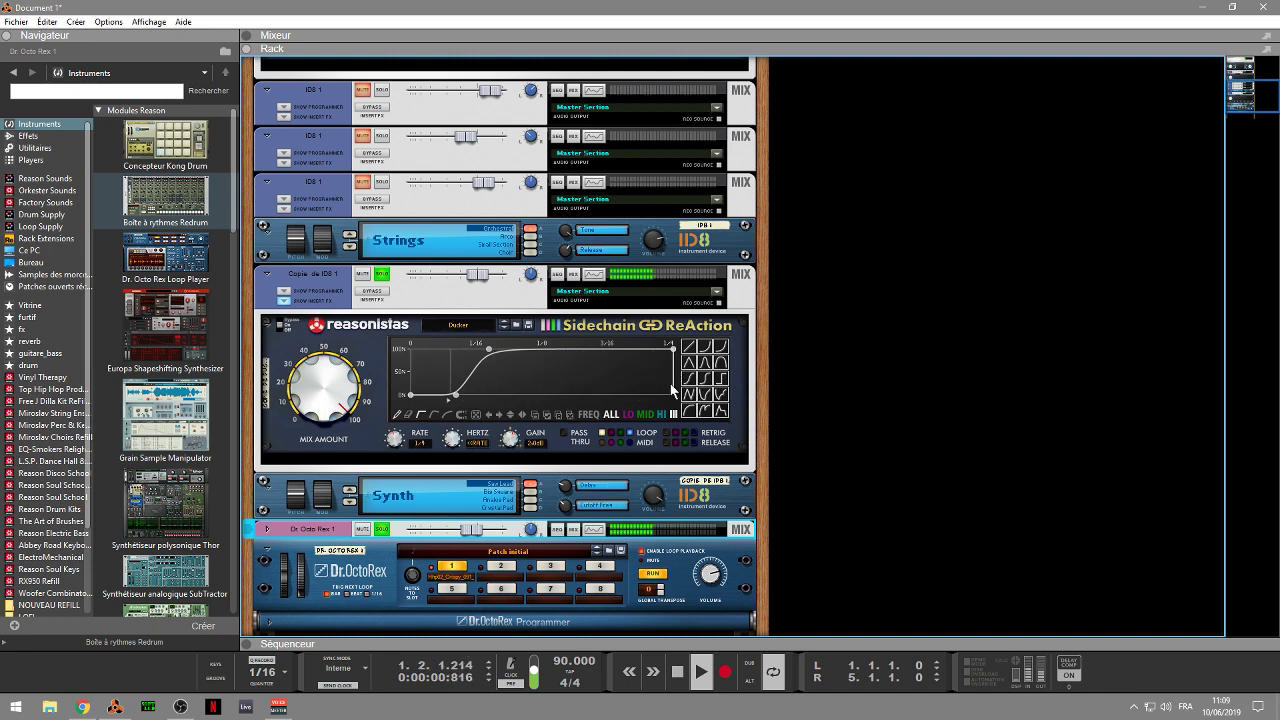
left_click(616, 440)
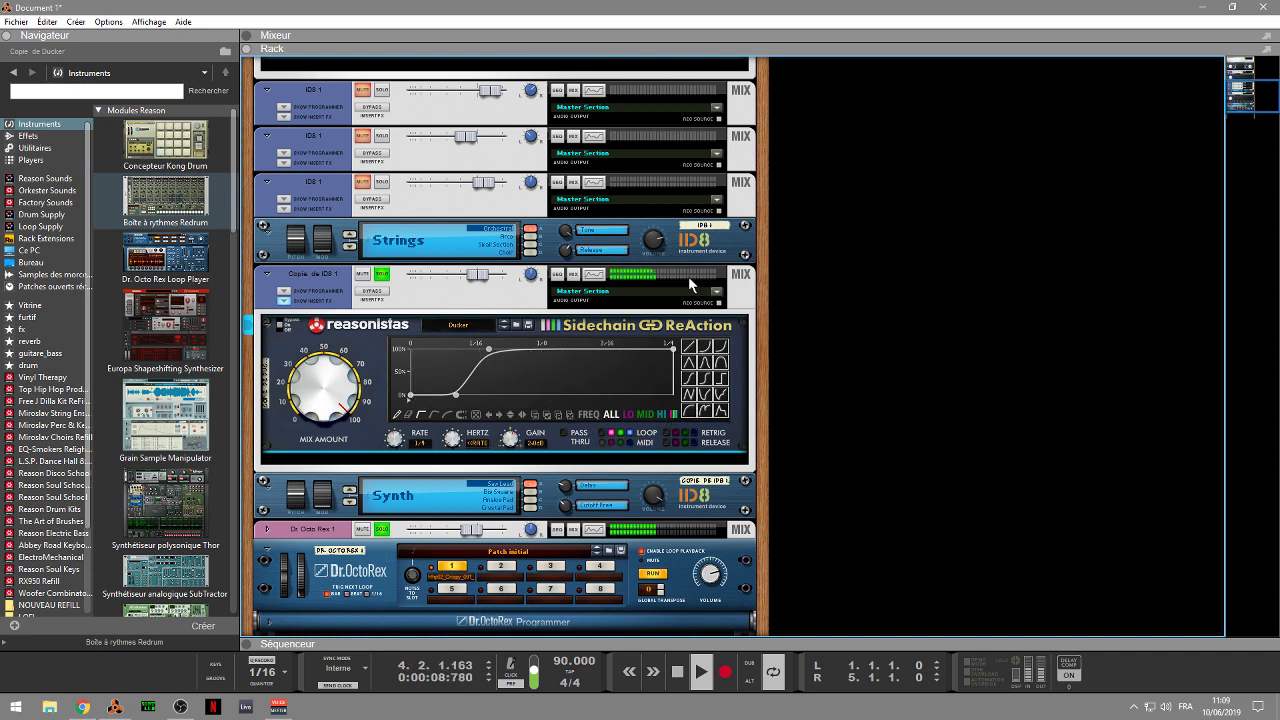
- Remove the solos from the Copie de ID8 1 and Dr. Octo Rex 1 channels so every channel plays together
left_click(387, 288)
left_click(382, 530)
left_click(383, 531)
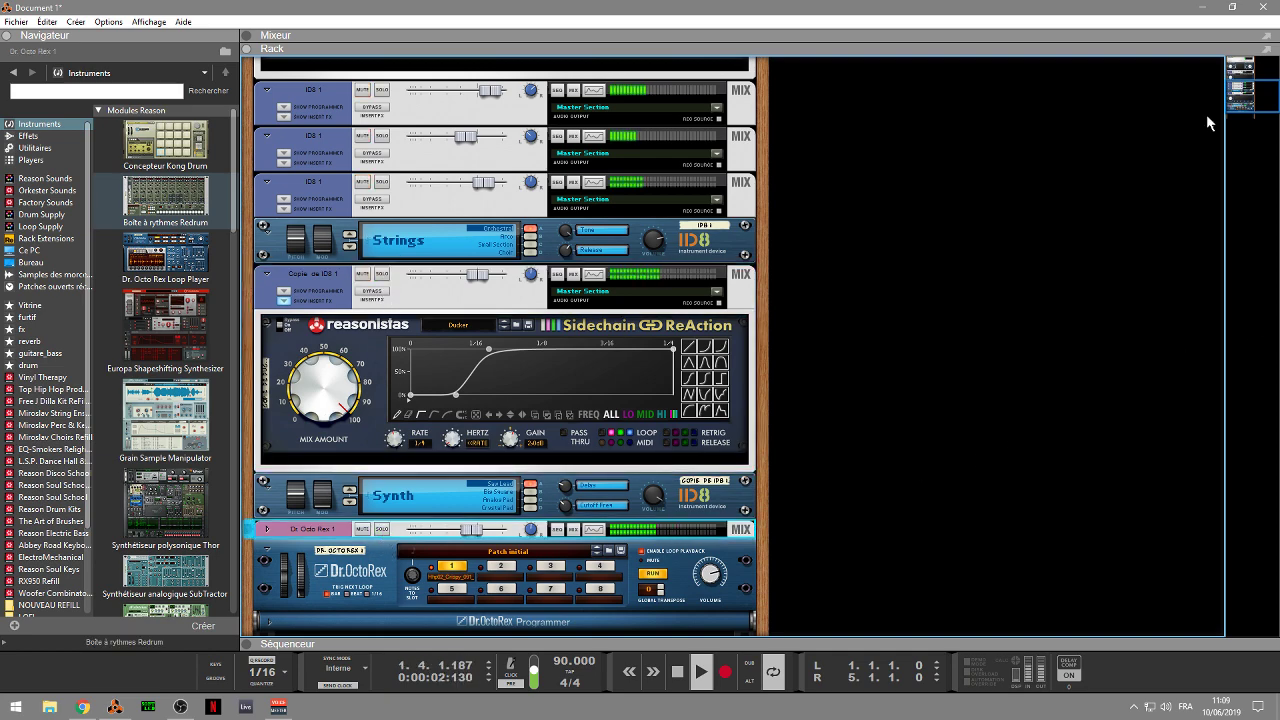
- On the master section's CoreReLation, set the left and right gains to -3.0 dB and raise the global width above 100%
left_click_drag(1238, 92, 1231, 62)
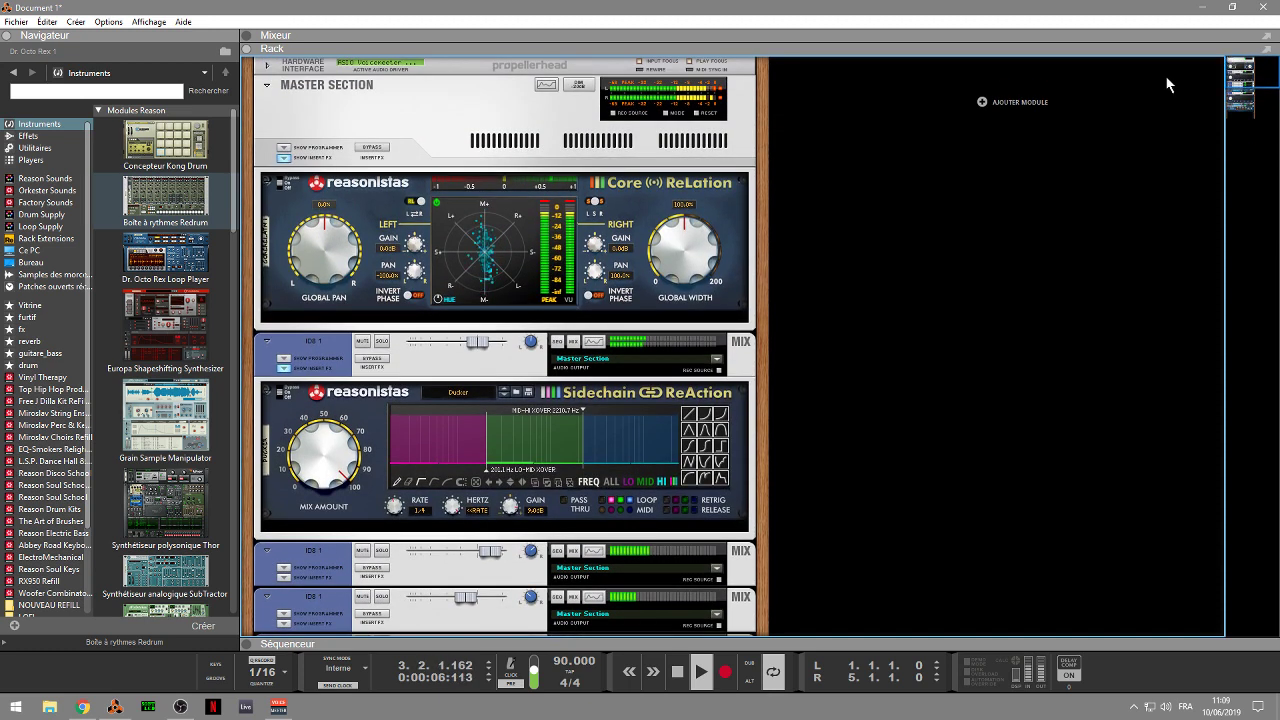
left_click_drag(596, 246, 597, 249)
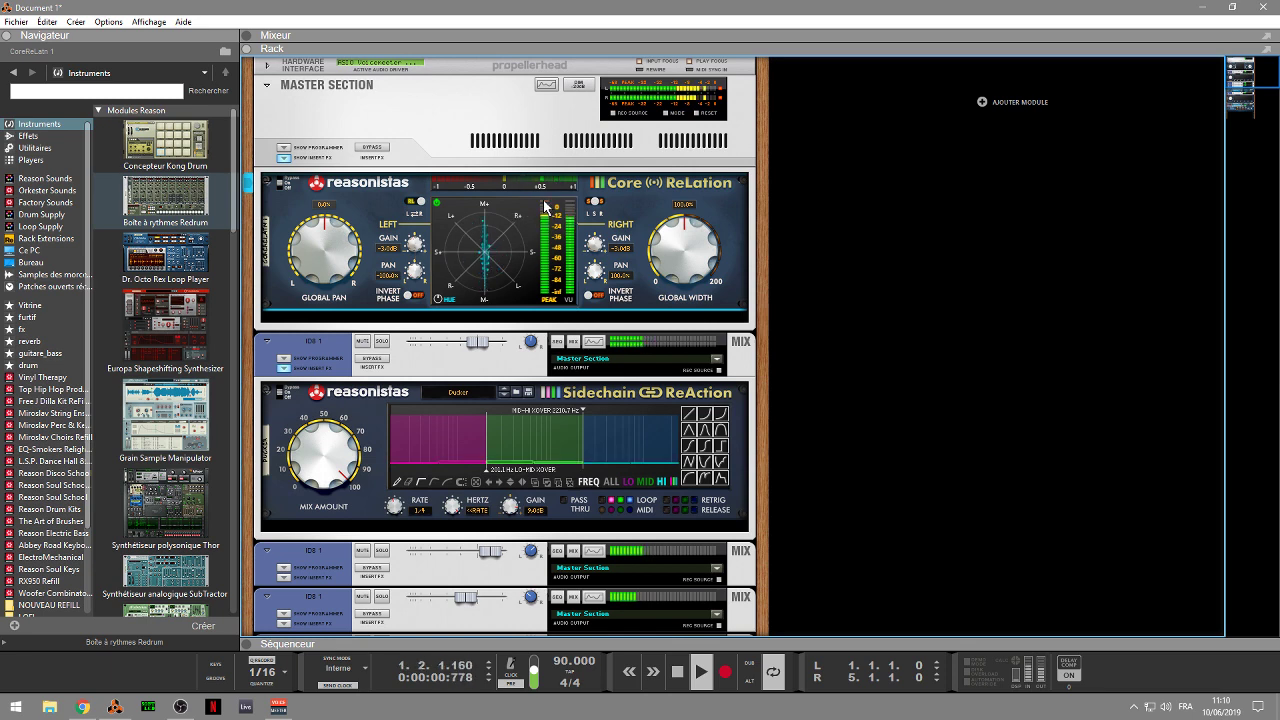
mouse_move(706, 262)
left_mouse_down()
mouse_move(680, 218)
mouse_move(686, 256)
left_mouse_up()
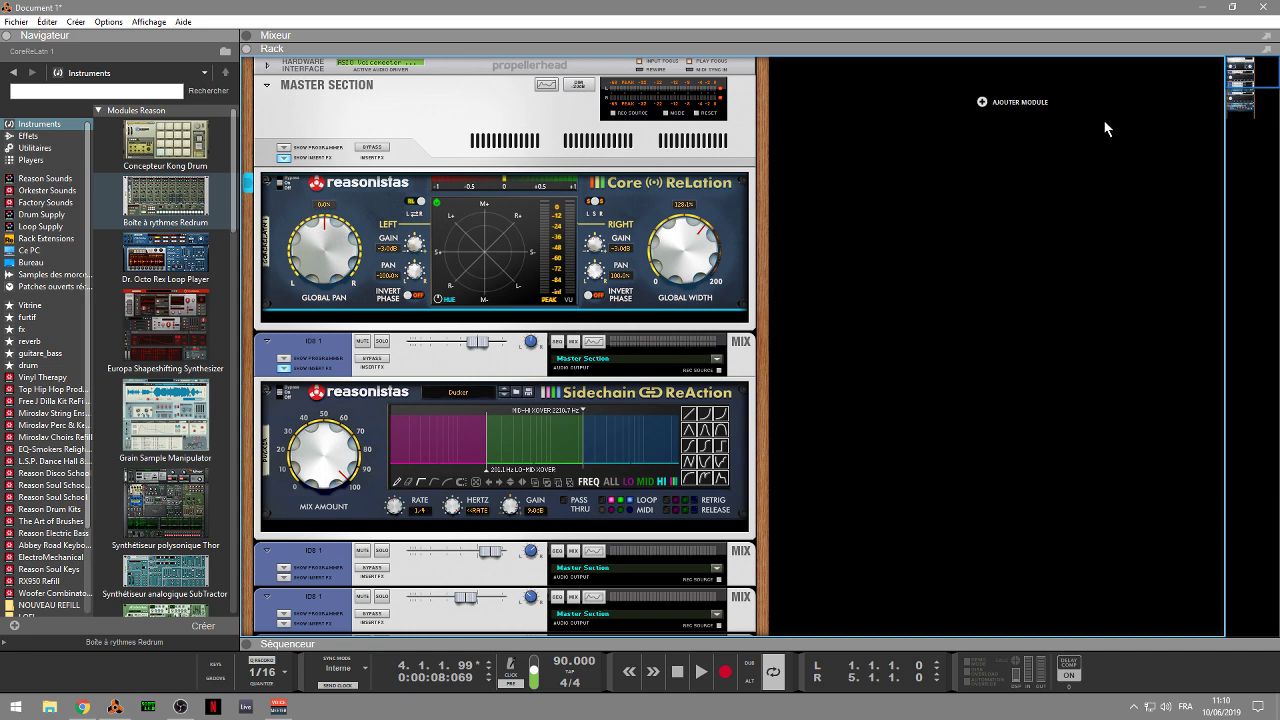
- Inspect the rear cabling from the strings' Sidechain ReAction to the three ID8 1 band channels, and return to the front view
left_click_drag(1250, 74, 1253, 86)
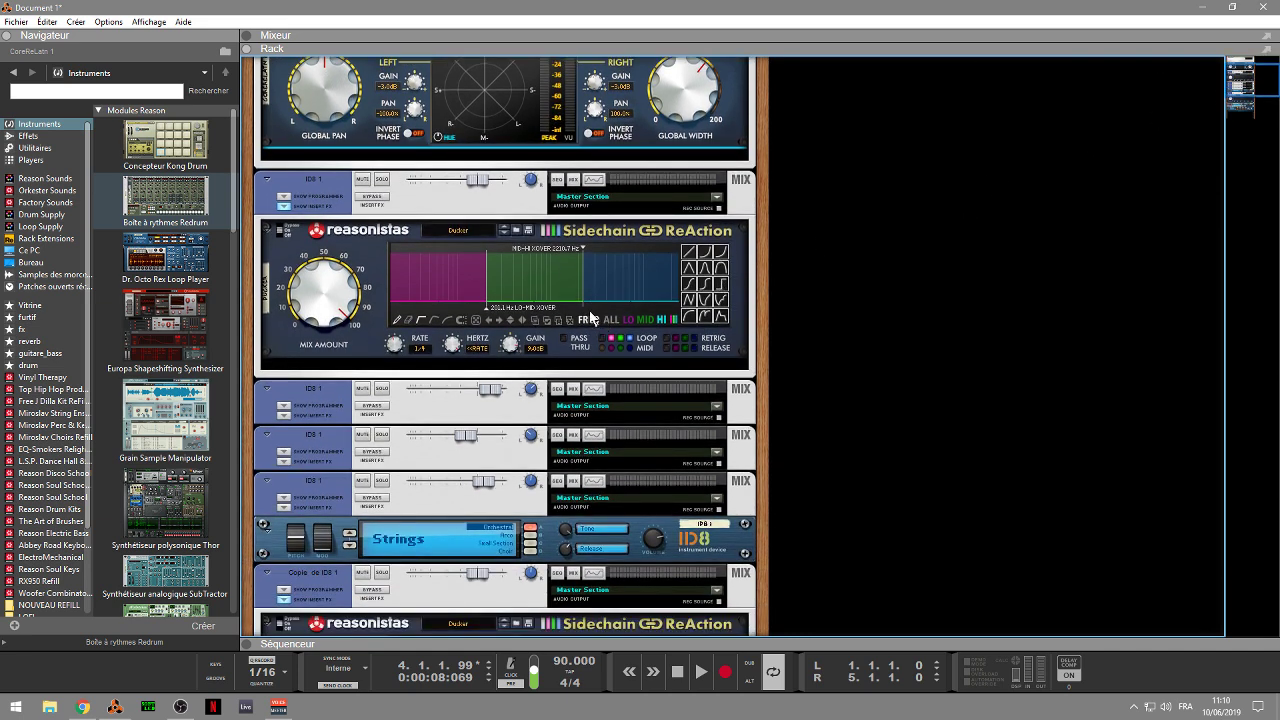
left_click(660, 320)
key("Tab")
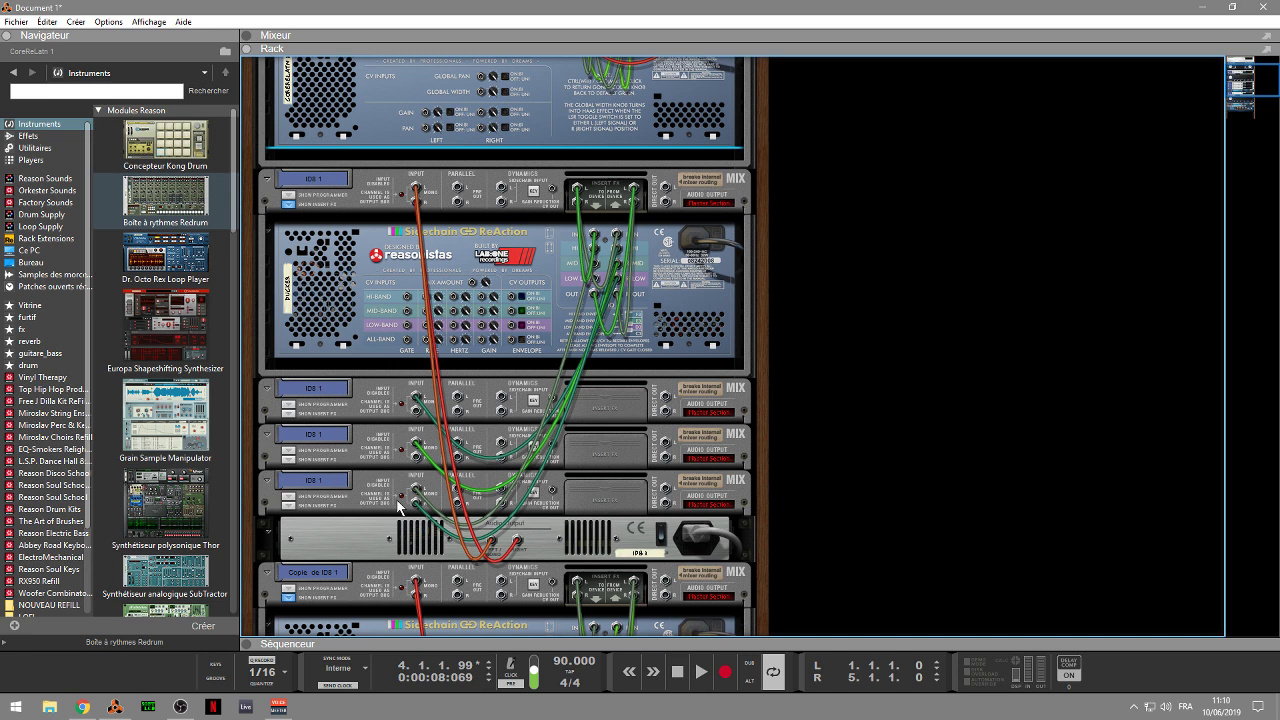
key("Tab")
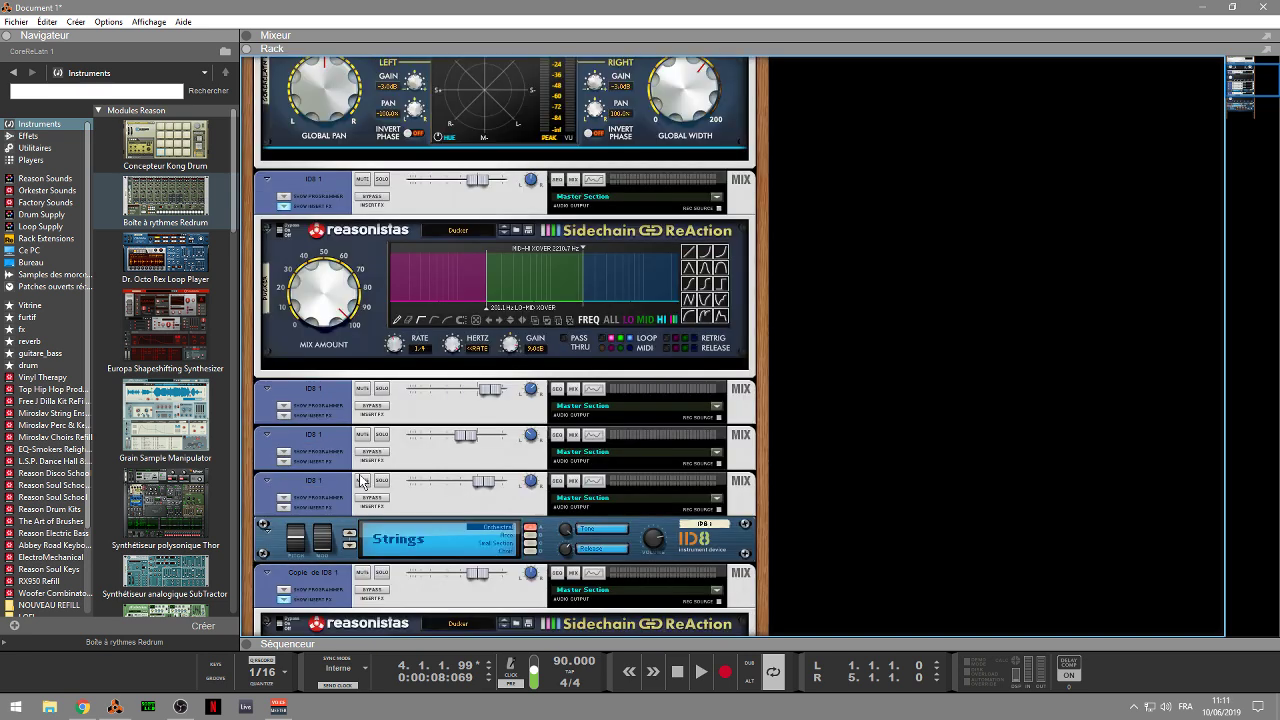
- Solo the three separate ID8 1 band channels one after another while playing the loop
left_click(384, 389)
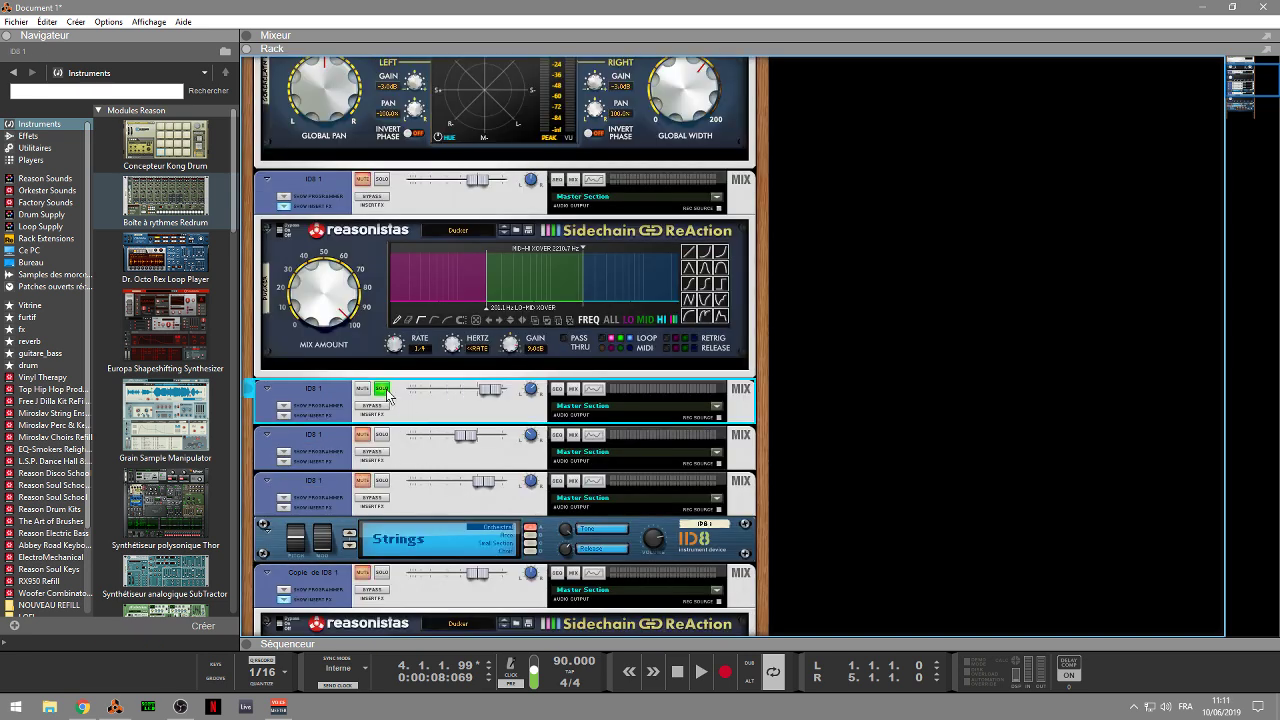
key("space")
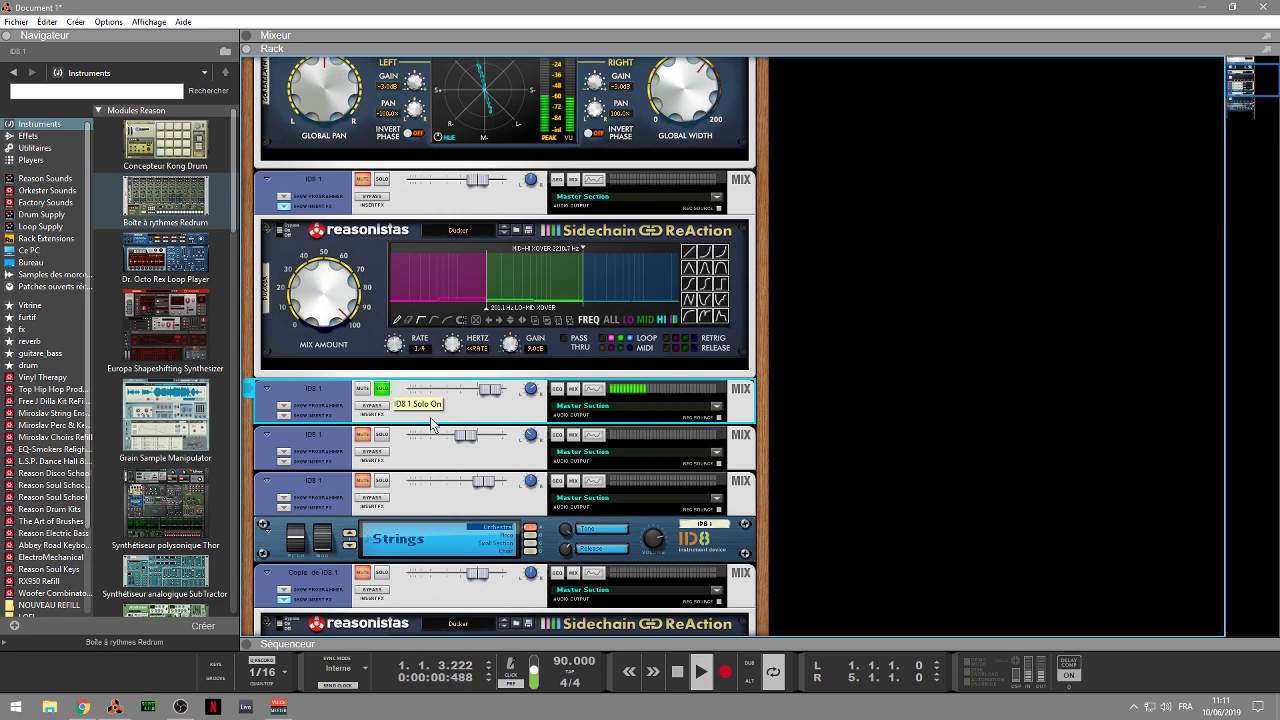
left_click(382, 435)
left_click(382, 481)
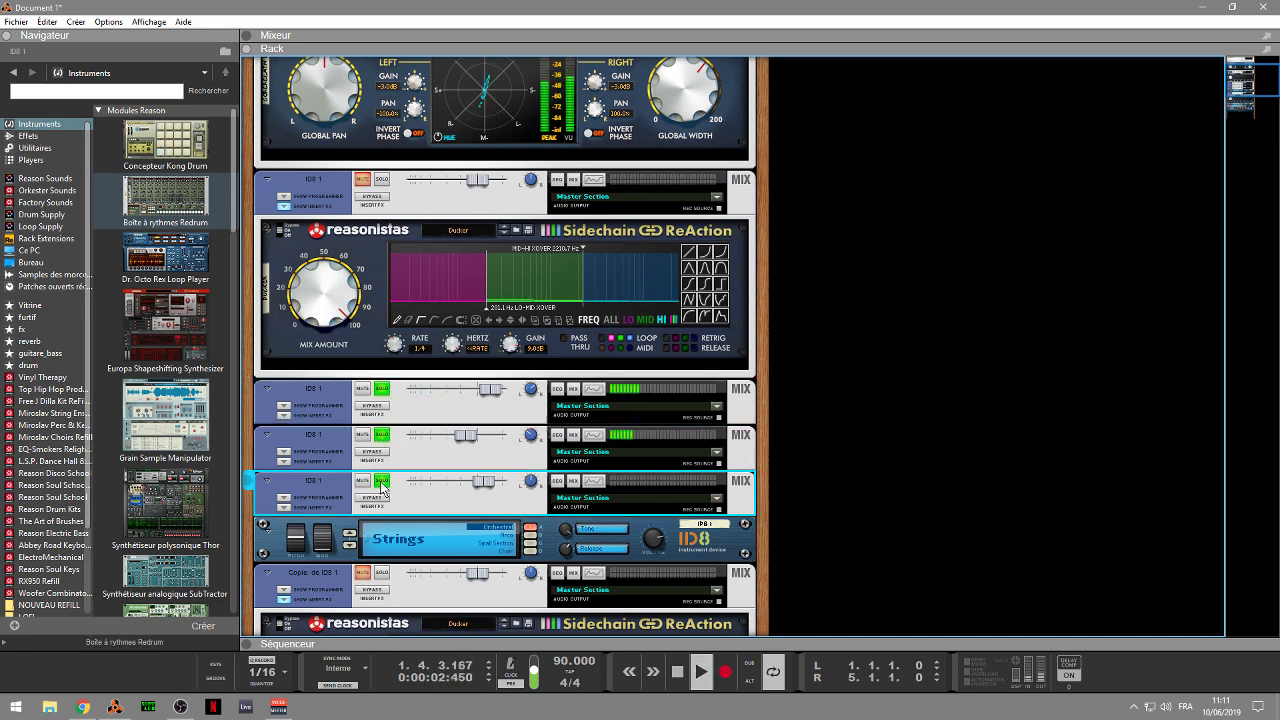
- Try another band balance by pulling the first ID8 1 band channel's level down to -∞ dB and raising the second's
left_click_drag(497, 389, 512, 393)
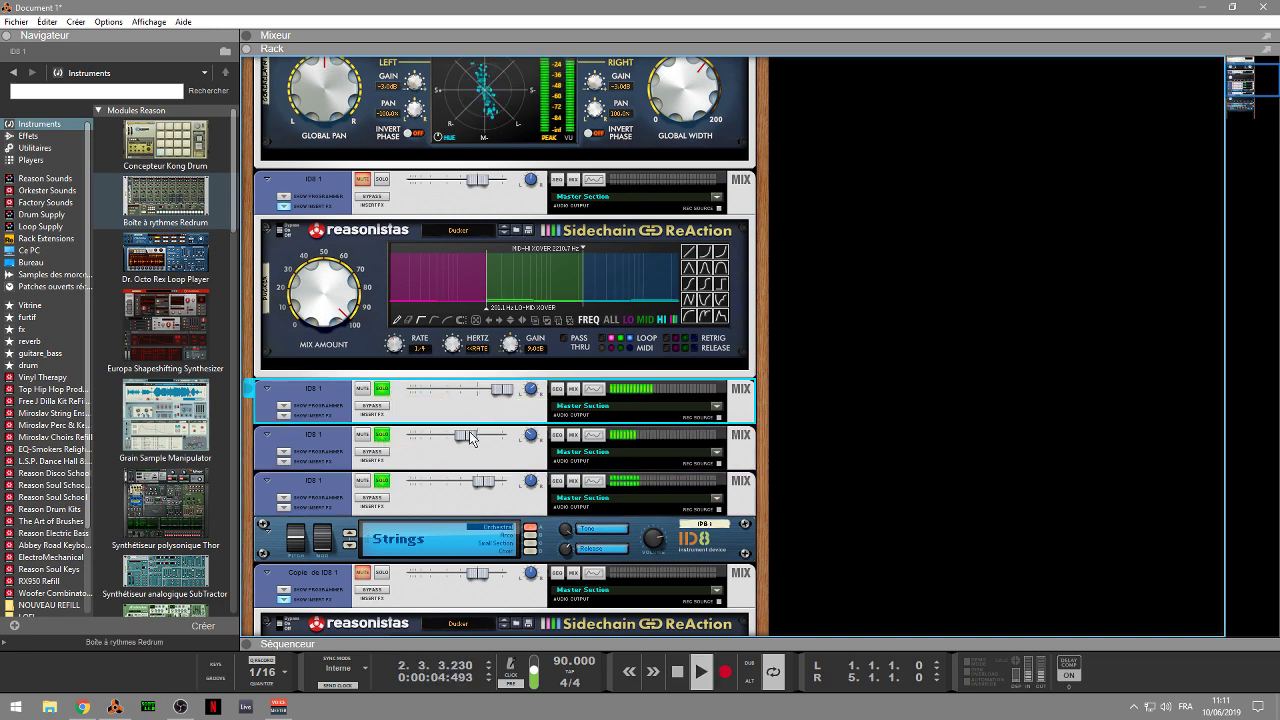
left_click_drag(465, 435, 393, 436)
left_click_drag(514, 431, 505, 388)
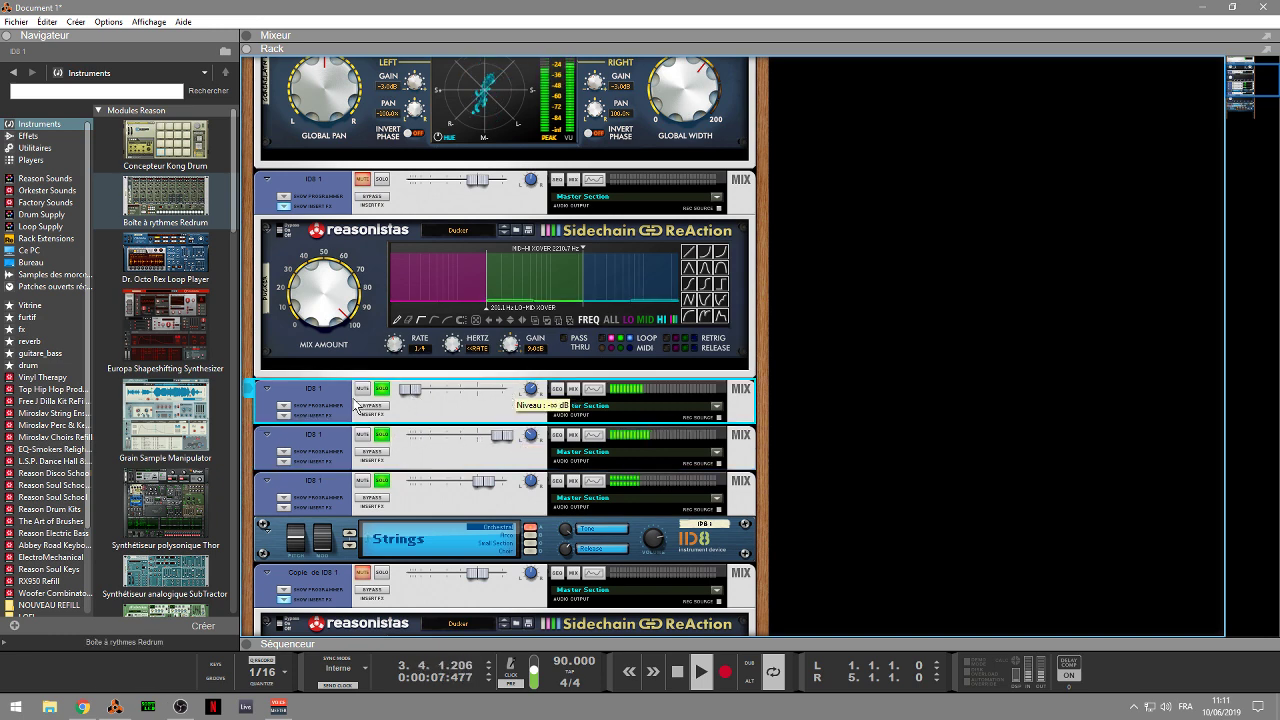
left_click(479, 479)
left_click_drag(484, 491, 488, 491)
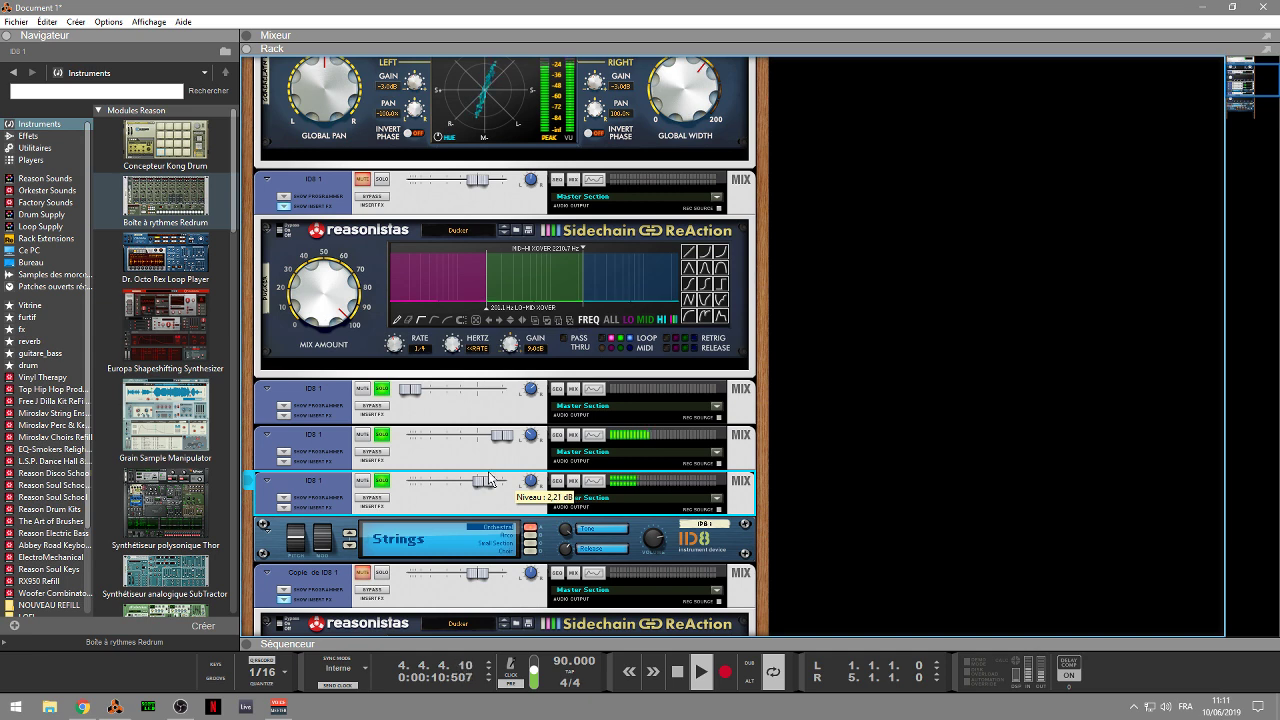
- Rebalance the three ID8 1 band channels by lowering the second, bringing the first back up and slightly raising the third
left_click_drag(500, 435, 462, 435)
mouse_move(481, 487)
left_mouse_down()
mouse_move(511, 480)
mouse_move(495, 480)
left_mouse_up()
left_click_drag(406, 389, 488, 388)
left_click_drag(495, 482, 492, 482)
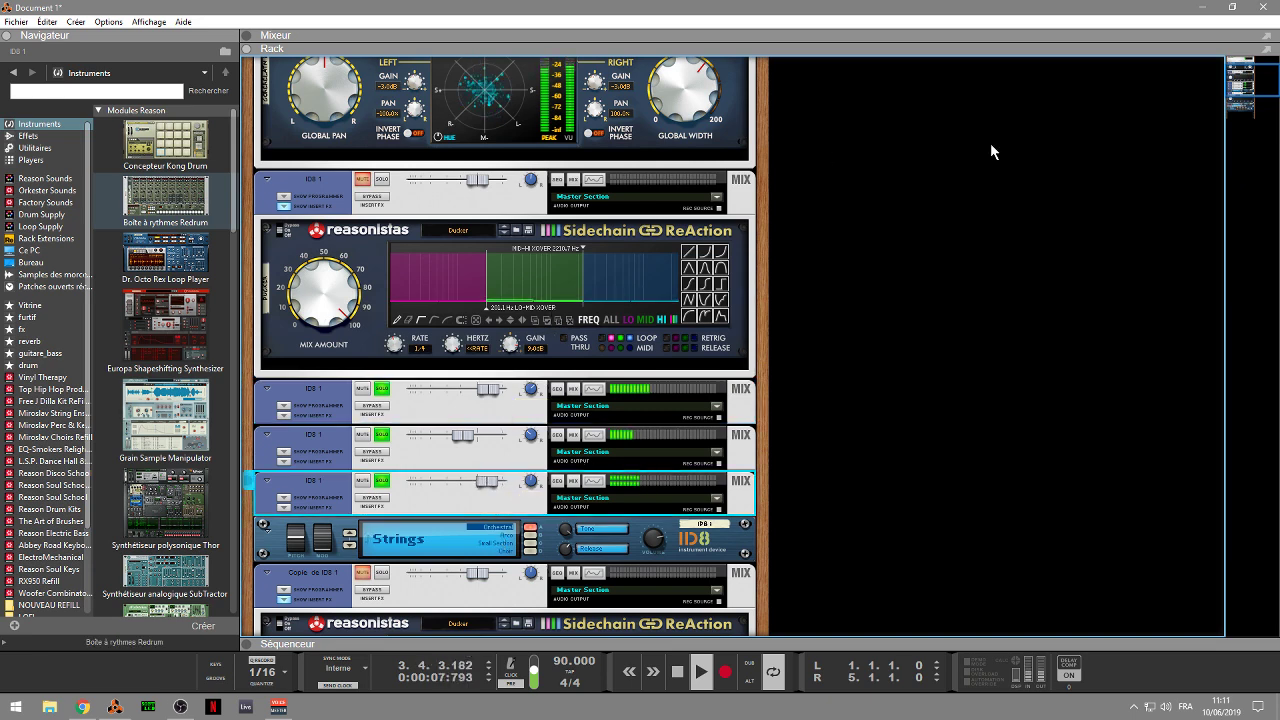
- Remove the solos from the three ID8 1 band channels so the whole mix plays
left_click_drag(1238, 92, 1238, 86)
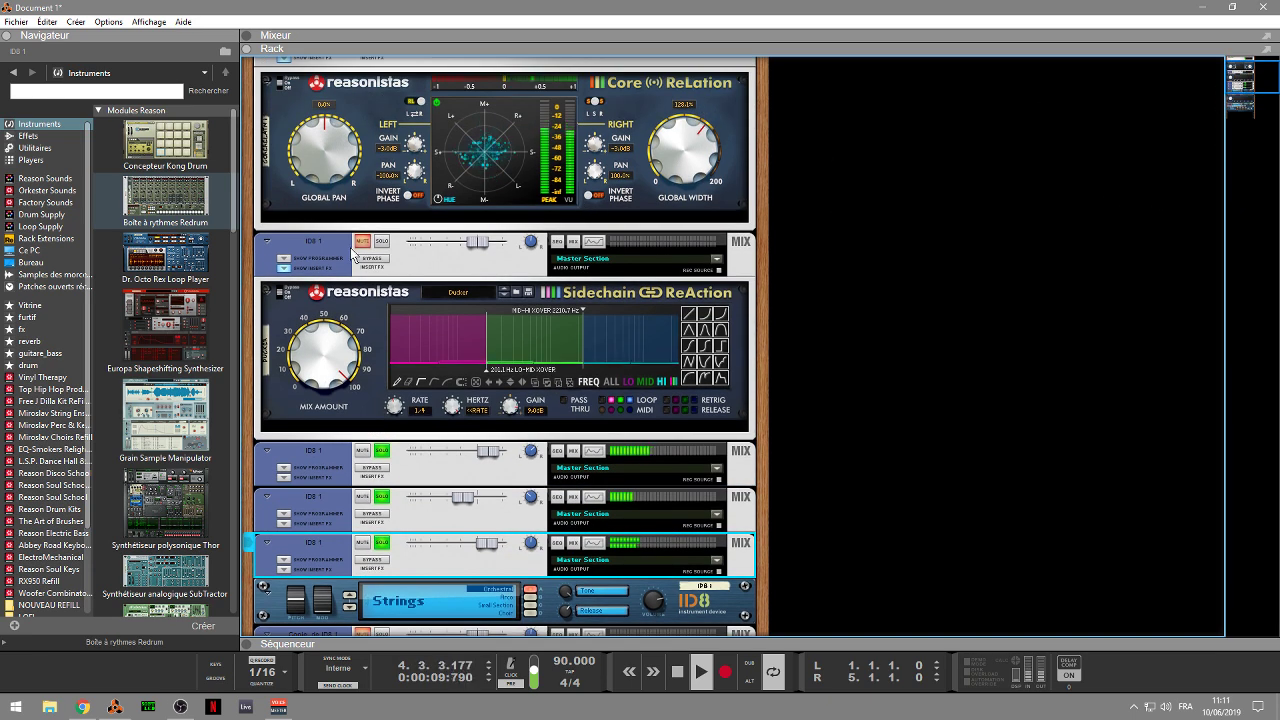
left_click(382, 455)
left_click(382, 455)
left_click(382, 497)
left_click(382, 548)
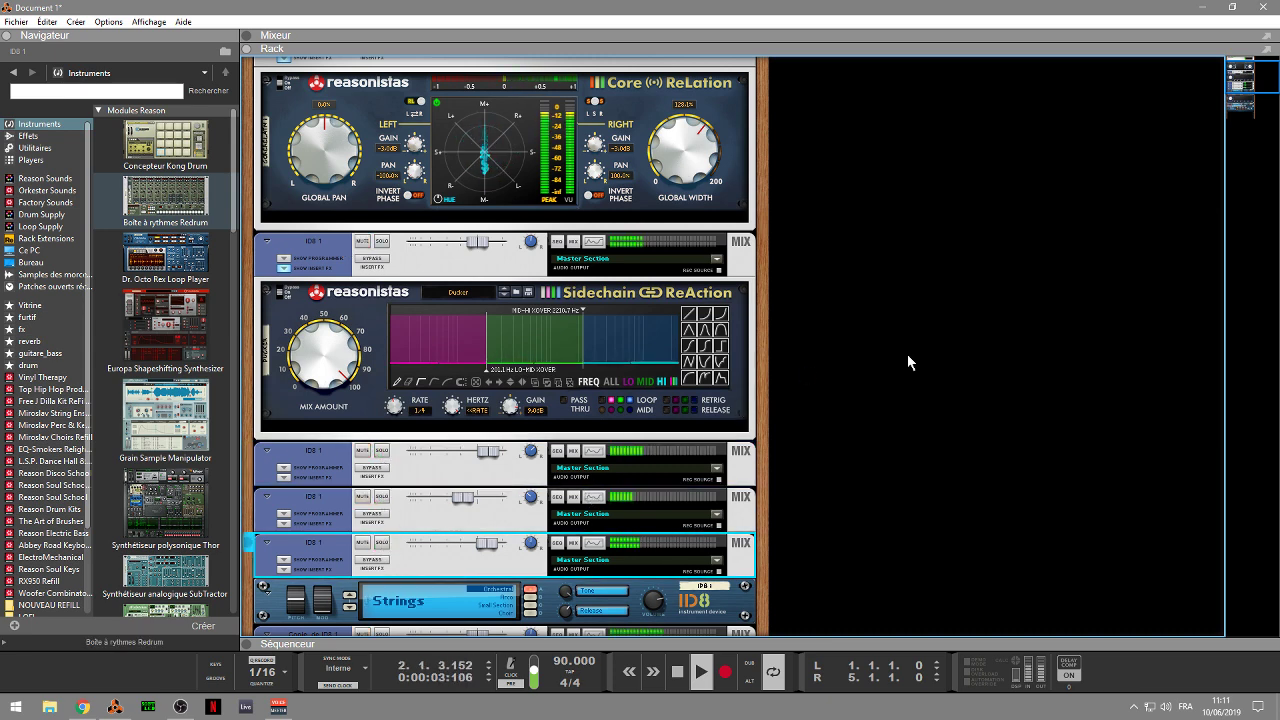
- Show the Lo, Mid and Hi envelopes of the synth's Sidechain ReAction, briefly switching band loops off and back on
left_click_drag(1240, 80, 1247, 104)
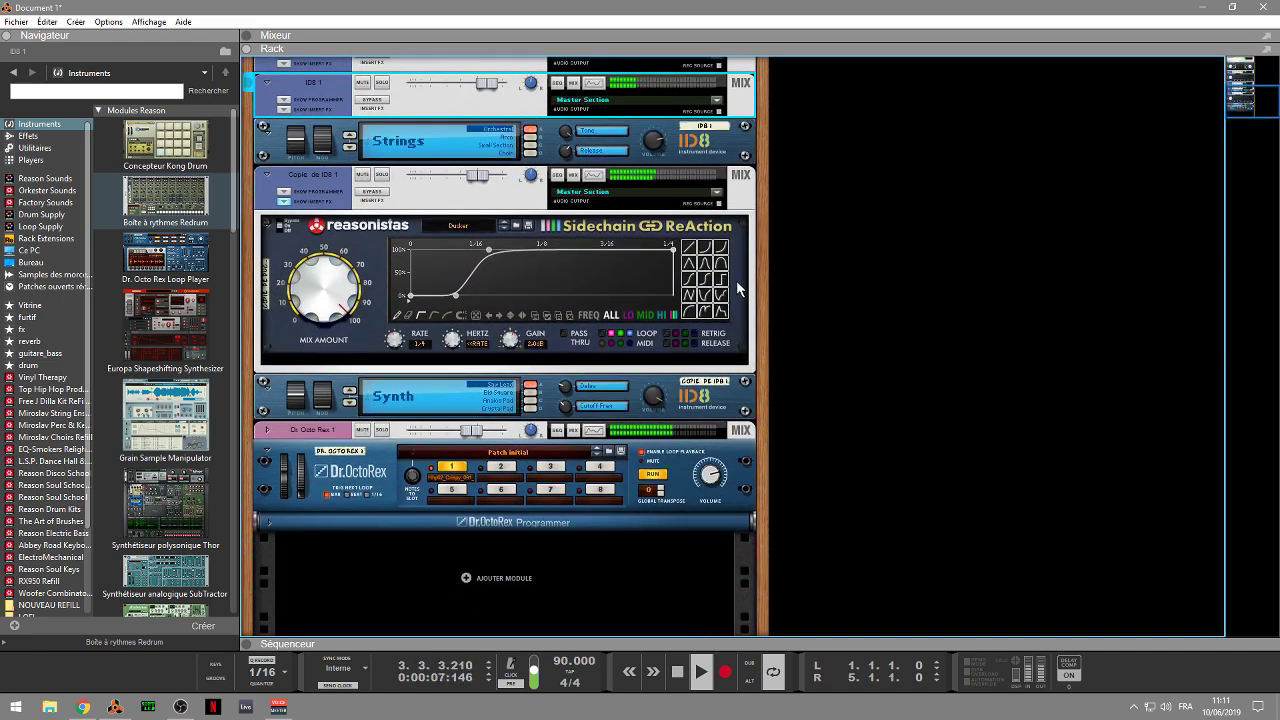
left_click(634, 316)
left_click(645, 315)
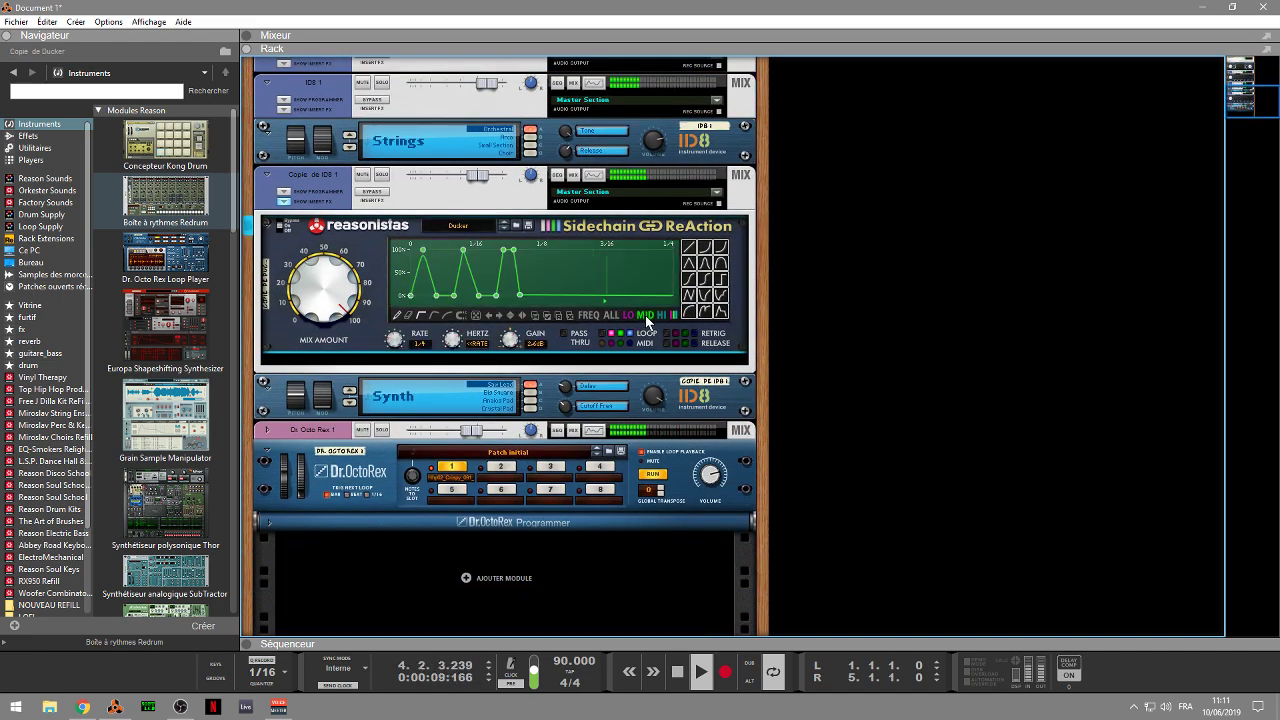
left_click(664, 315)
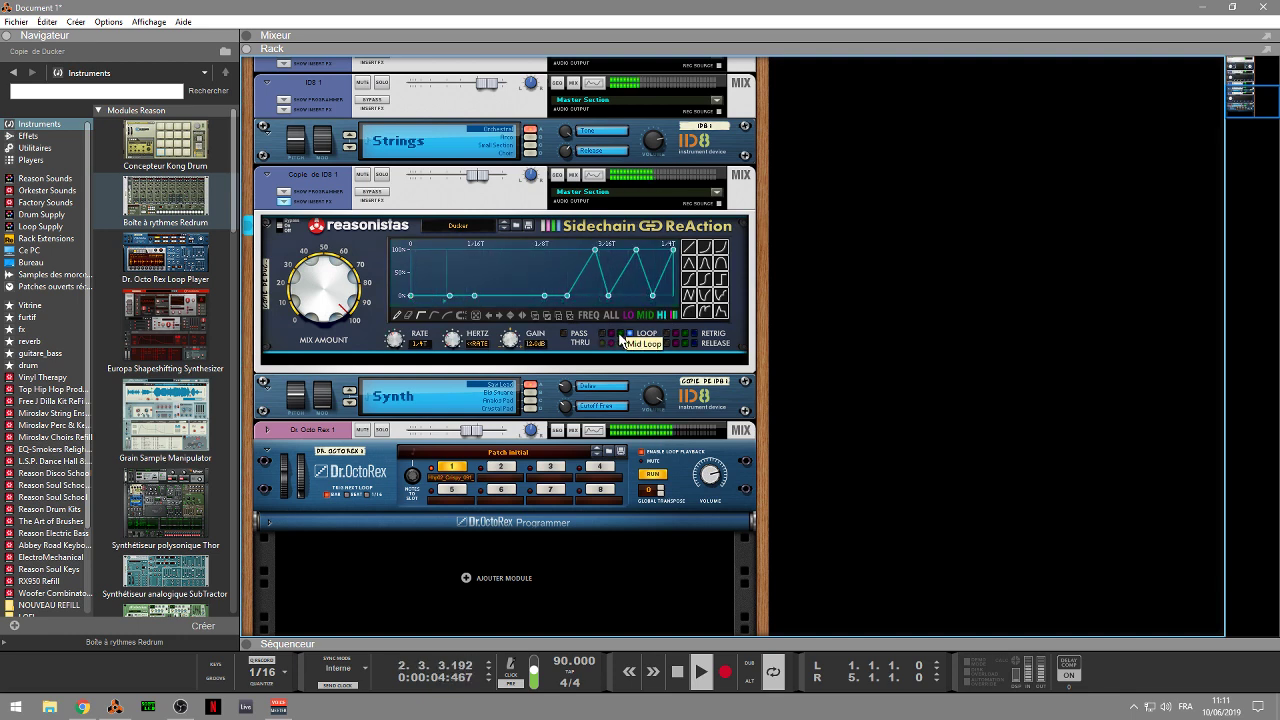
left_click(621, 334)
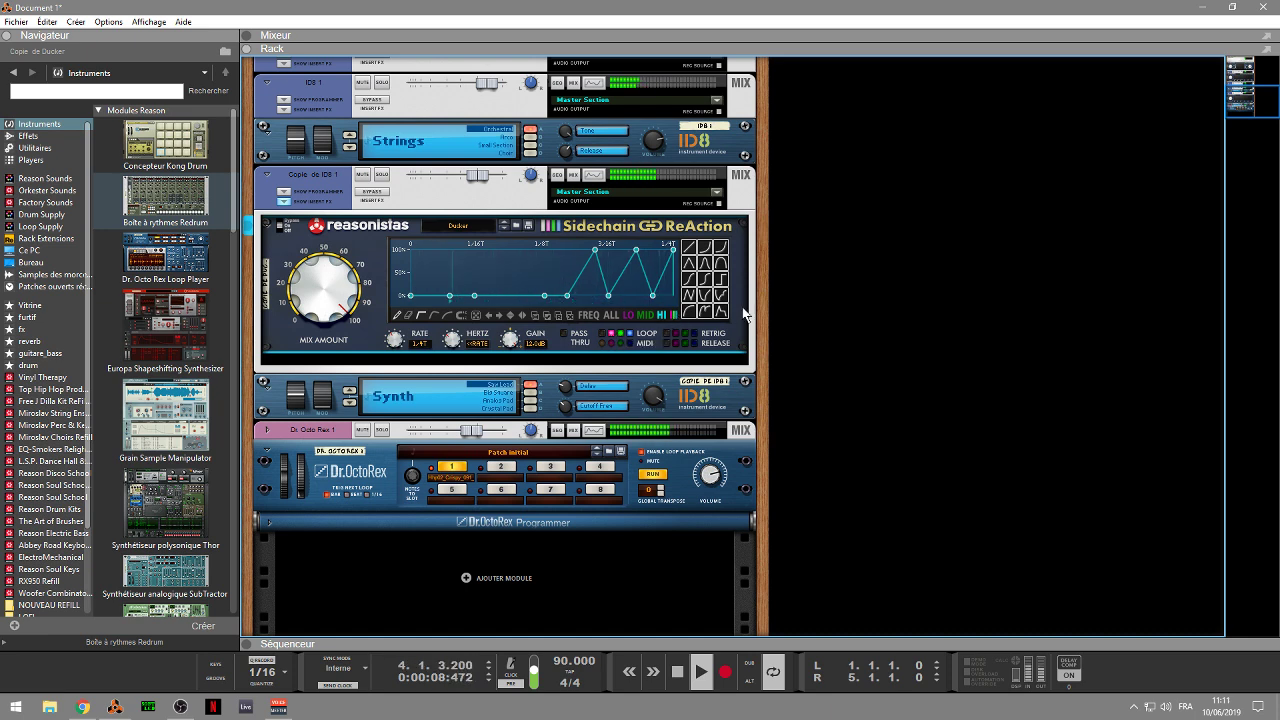
- Browse the patches for the strings' Sidechain ReAction, expanding the Effects, Malstrom Envelopes, Core Patches and Signature Patches folders
left_click_drag(1244, 110, 1244, 80)
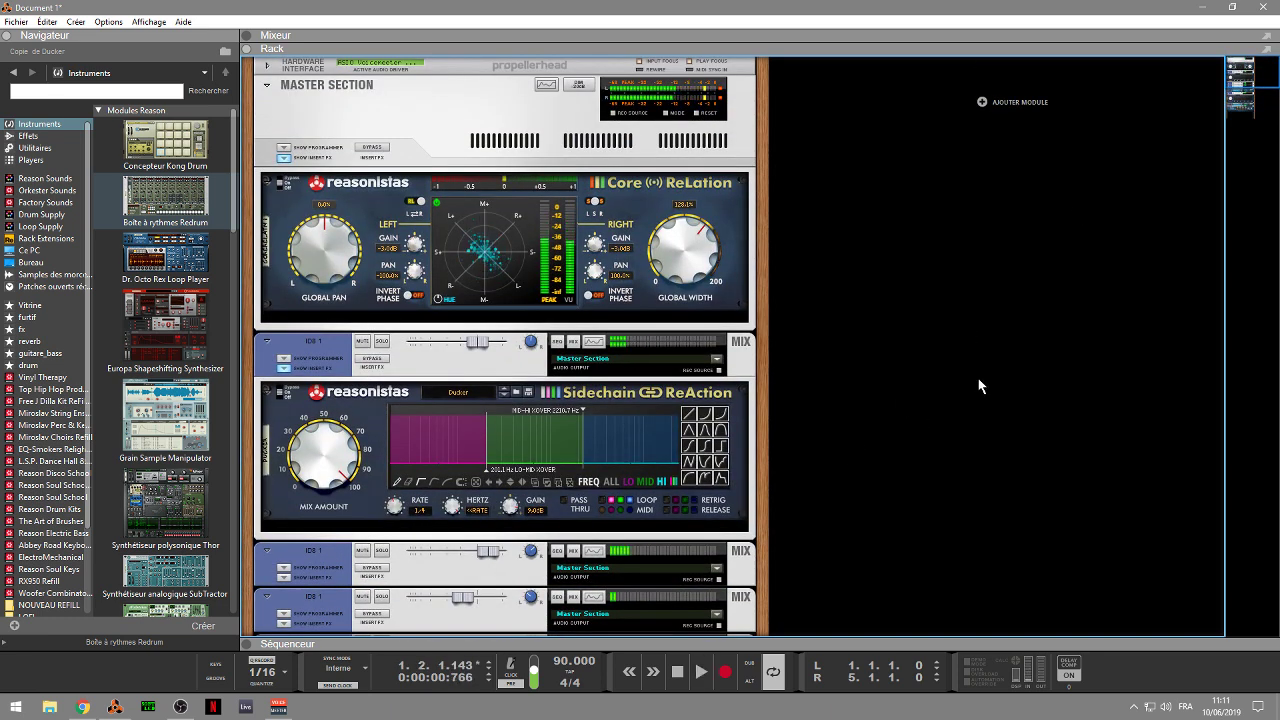
left_click(514, 397)
left_click(515, 394)
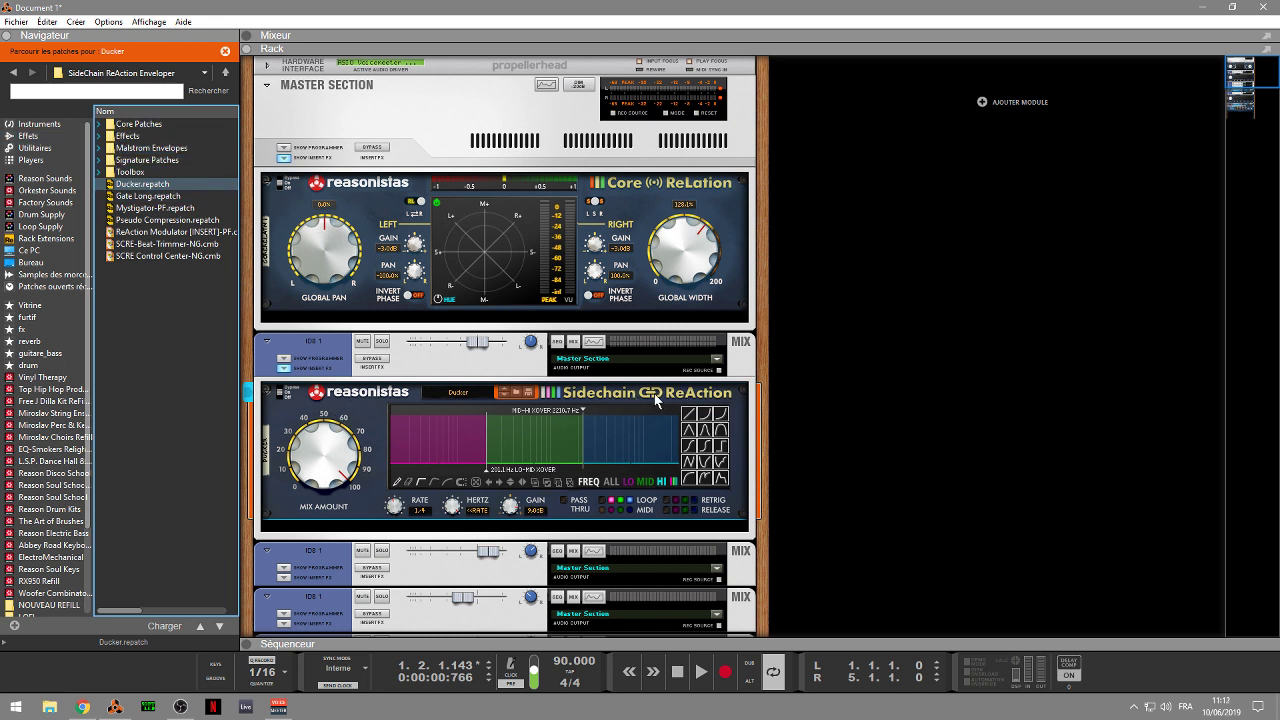
double_click(125, 136)
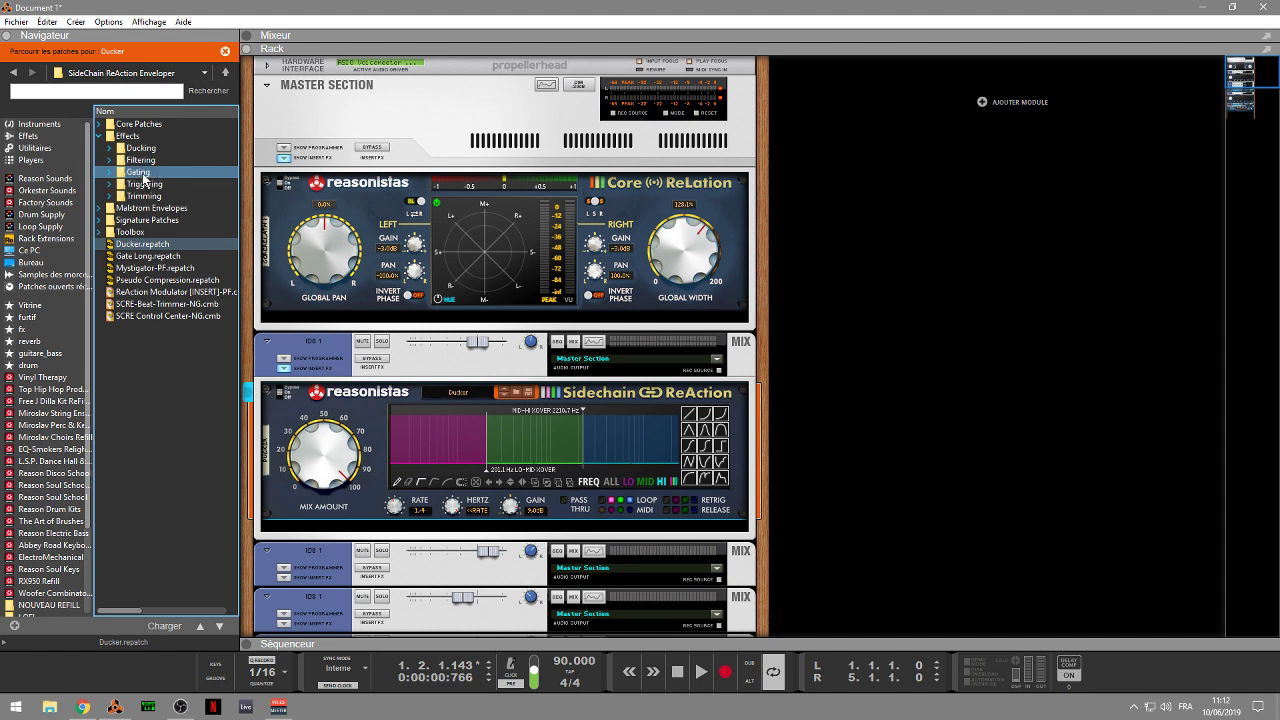
left_click(102, 209)
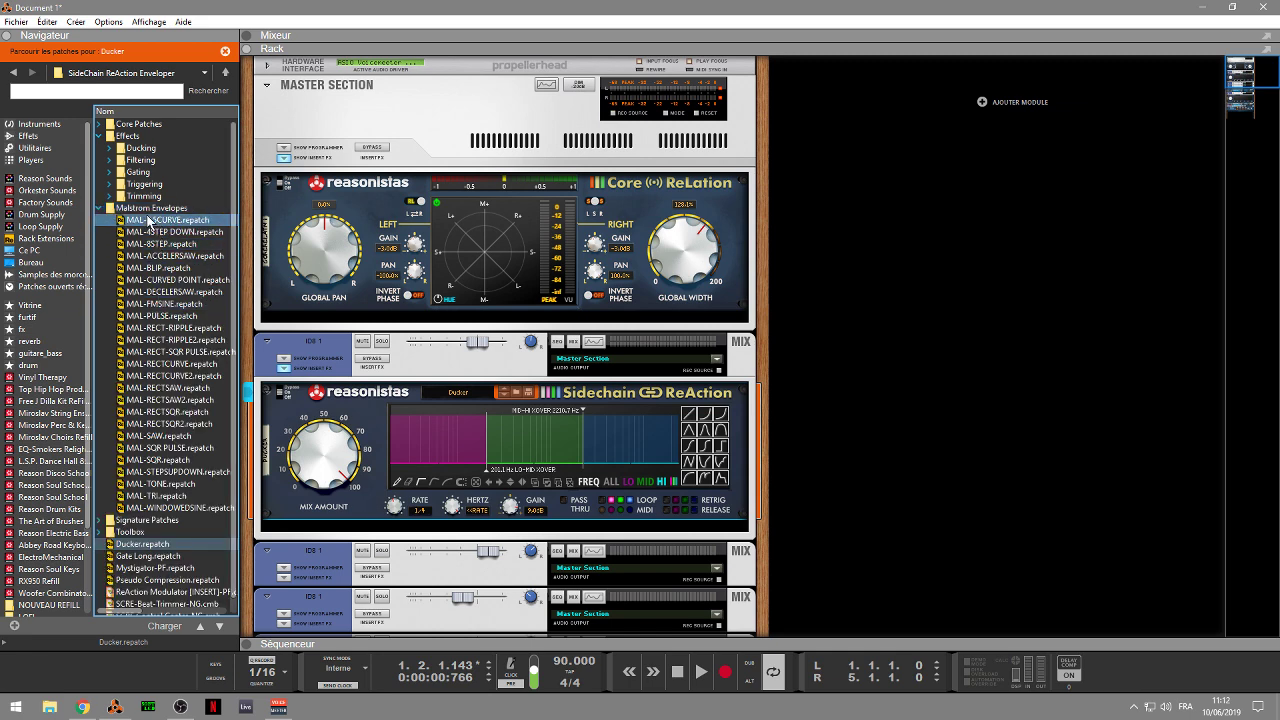
left_click(101, 125)
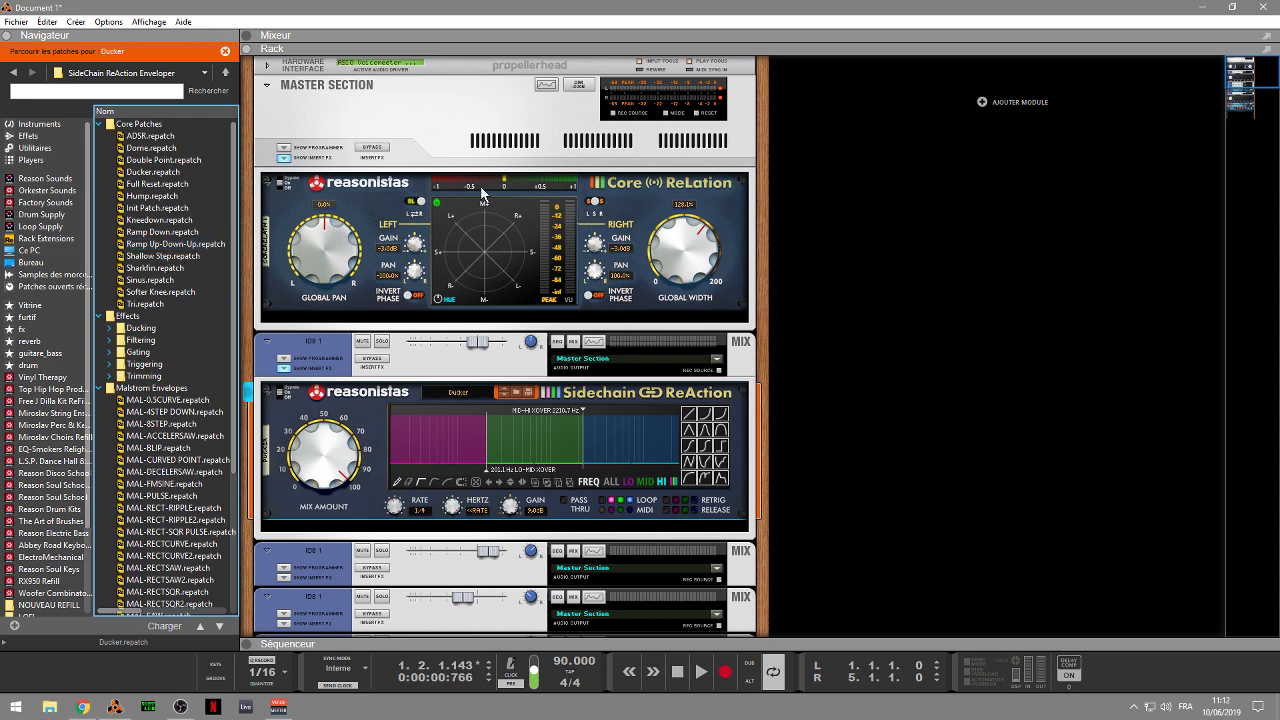
left_click_drag(236, 188, 255, 388)
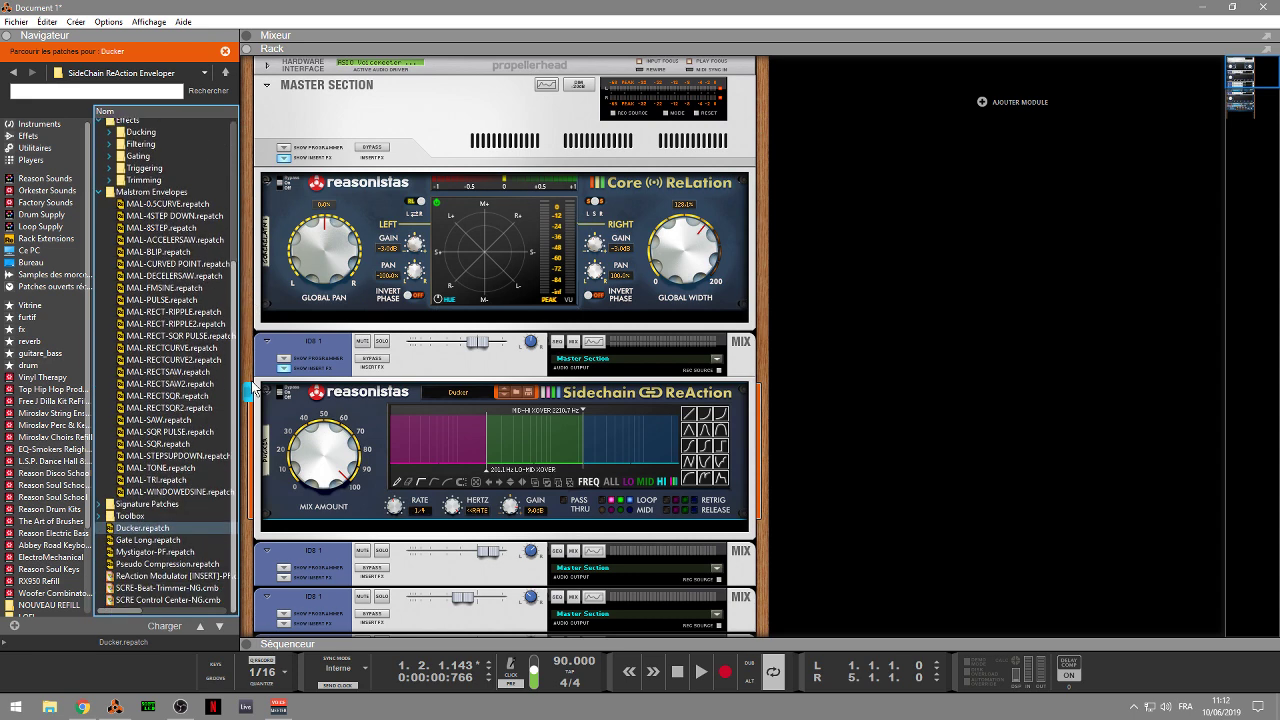
left_click(103, 504)
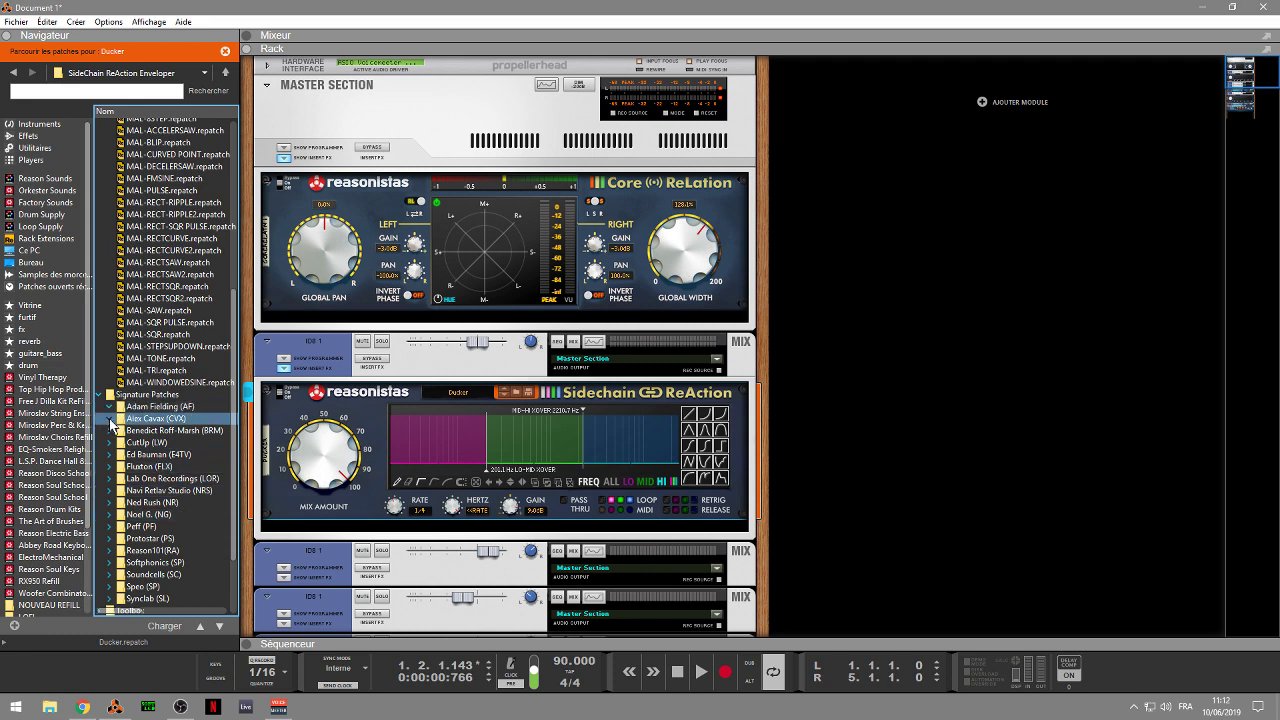
- Add the signature patch SEQ-Beat-Bass Club 20 [RUN]-CVX to the rack below Dr. Octo Rex 1
left_click_drag(1234, 137, 1228, 200)
right_click(565, 560)
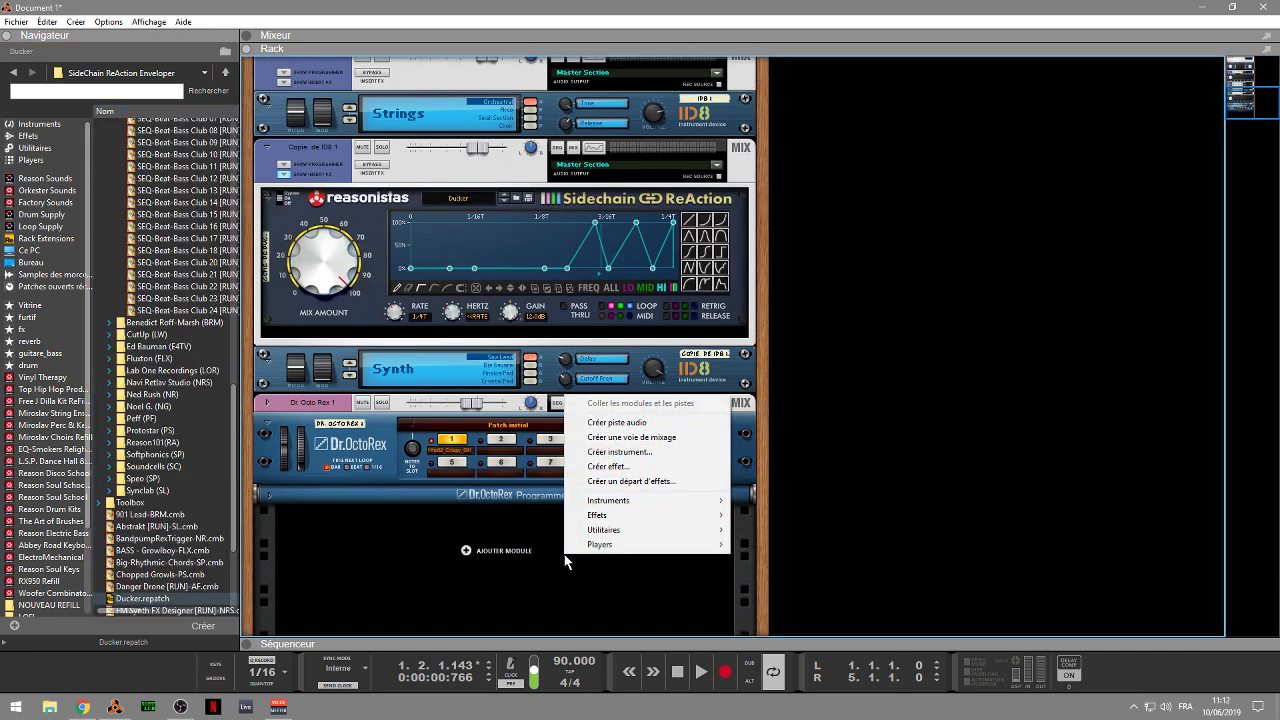
left_click_drag(167, 265, 466, 588)
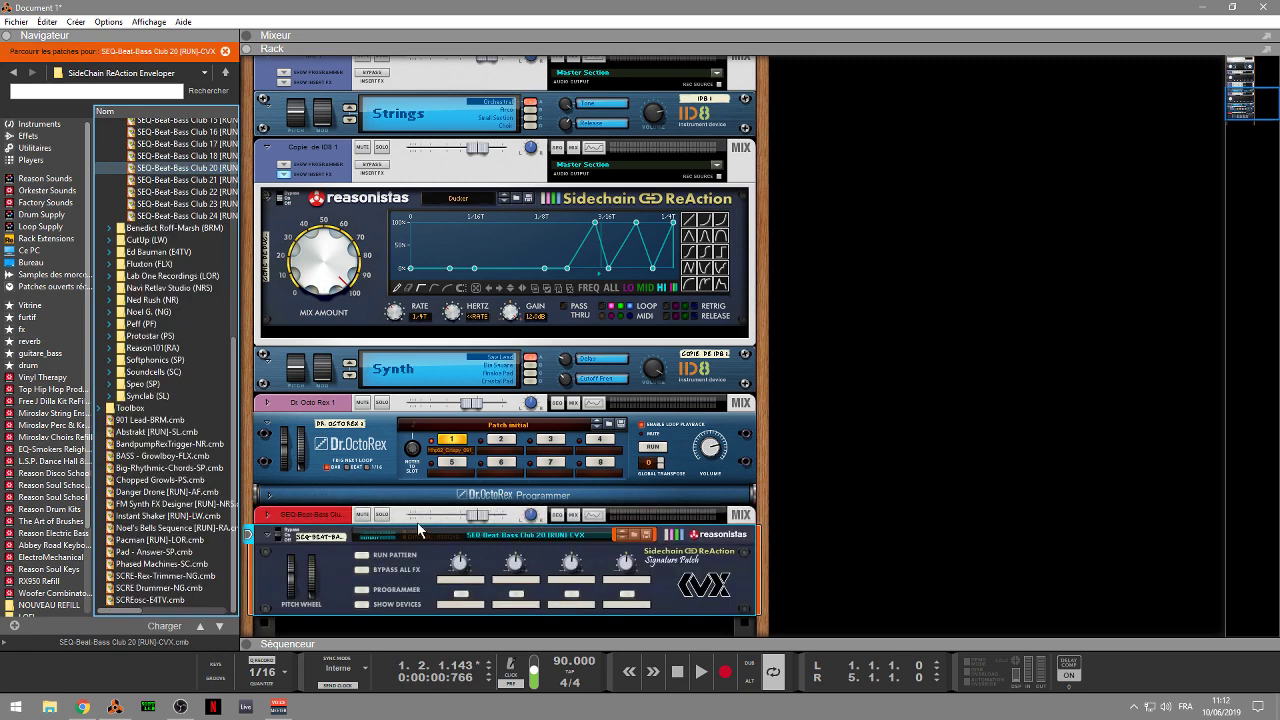
- Solo the SEQ-Beat-Bass Club 20 channel, start playback with Run Pattern enabled and show the patch's internal devices
left_click(383, 514)
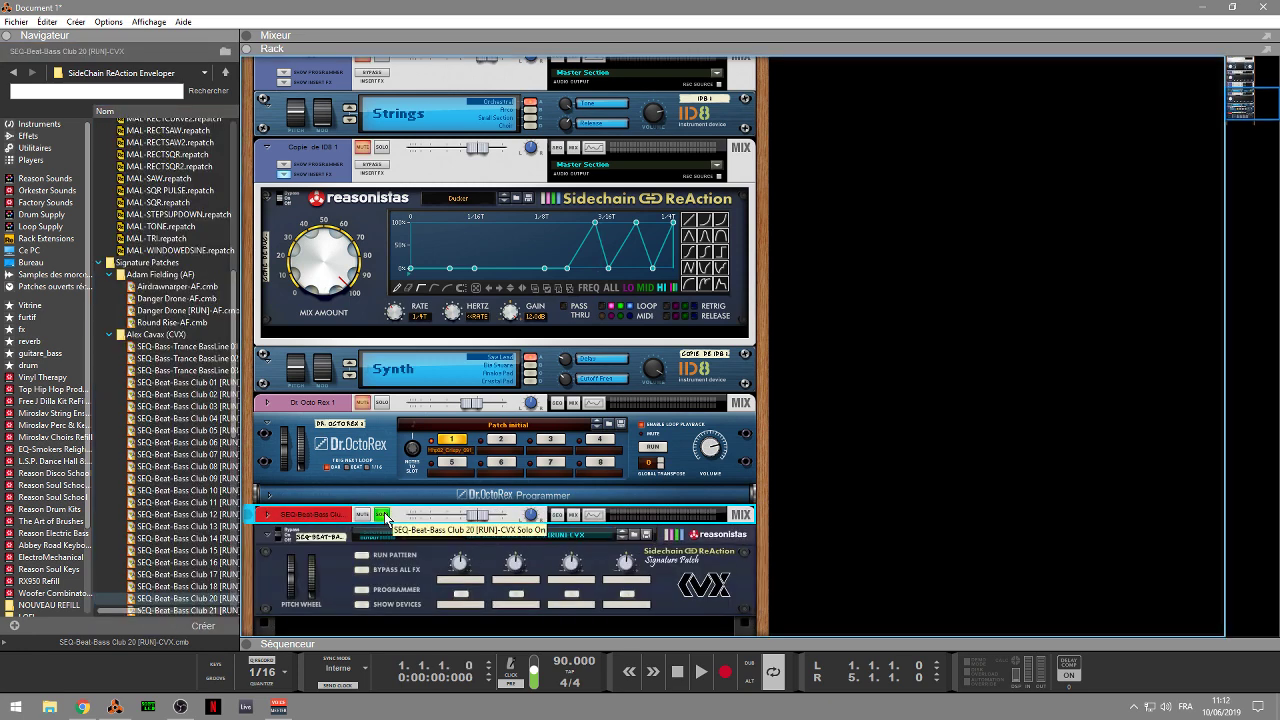
key("space")
scroll(379, 597, "down", 5)
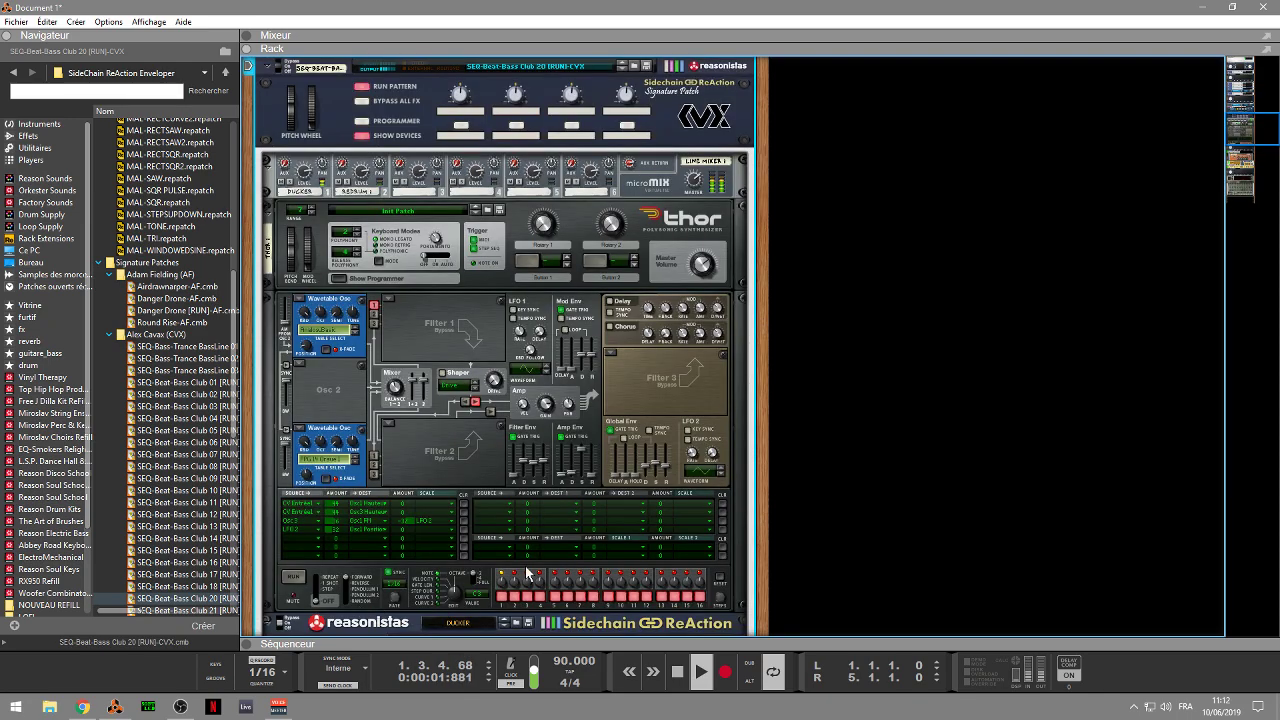
- Reshape the ALL envelope of the CVX patch's Sidechain ReAction with added points alternating between 0% dips and 100% peaks
left_click_drag(1244, 142, 1246, 168)
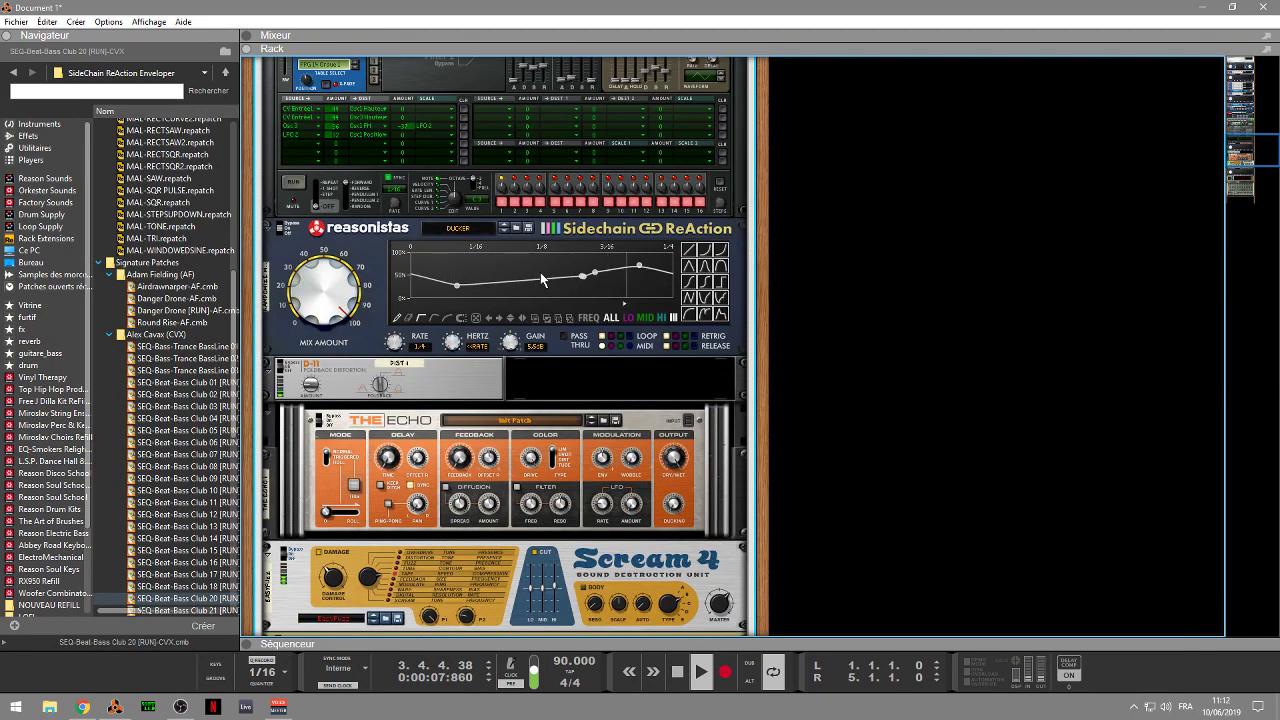
left_click(456, 288)
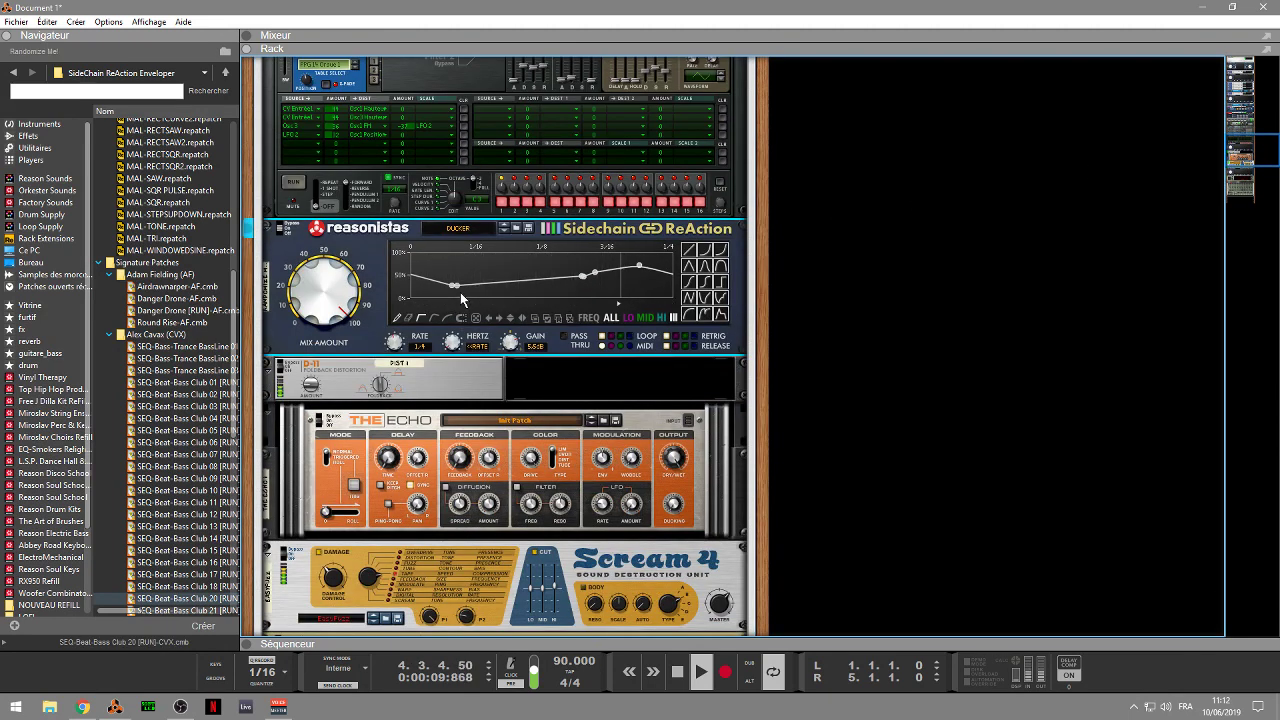
left_click_drag(456, 288, 457, 297)
left_click(511, 285)
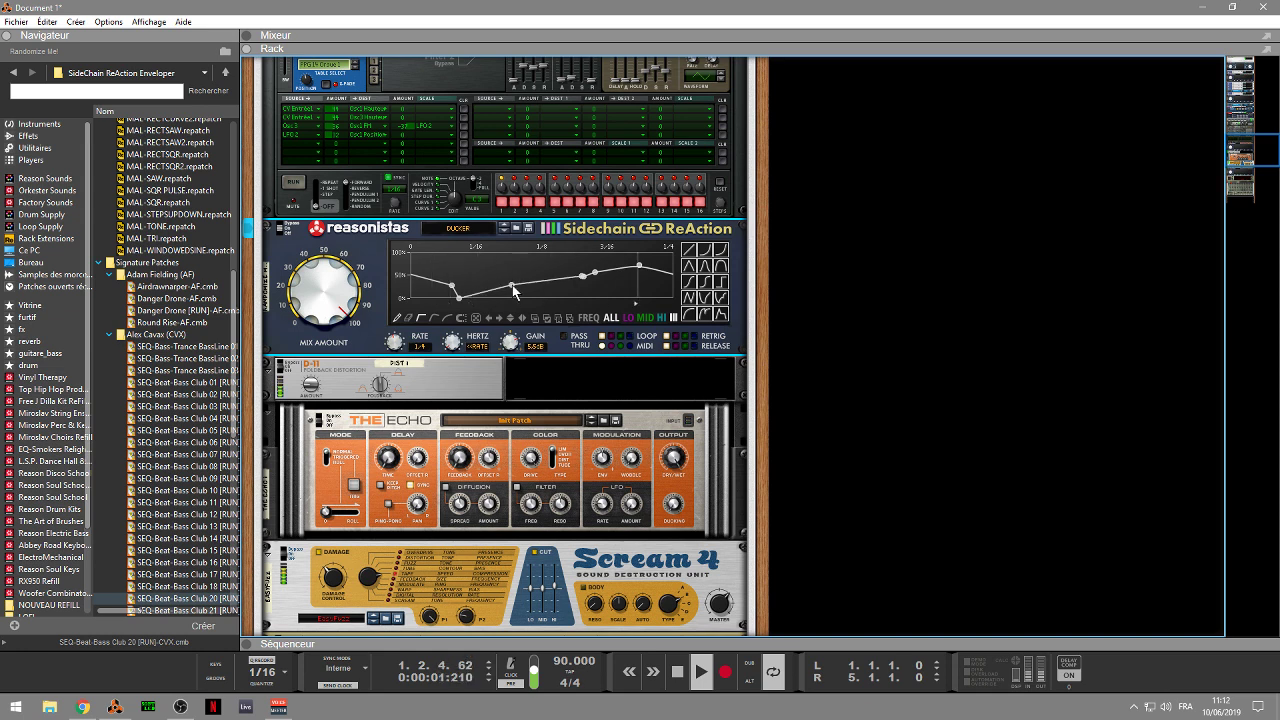
left_click_drag(512, 285, 507, 252)
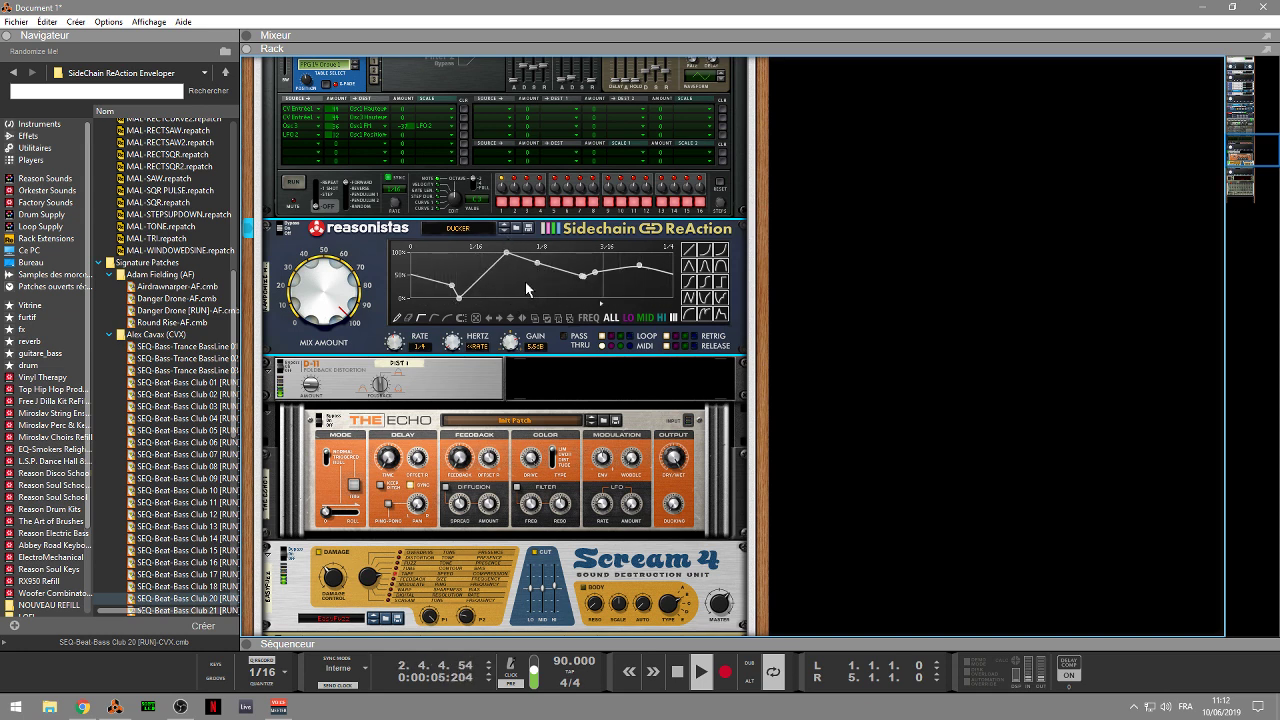
left_click_drag(537, 263, 598, 258)
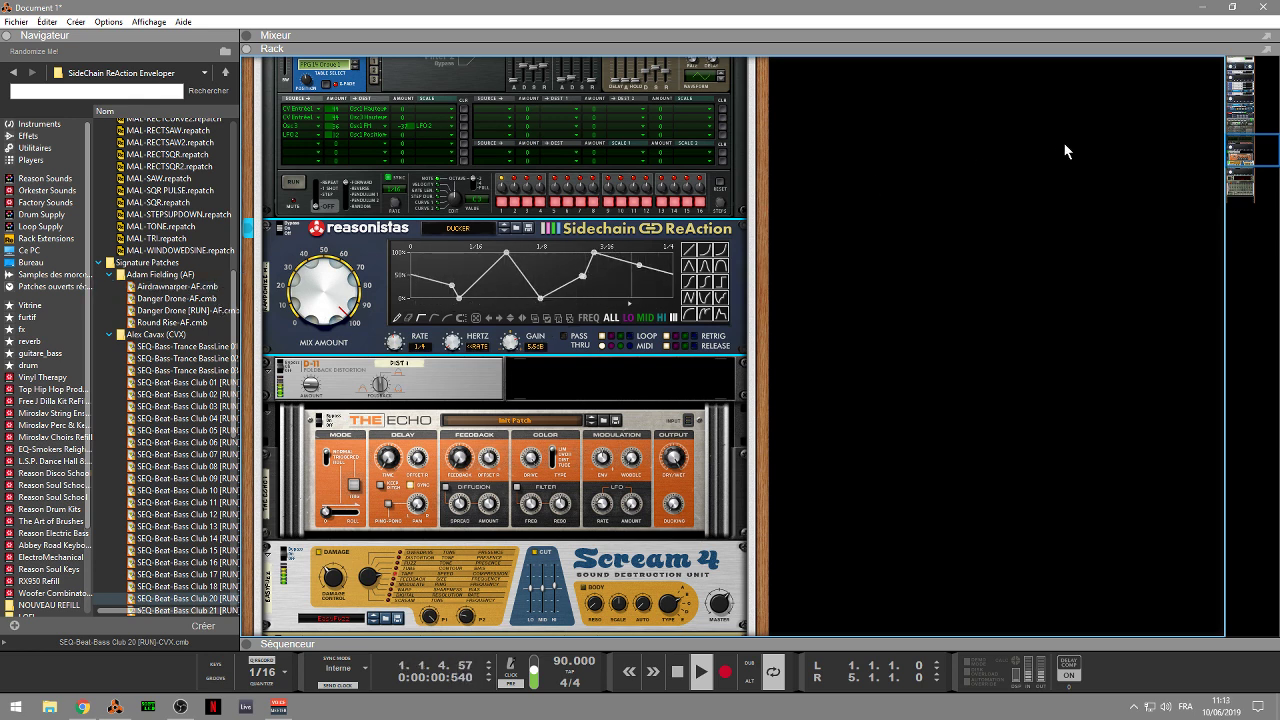
- Load the signature patch SEQ-Beat-Bass Club 01 [RUN]-CVX in place of the Club 20 patch and bring its devices into view
left_click_drag(1238, 152, 1225, 120)
left_click(197, 381)
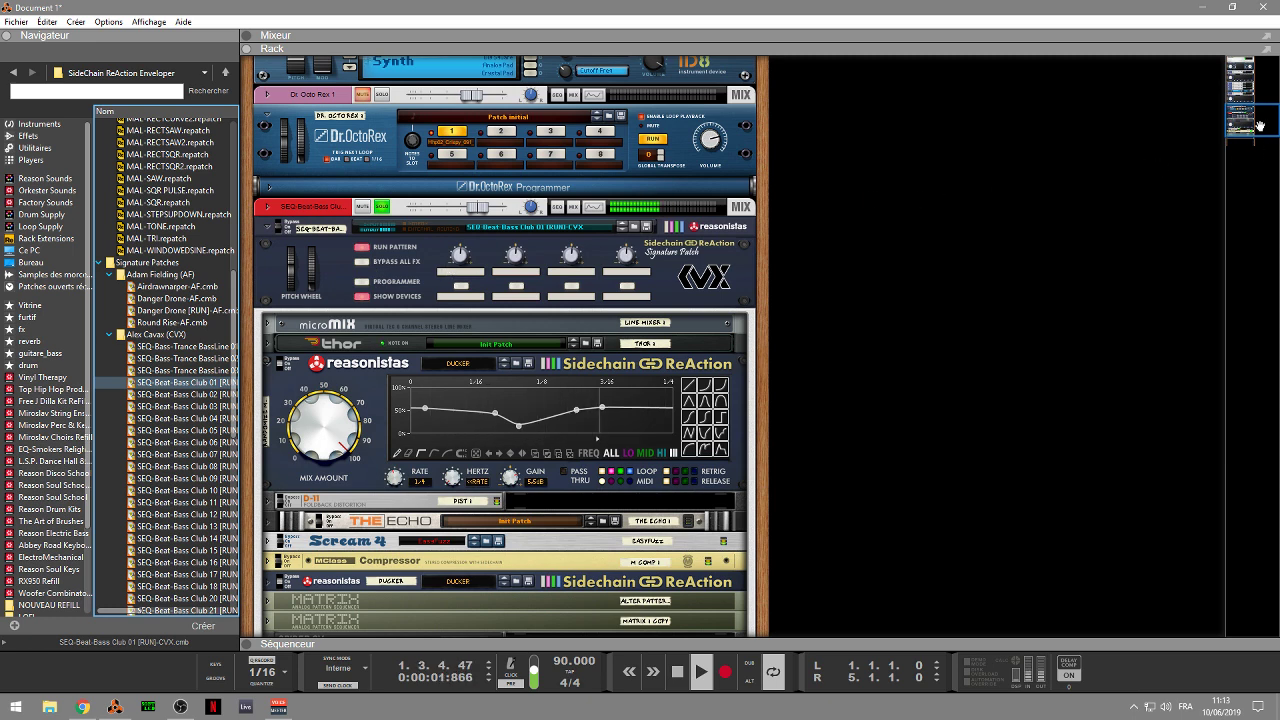
left_click_drag(1249, 112, 1249, 122)
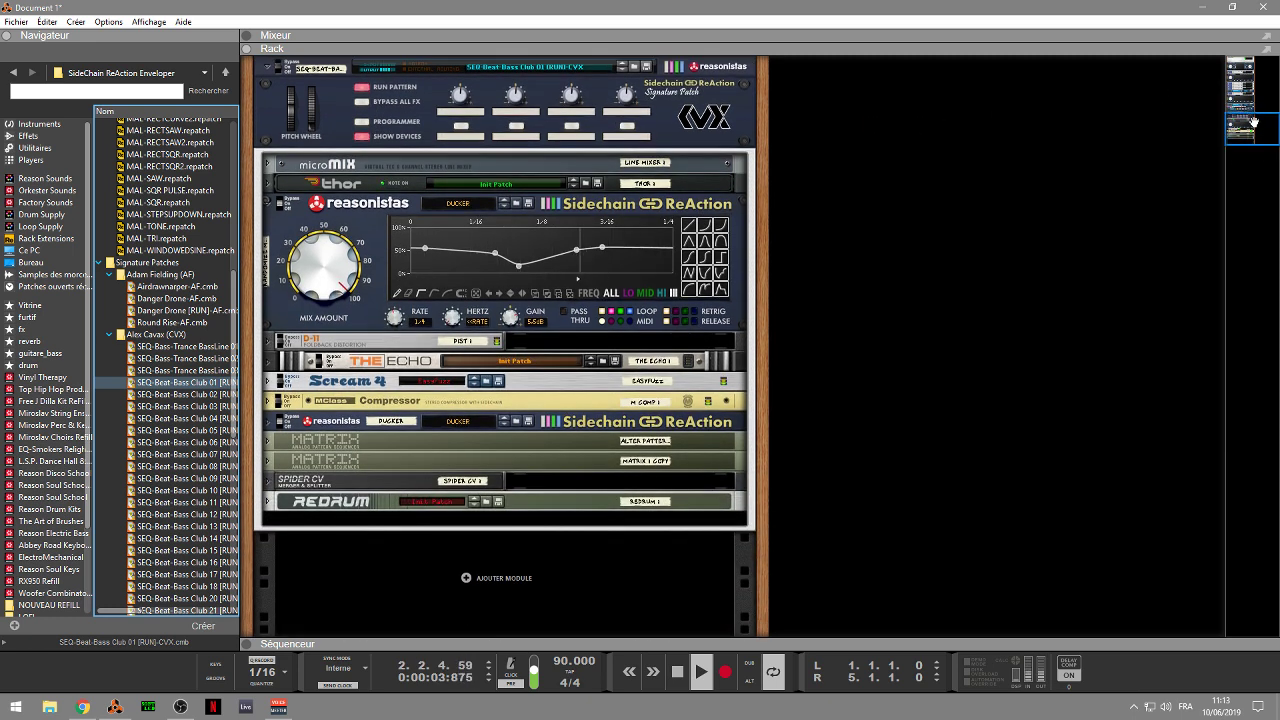
- Reshape the Club 01 patch's ALL envelope with the first point near 0% and the second at 100%, and stop the pattern and playback
left_click_drag(494, 252, 427, 292)
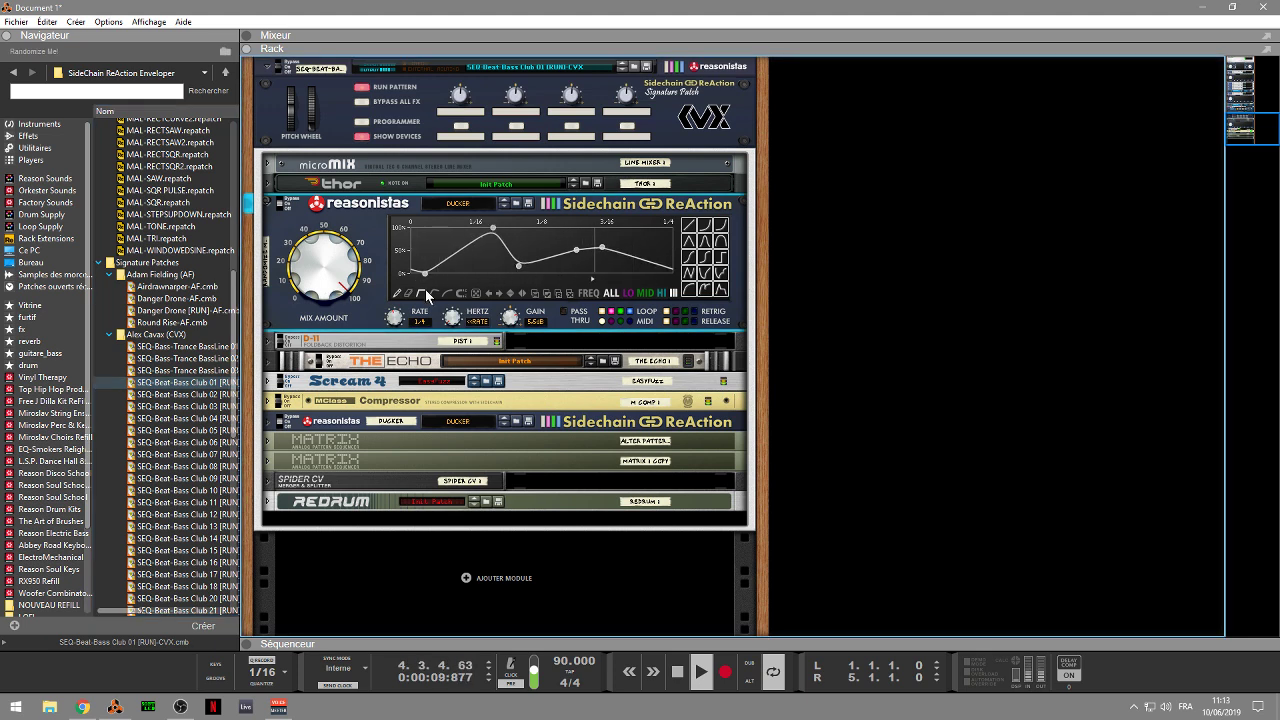
left_click_drag(332, 283, 327, 252)
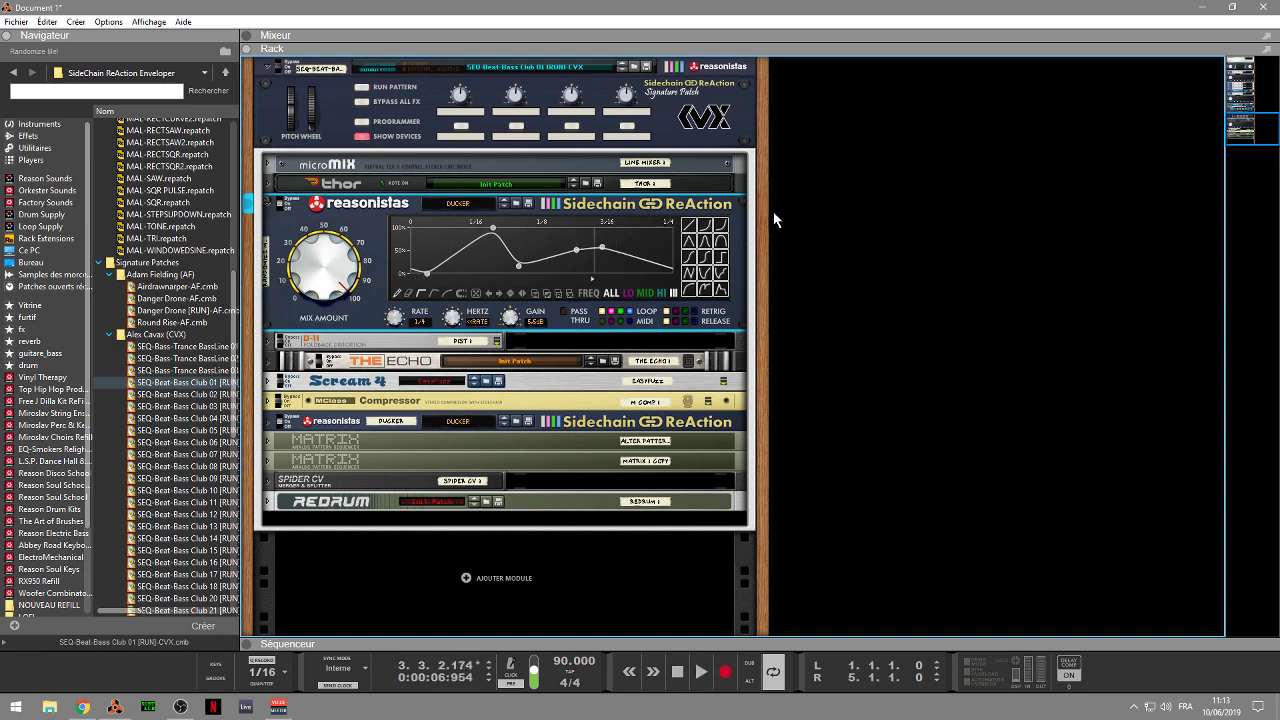
mouse_move(237, 289)
left_mouse_down()
mouse_move(259, 395)
mouse_move(265, 265)
left_mouse_up()
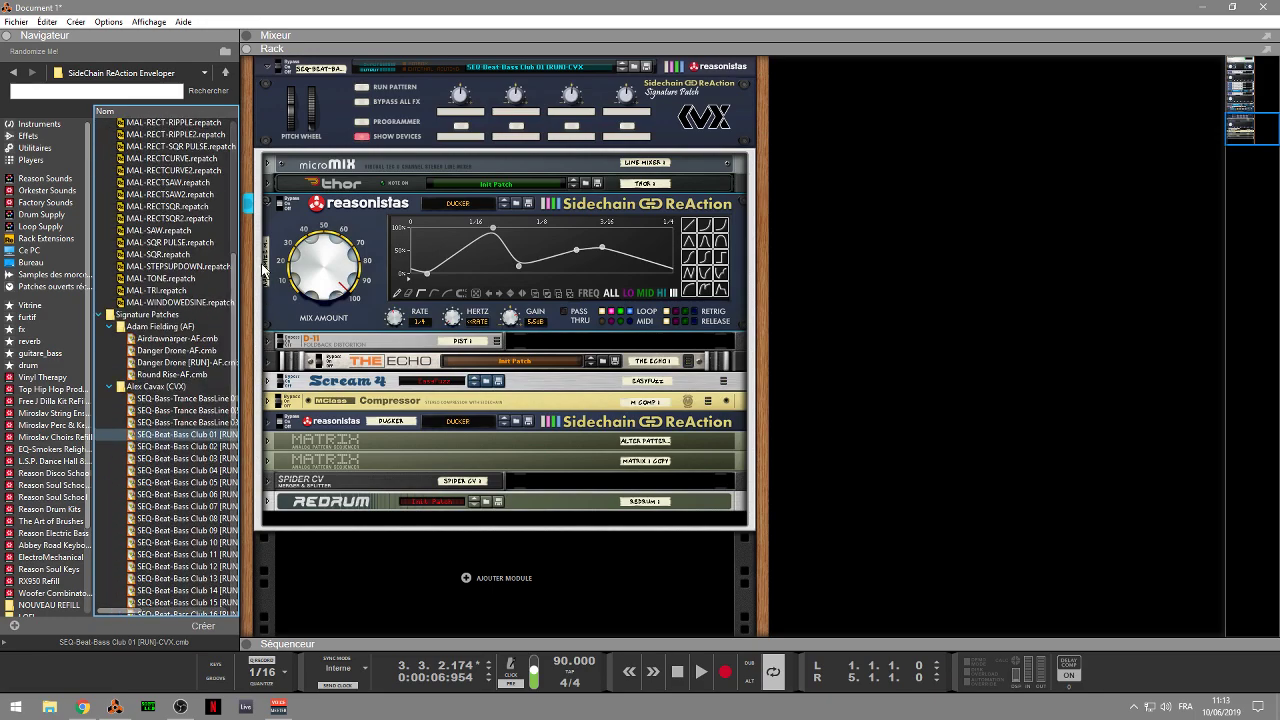
mouse_move(1243, 130)
left_mouse_down()
mouse_move(1243, 92)
mouse_move(1243, 132)
left_mouse_up()
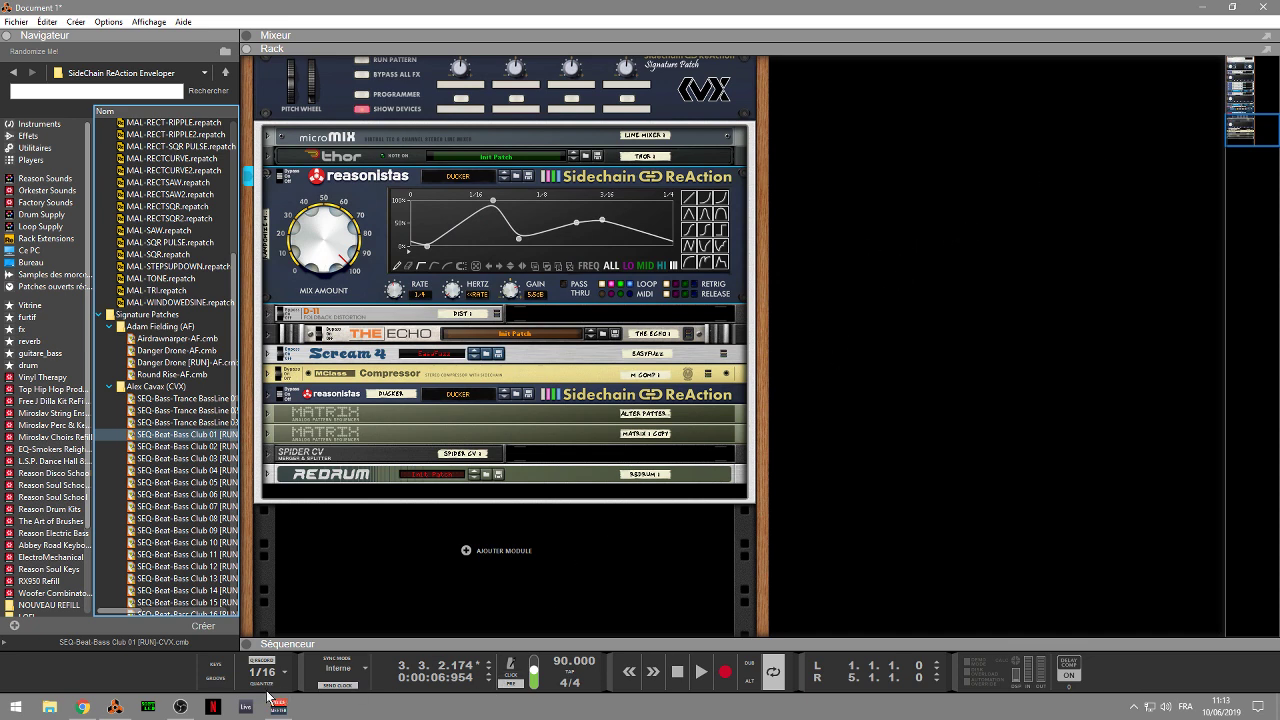
- Switch to Chrome and view the Reasonistas pages for the Free Device Checker and the Key Commands Combinator, including its list of shortcut sections
left_click(82, 706)
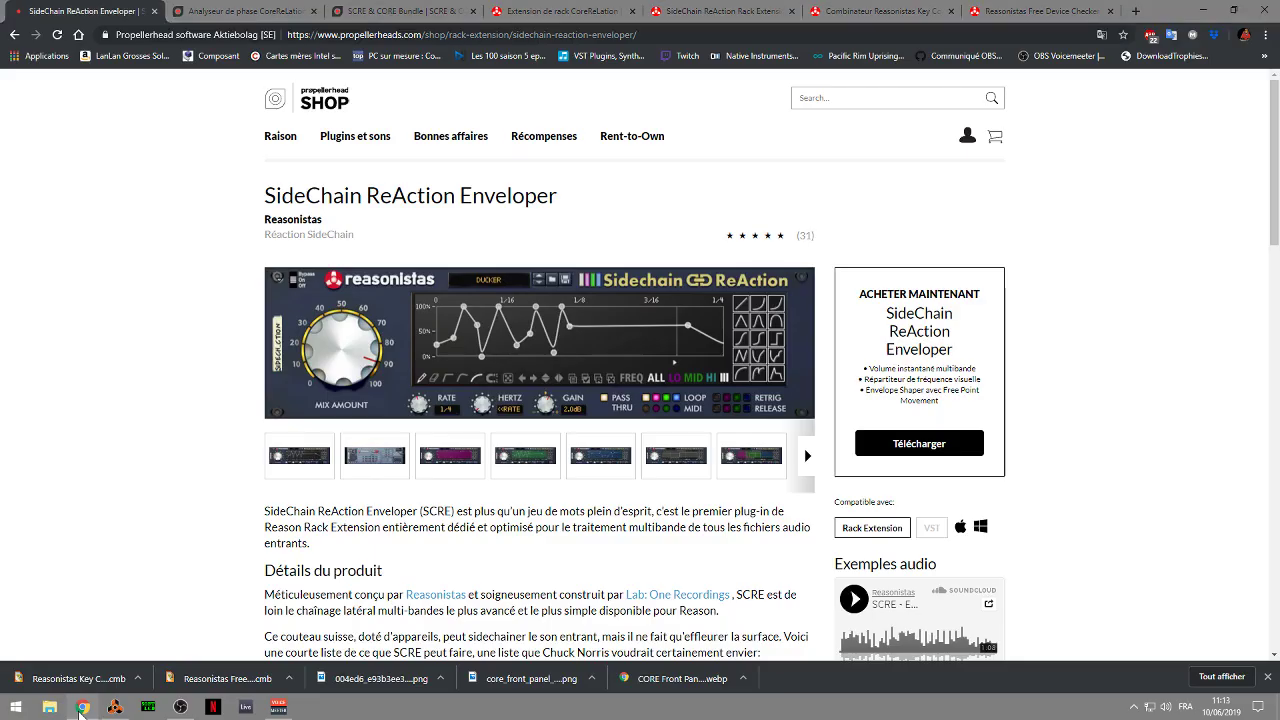
left_click(1002, 14)
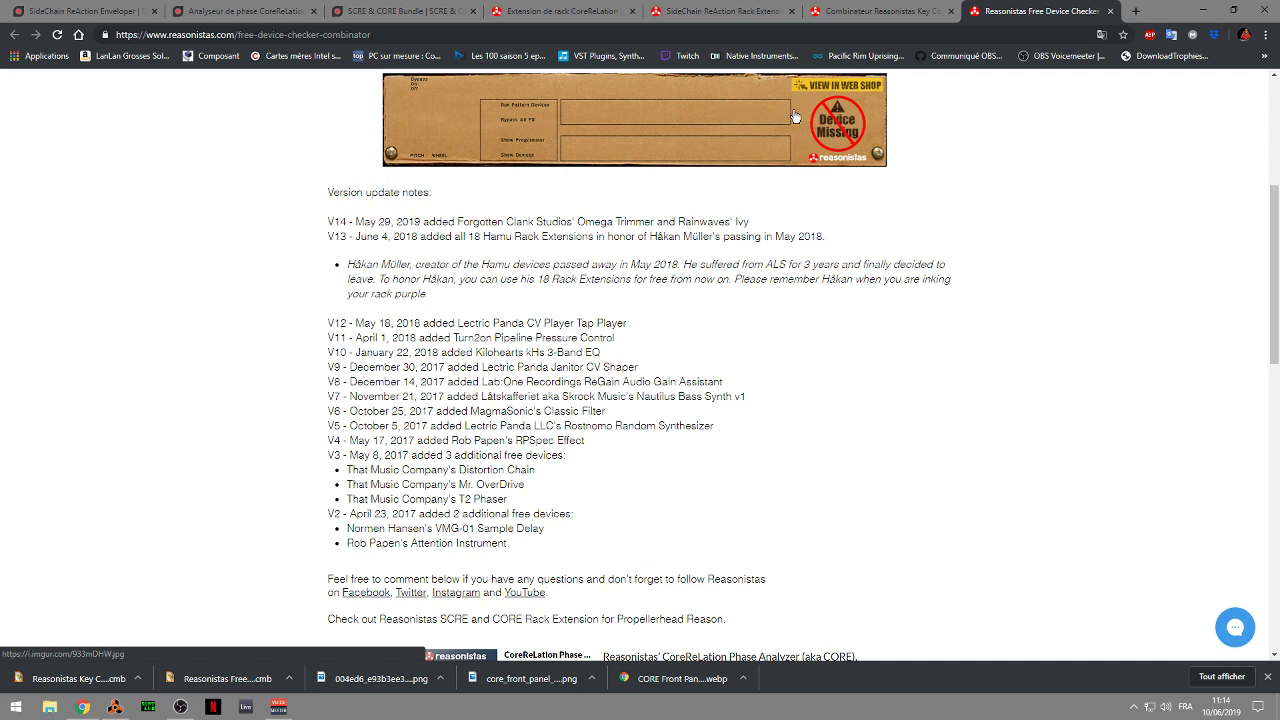
left_click(868, 12)
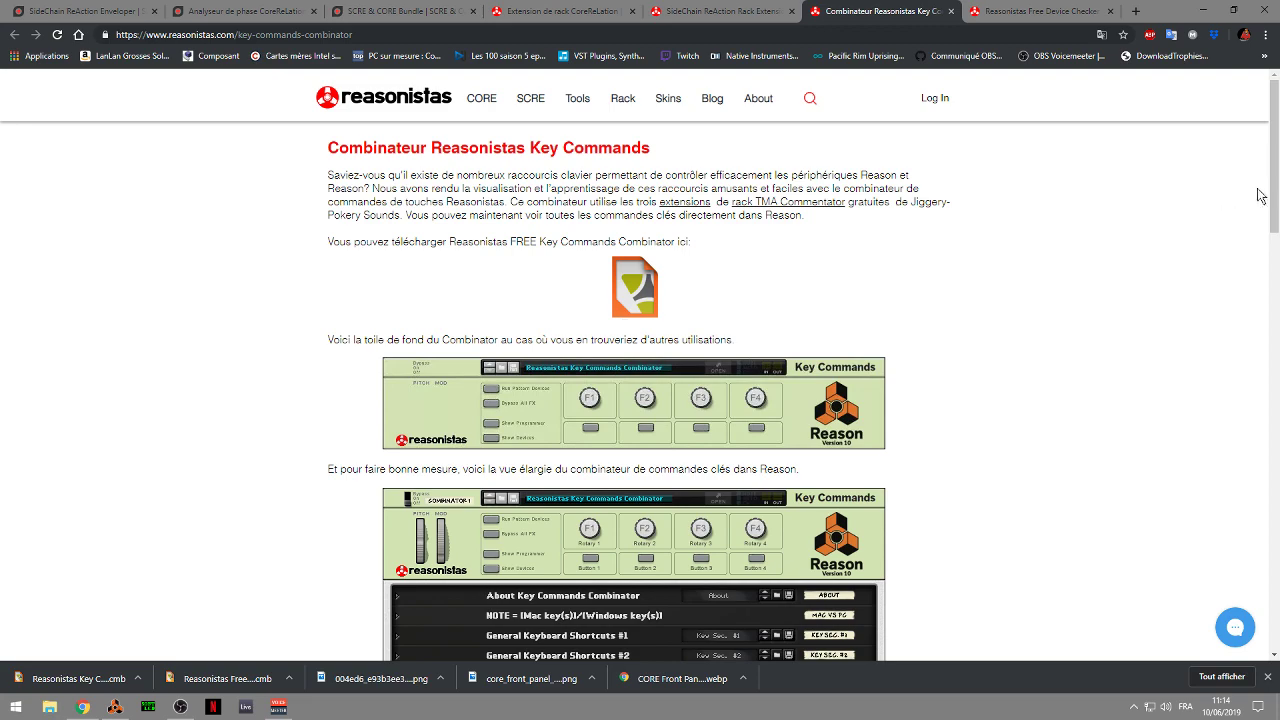
left_click_drag(1275, 186, 1275, 290)
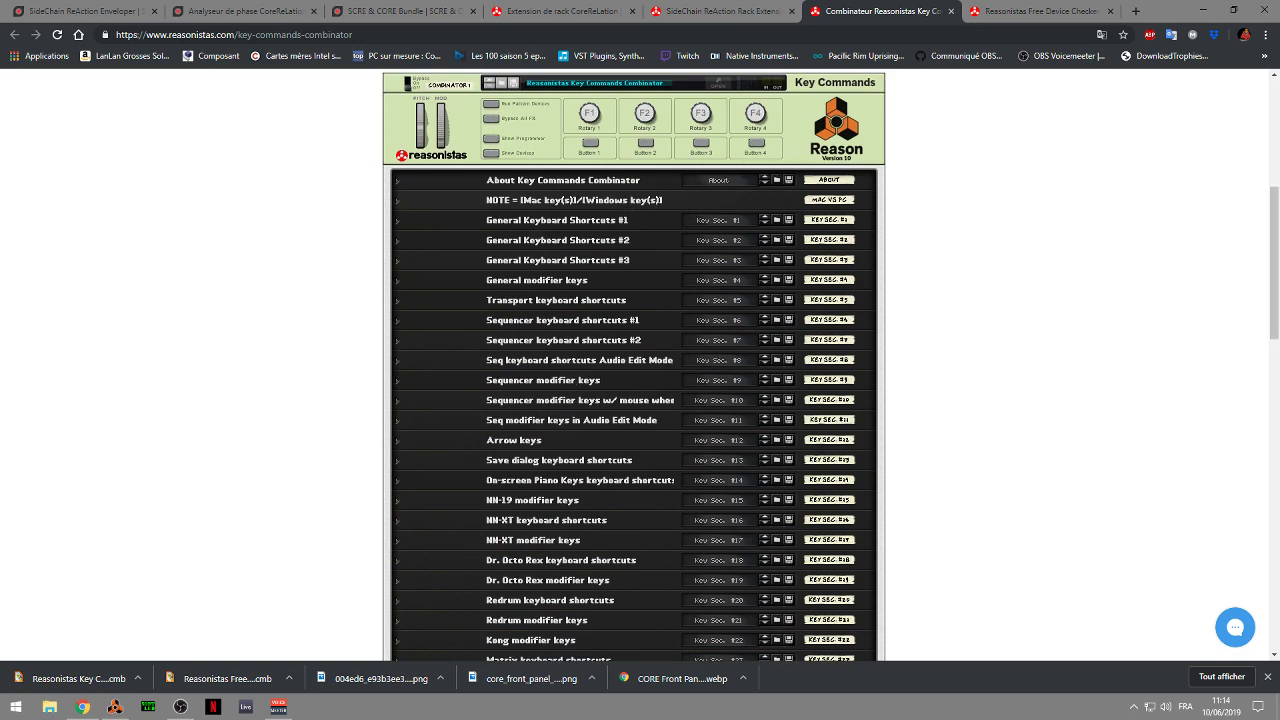
scroll(1263, 271, "down", 3)
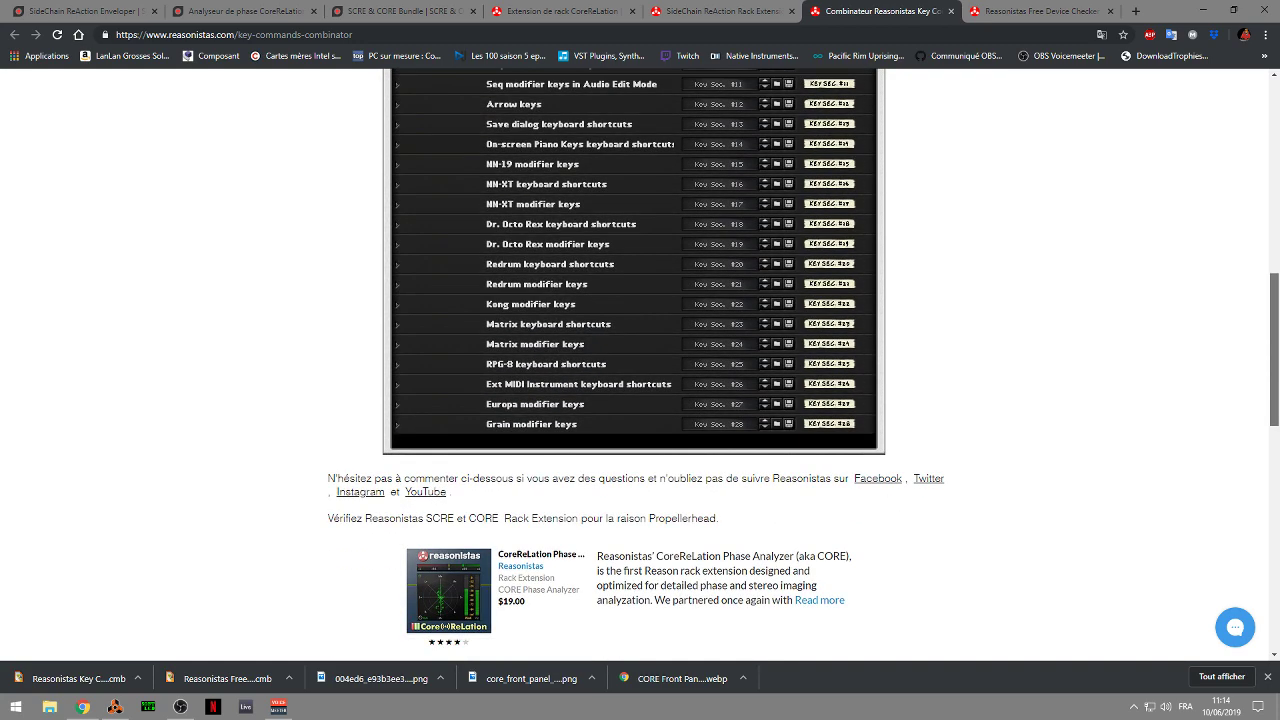
scroll(640, 360, "up", 8)
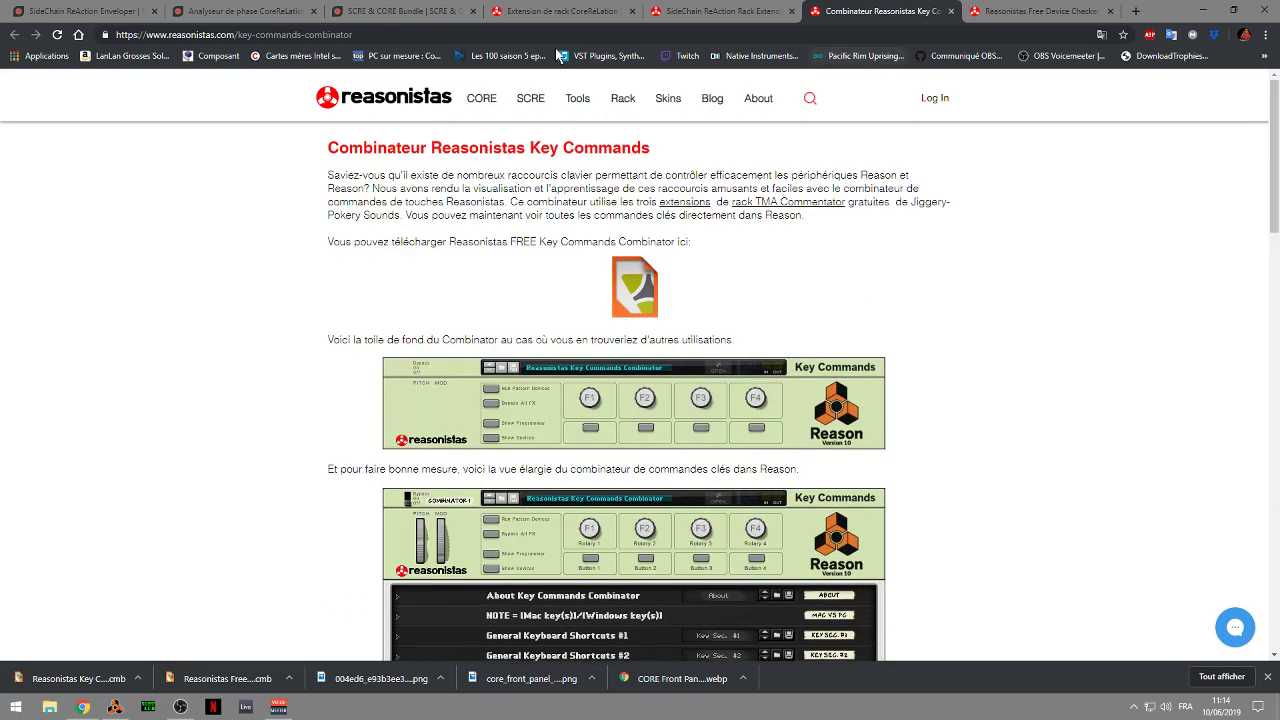
- View the Reasonistas pages for Sidechain ReAction and CoreReLation, and the Propellerhead shop pages for both devices and the SCRE & CORE Bundle
left_click(692, 14)
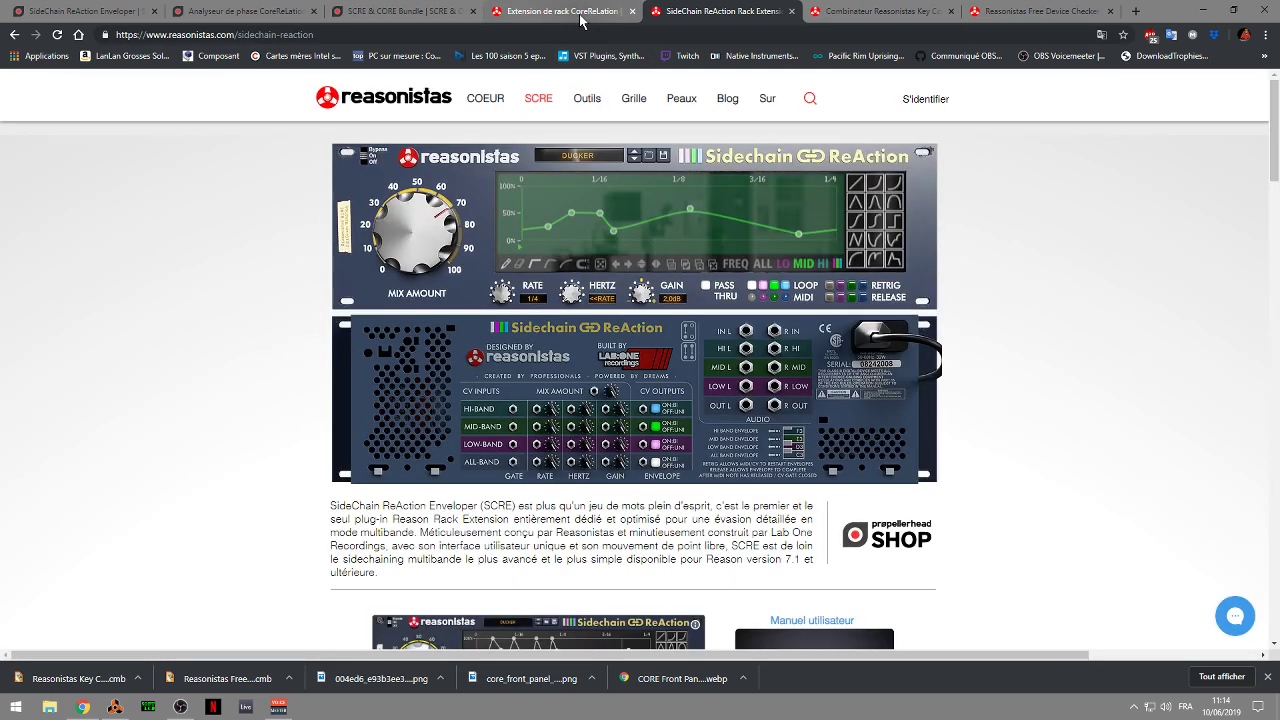
left_click(580, 12)
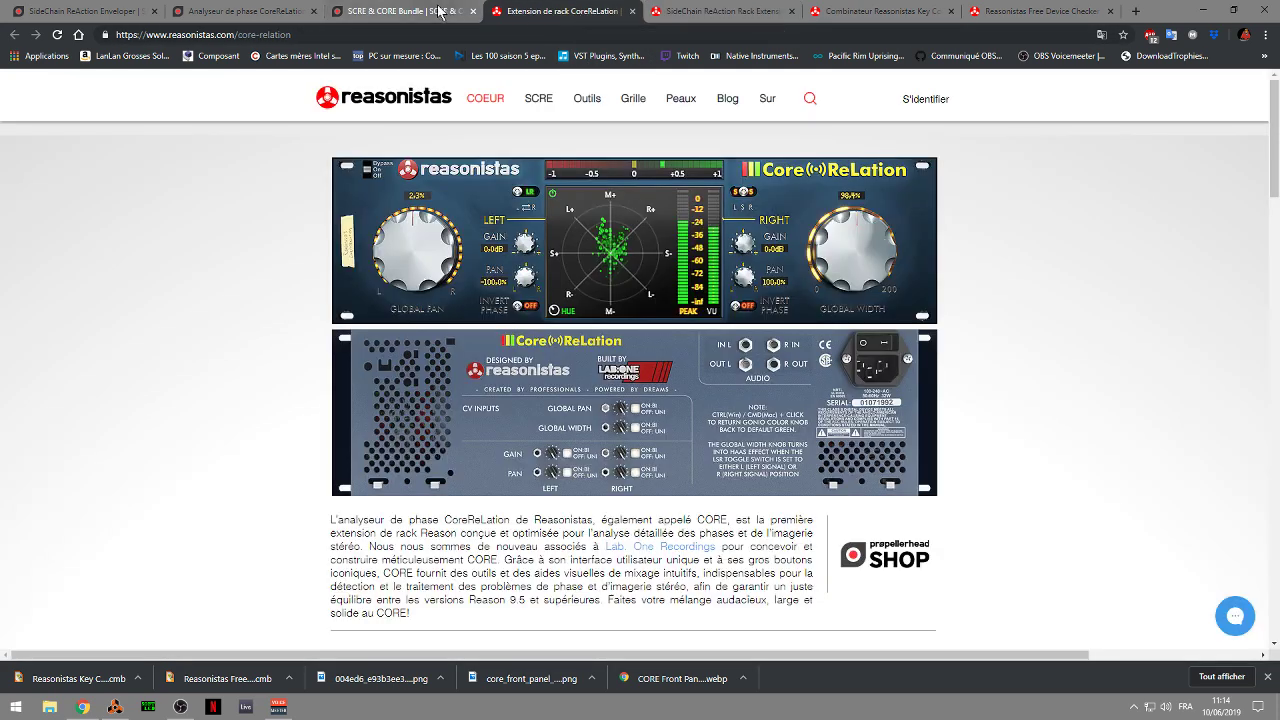
left_click(445, 12)
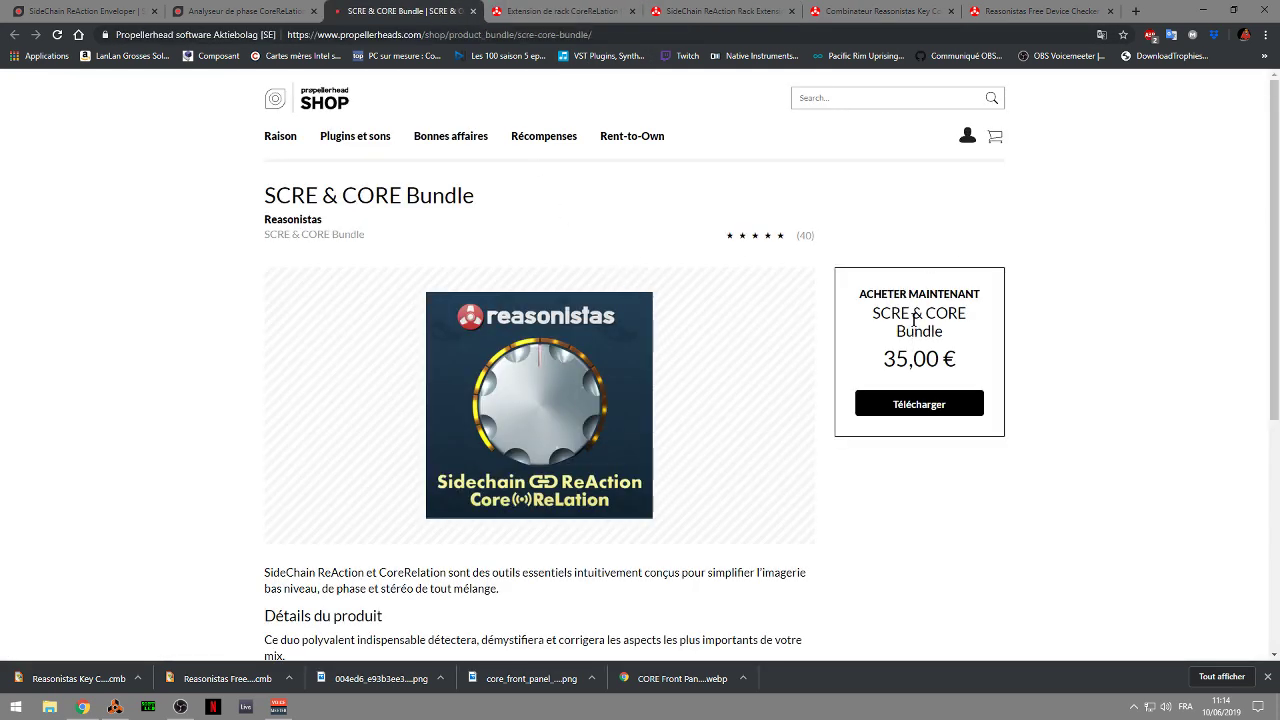
left_click(268, 18)
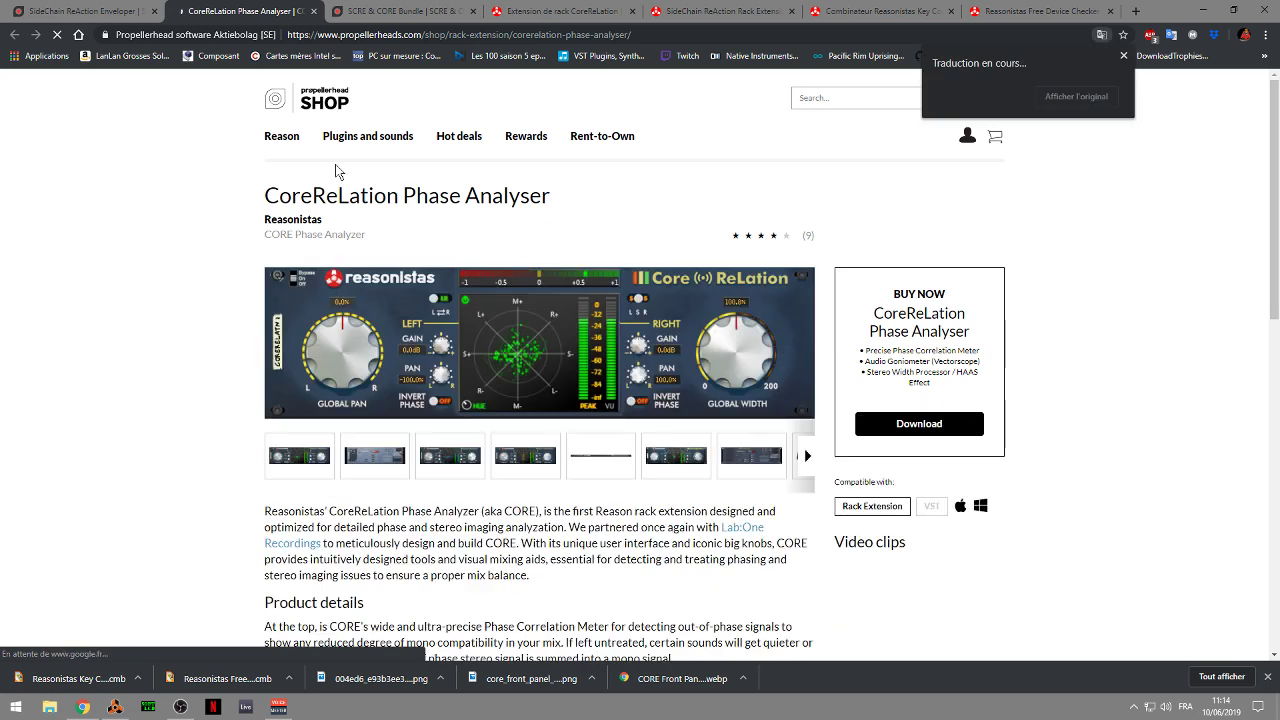
key("ctrl+shift+Tab")
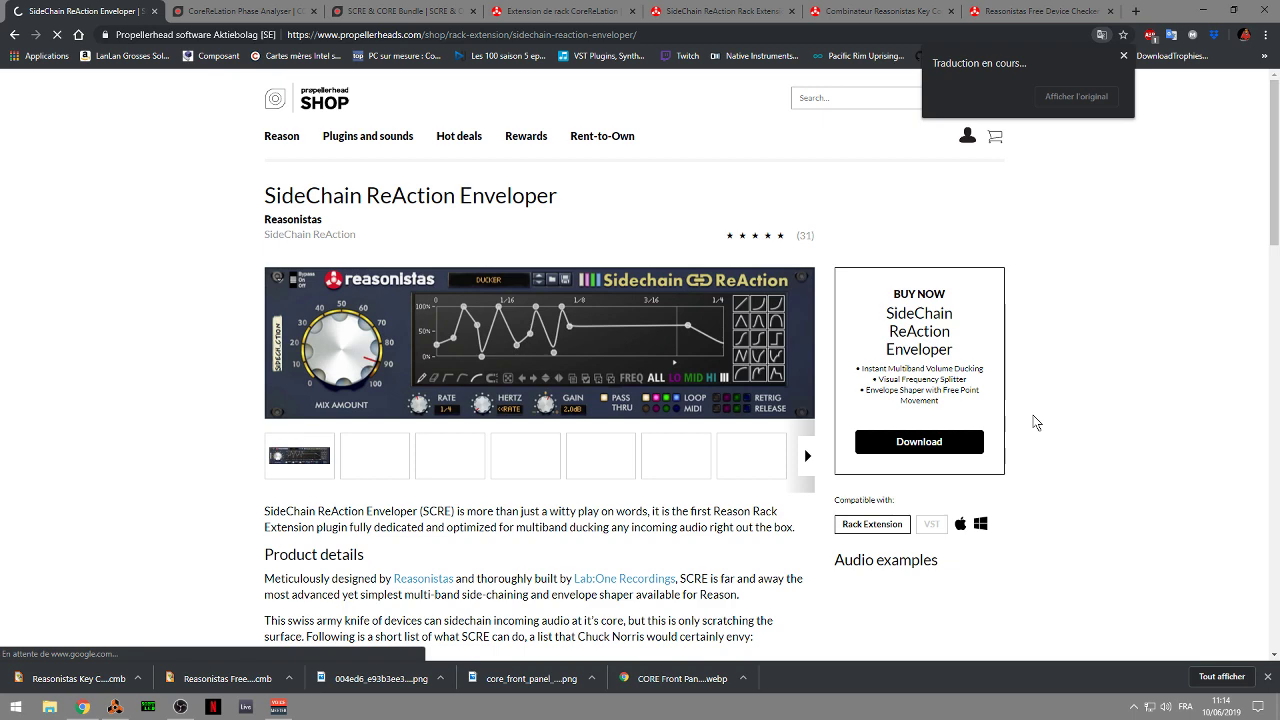
key("ctrl+3")
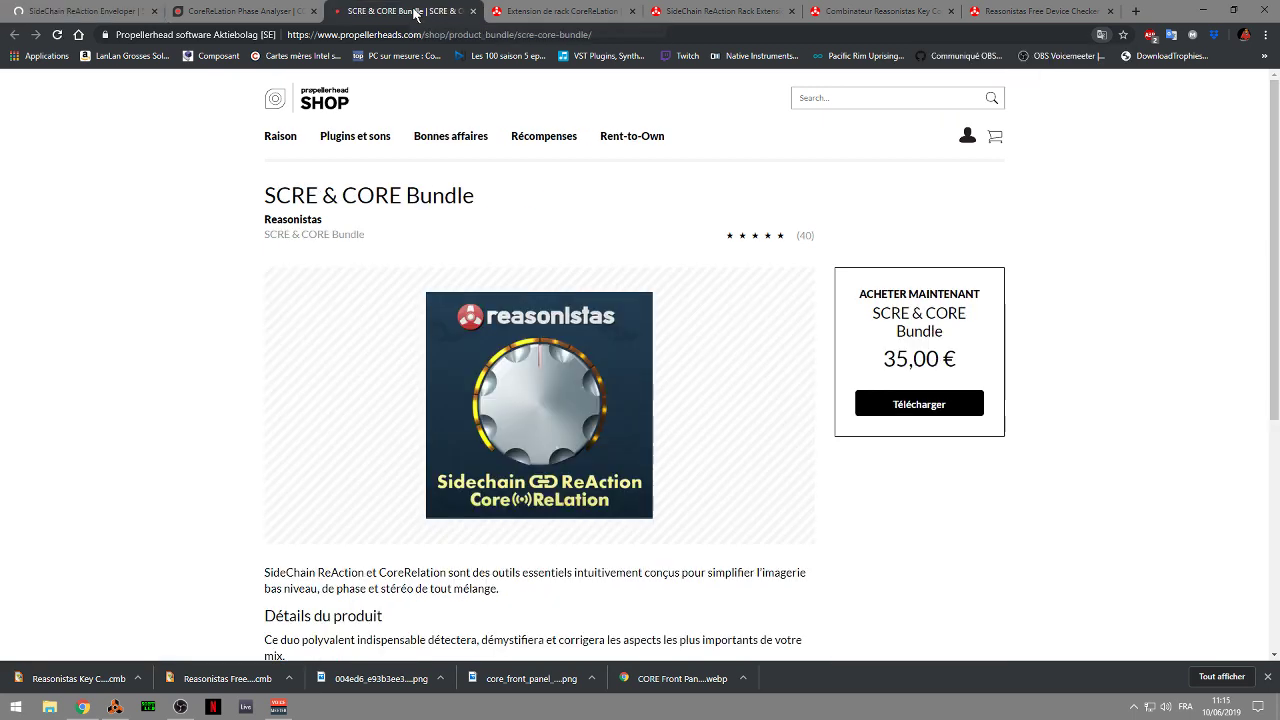